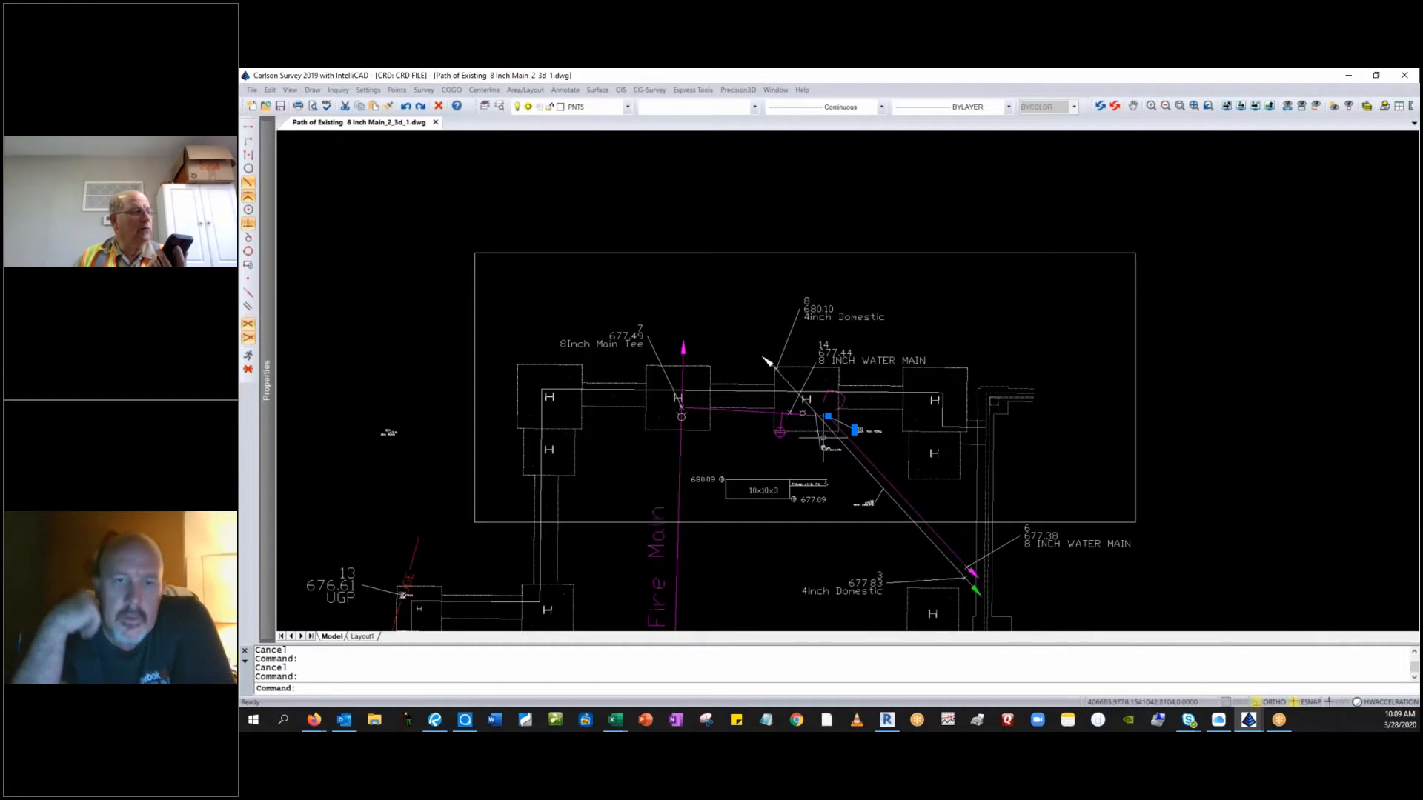
Examine the water main path, its 45-degree bend point and the surrounding column footings in the survey drawing.
scroll(778, 448, "up", 3)
scroll(830, 426, "up", 3)
scroll(832, 423, "up", 2)
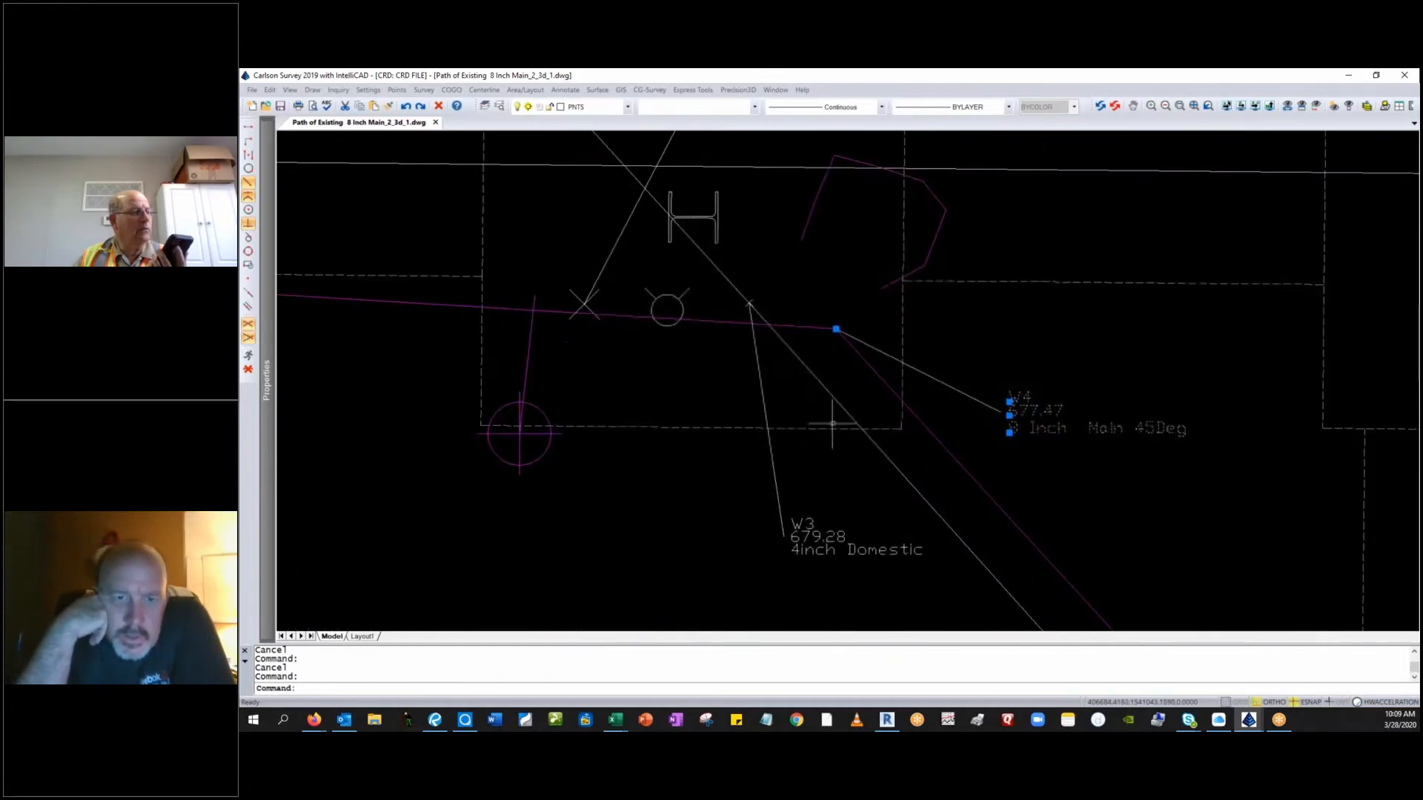
middle_click_drag(832, 419, 835, 514)
scroll(839, 508, "down", 2)
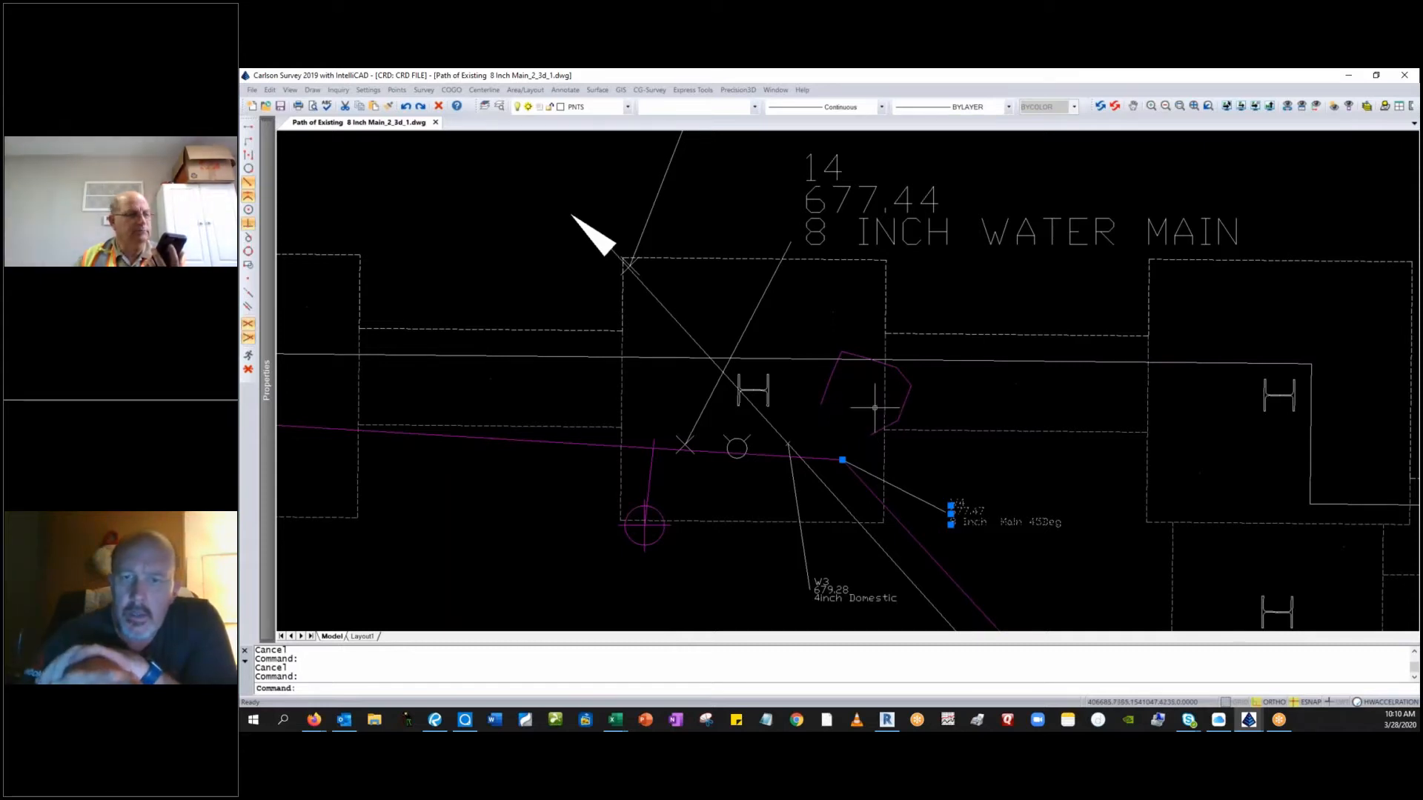
scroll(875, 406, "down", 2)
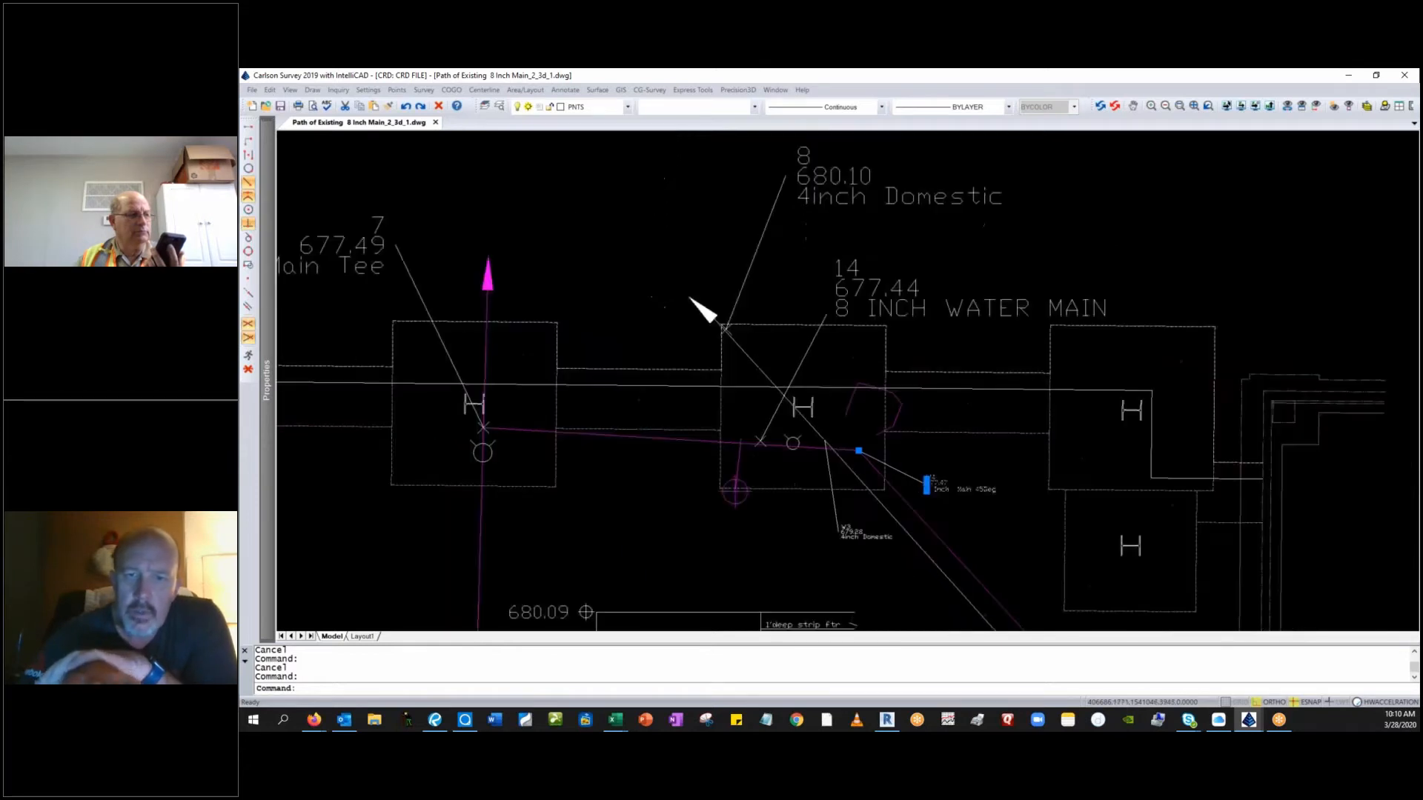
scroll(1030, 447, "down", 2)
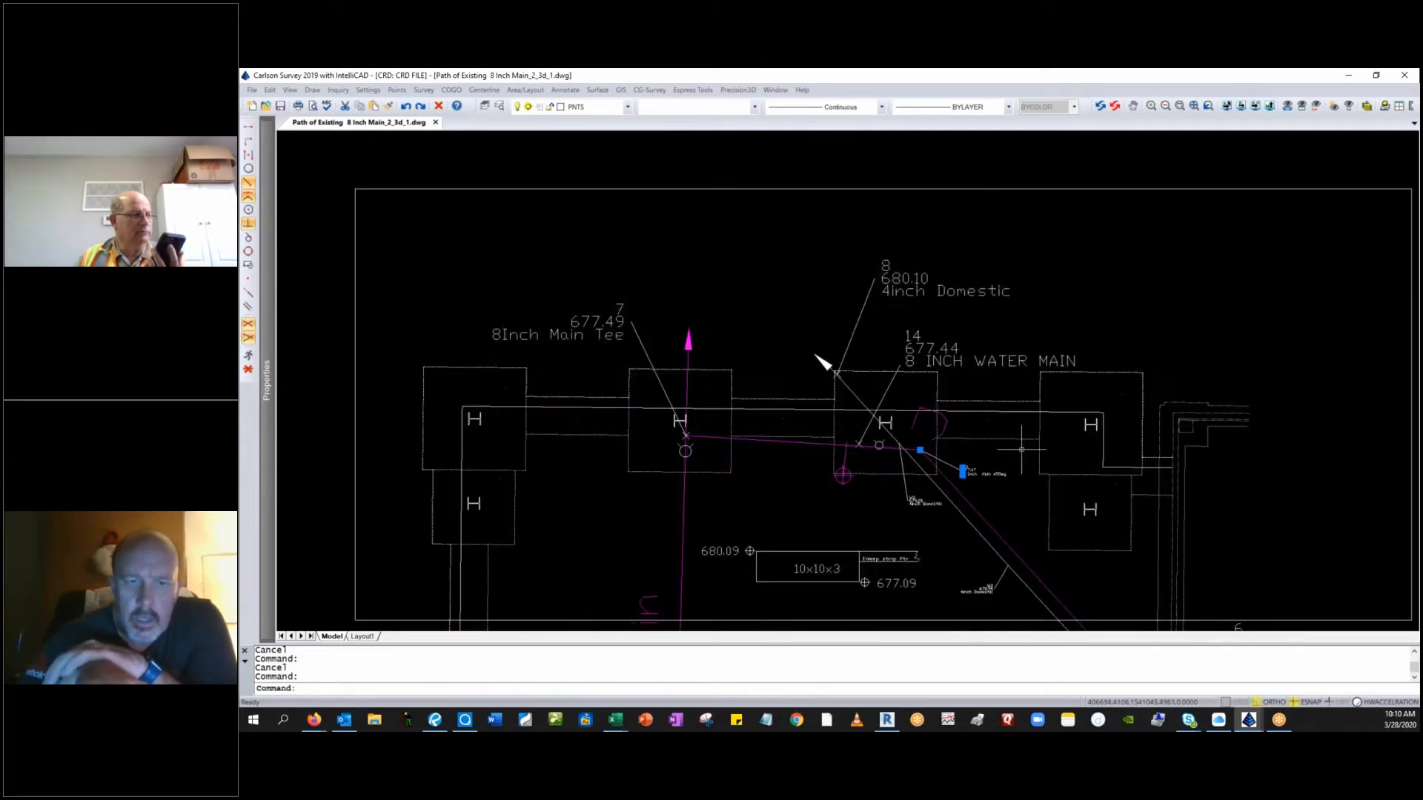
scroll(982, 506, "down", 2)
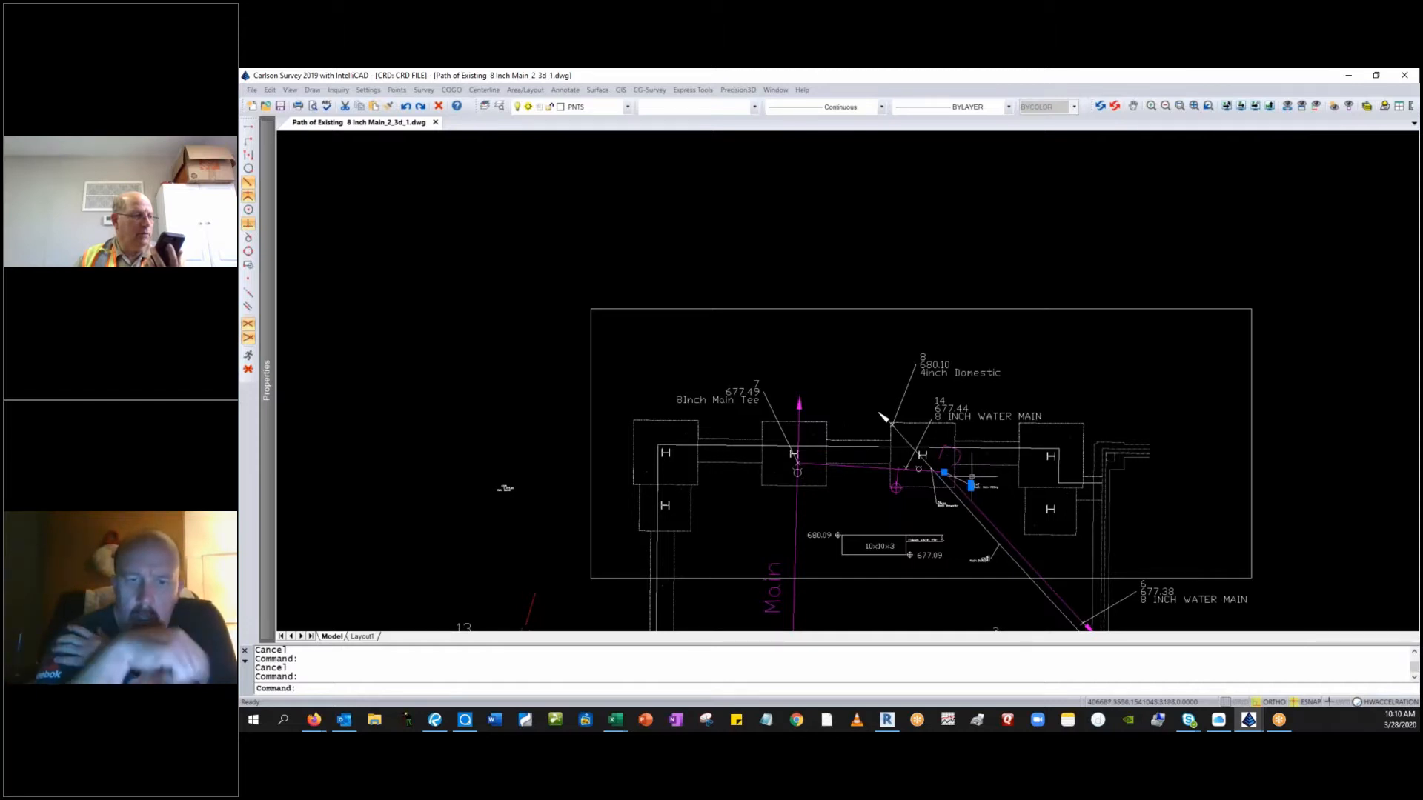
scroll(959, 478, "up", 3)
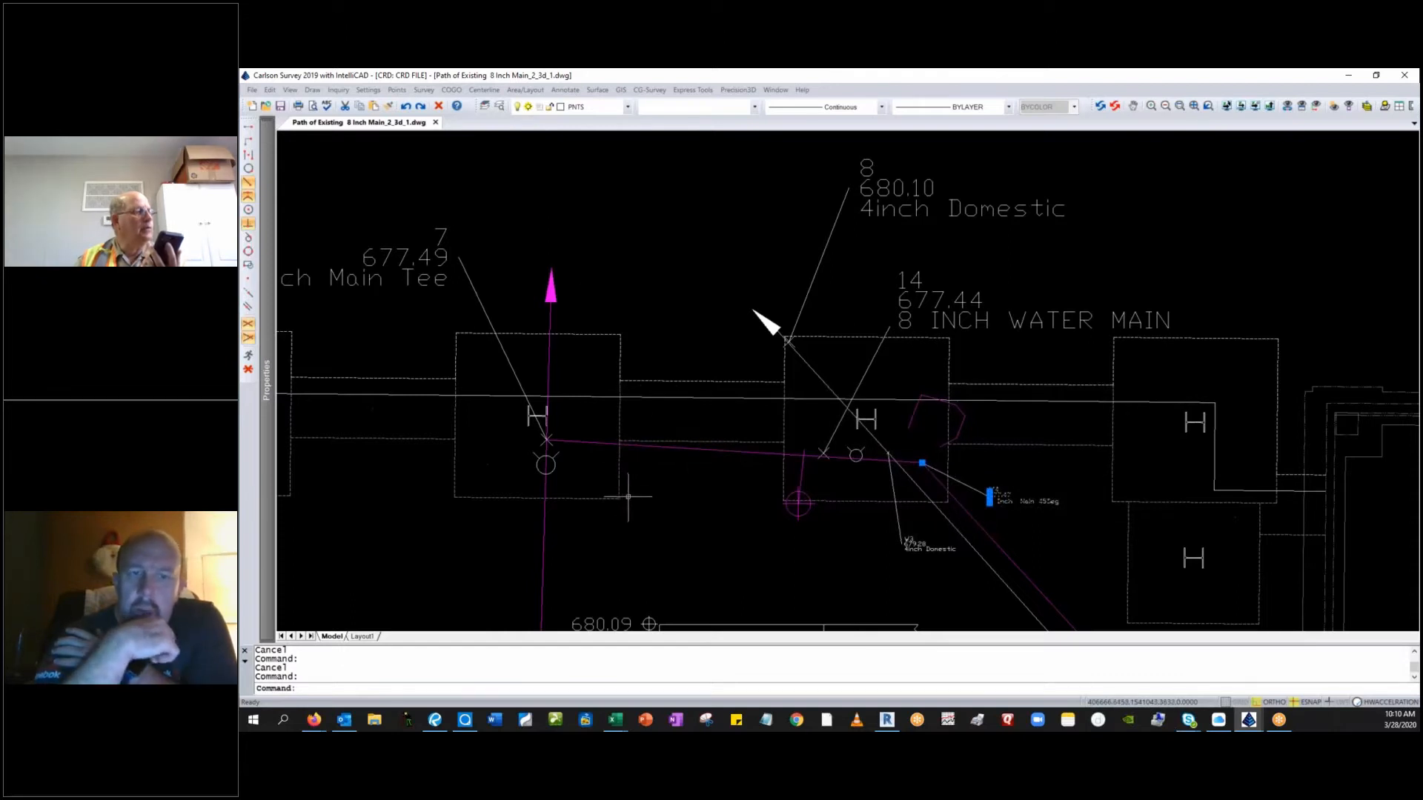
scroll(628, 495, "down", 2)
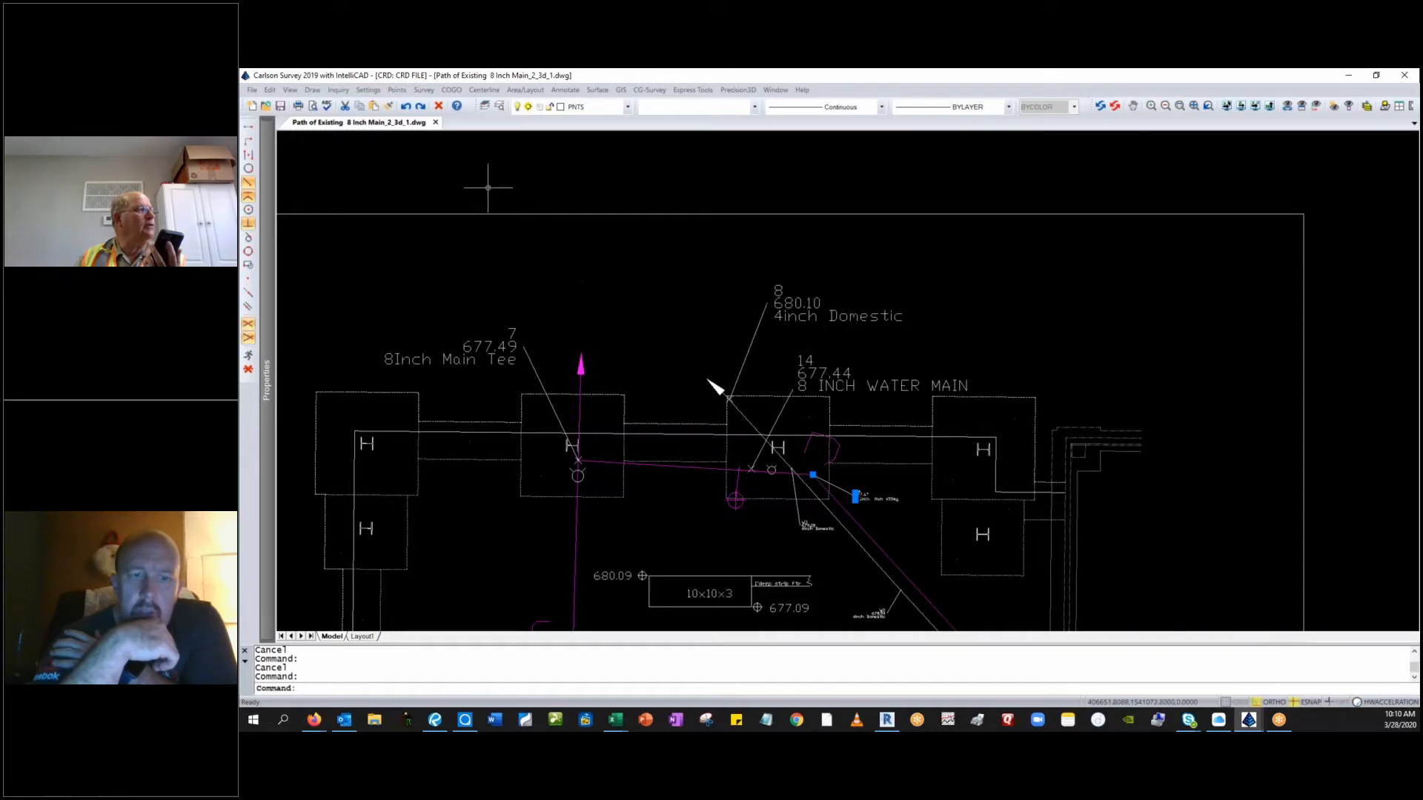
Measure the bearing and distance between the two column symbols near points 7 and 14 with the Inverse command.
left_click(451, 91)
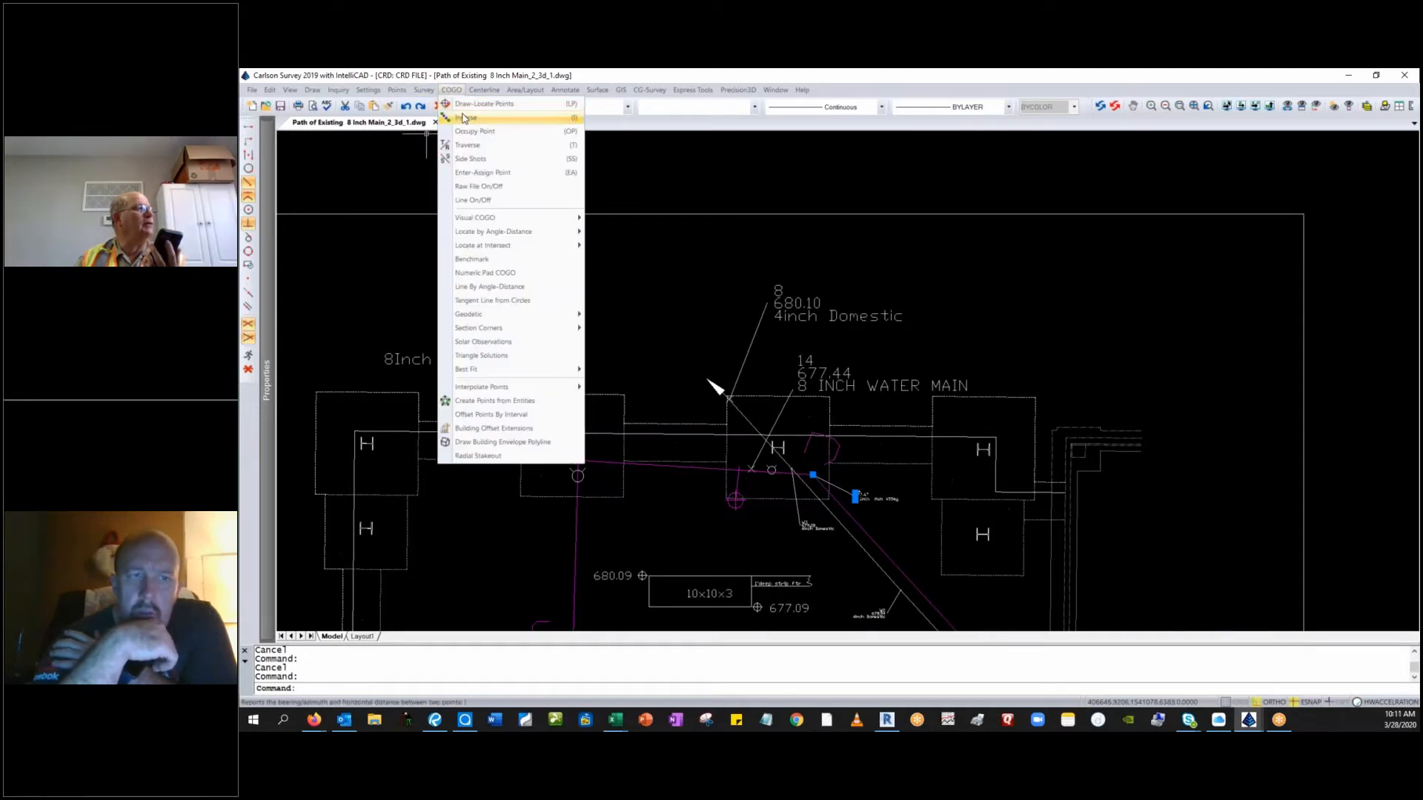
left_click(462, 118)
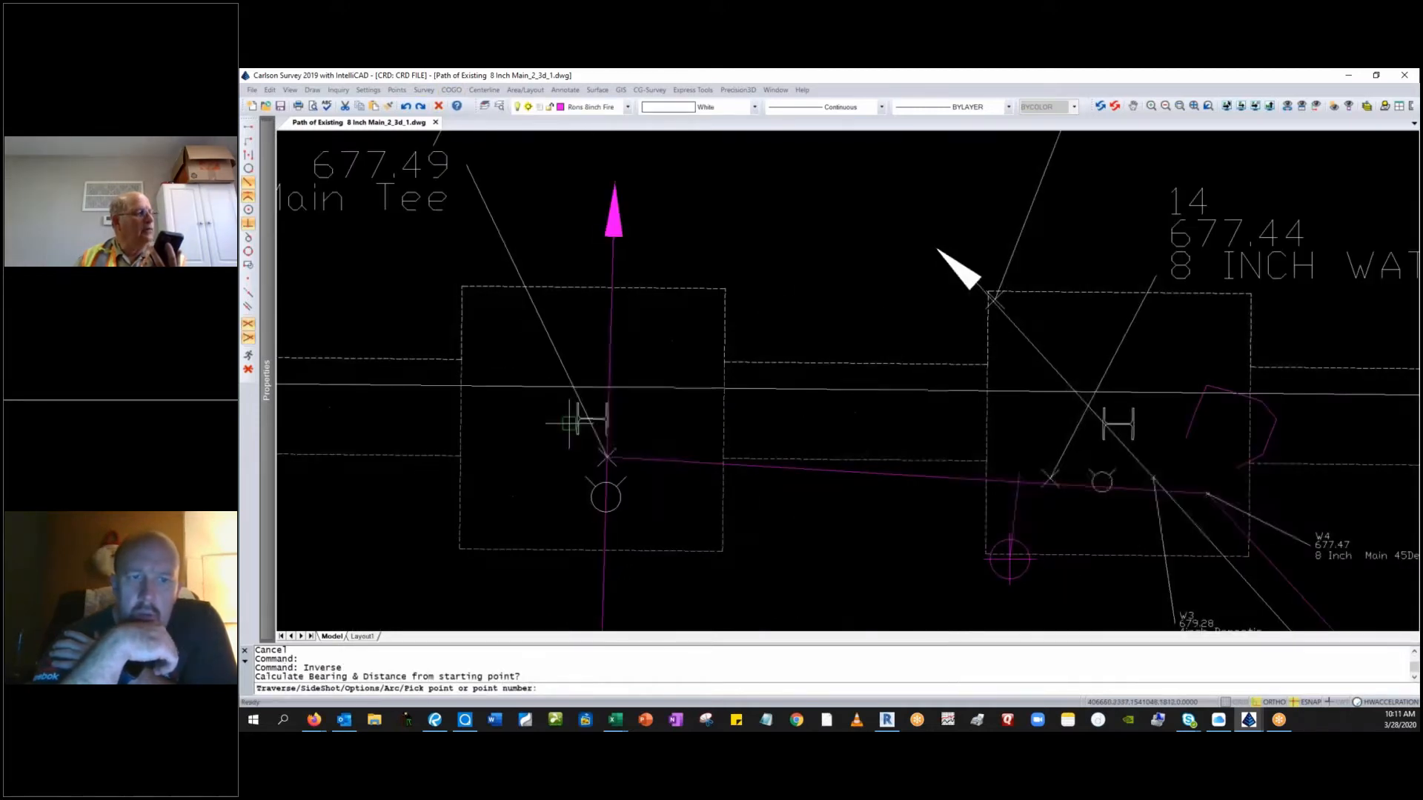
scroll(576, 420, "up", 3)
left_click(572, 419)
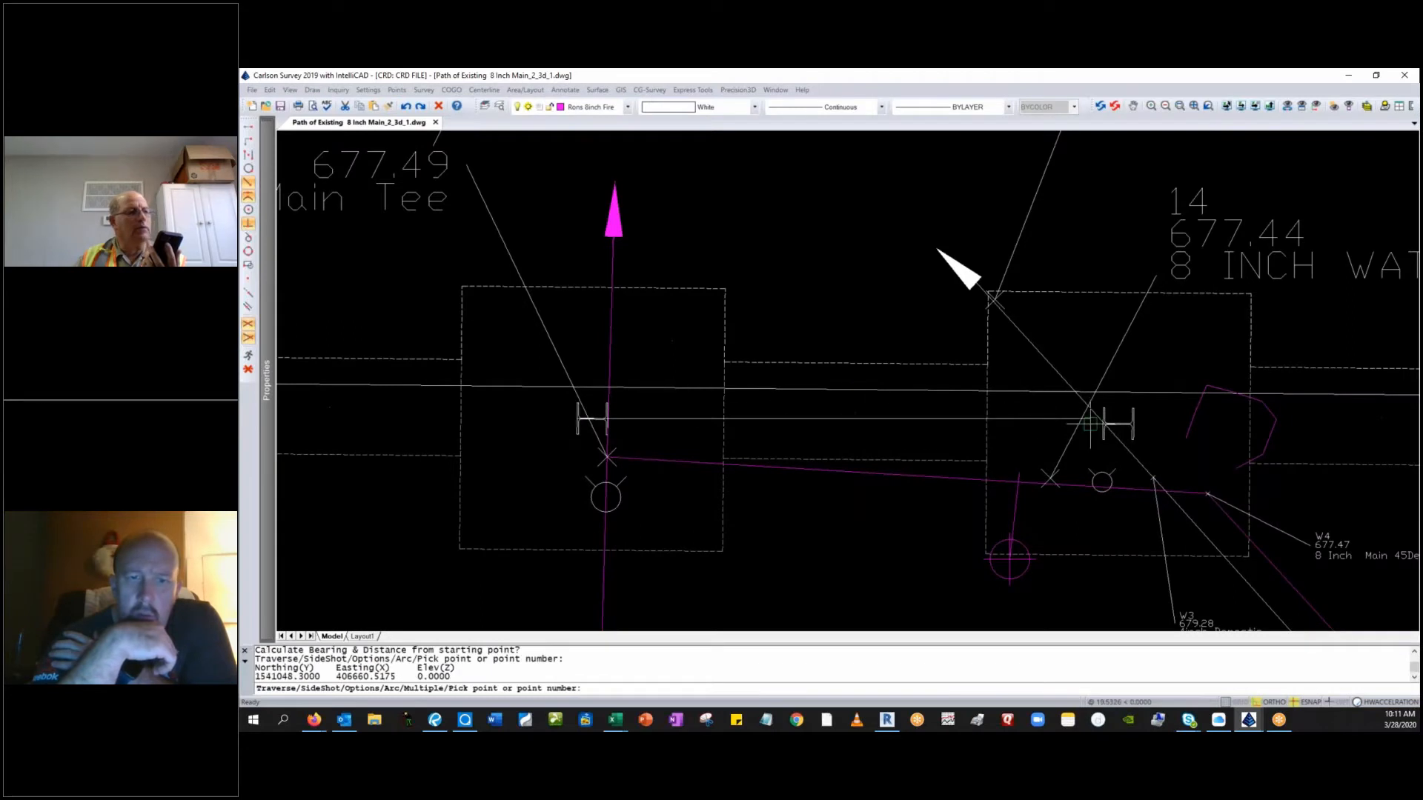
left_click(1102, 423)
scroll(1102, 423, "up", 5)
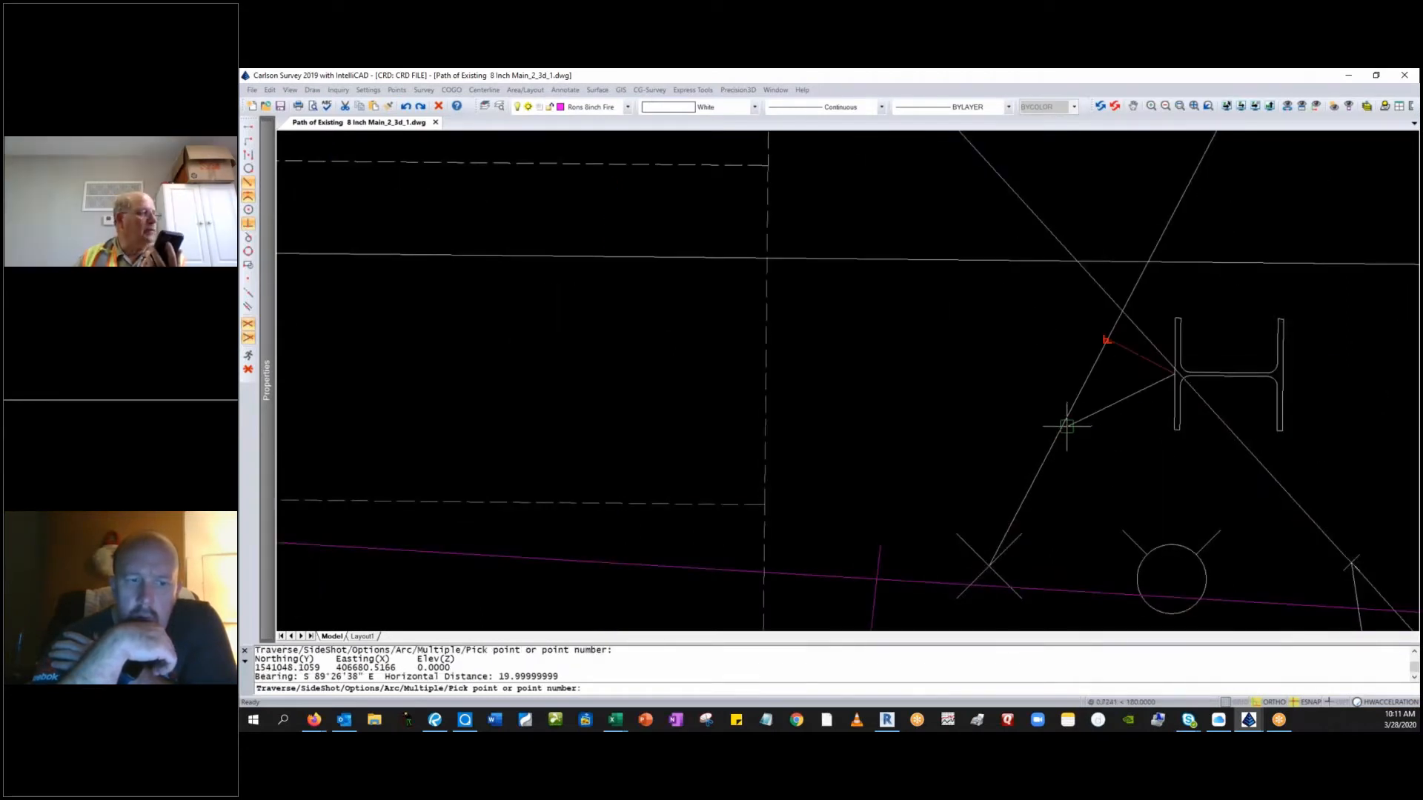
scroll(1066, 428, "down", 5)
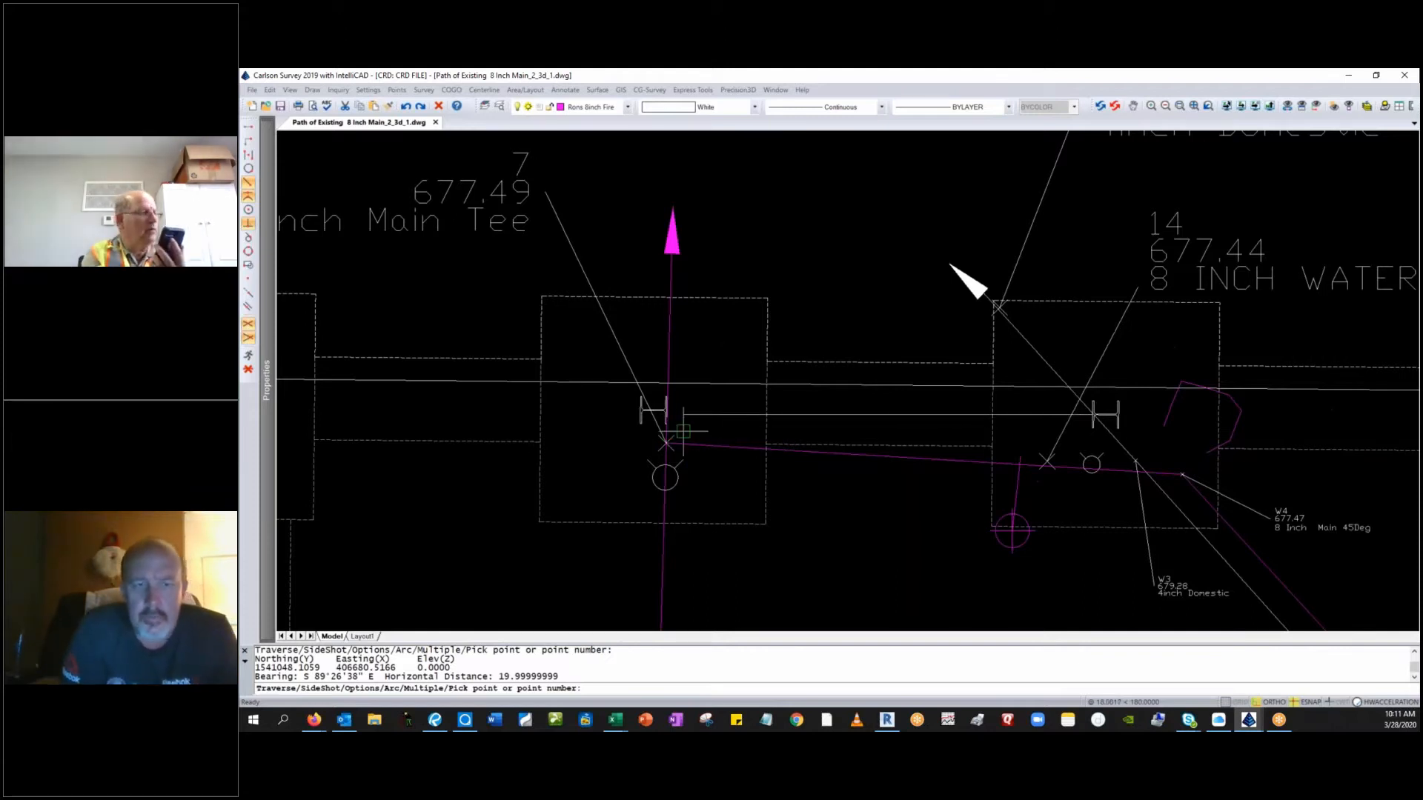
key("Escape")
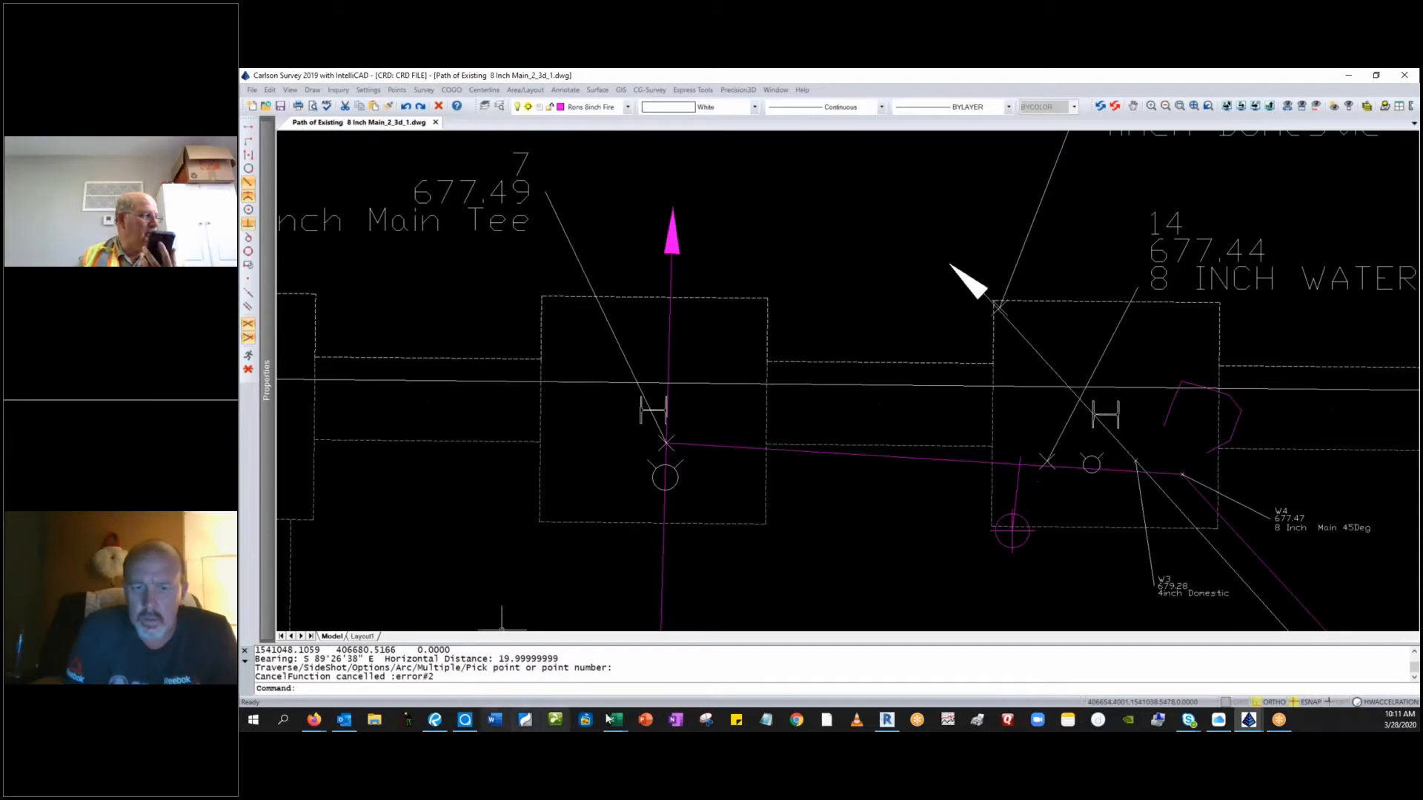
Switch to the Revit project and open the Level 1 structural plan.
left_click(886, 720)
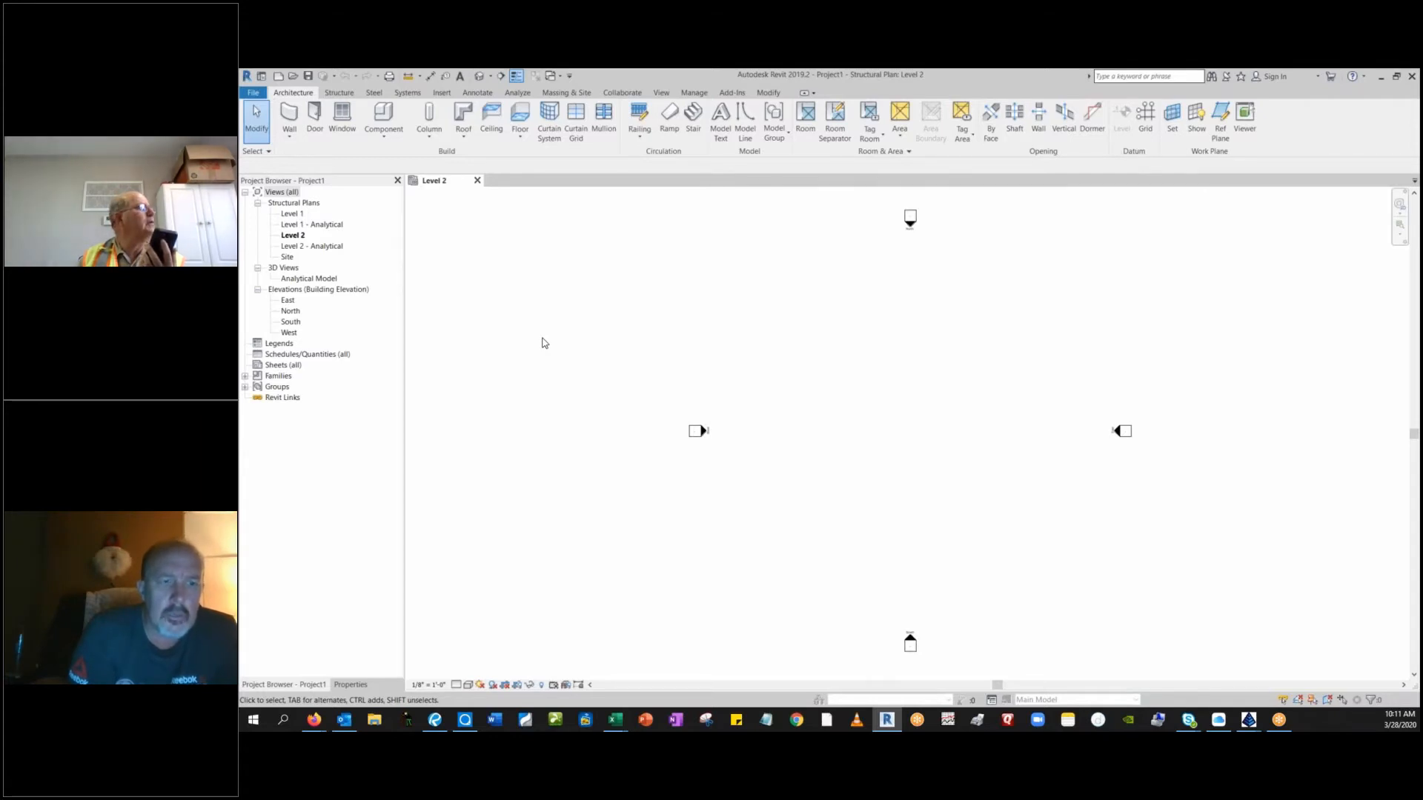
left_click(297, 216)
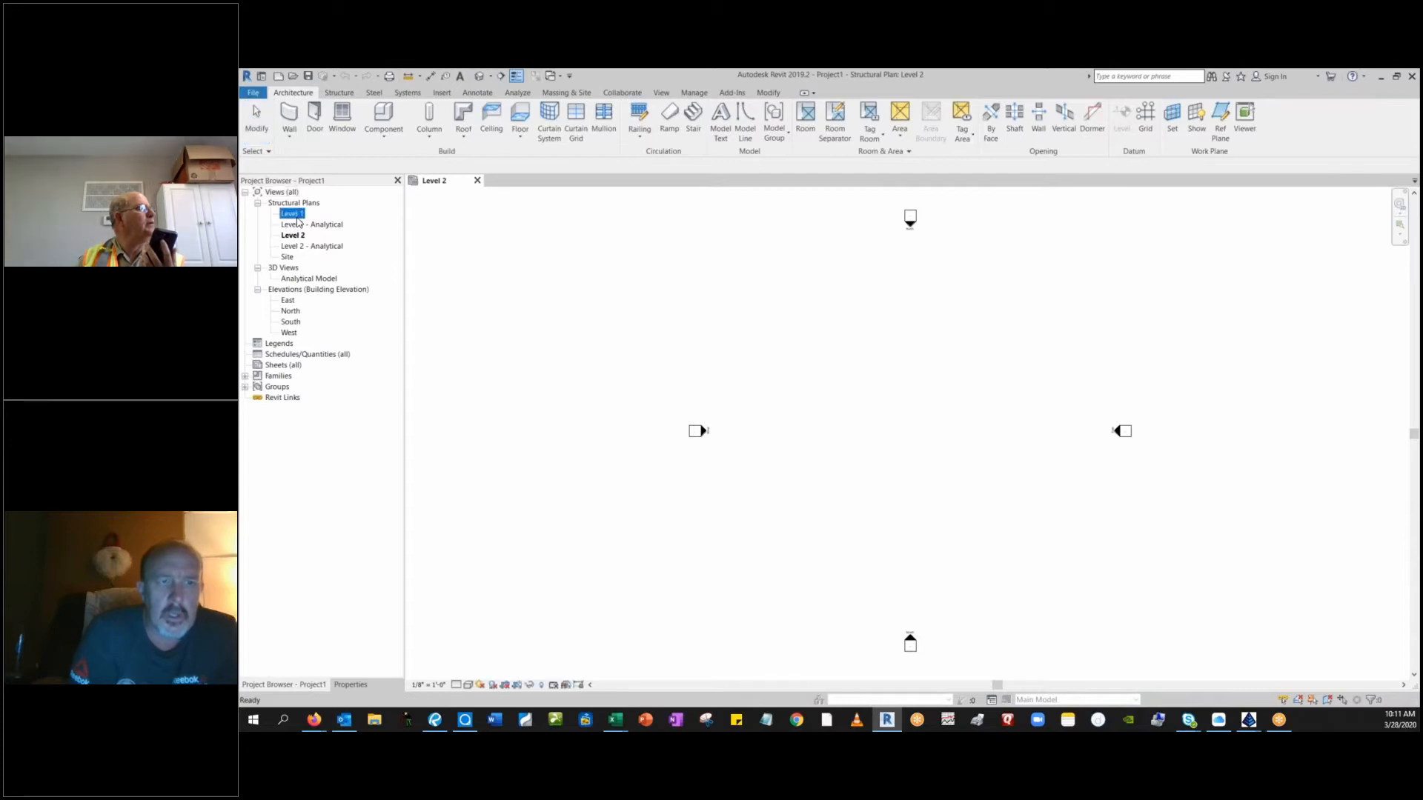
double_click(299, 215)
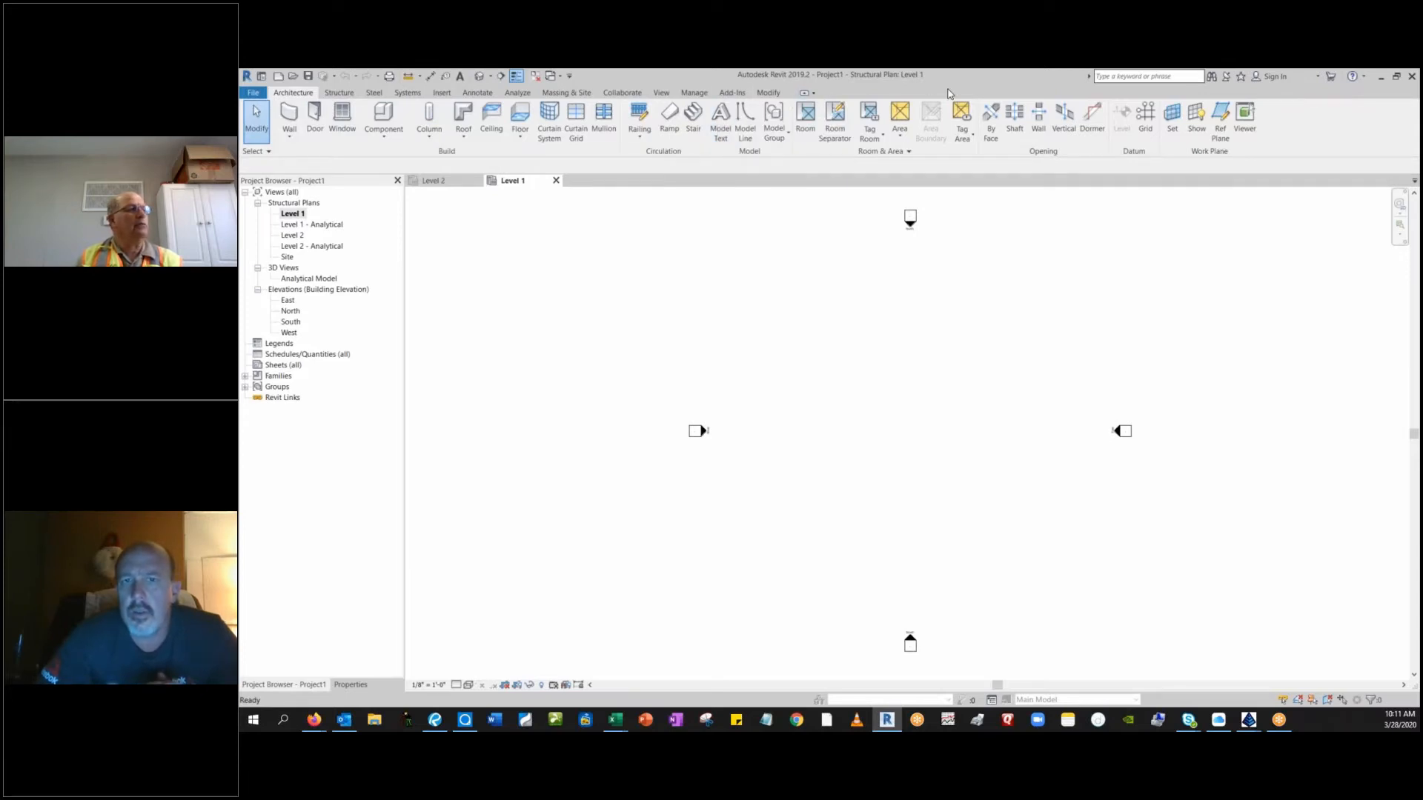
Draw a vertical grid line downward in the area between the elevation markers.
left_click(1151, 130)
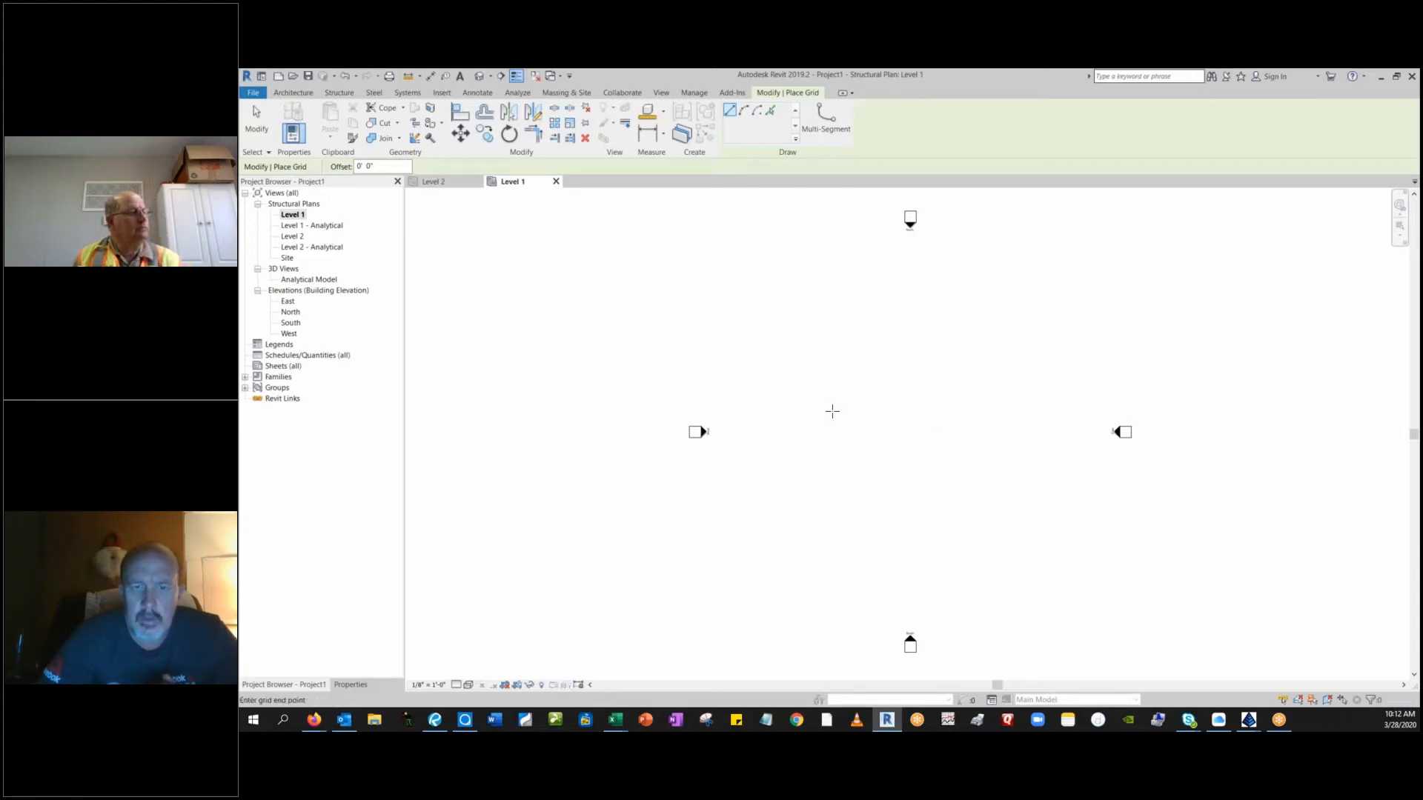
left_click(833, 407)
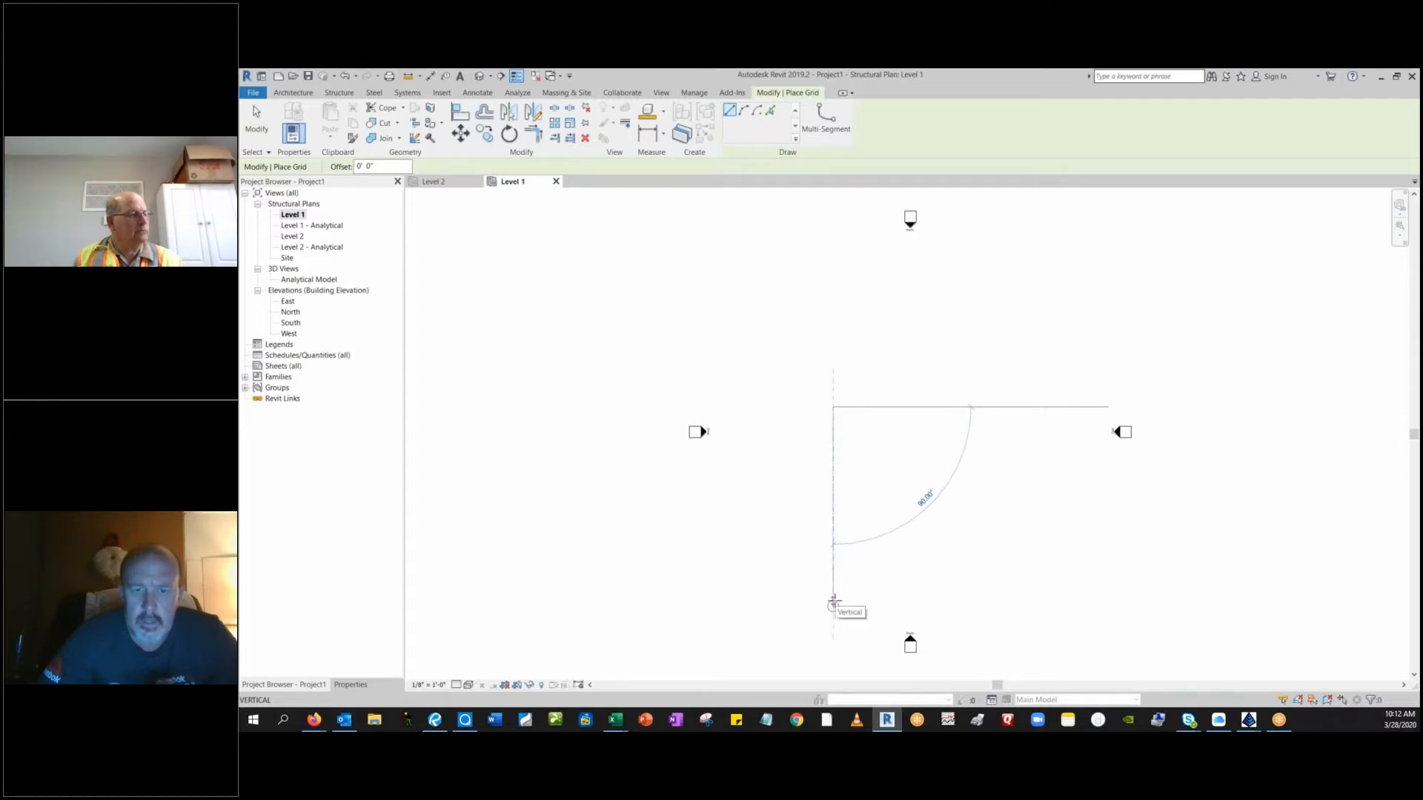
left_click(833, 604)
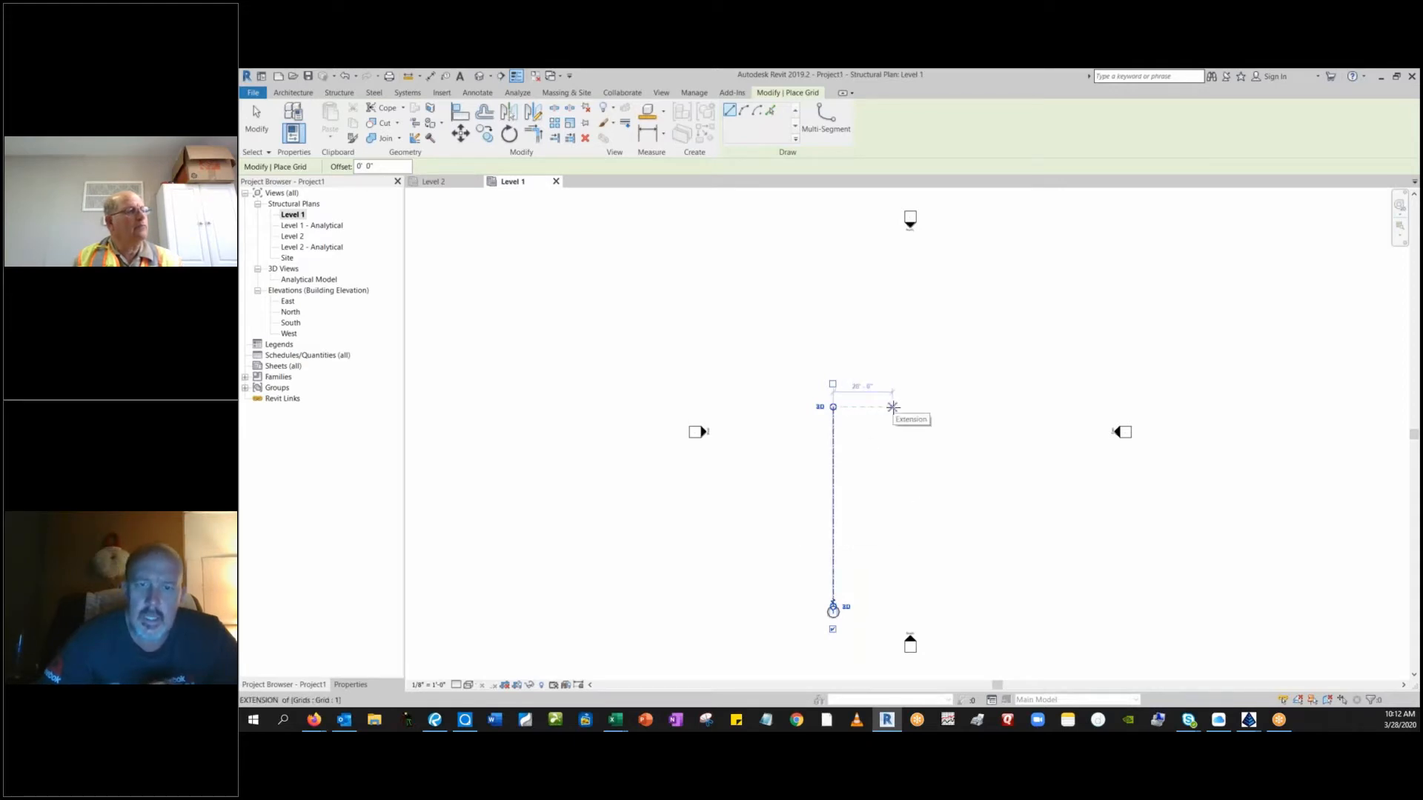
Add a second vertical grid line 20 feet to the right of grid 1, aligned with its ends.
type("20")
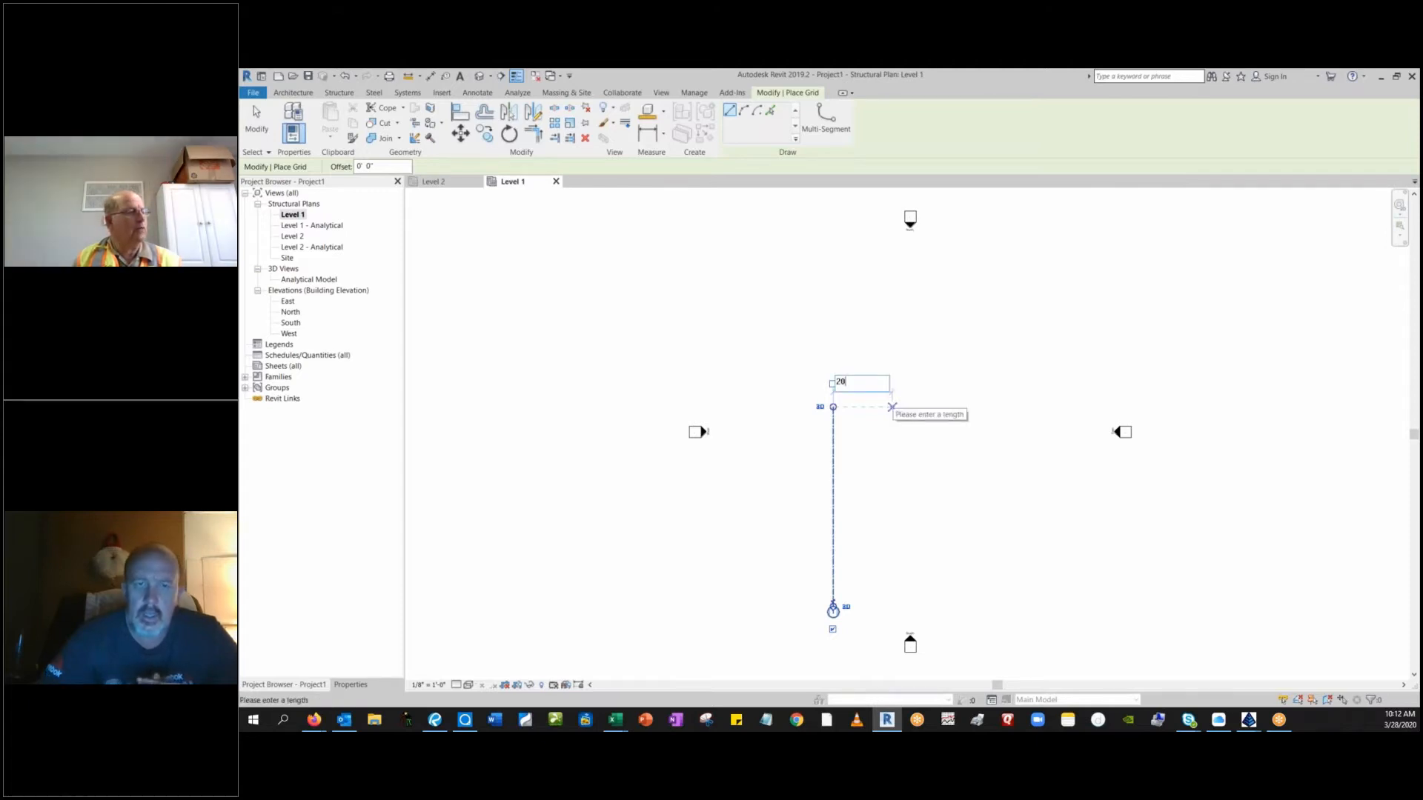
key("Return")
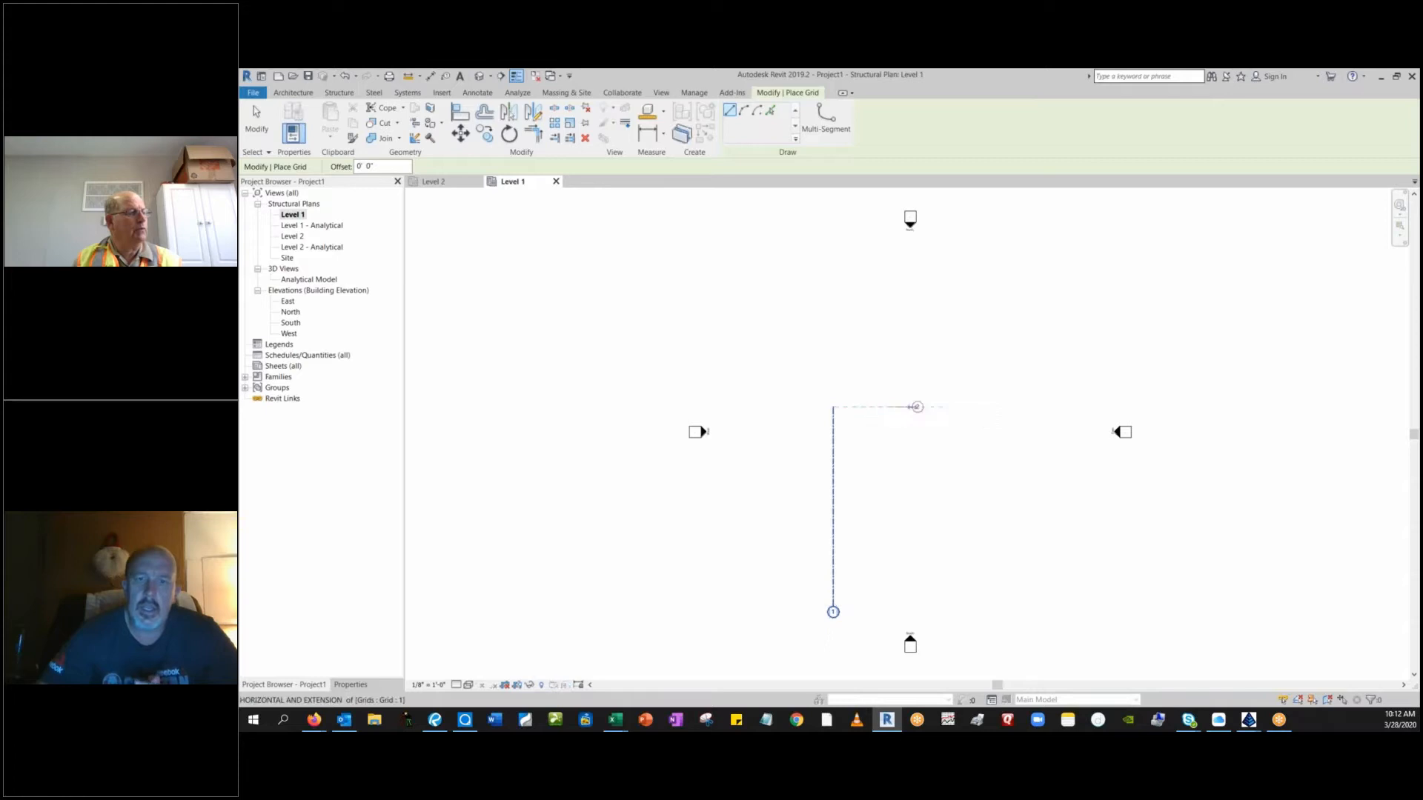
left_click(891, 407)
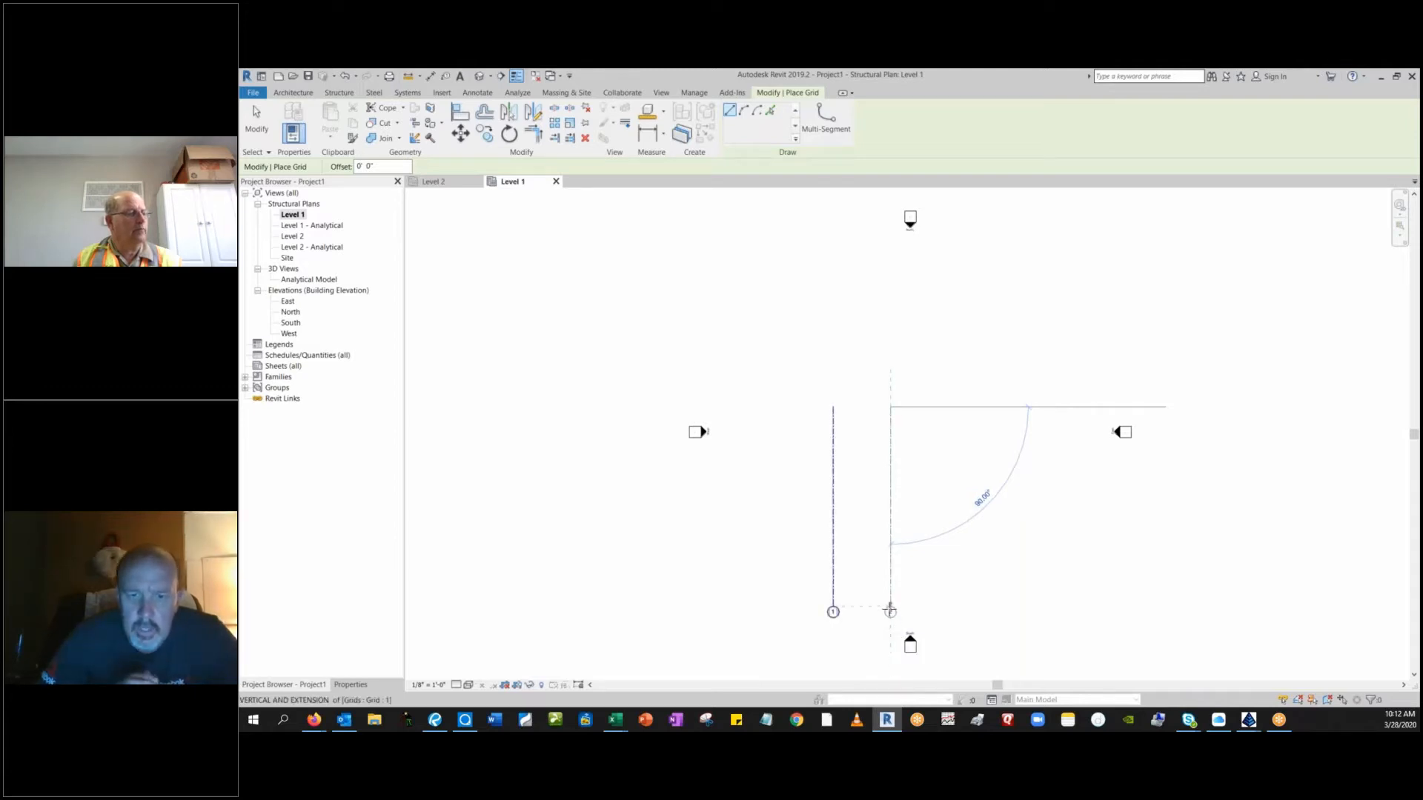
left_click(890, 611)
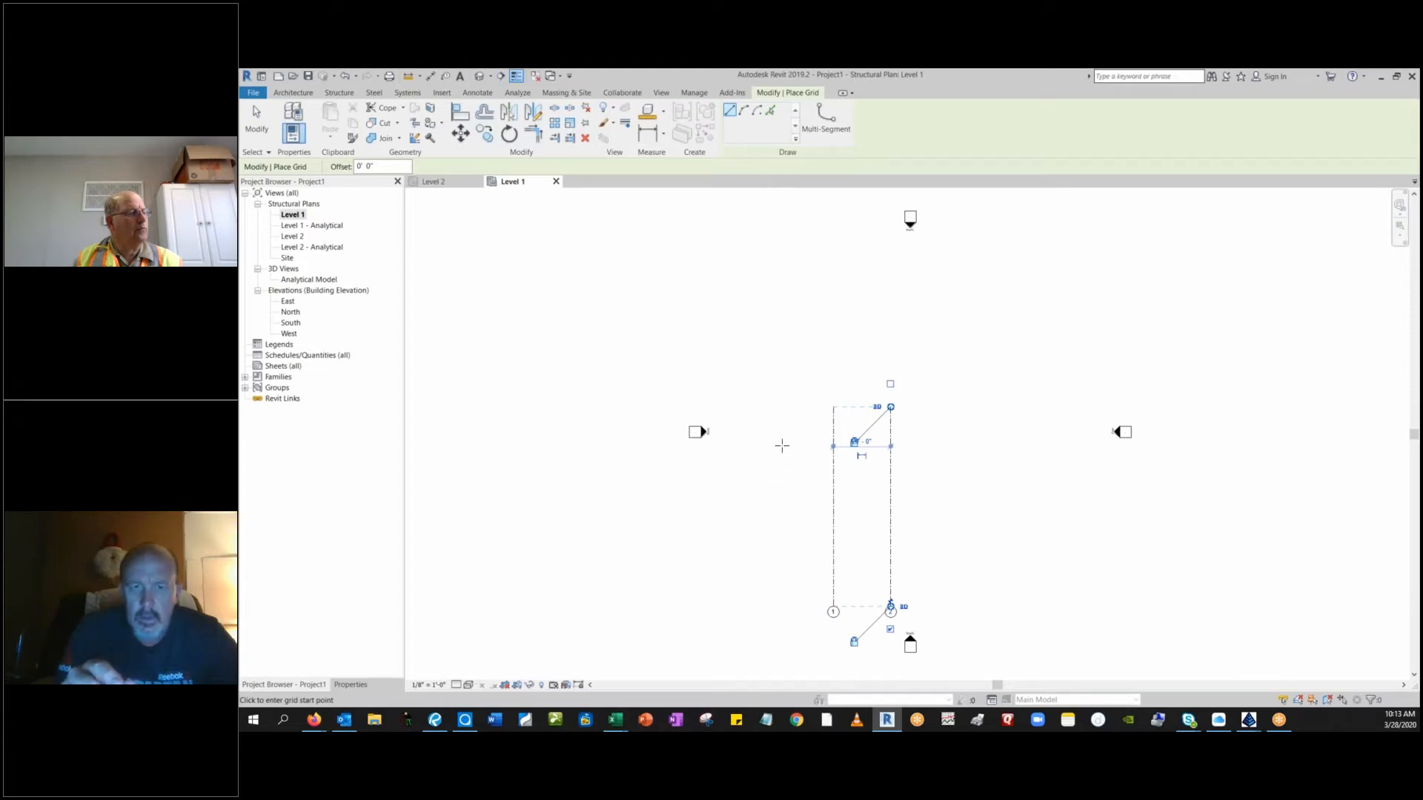
Draw a horizontal grid line crossing both vertical grids near their upper ends, and finish grid placement.
left_click(781, 444)
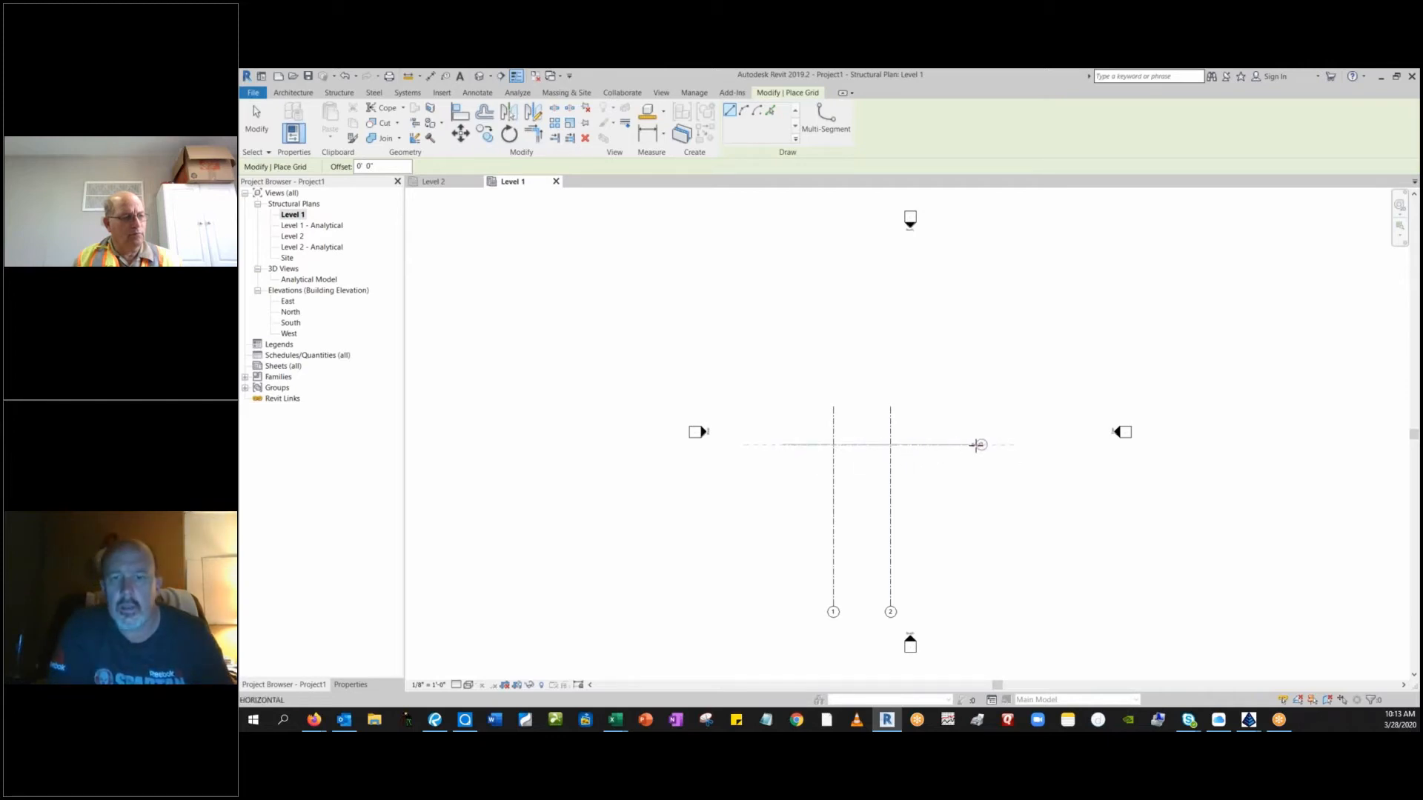
left_click(975, 444)
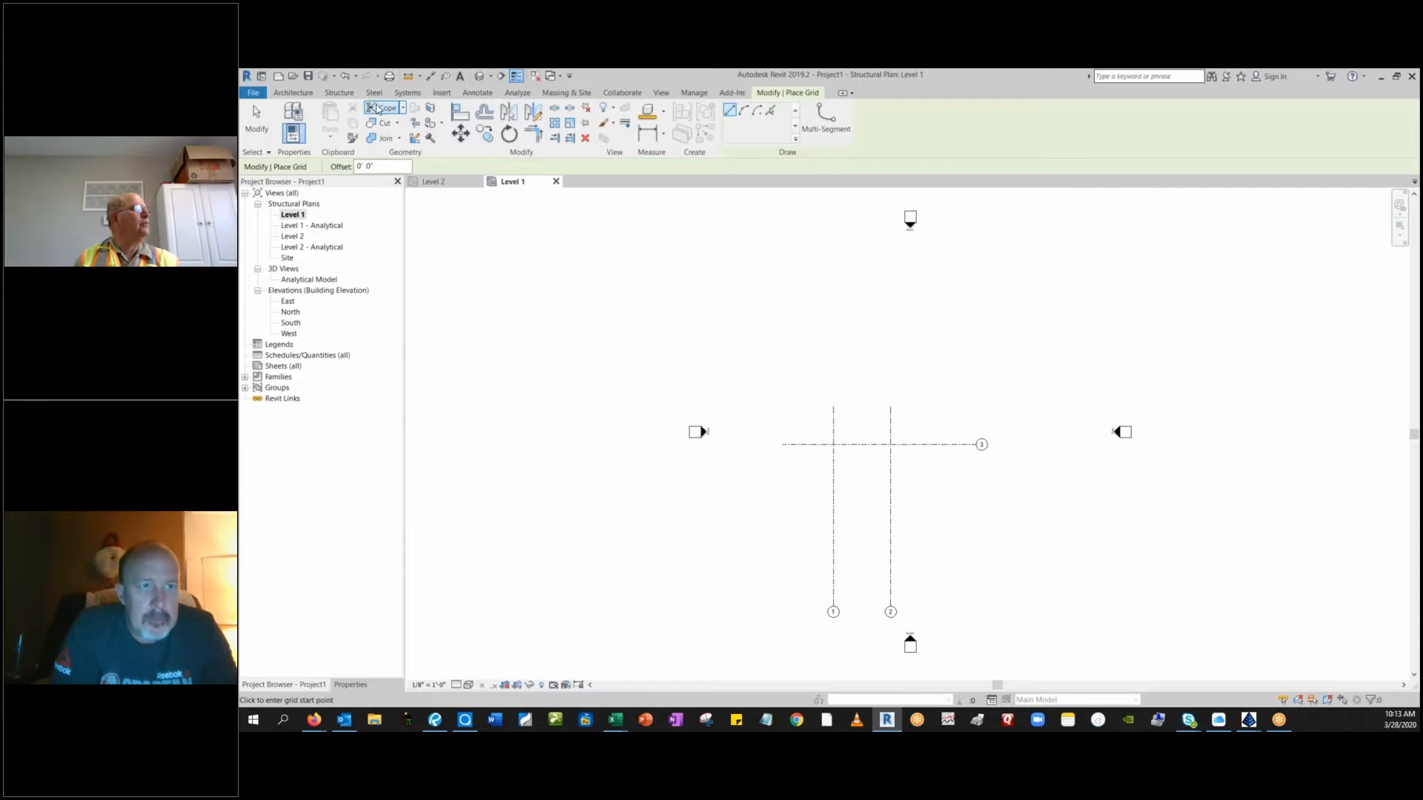
left_click(258, 132)
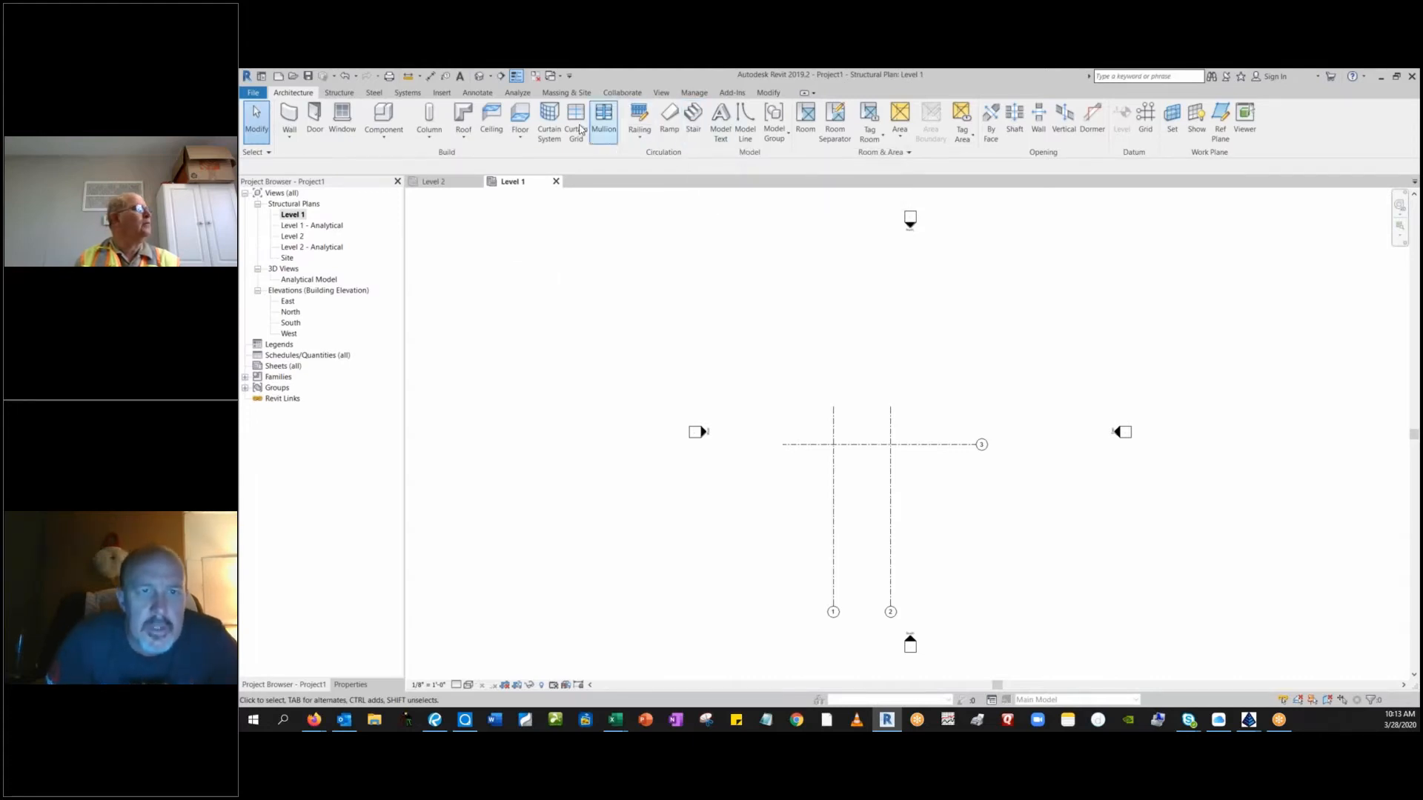
Start an isolated structural foundation and rename its rectangular footing type, 72" x 48" x 18", as F10.
left_click(339, 94)
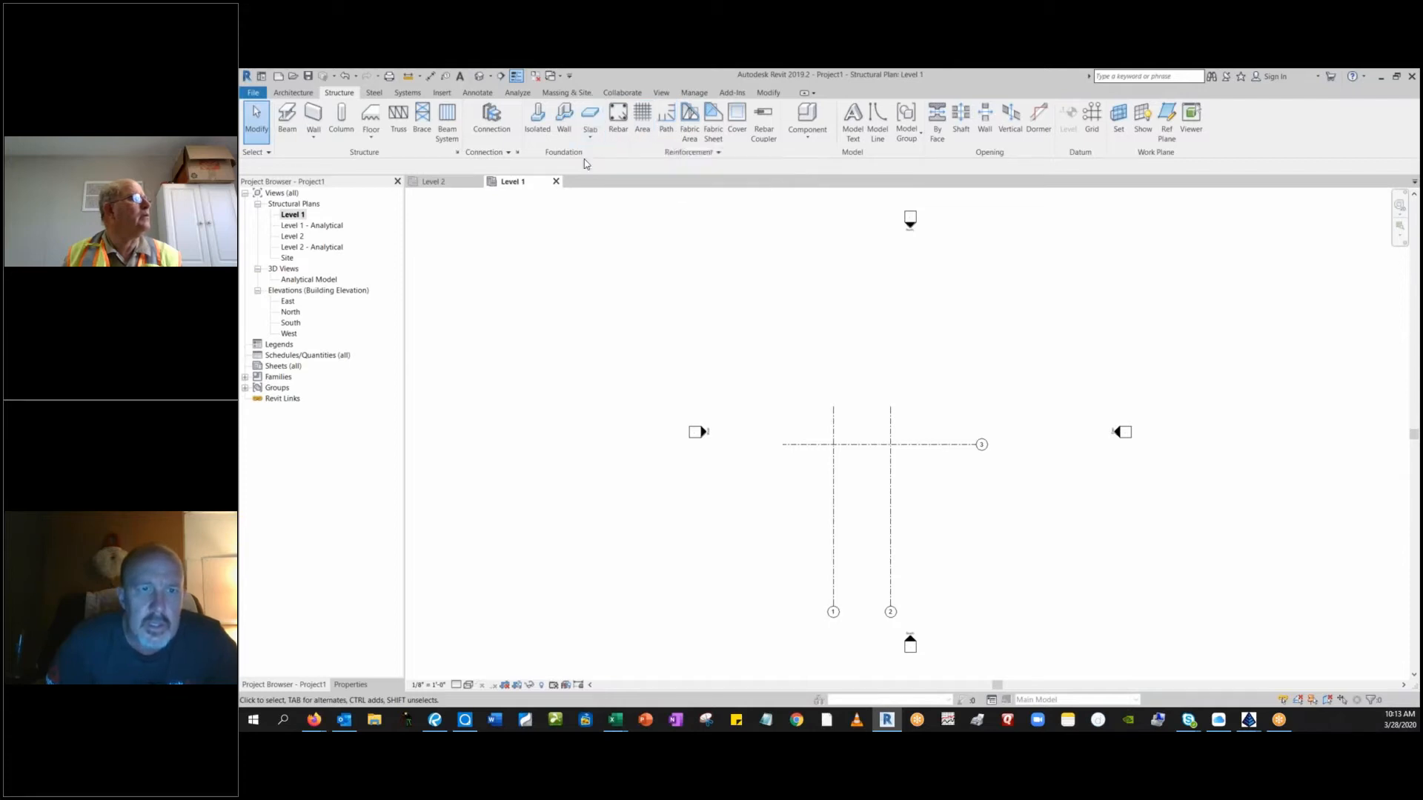
left_click(538, 119)
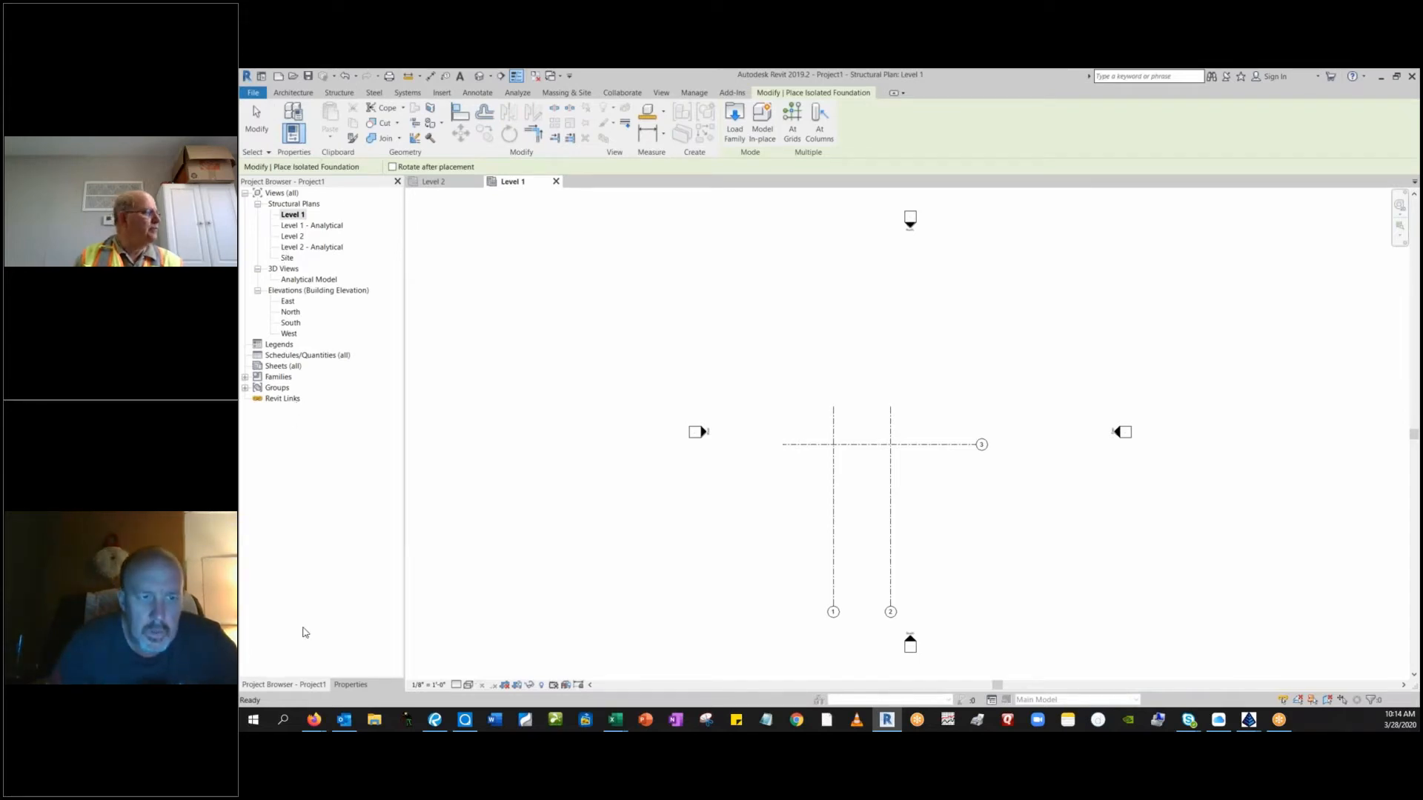
left_click(350, 685)
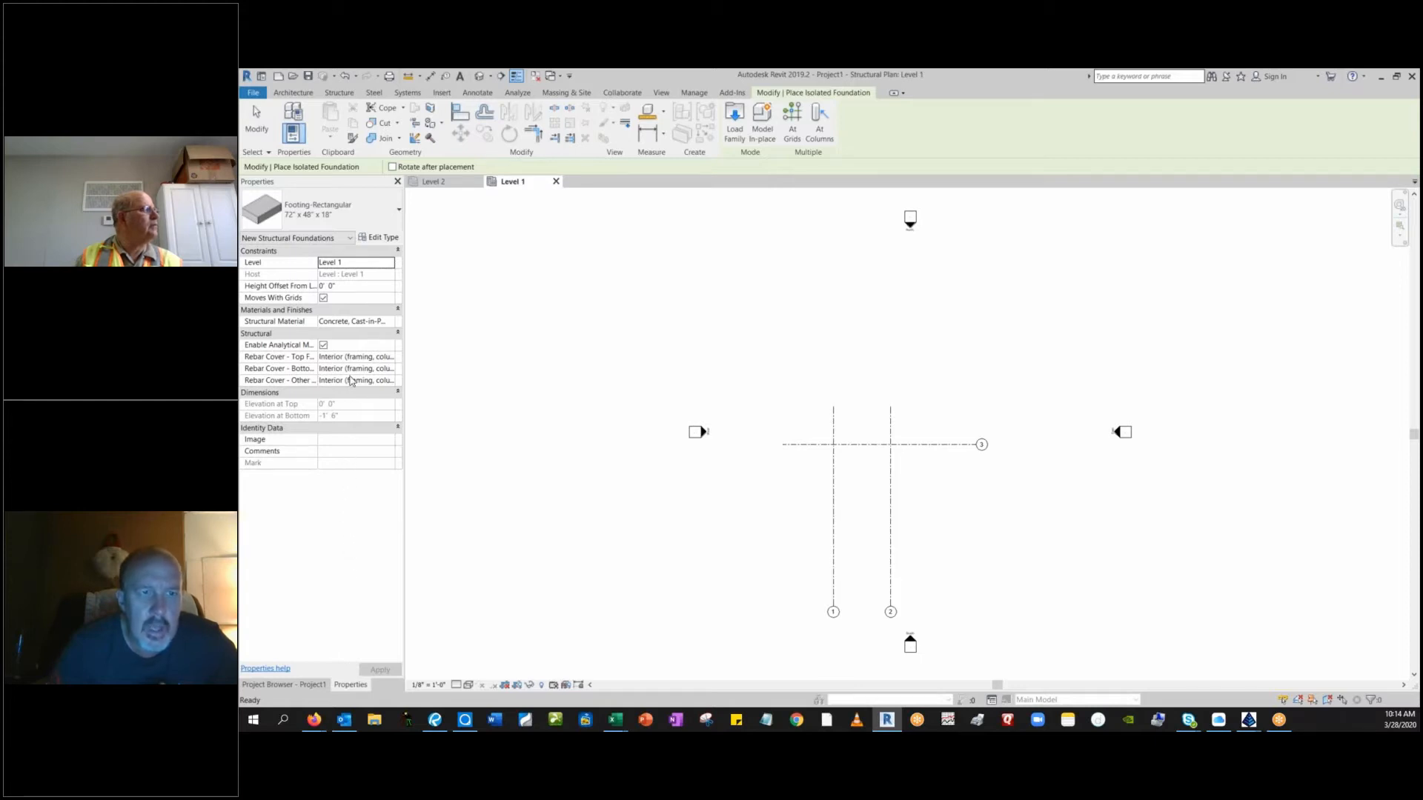
left_click(380, 237)
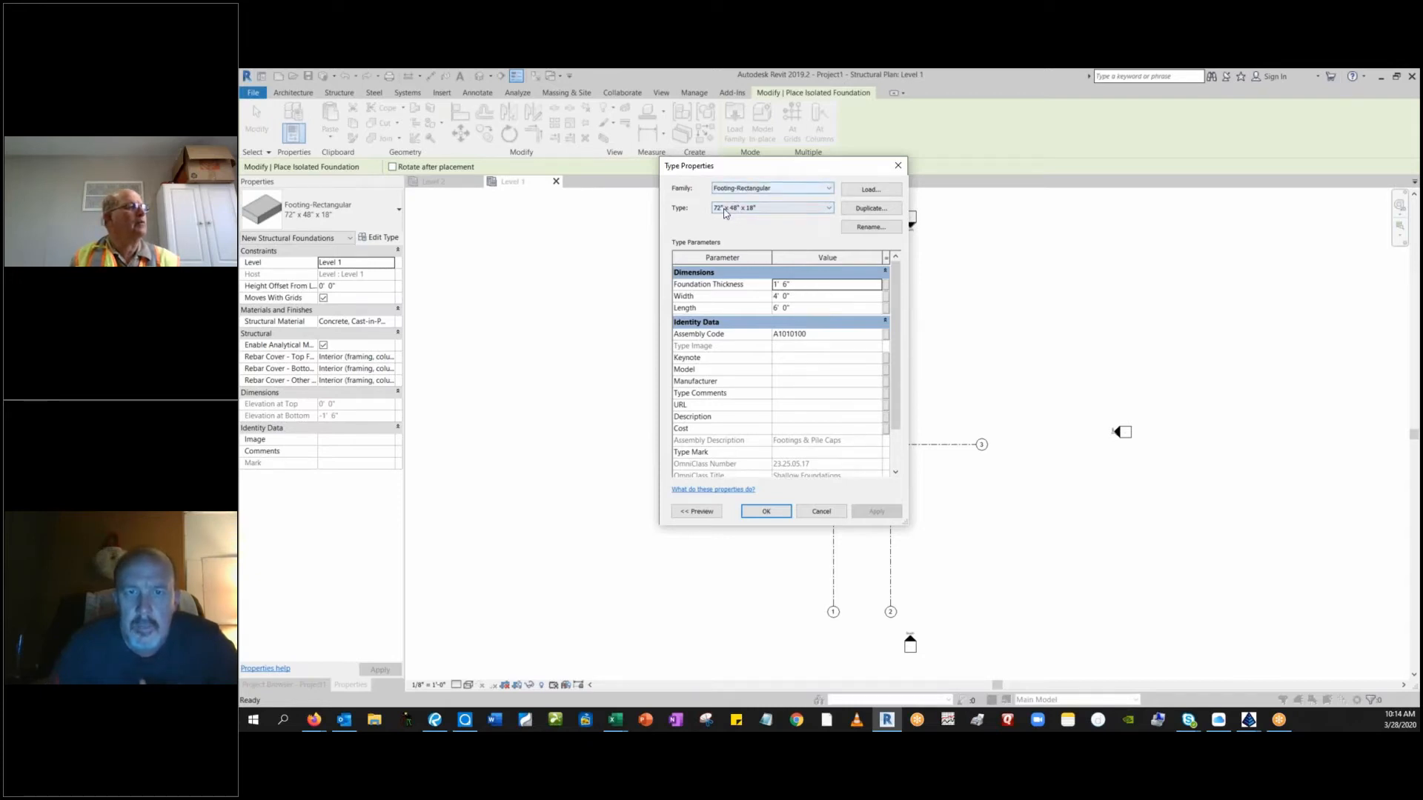
left_click(871, 226)
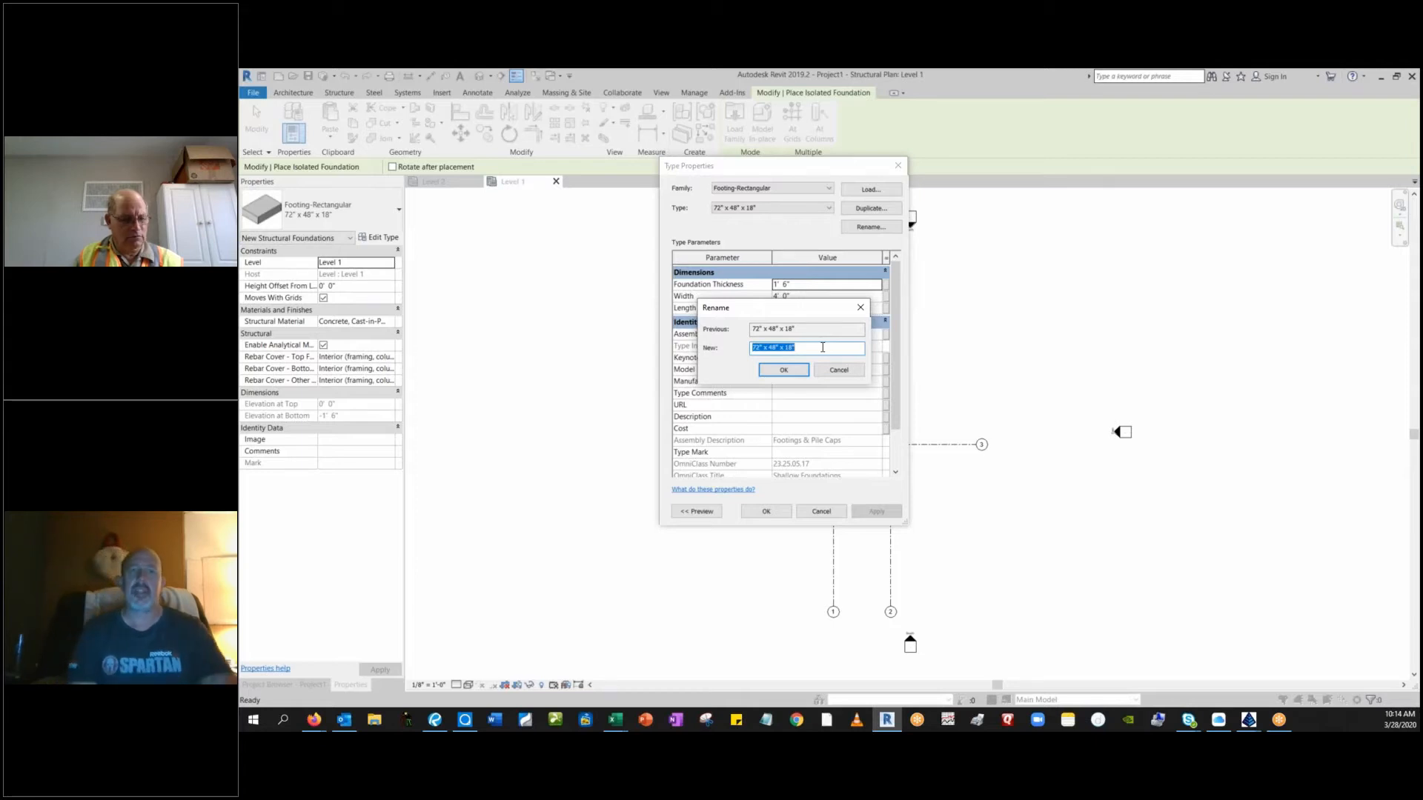
type("F")
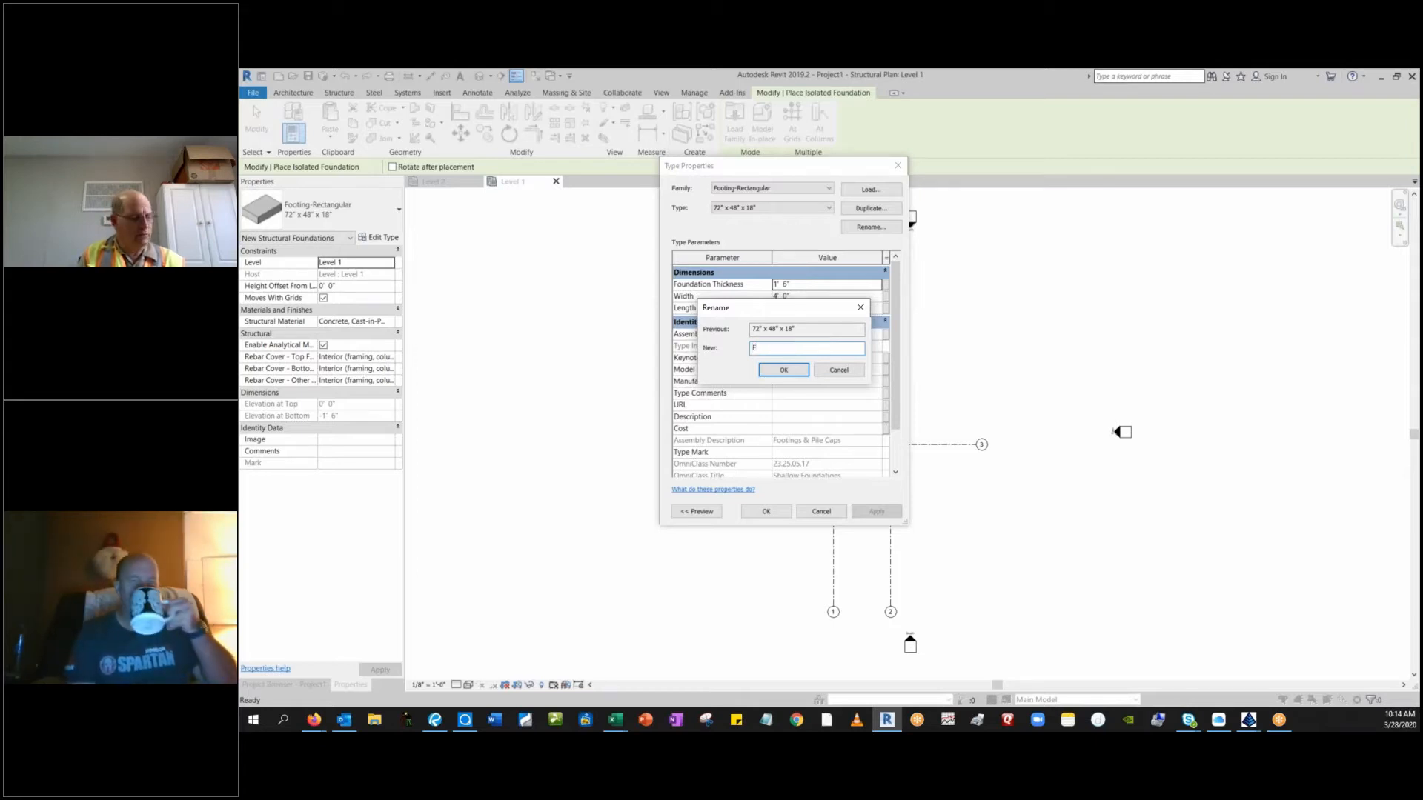
type("10")
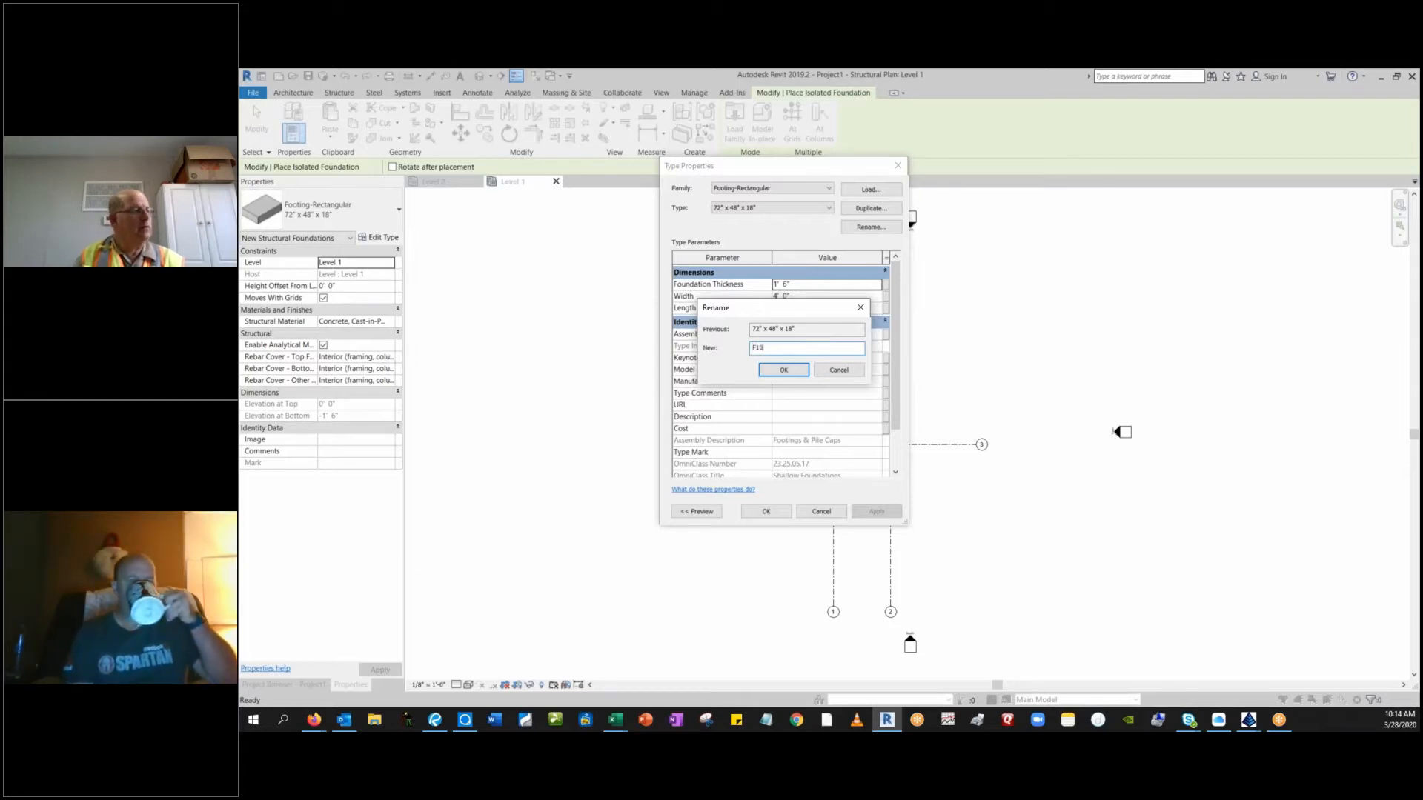
left_click(788, 371)
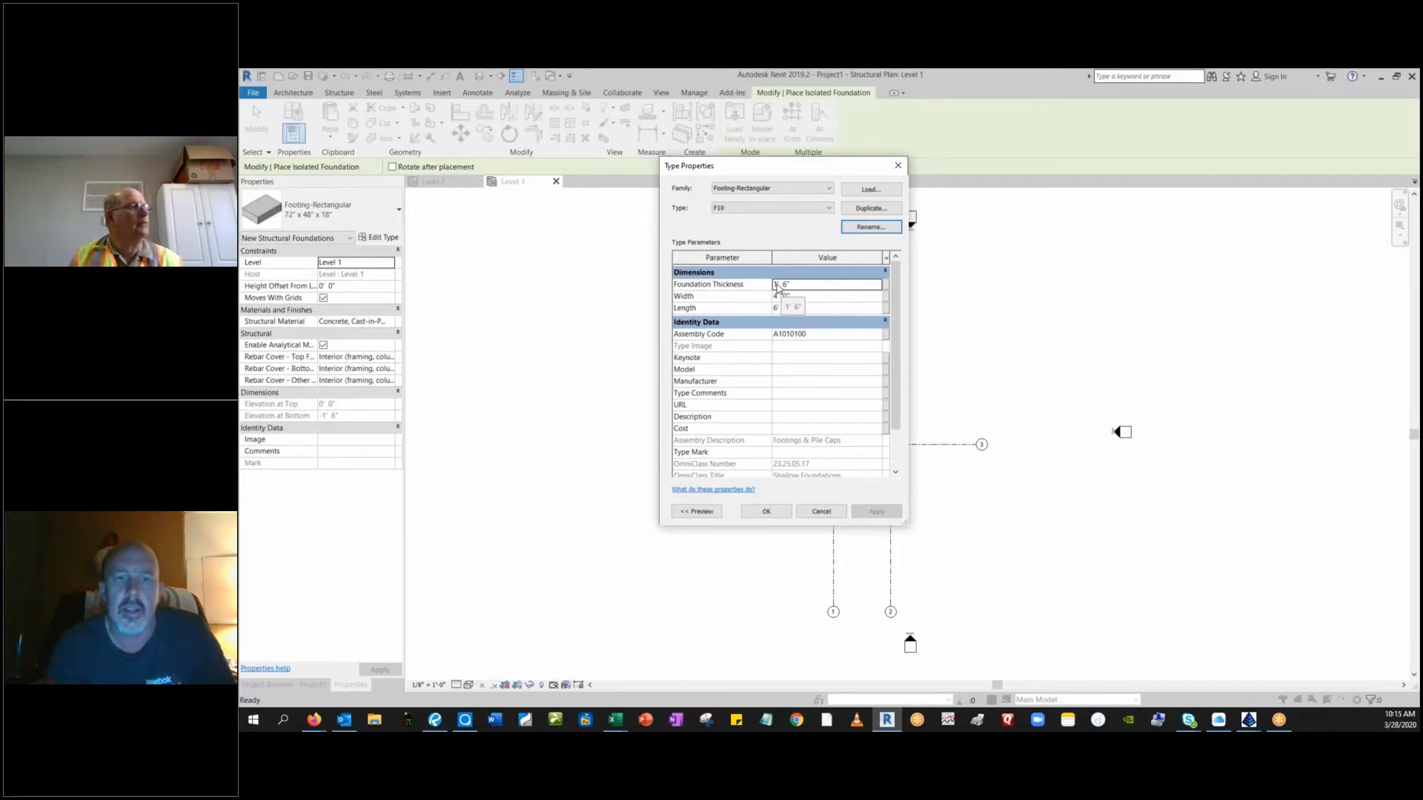
Set the F10 footing type to 3' thickness, 10' width and 10' length, and accept the type properties.
left_click(775, 285)
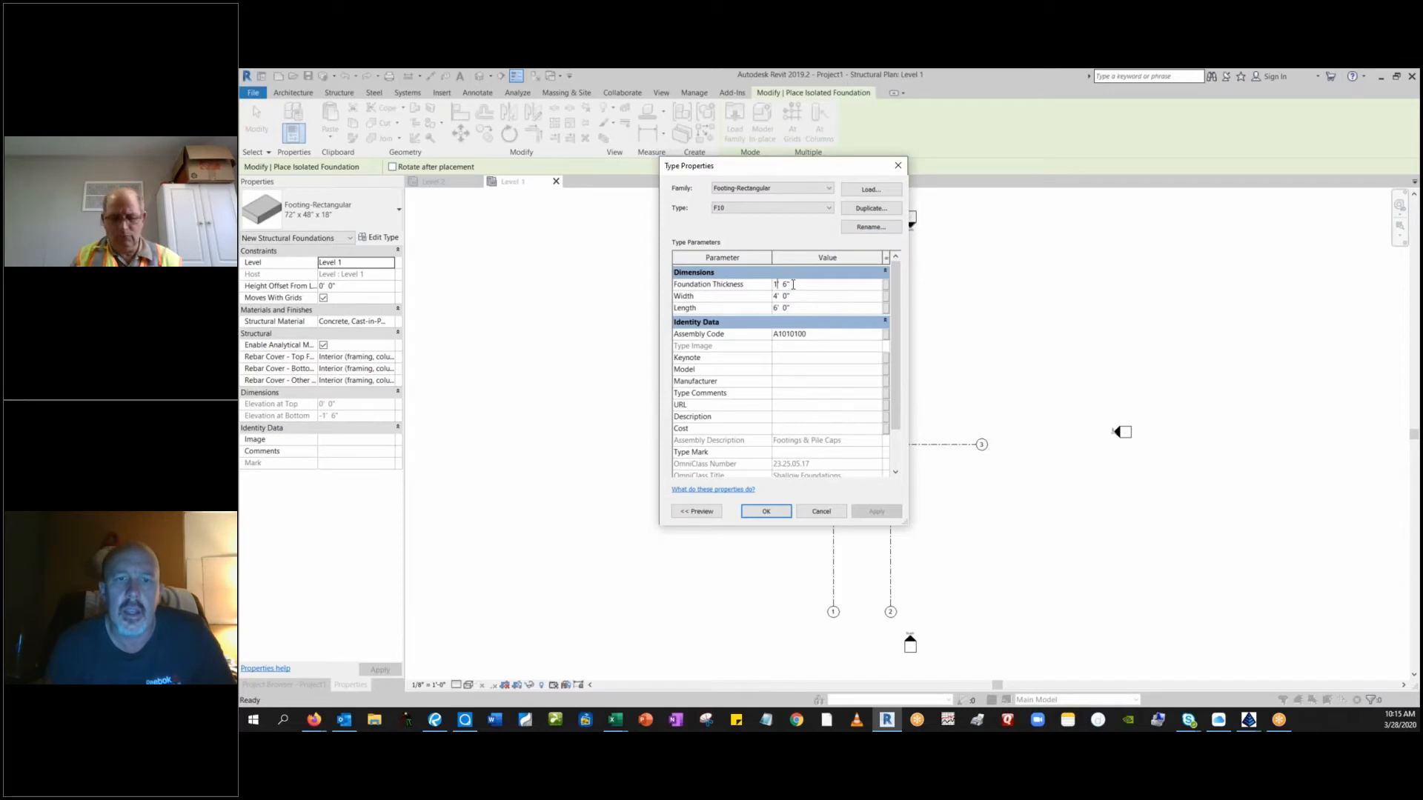
key("BackSpace")
type("3")
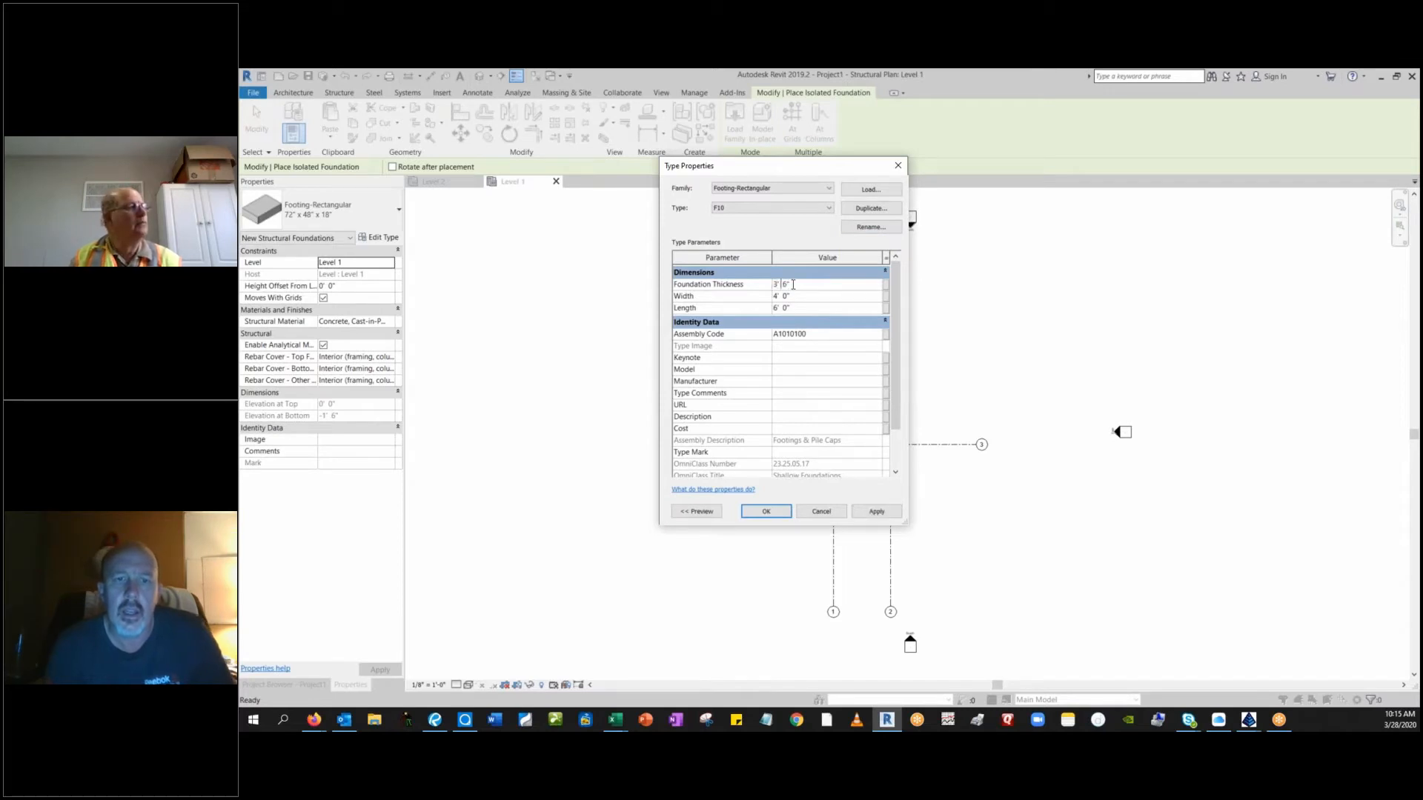
key("BackSpace")
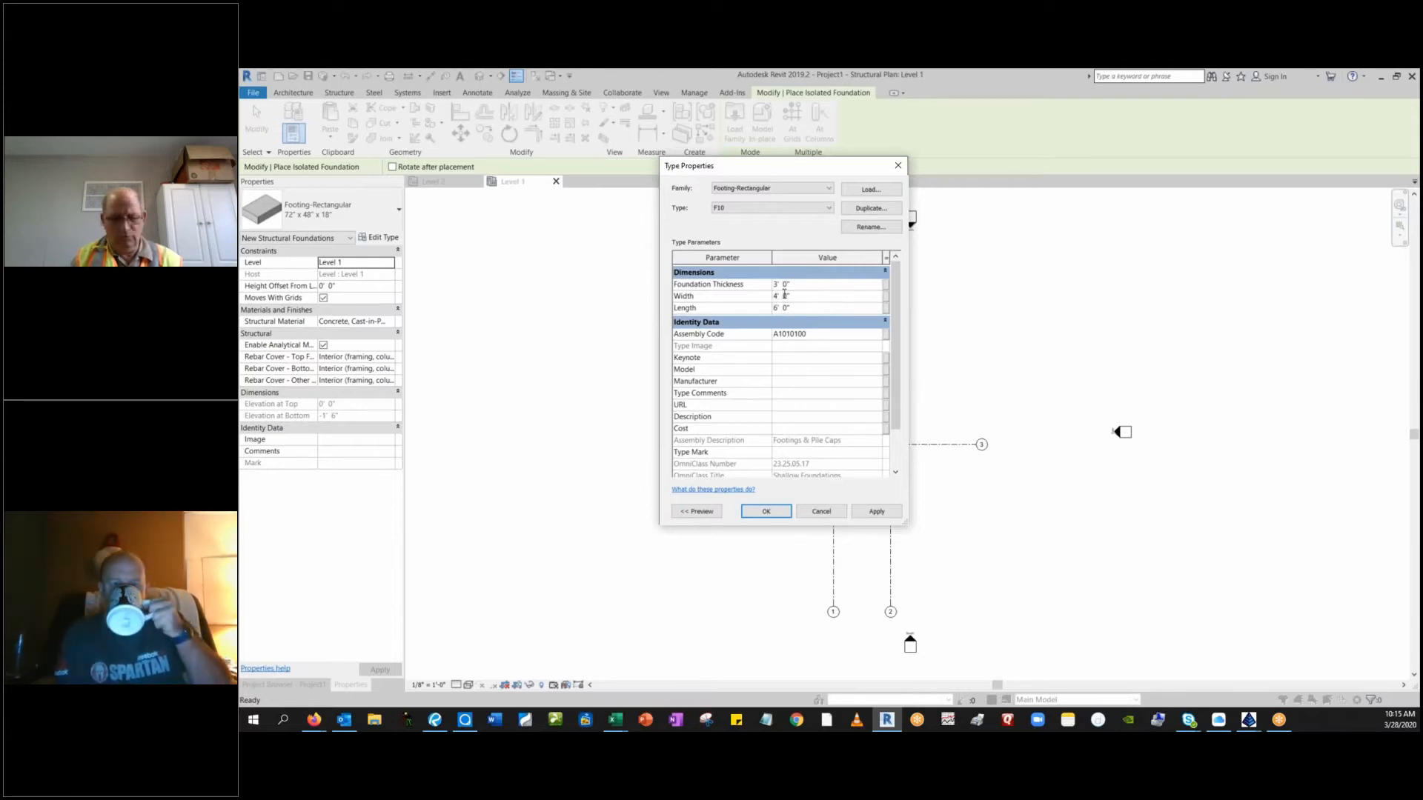
type("10")
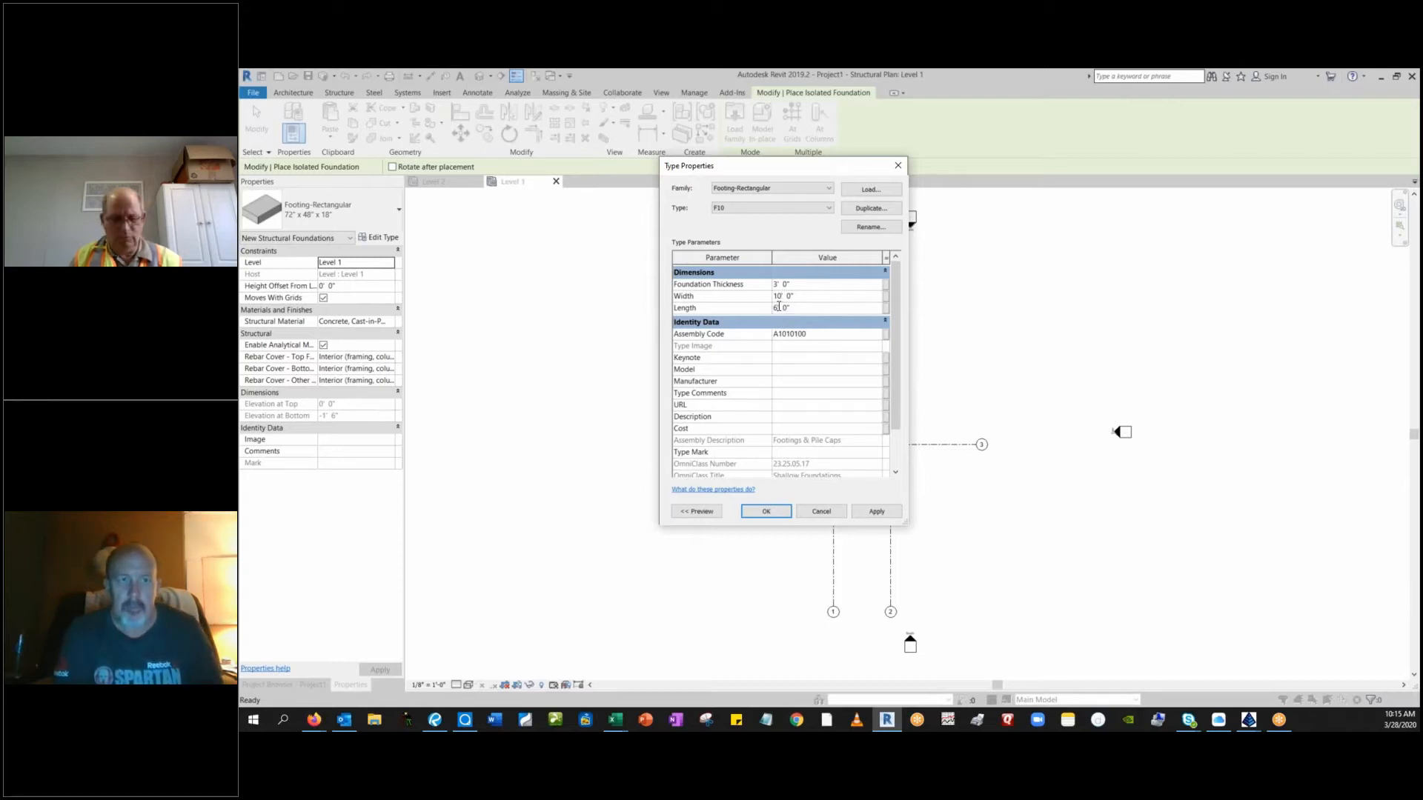
type("10")
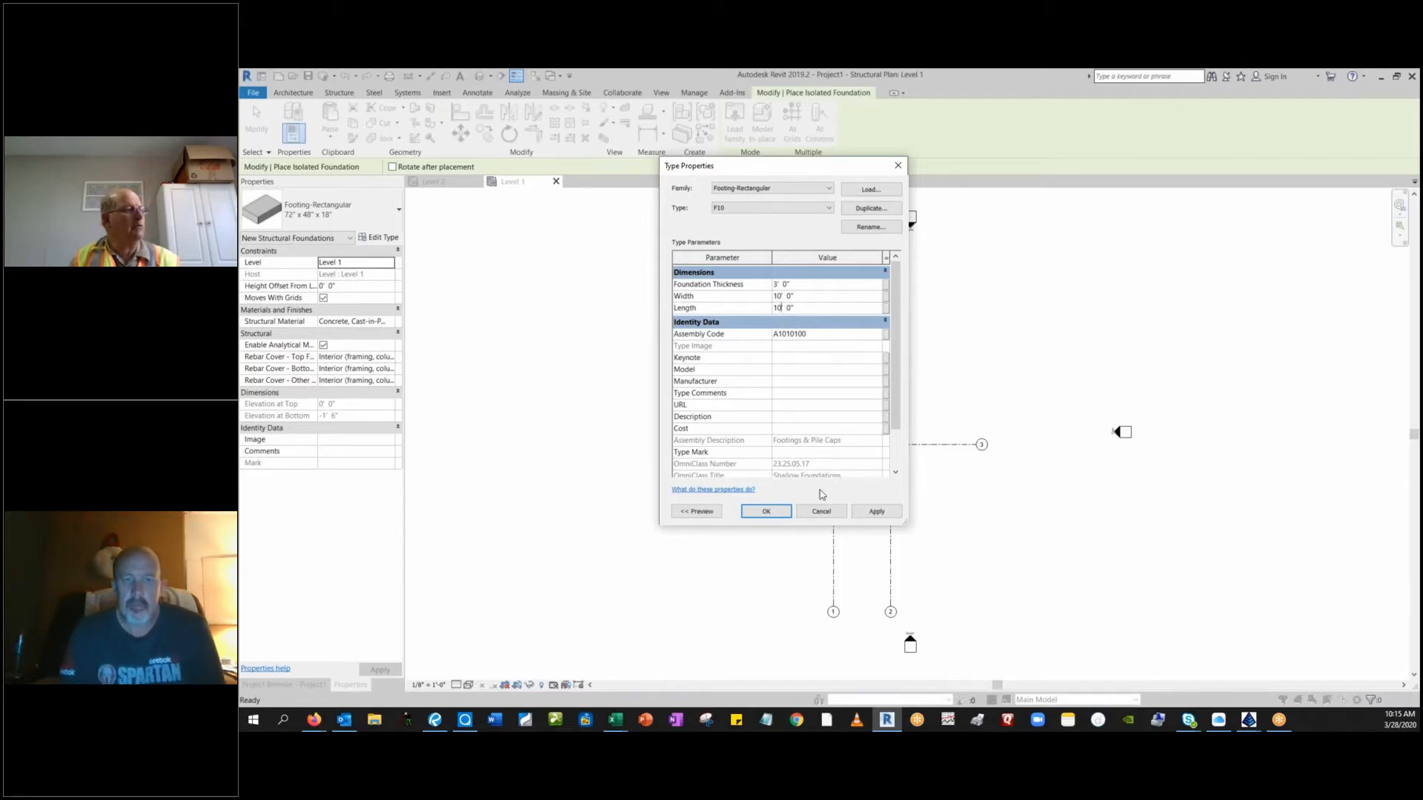
left_click(876, 511)
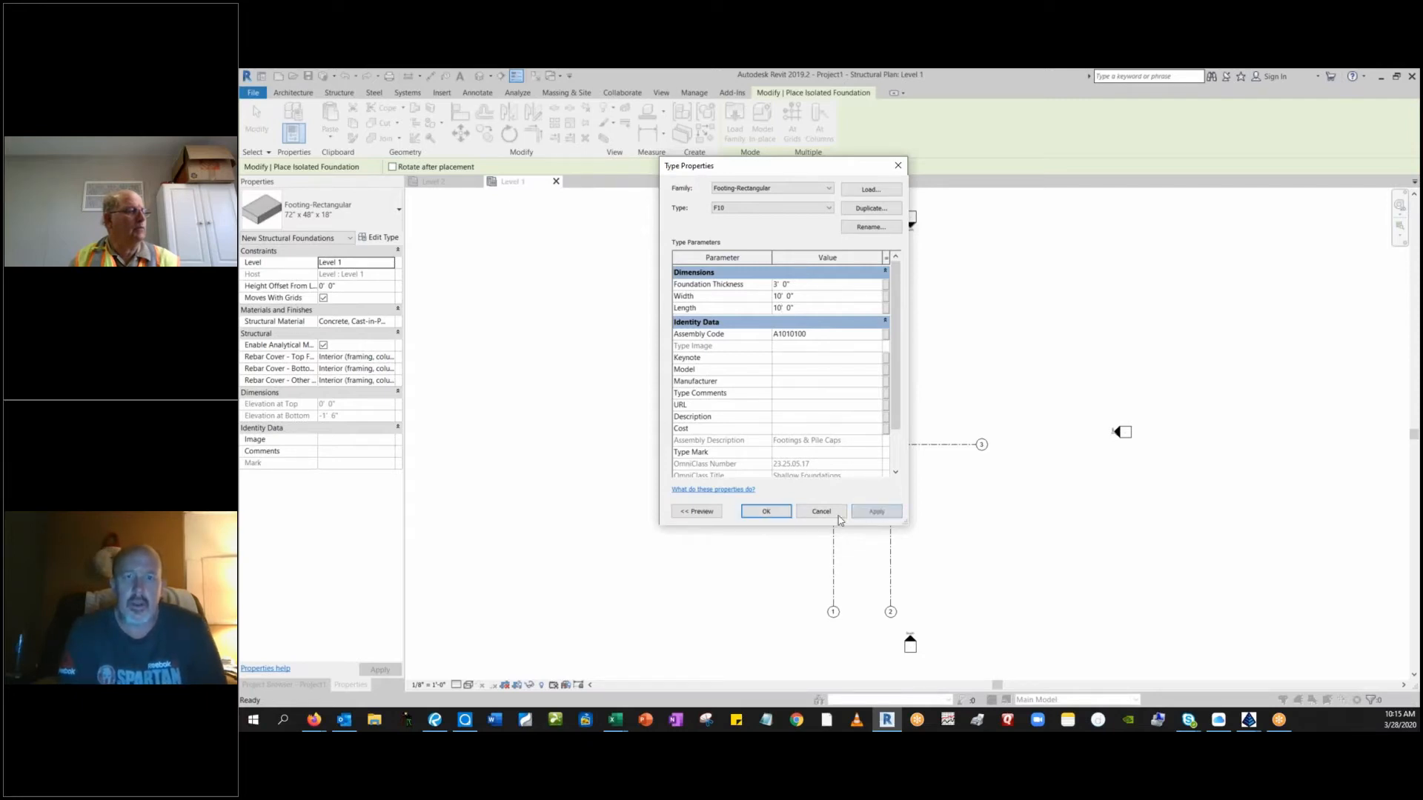
left_click(766, 512)
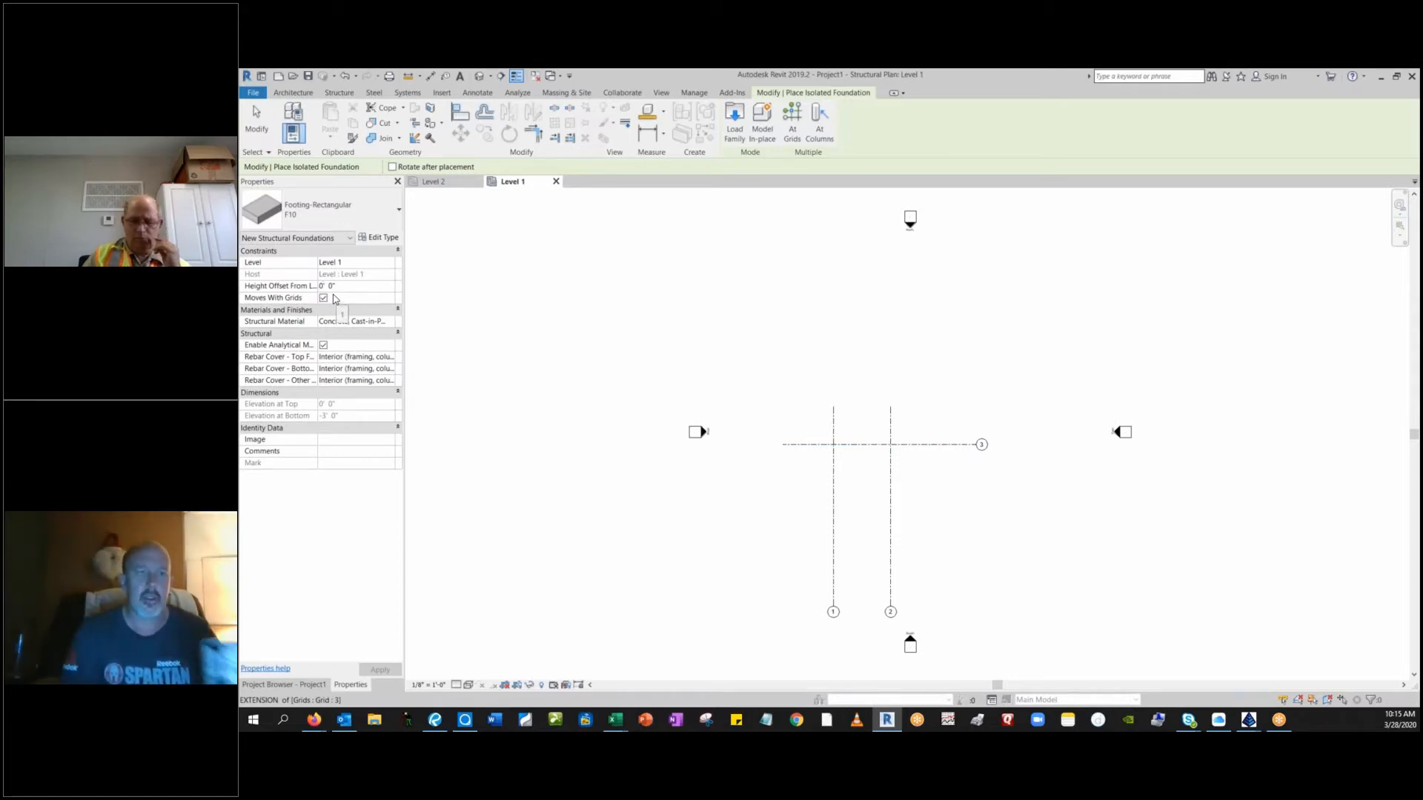
Place F10 footings at a height offset of -5' where grids 1 and 2 cross grid 3, and end placement.
type("-5")
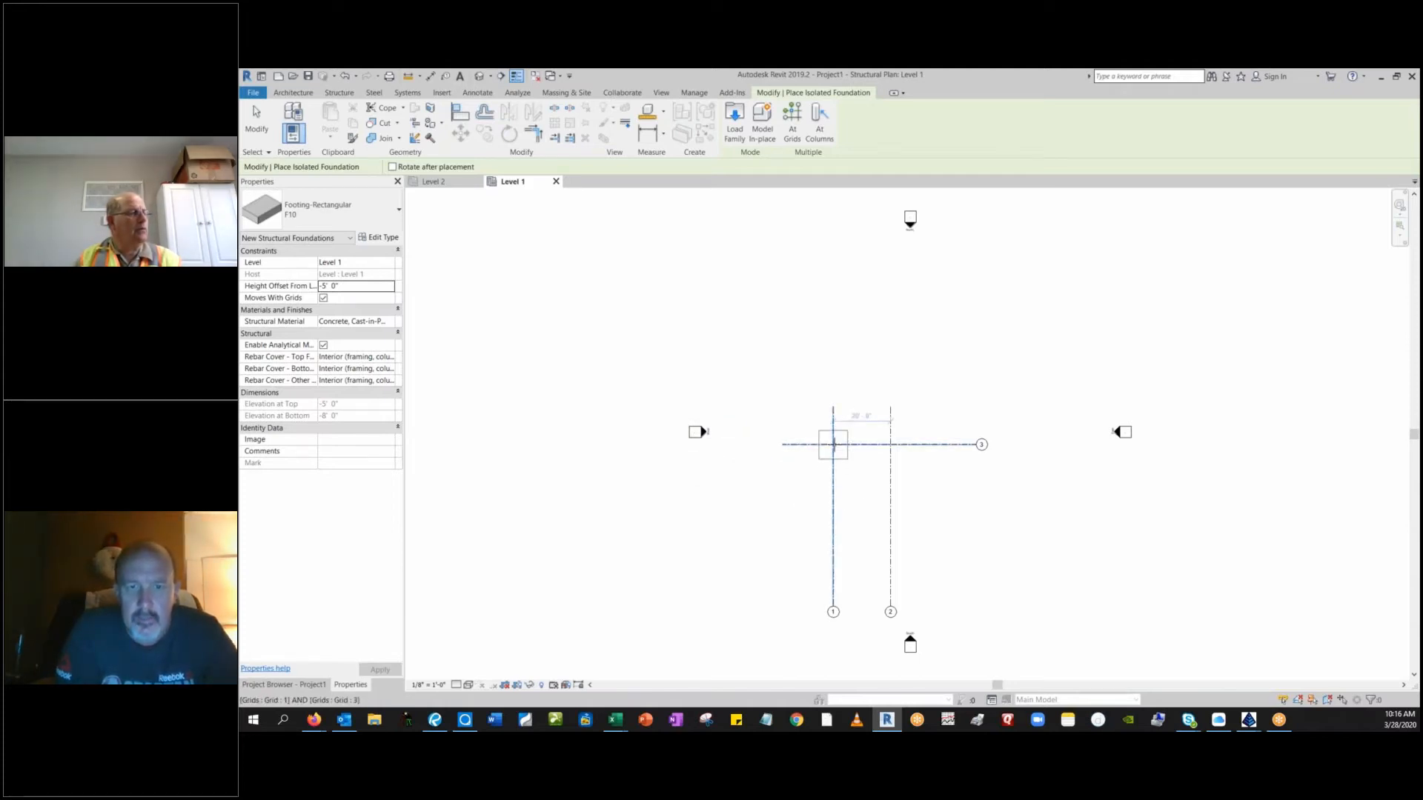
left_click(833, 444)
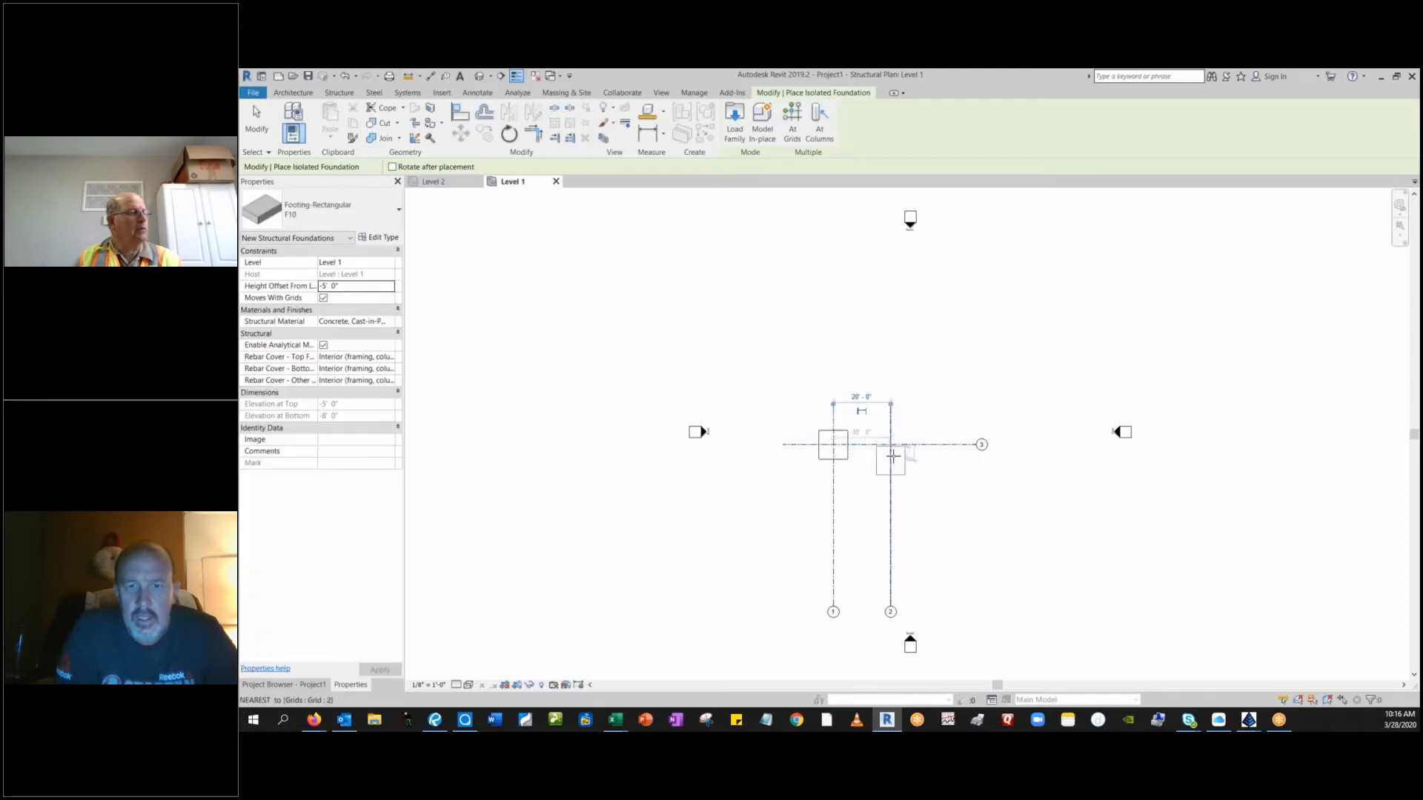
left_click(889, 445)
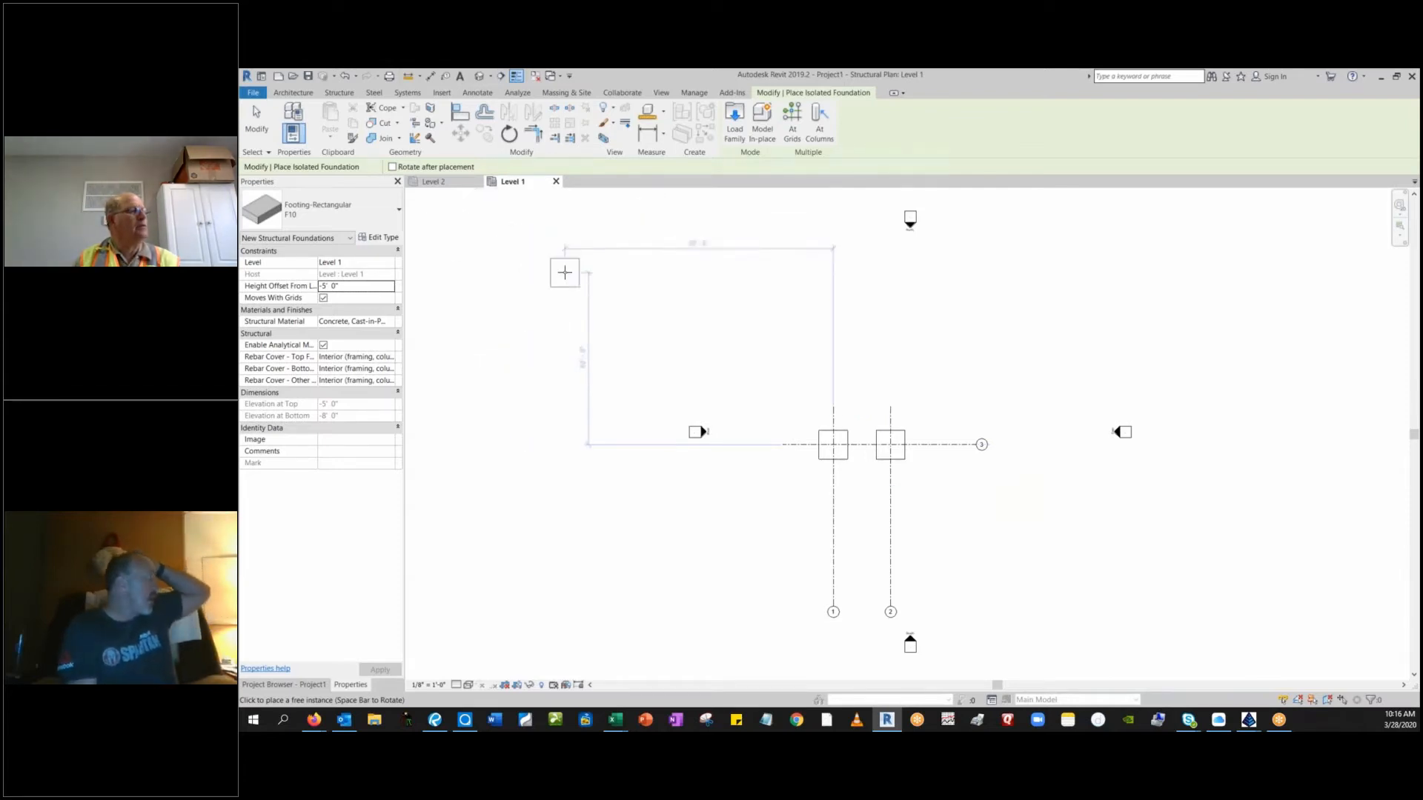
key("Escape")
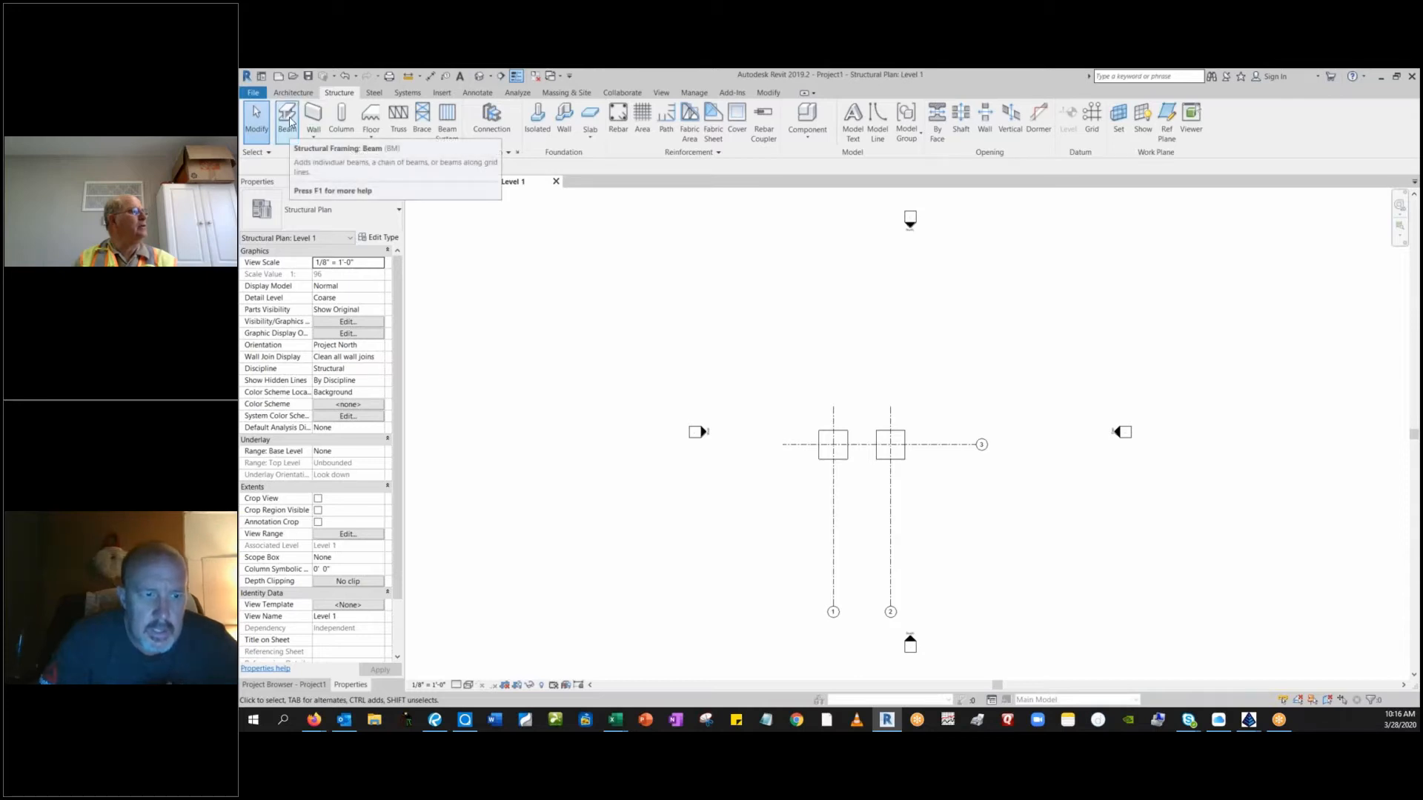
Open the default 3D view to see the two footings.
left_click(275, 685)
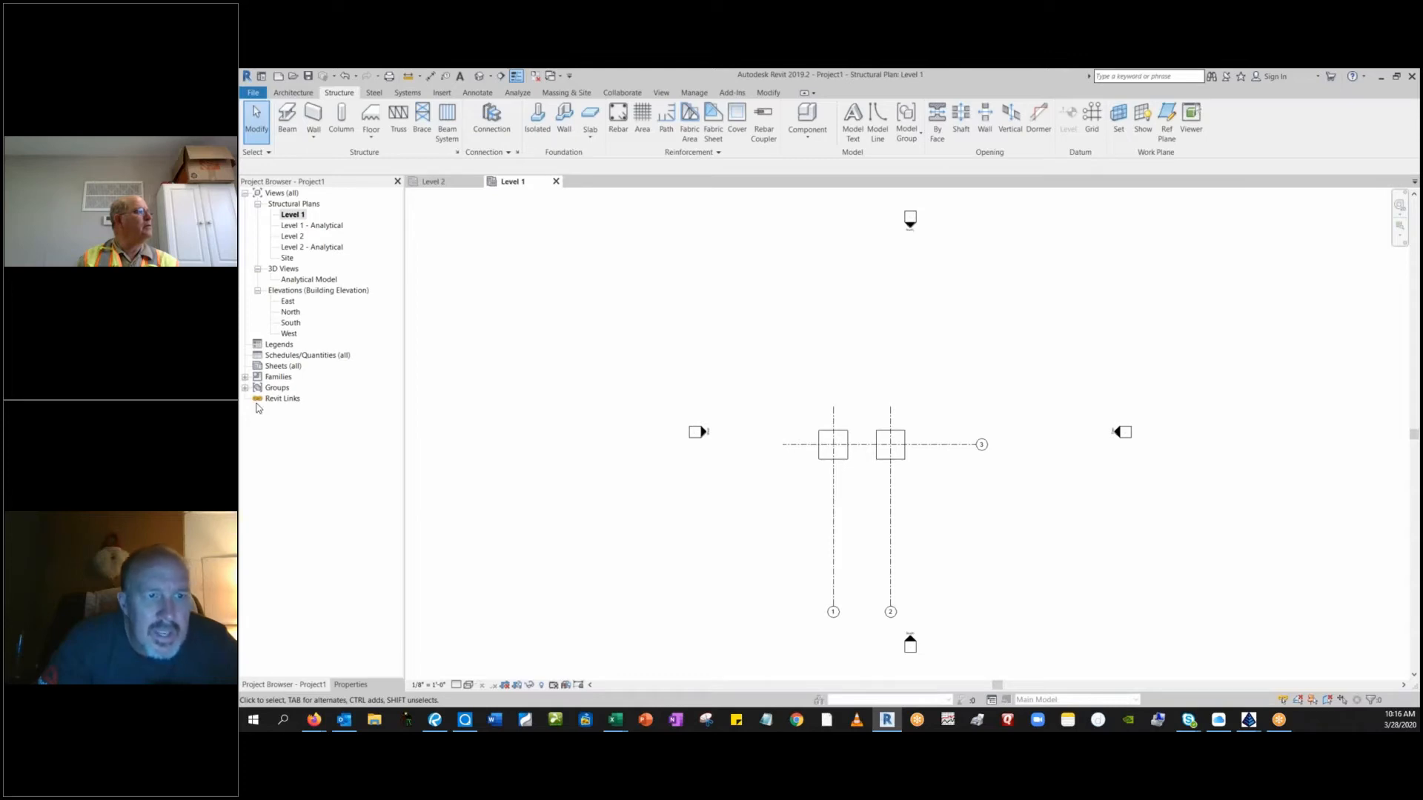
left_click(283, 270)
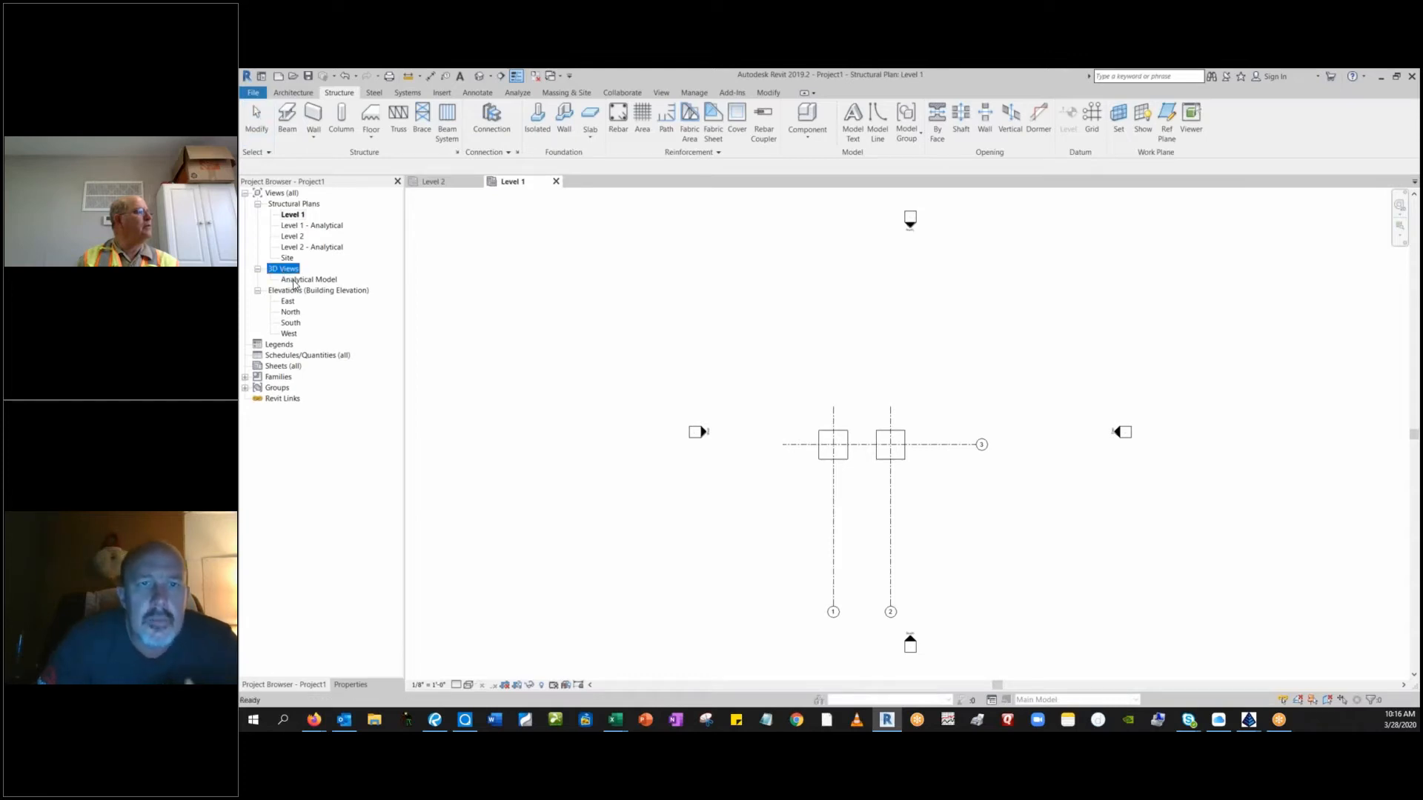
left_click(295, 280)
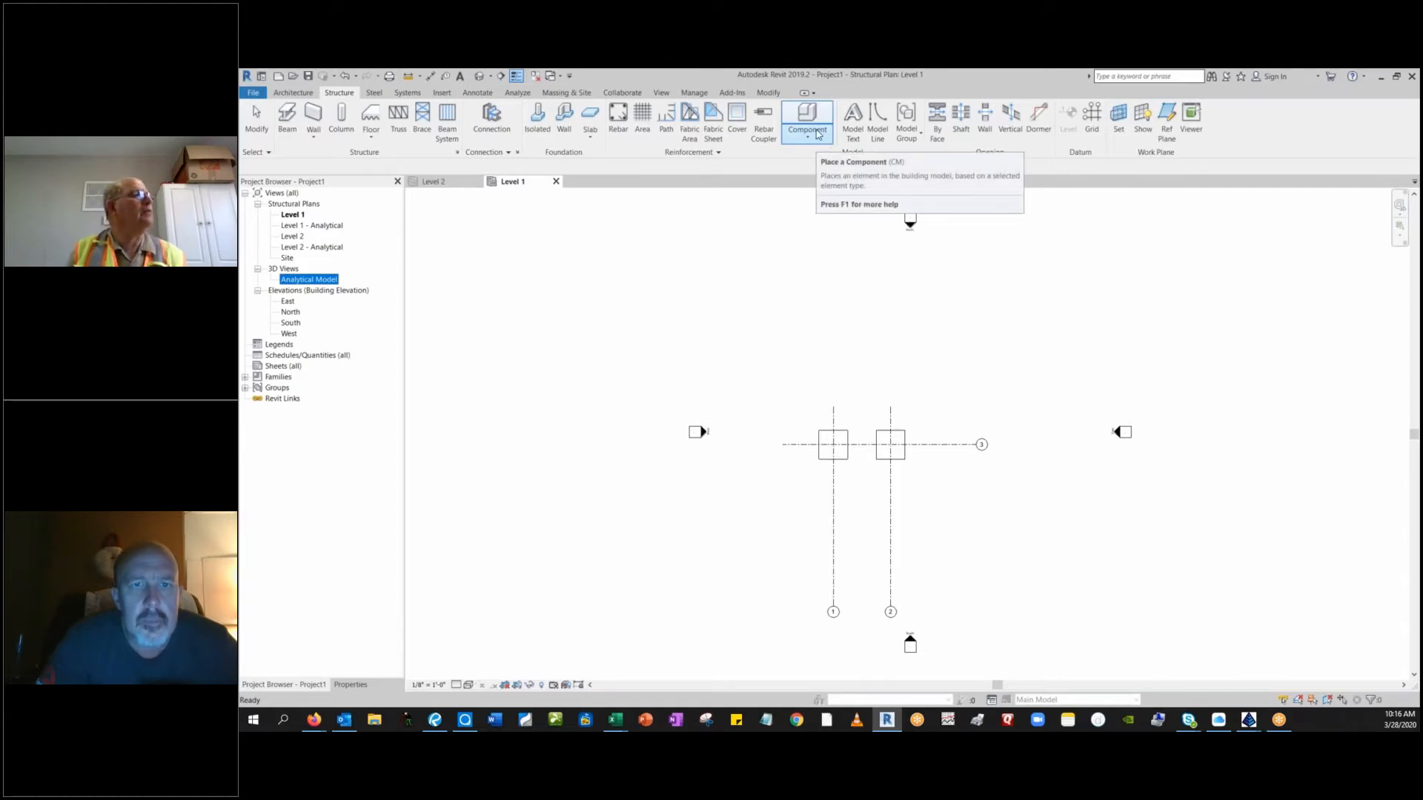
left_click(701, 92)
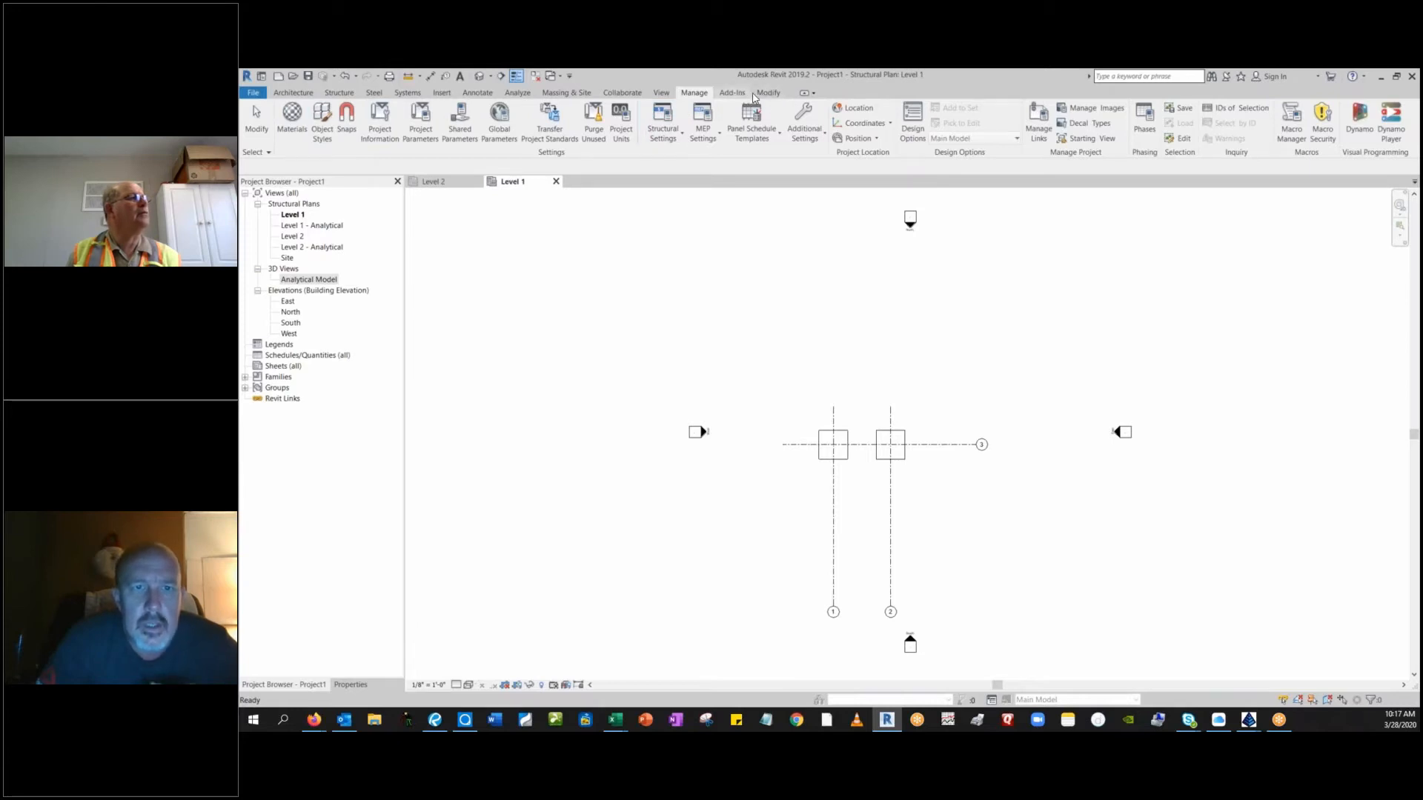
left_click(659, 94)
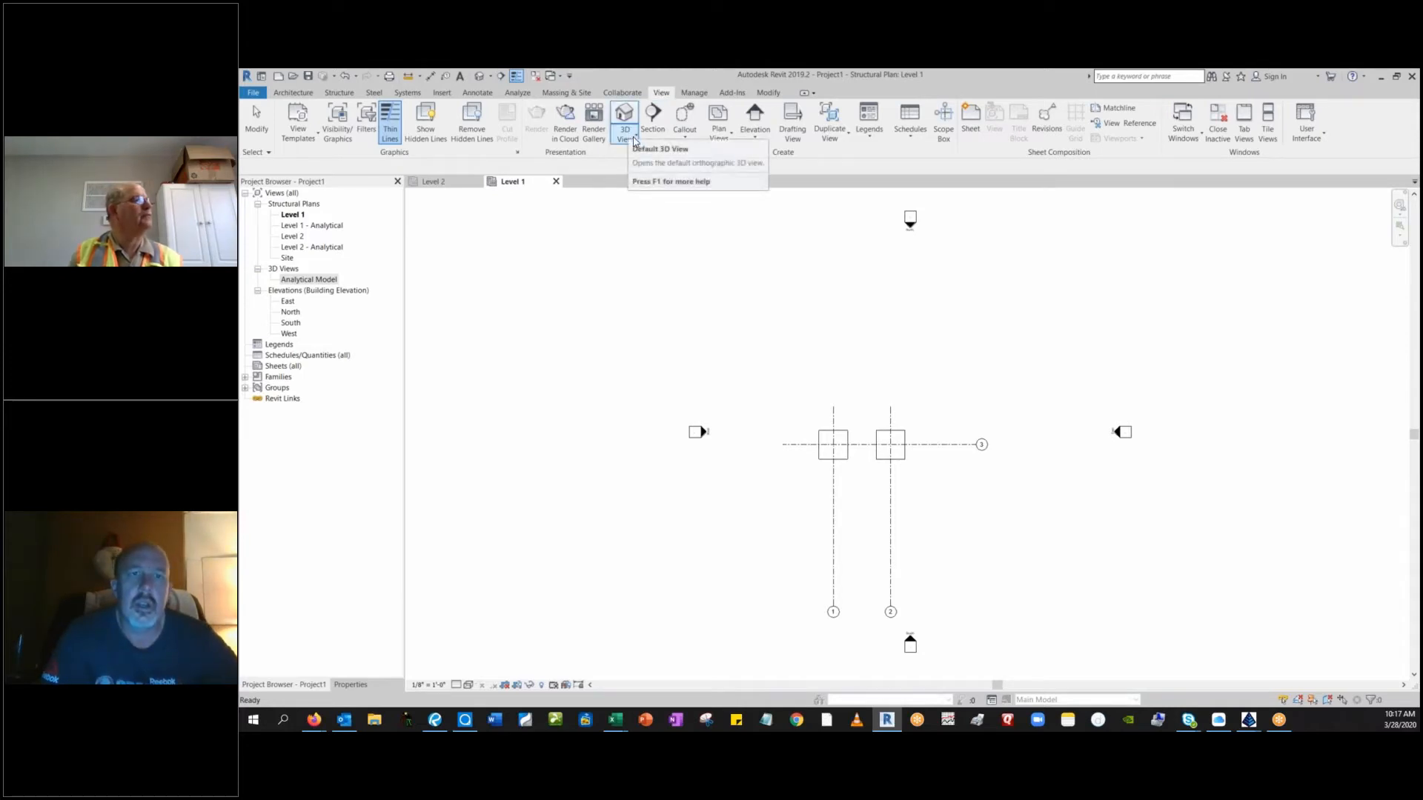
left_click(634, 140)
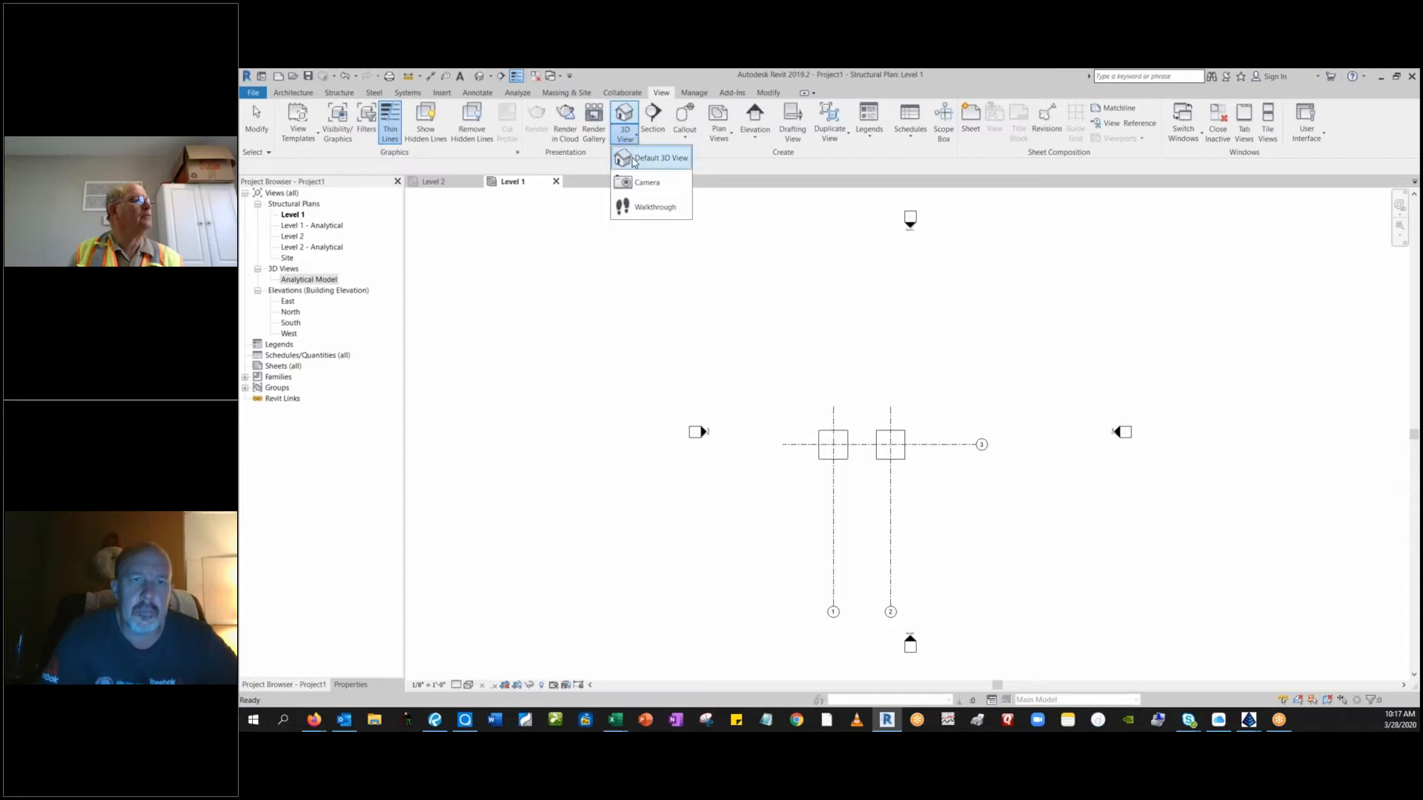
left_click(628, 157)
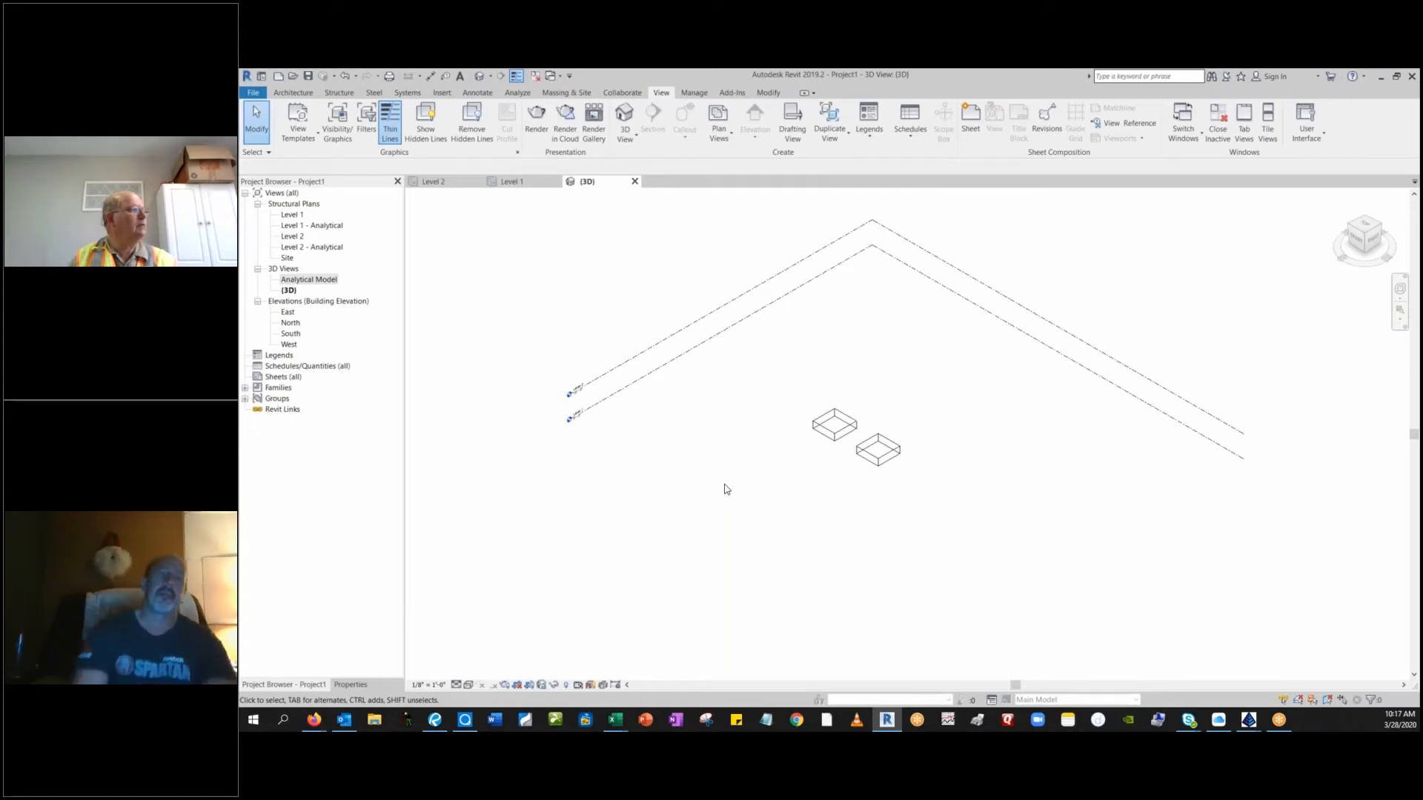
Return to the Level 1 structural plan and show the available add-in tools.
left_click(298, 216)
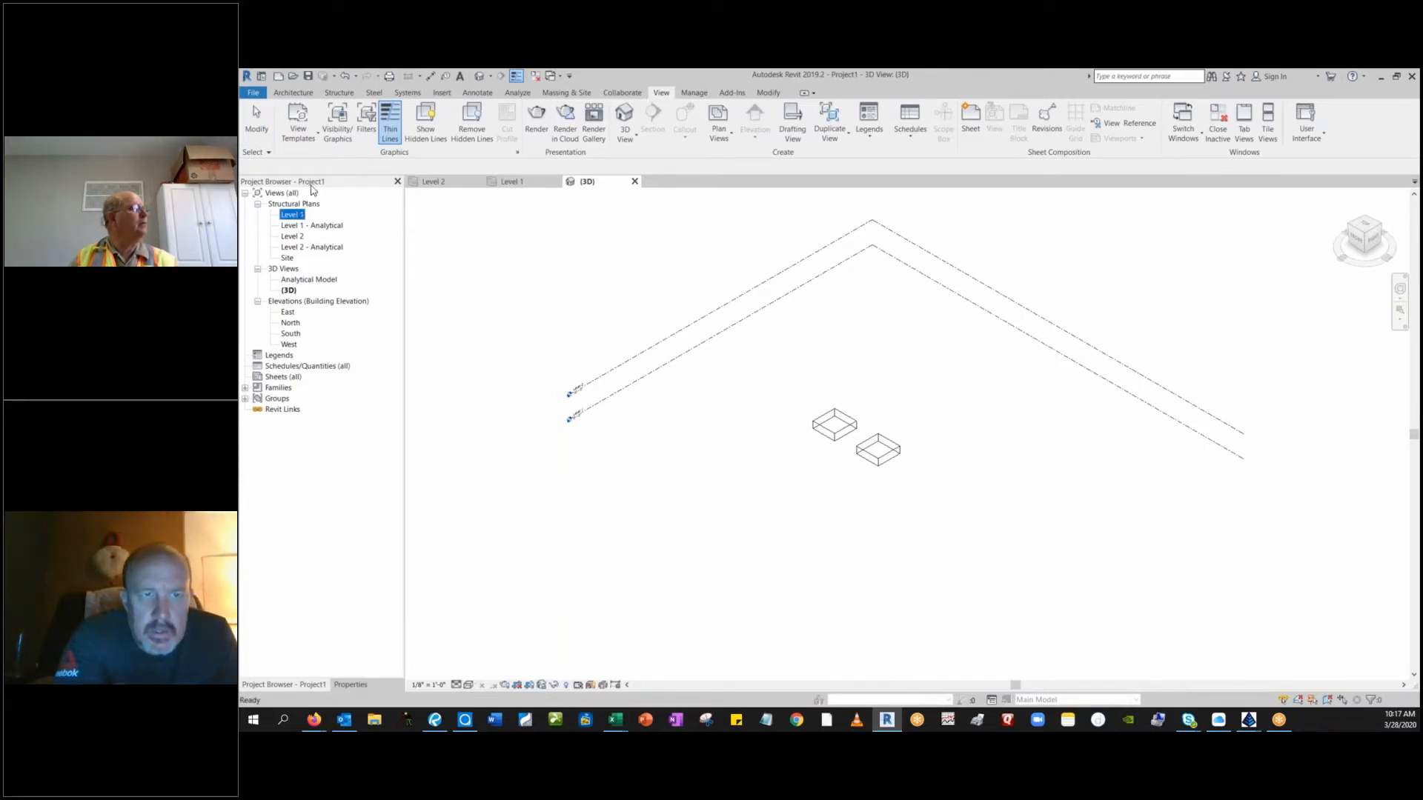
left_click(514, 187)
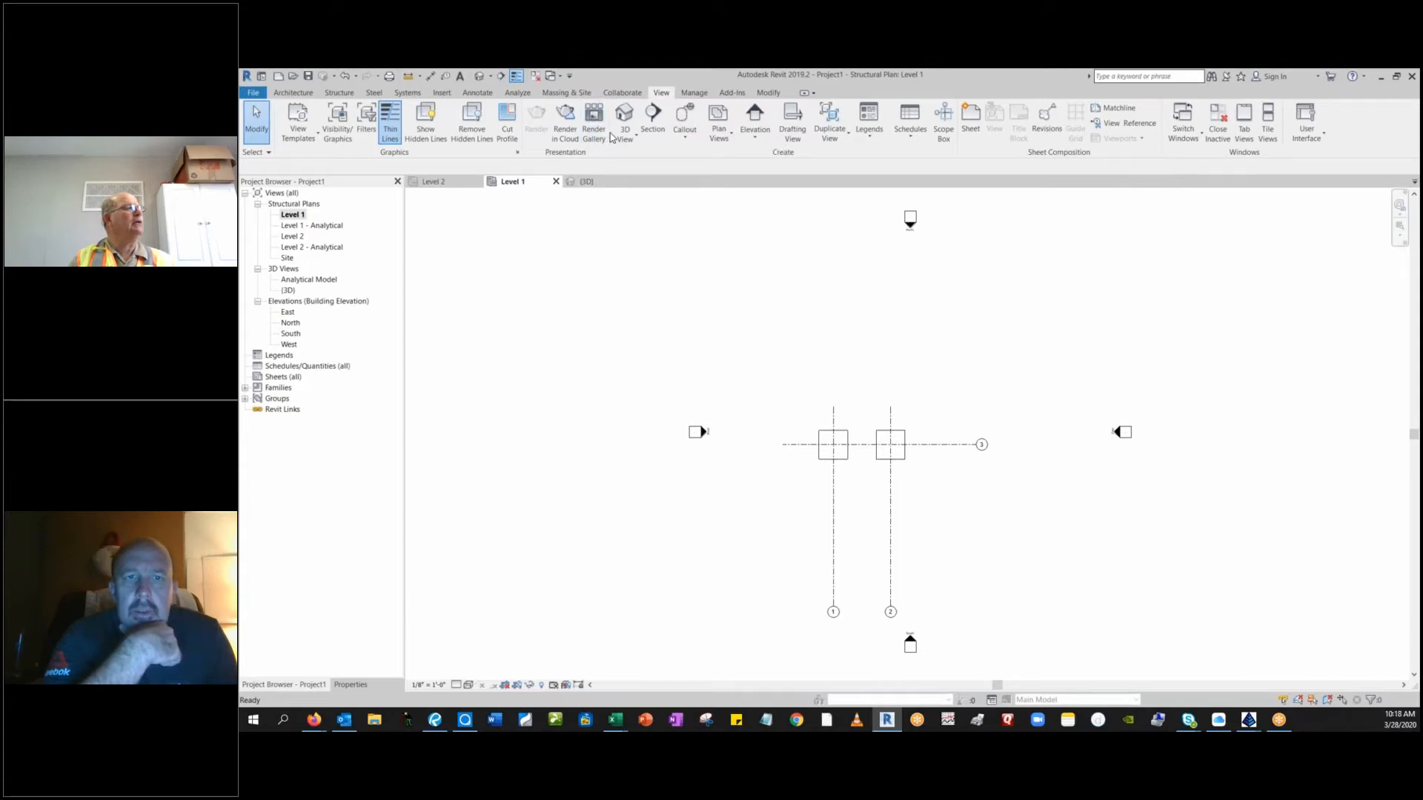
left_click(735, 95)
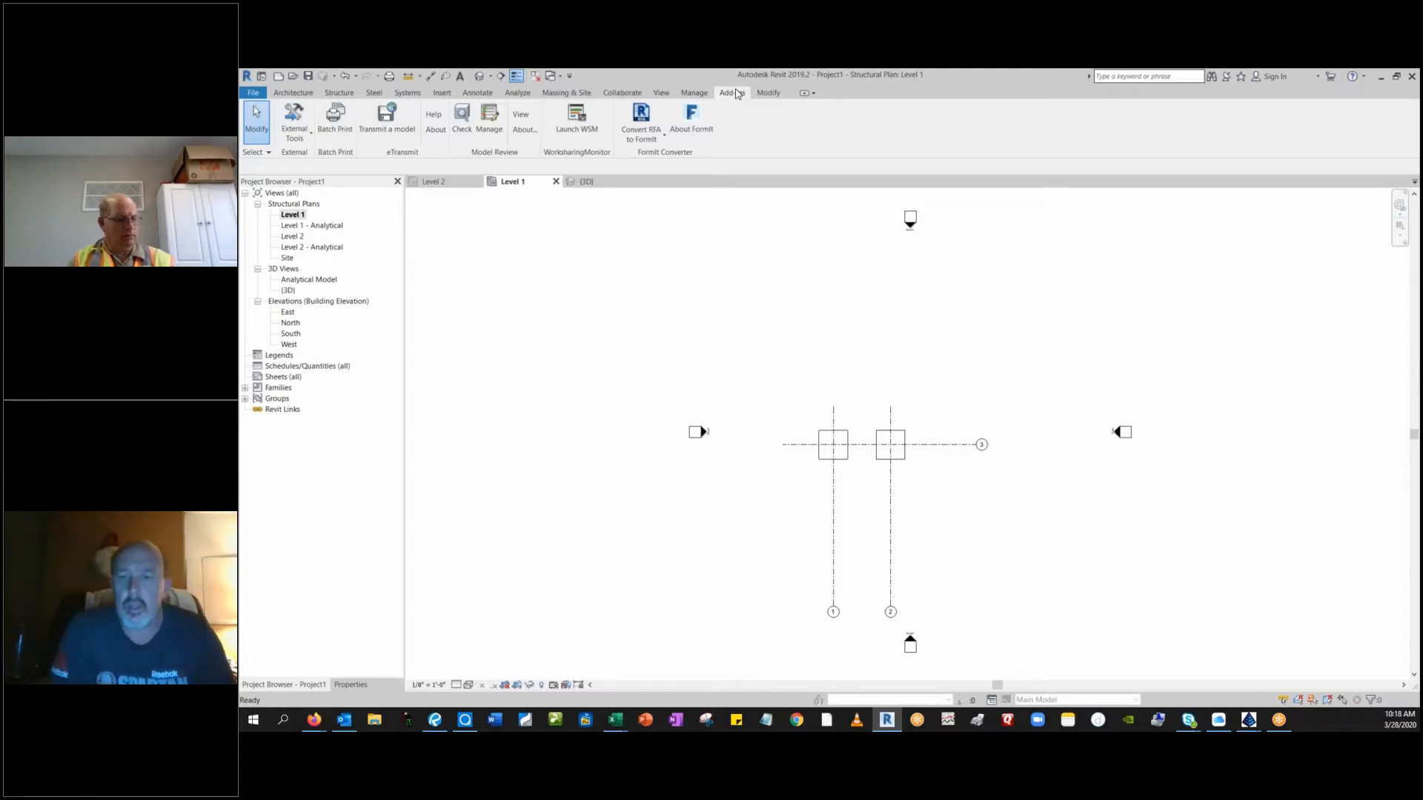
Switch to Carlson Survey and inverse between the two east corners of the footing at the 8 inch main tee.
key("alt+Tab")
scroll(951, 265, "down", 5)
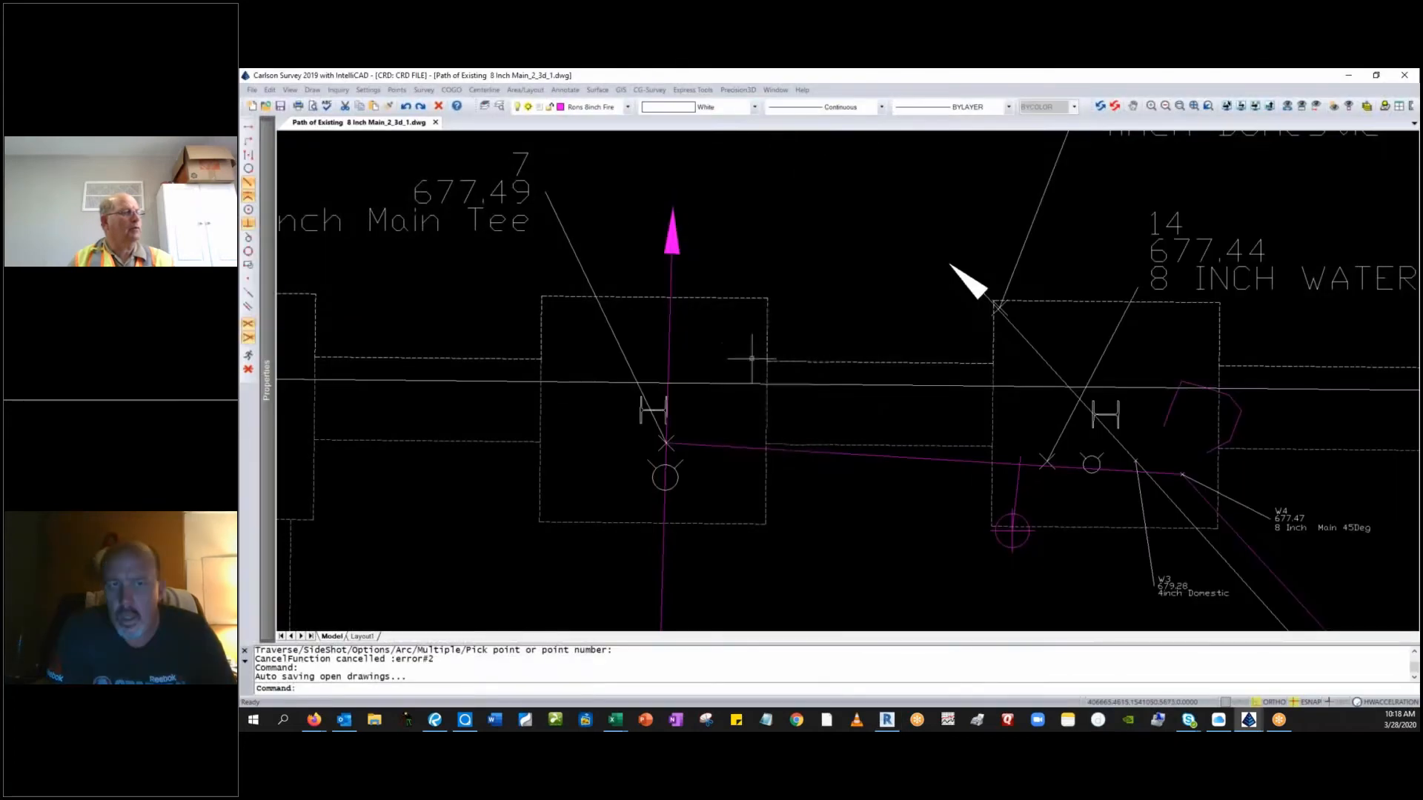
key("Escape")
key("Escape")
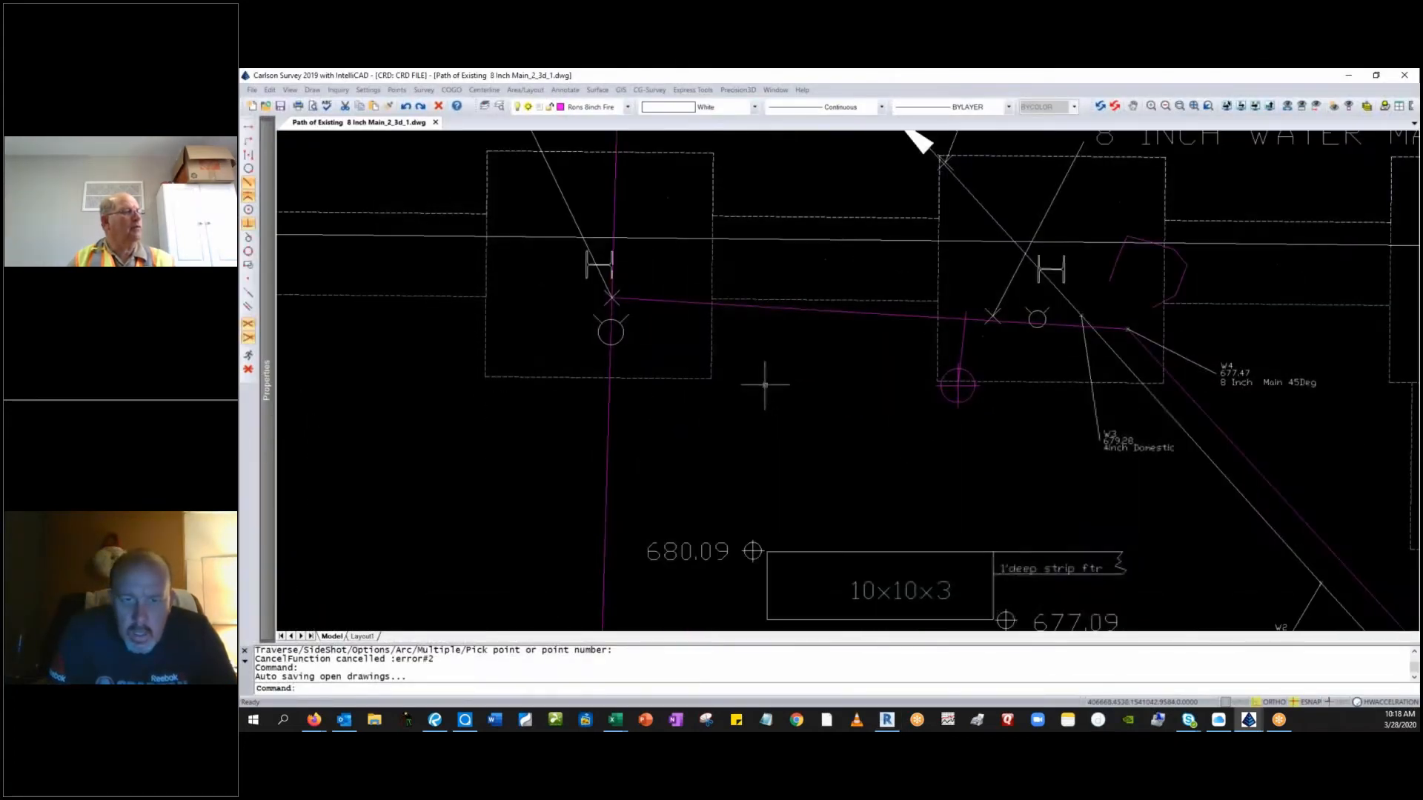
middle_click_drag(766, 385, 778, 423)
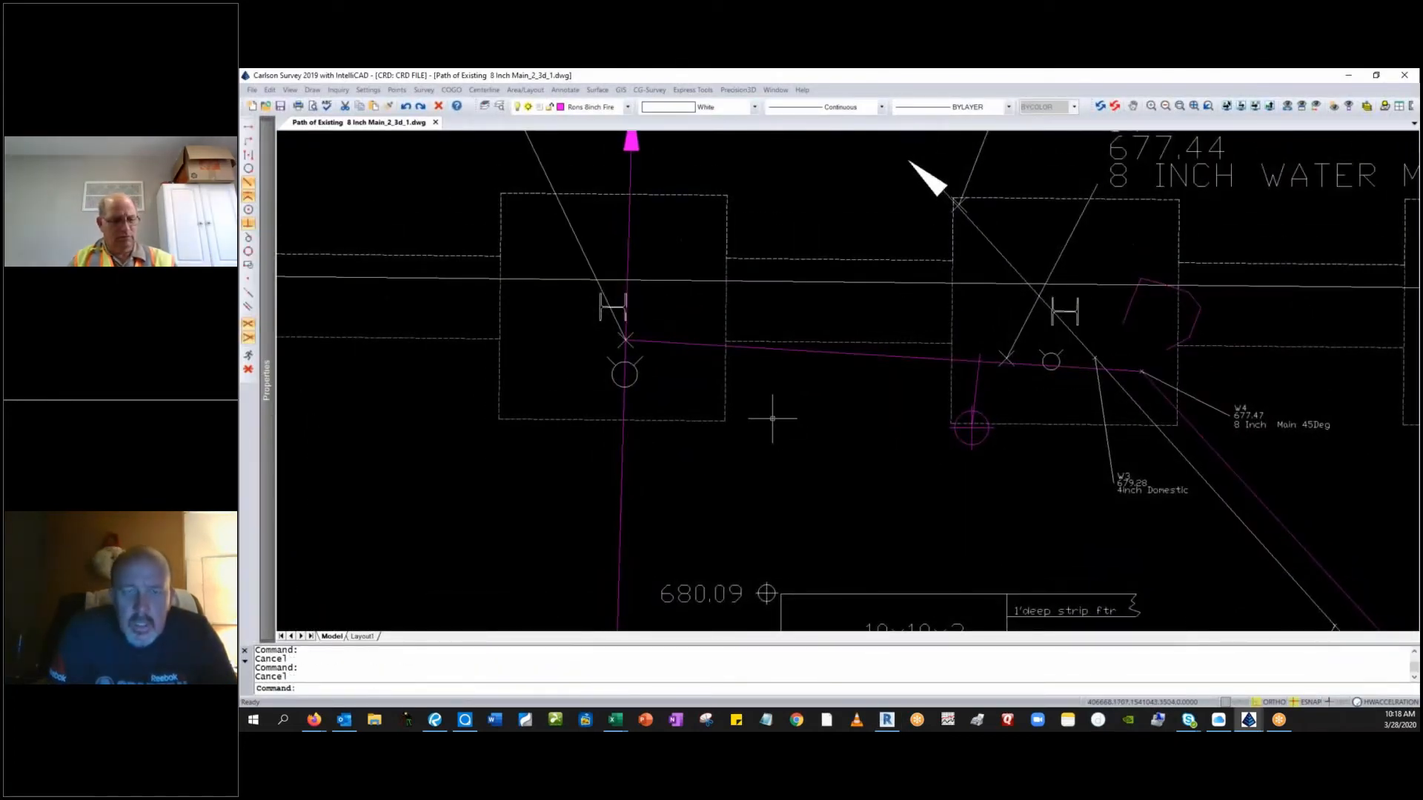
type("i")
key("Return")
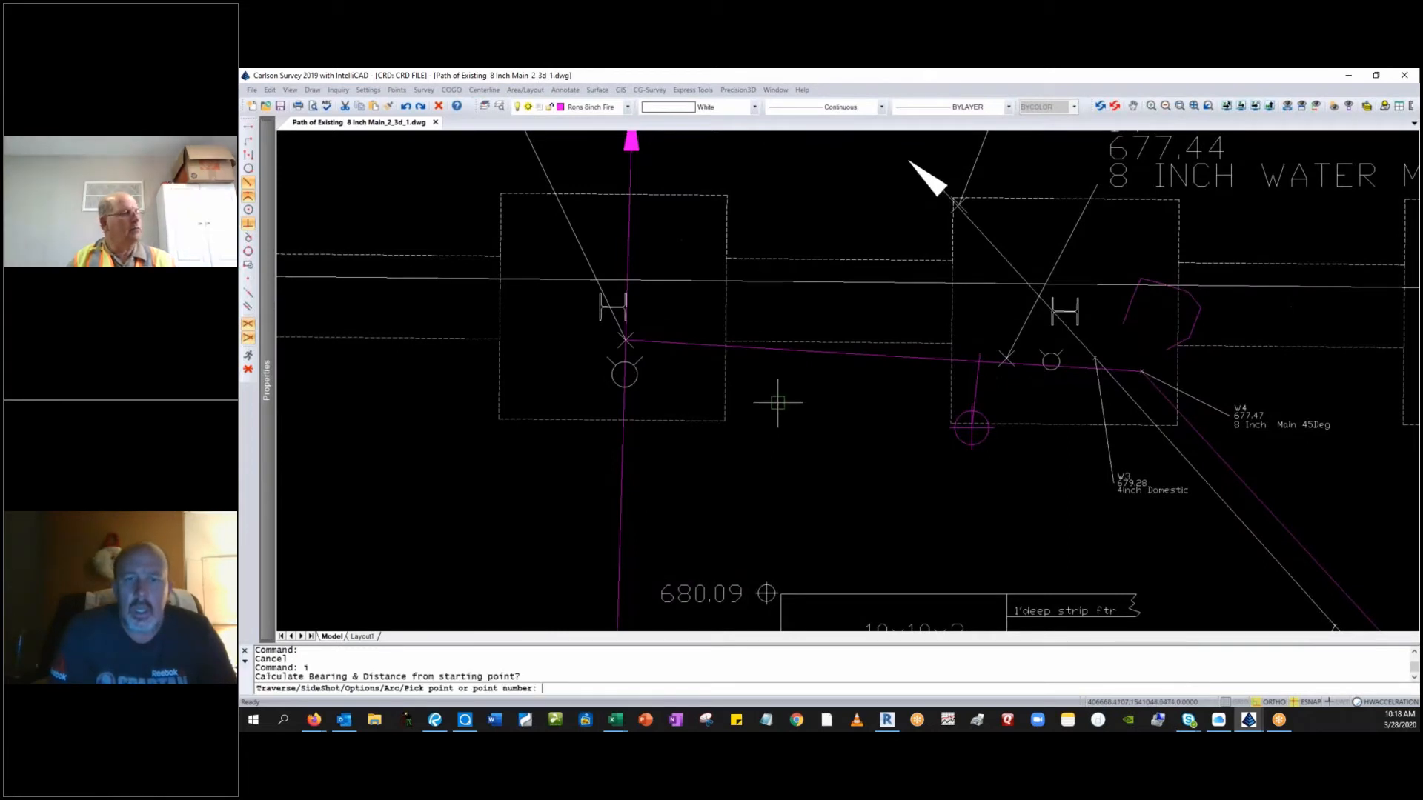
left_click(725, 421)
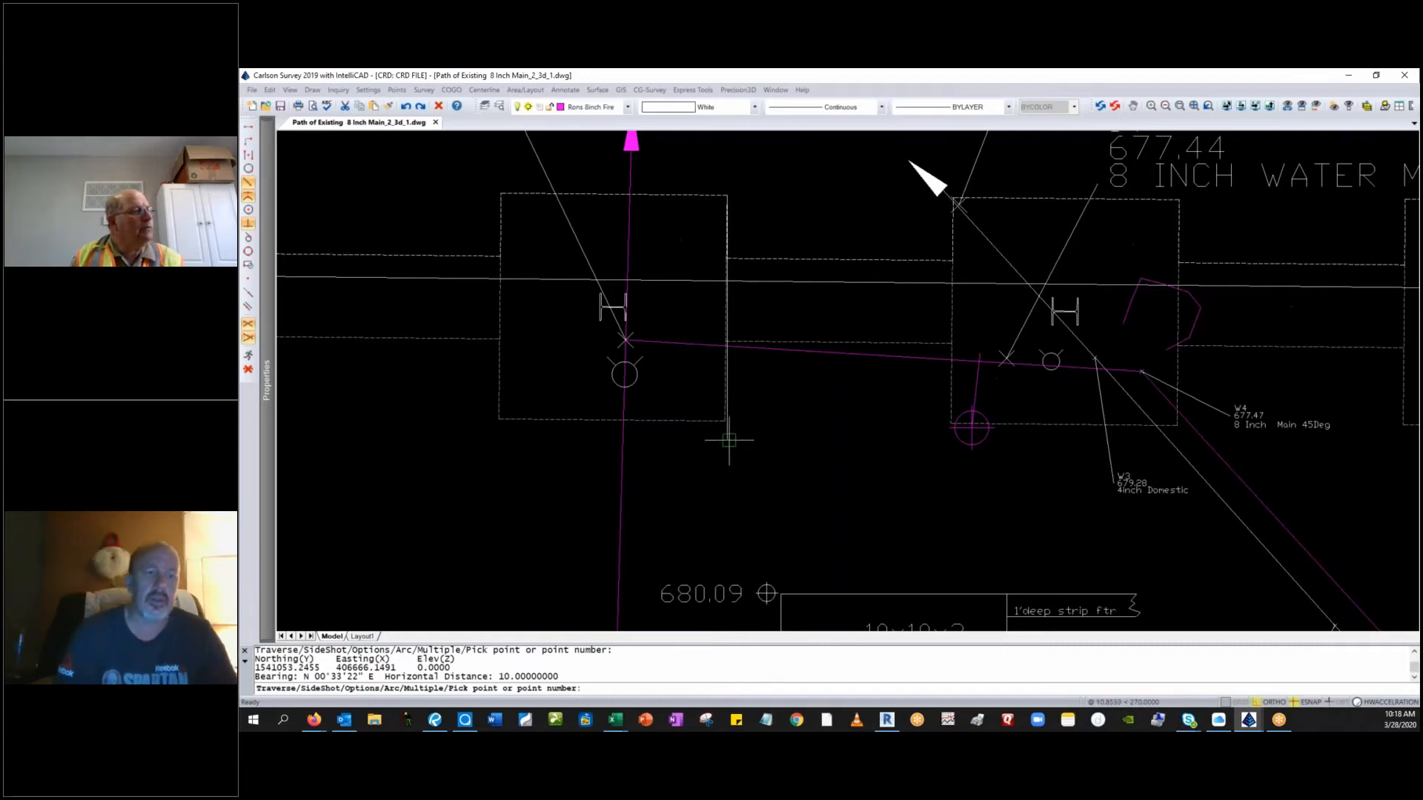
scroll(727, 438, "up", 2)
scroll(734, 430, "down", 2)
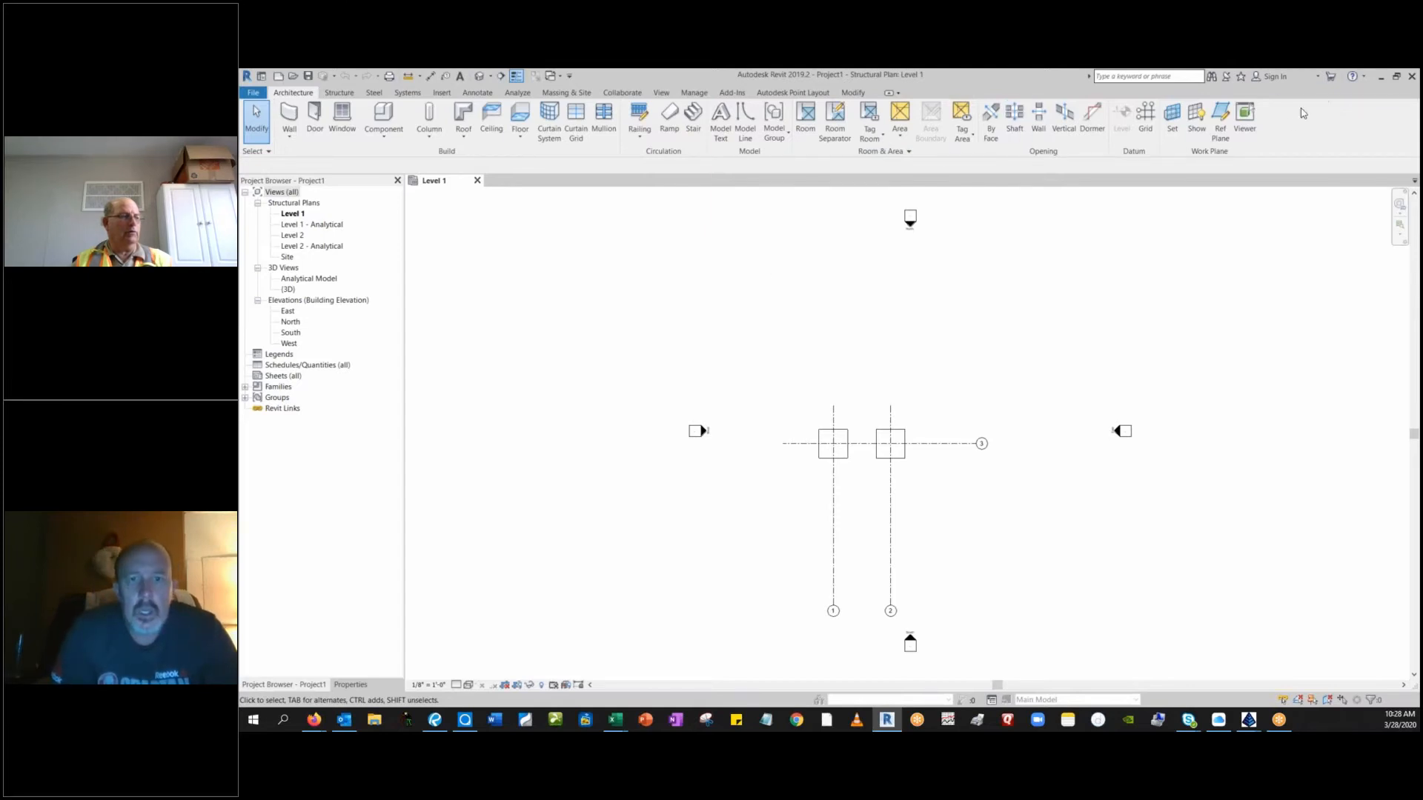
Switch to Carlson Survey and set the existing Area C Shifted file from the Area C For Icon Crd folder as the coordinate file.
left_click(1380, 77)
scroll(632, 405, "down", 2)
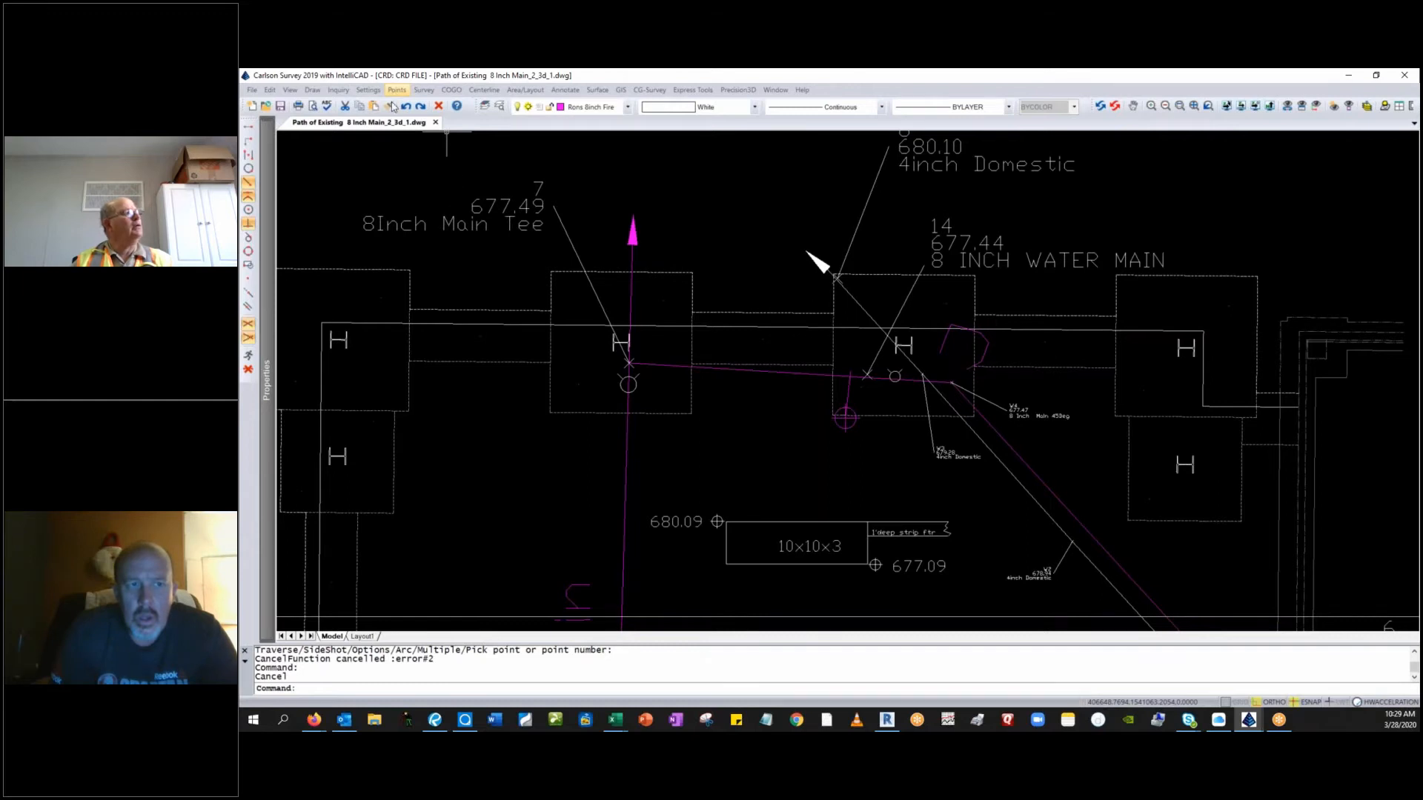
left_click(451, 178)
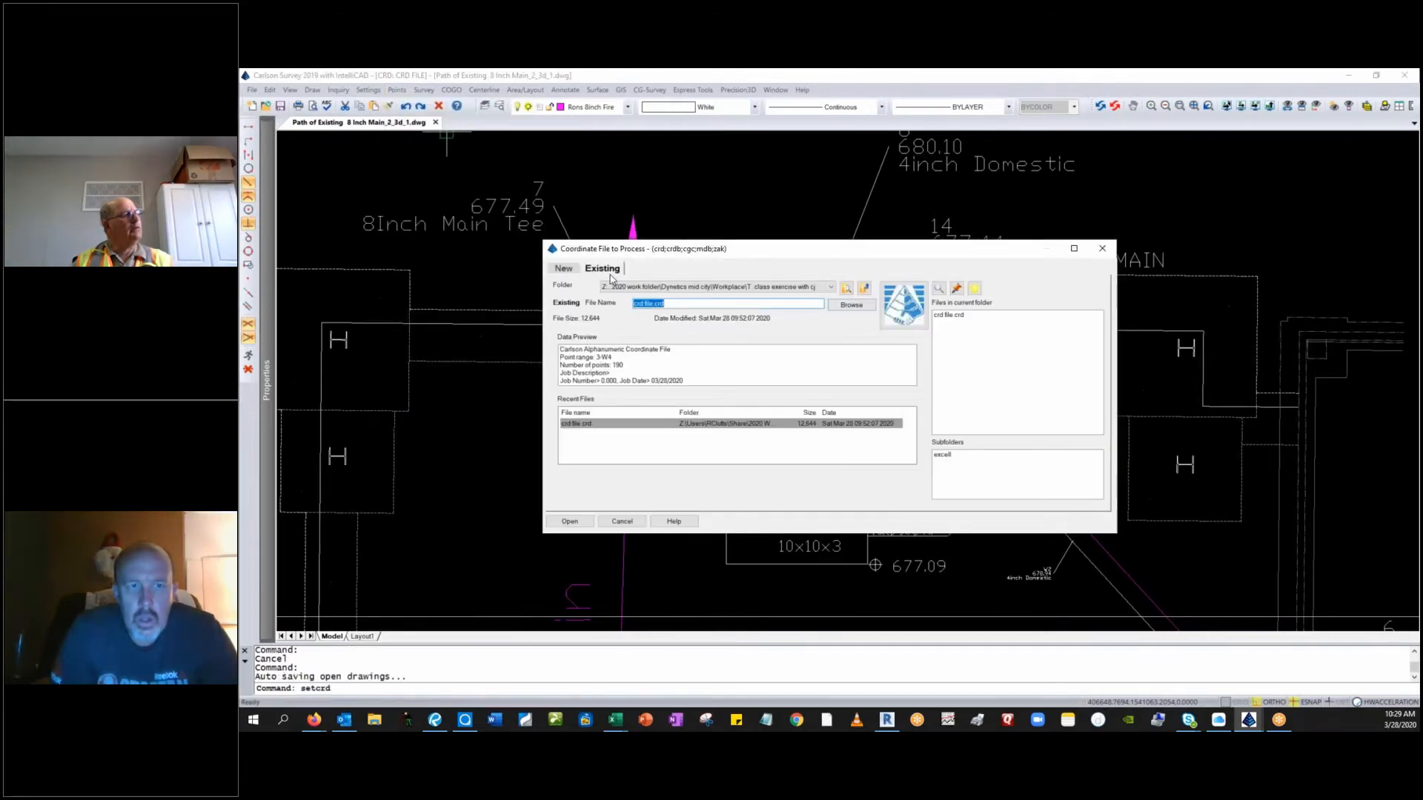
left_click(838, 306)
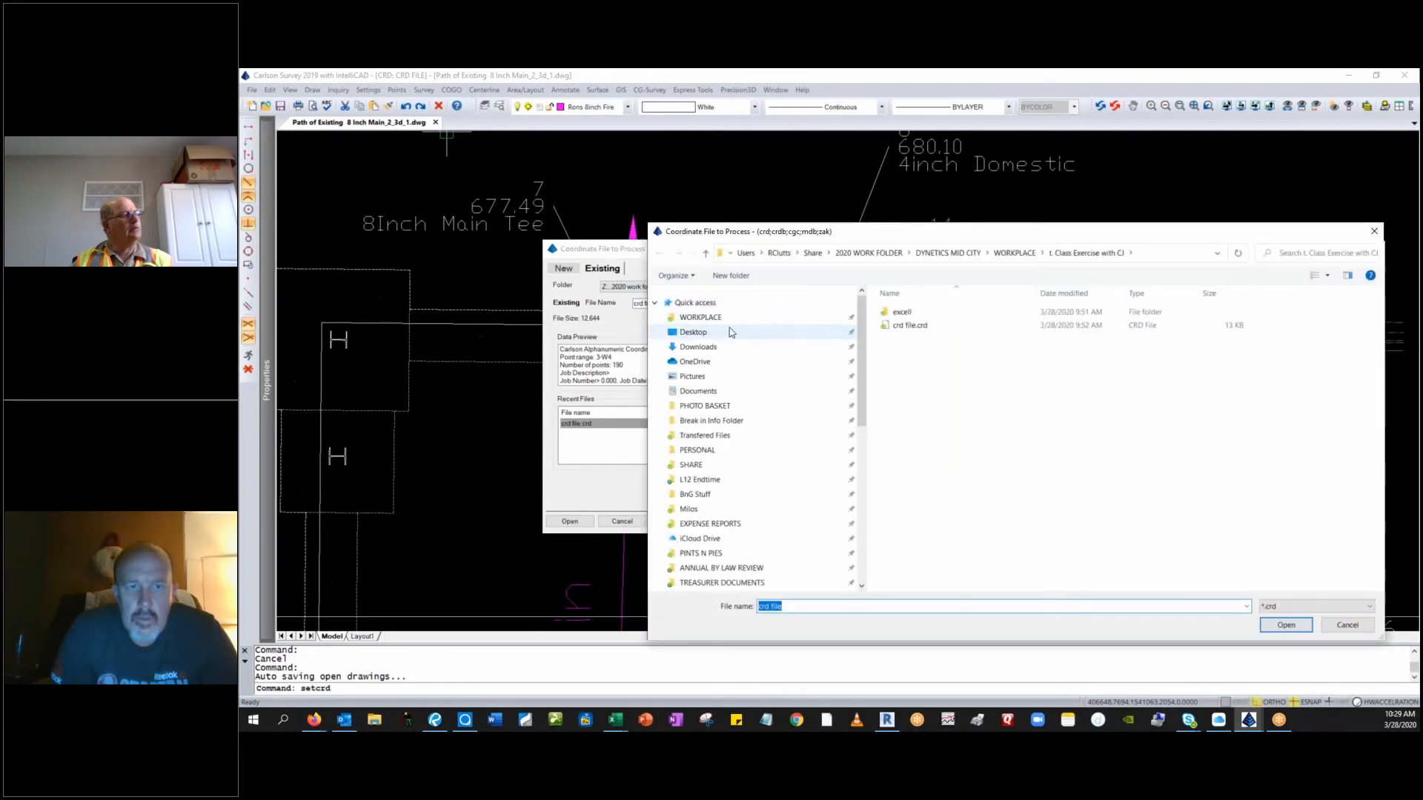
scroll(739, 389, "down", 10)
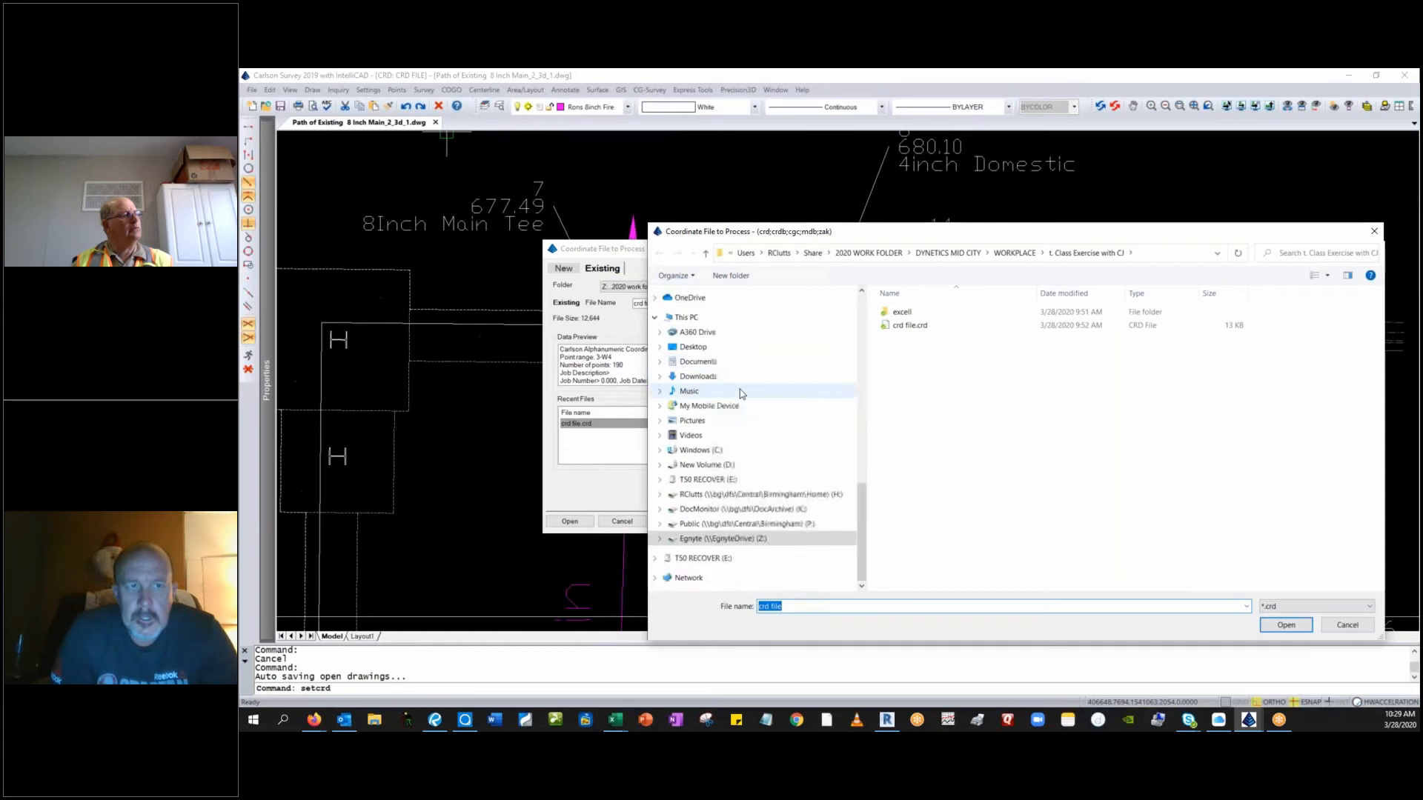
scroll(739, 400, "up", 8)
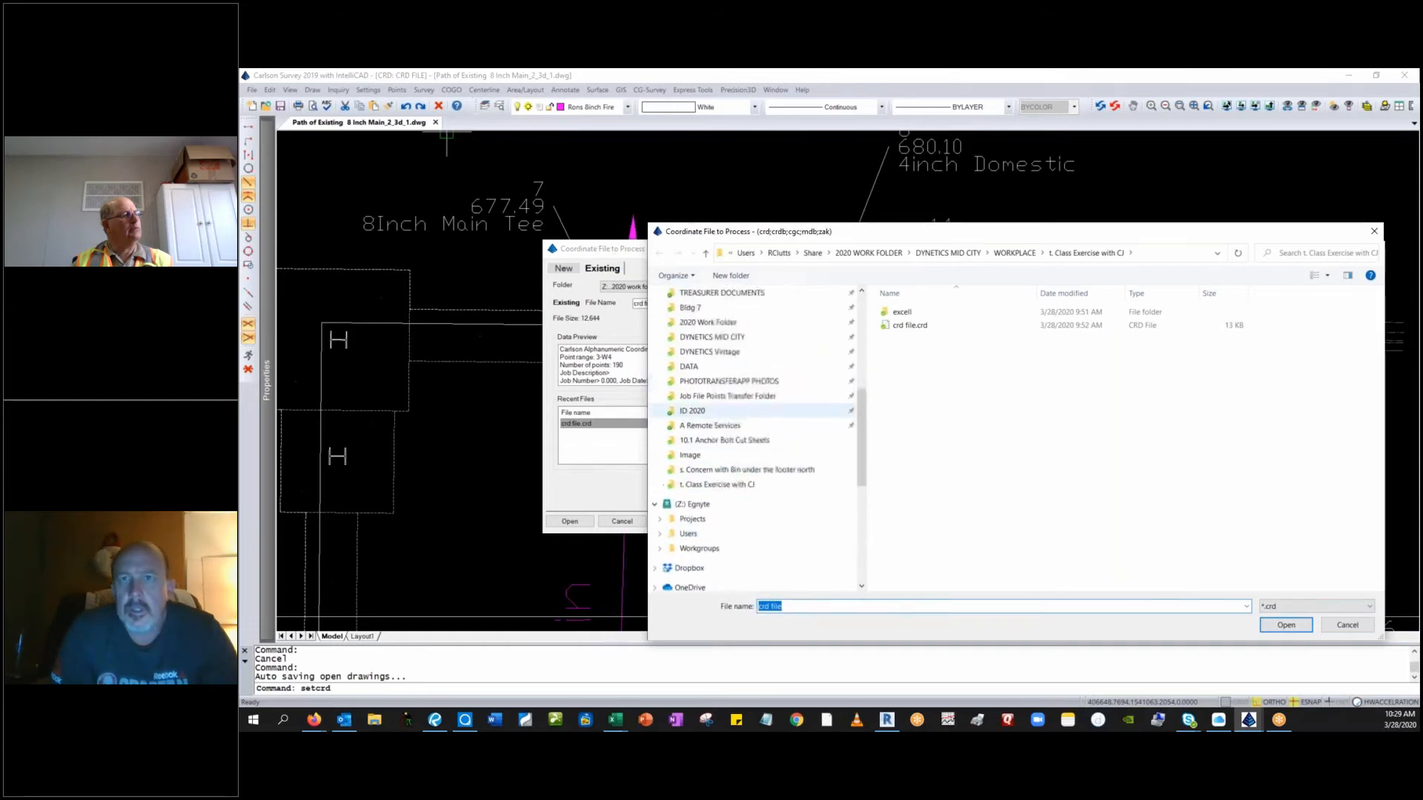
left_click(752, 367)
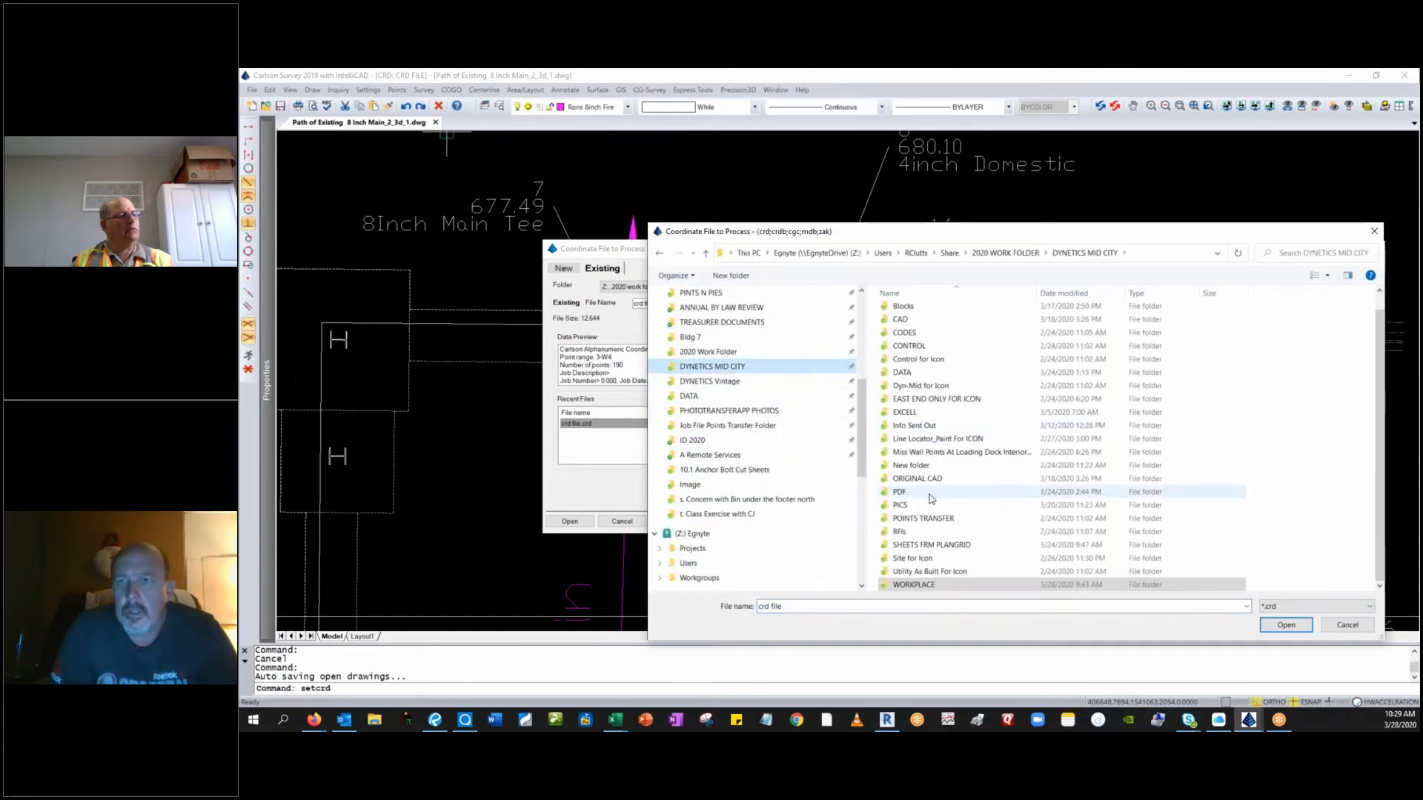
scroll(938, 406, "up", 2)
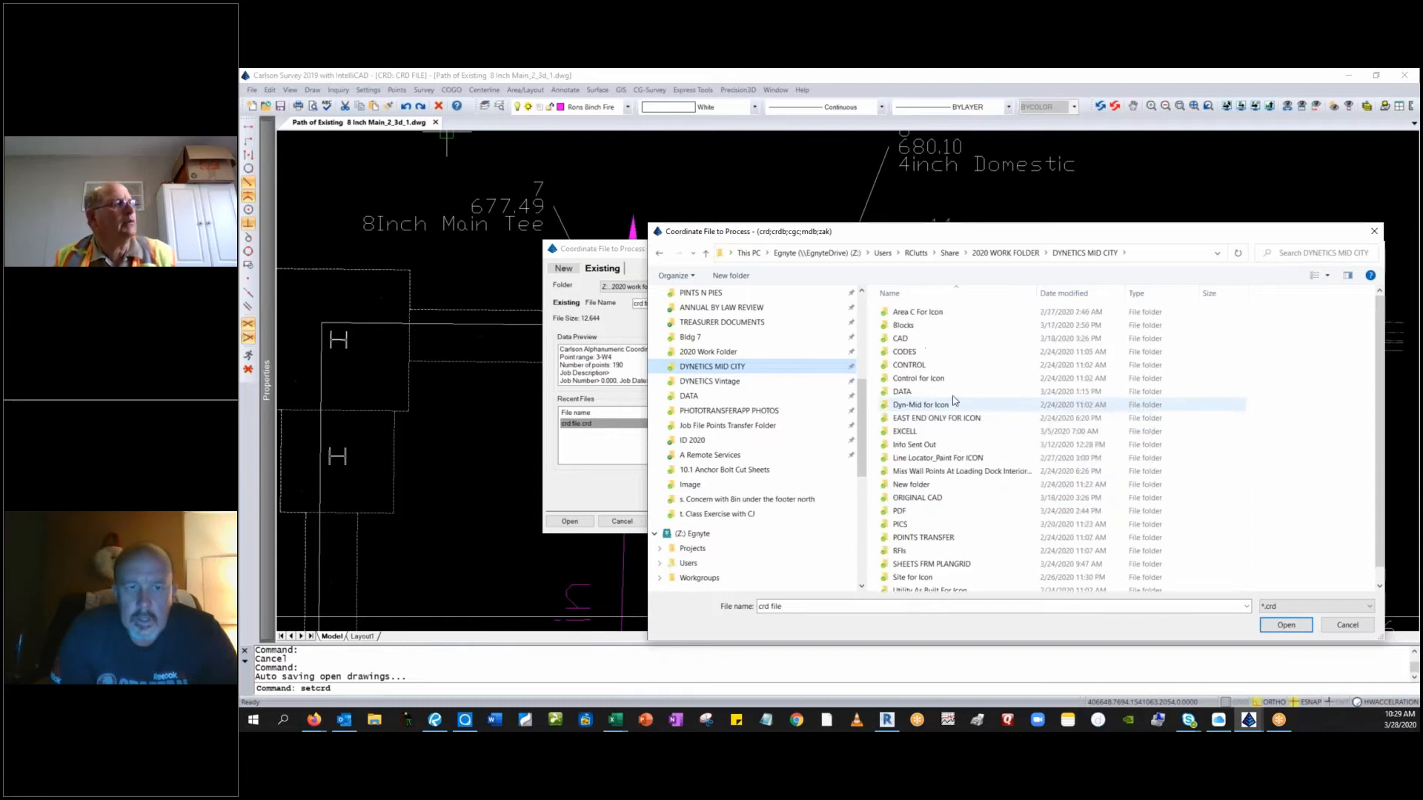
double_click(947, 312)
double_click(950, 315)
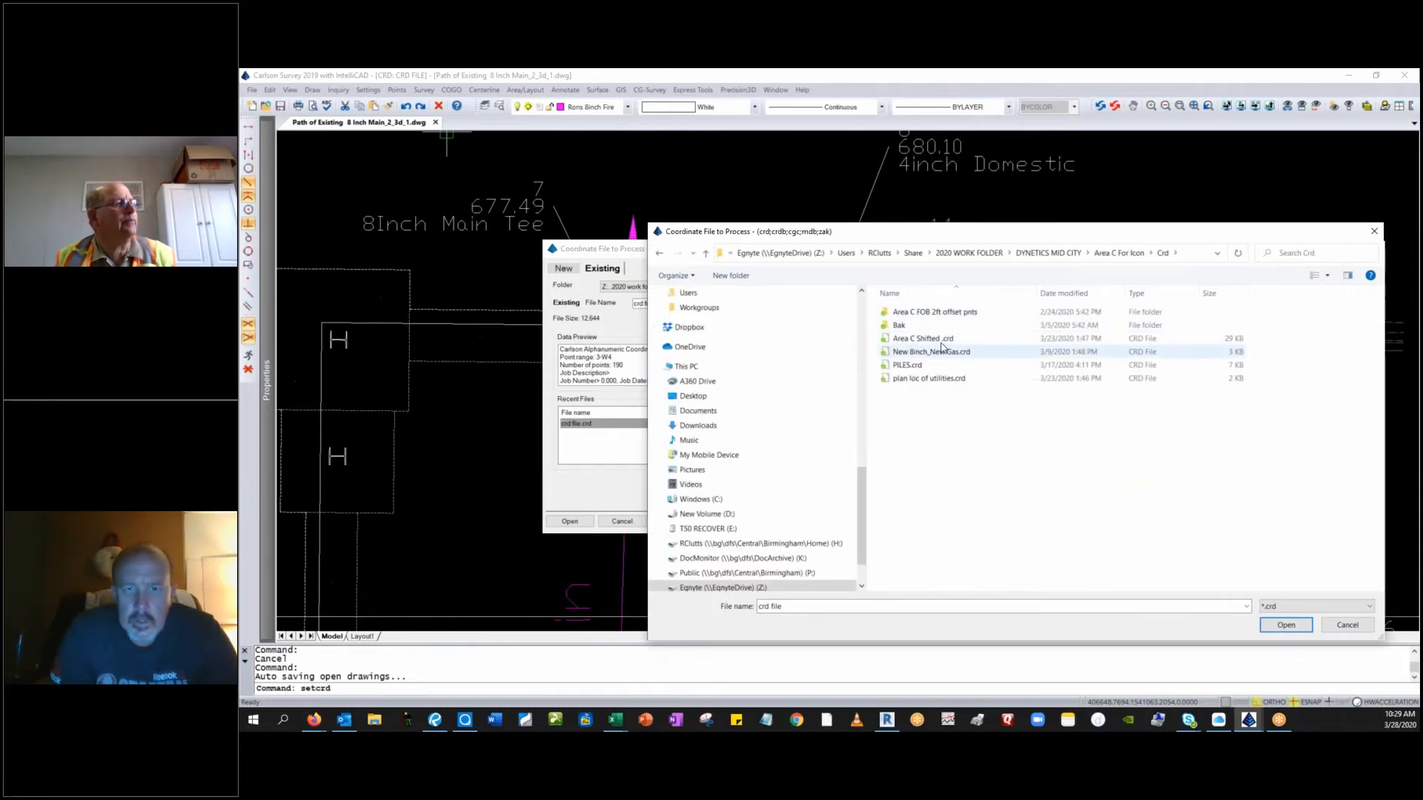
double_click(943, 346)
left_click(569, 521)
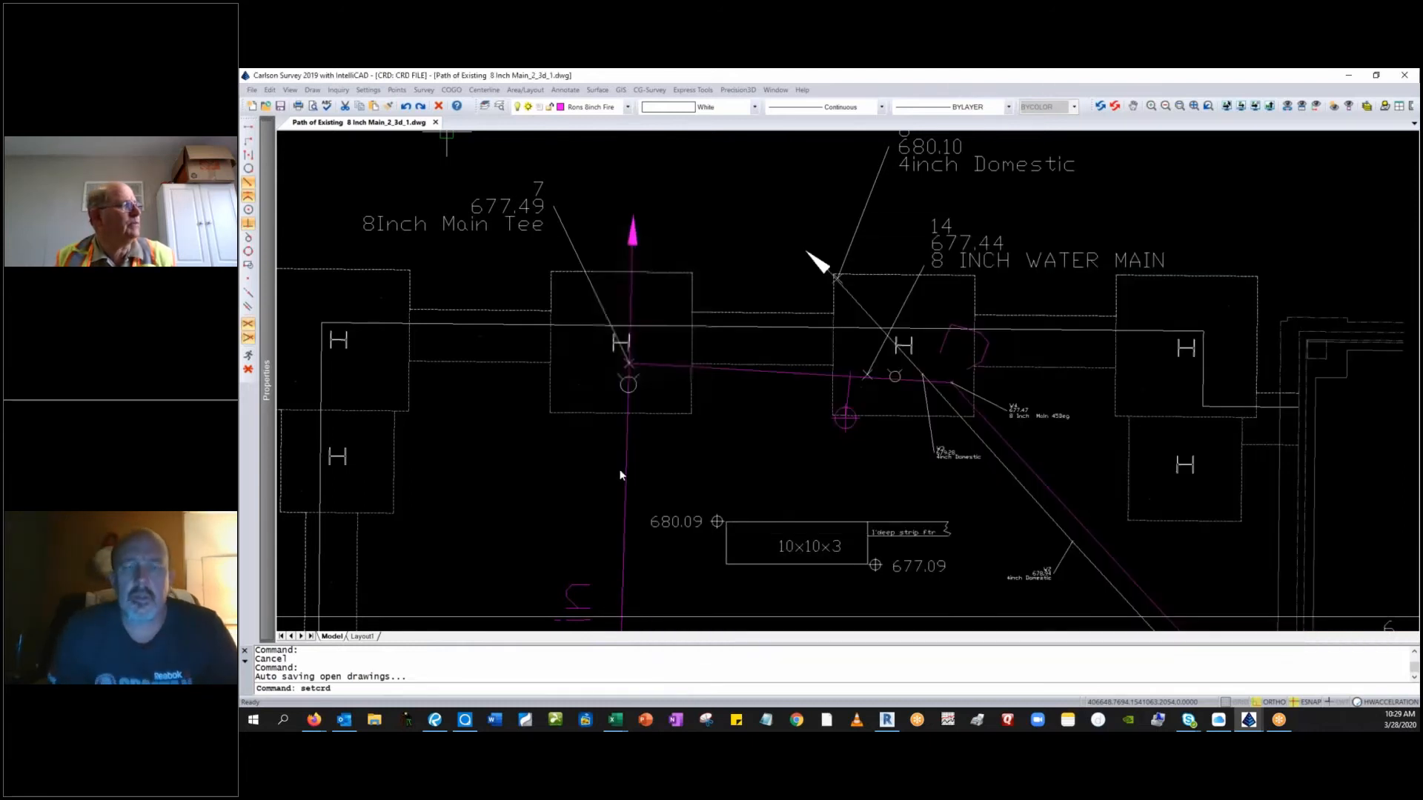
Draw the coordinate file's points in the drawing and inspect the point numbers at the footing corners near the 8 inch main tee.
left_click(398, 90)
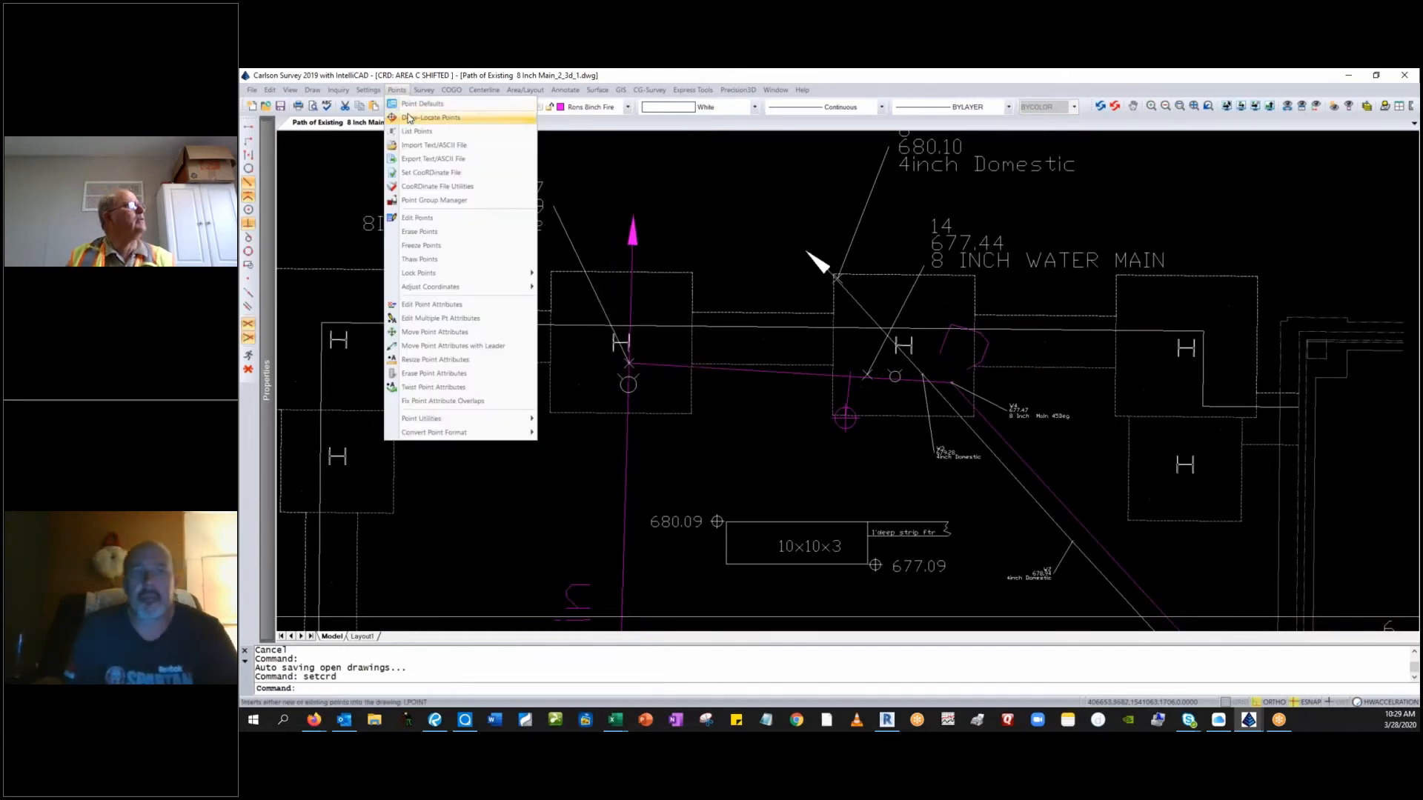
left_click(416, 117)
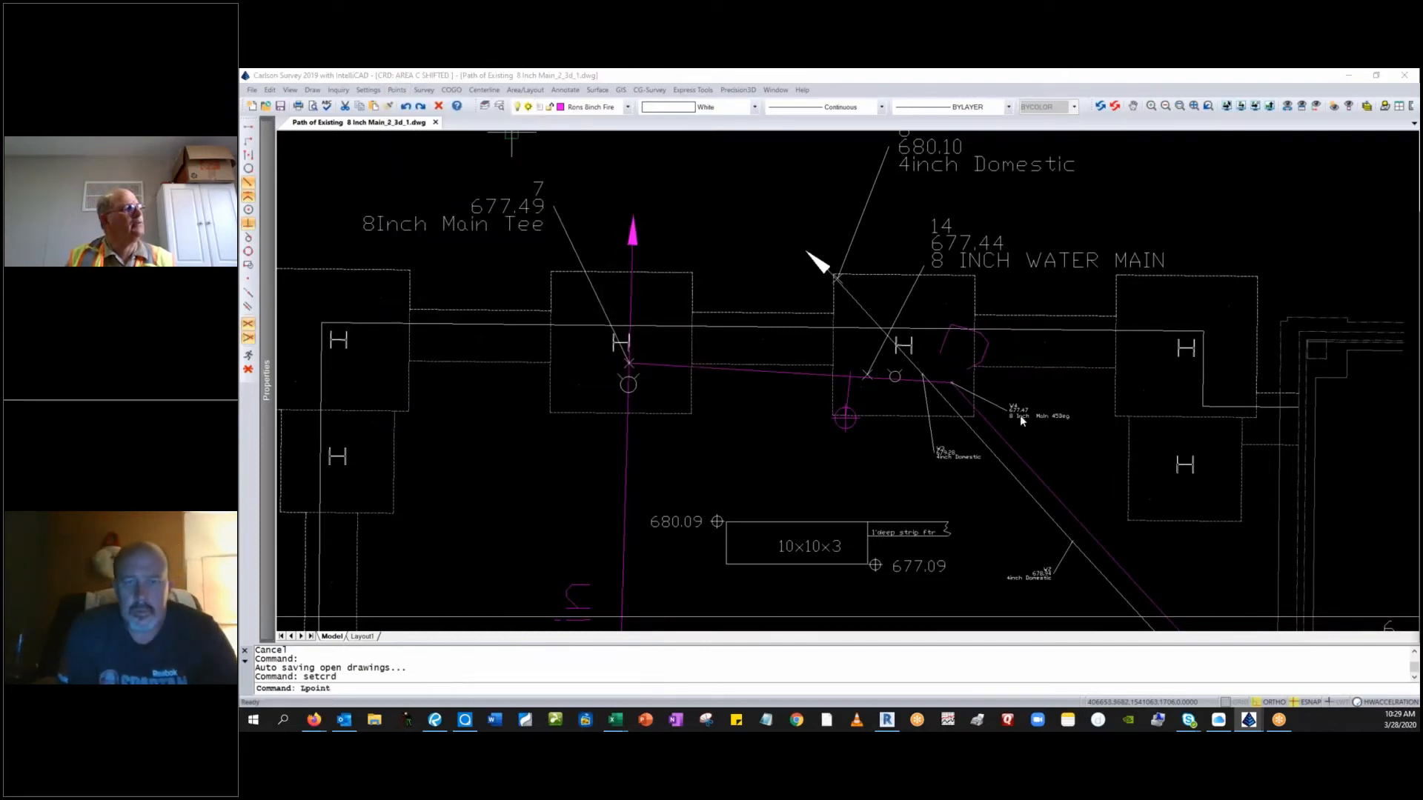
left_click(1405, 465)
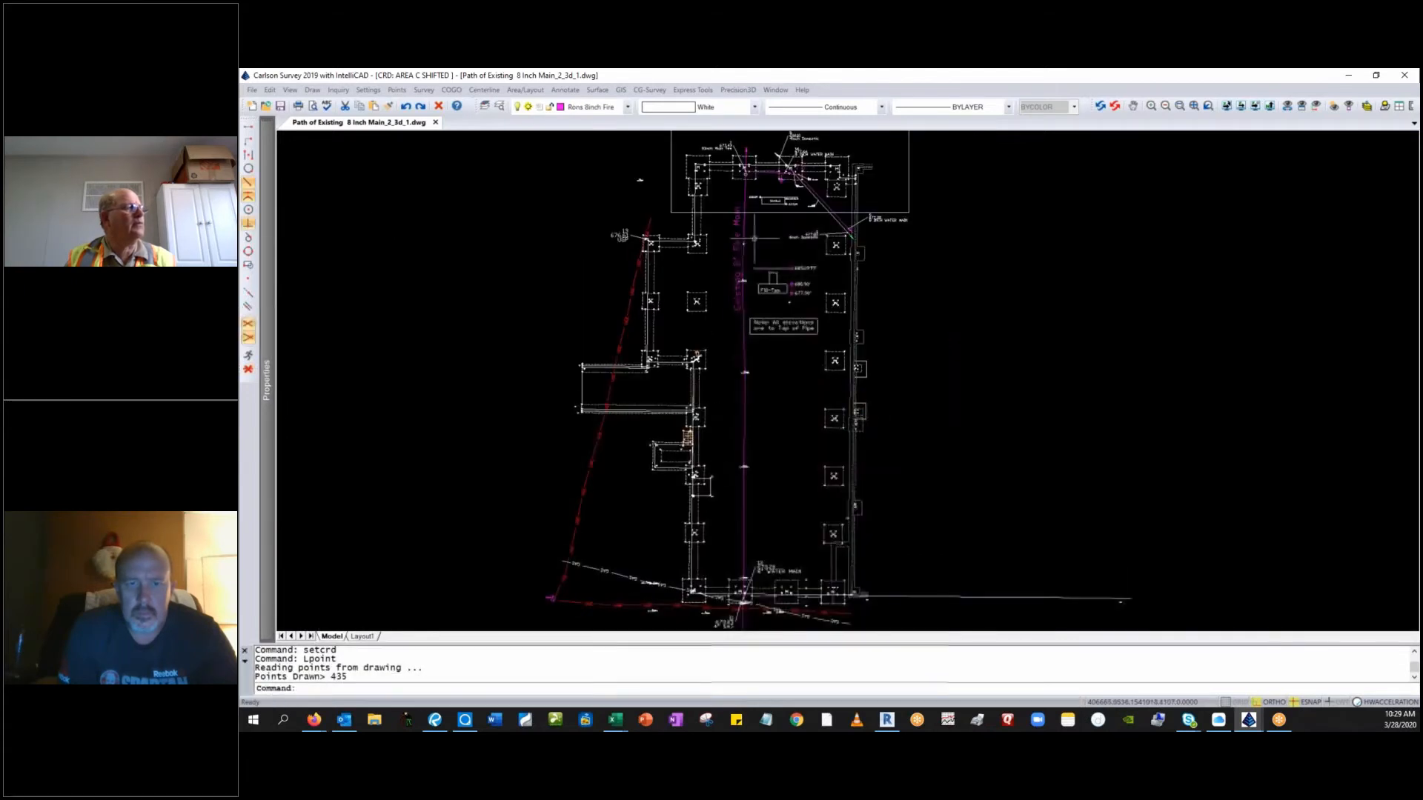
middle_click_drag(814, 315, 811, 450)
scroll(785, 300, "up", 10)
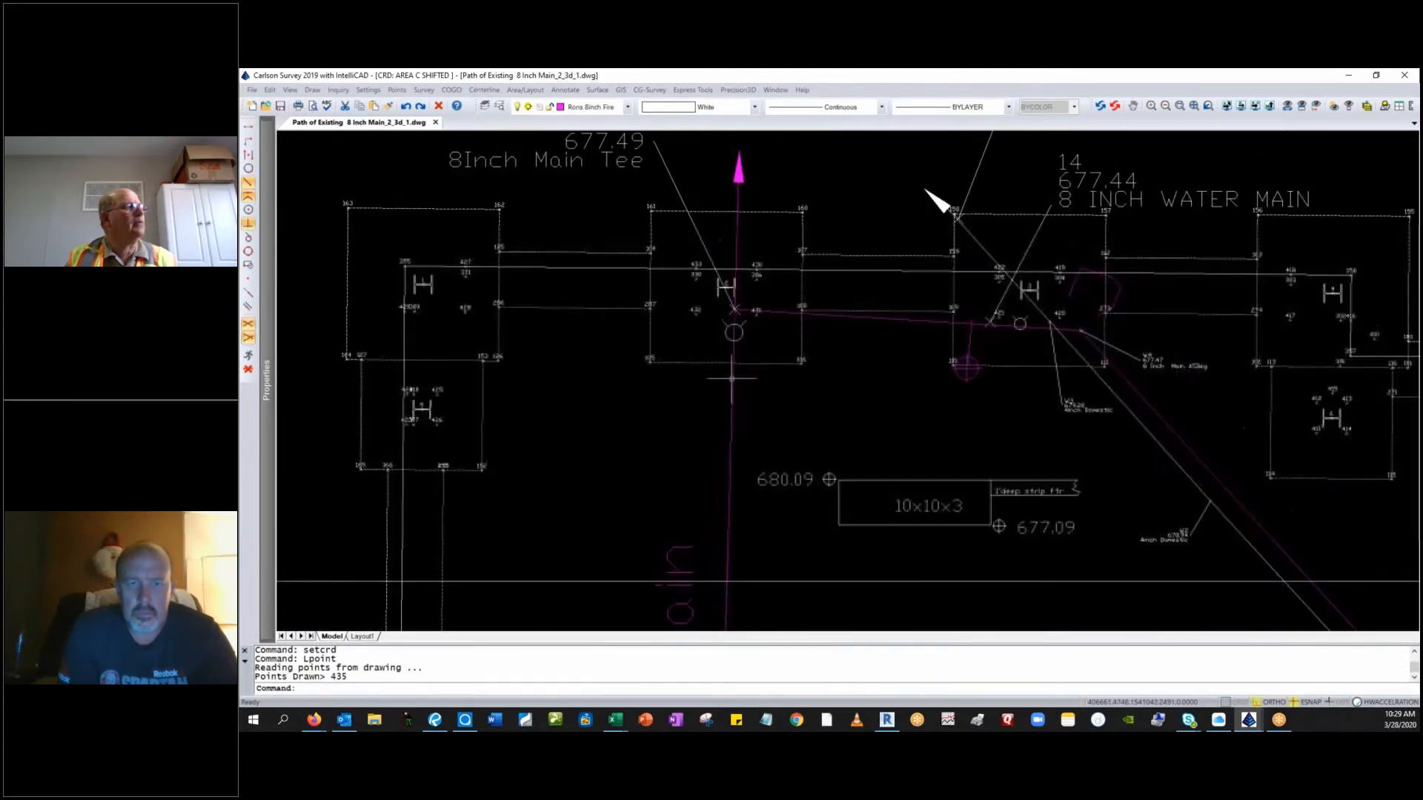
scroll(657, 365, "down", 4)
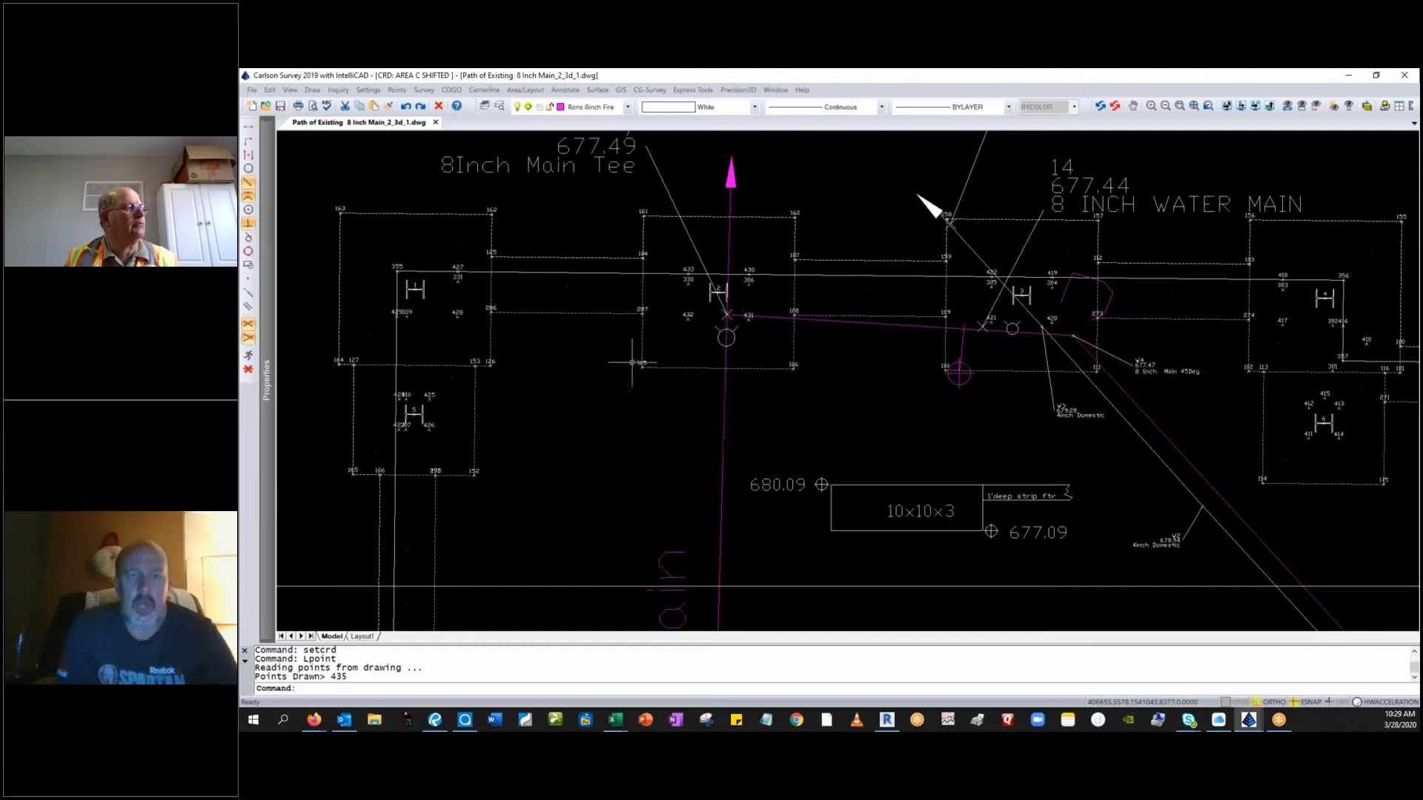
scroll(802, 373, "up", 2)
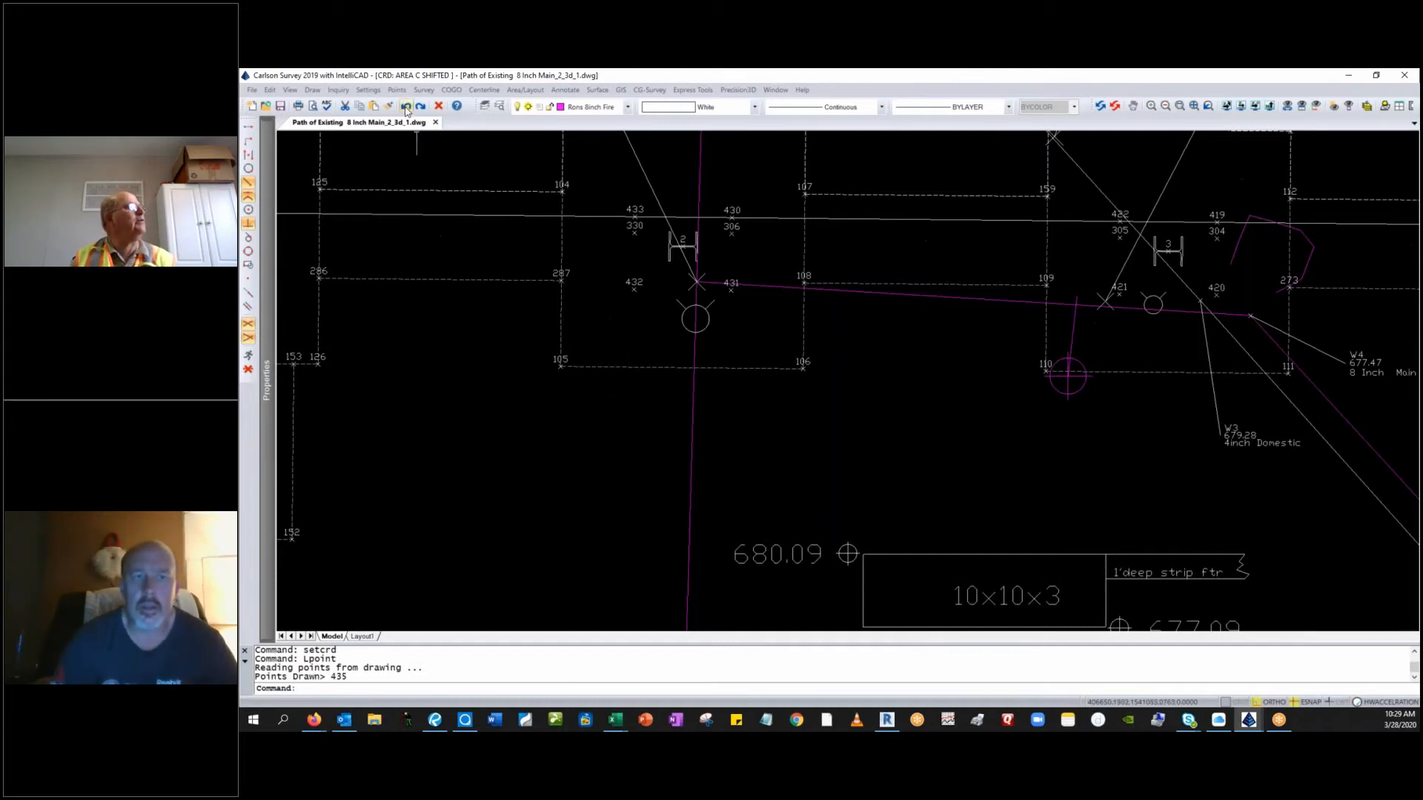
Run List Points on the Area C Shifted coordinate file.
key("alt+Tab")
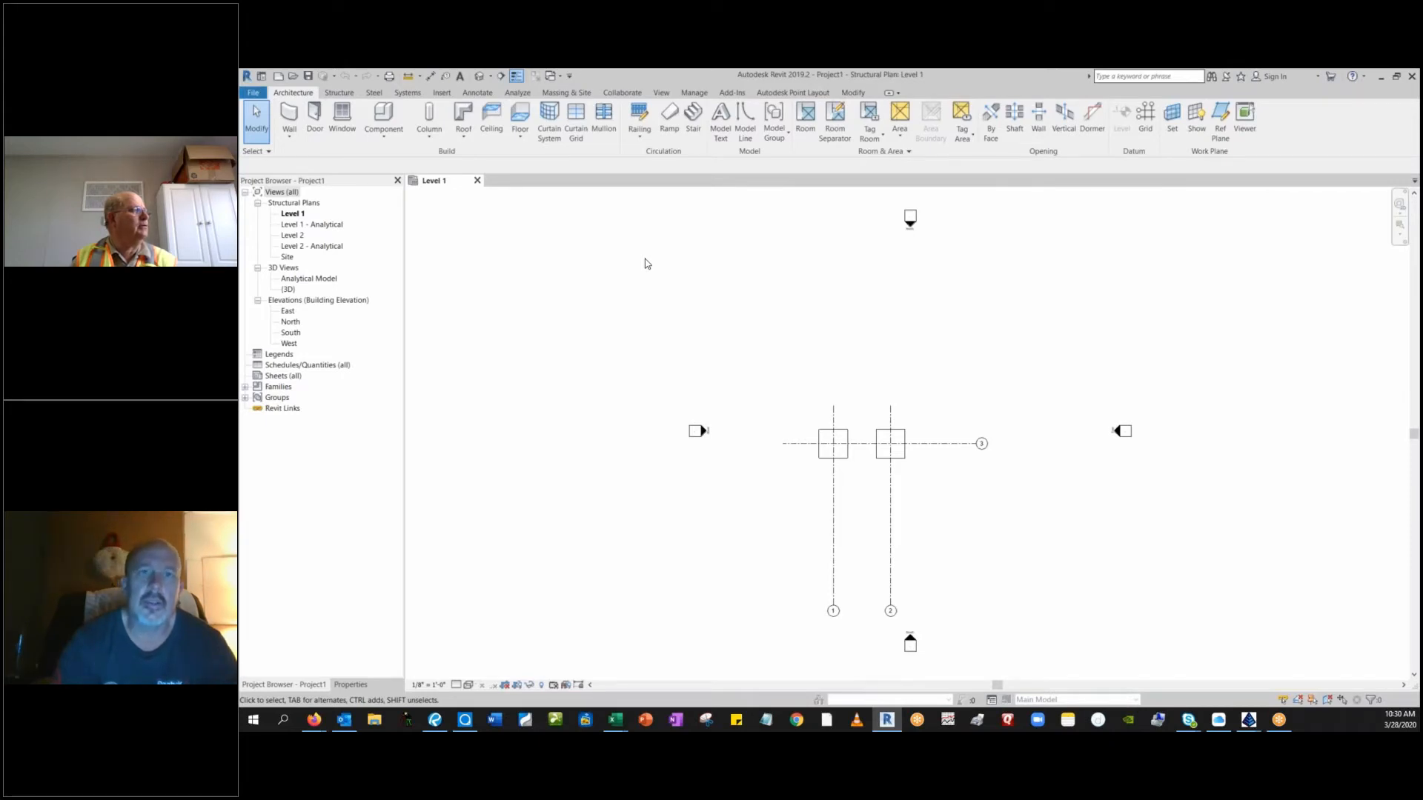
key("alt+Tab")
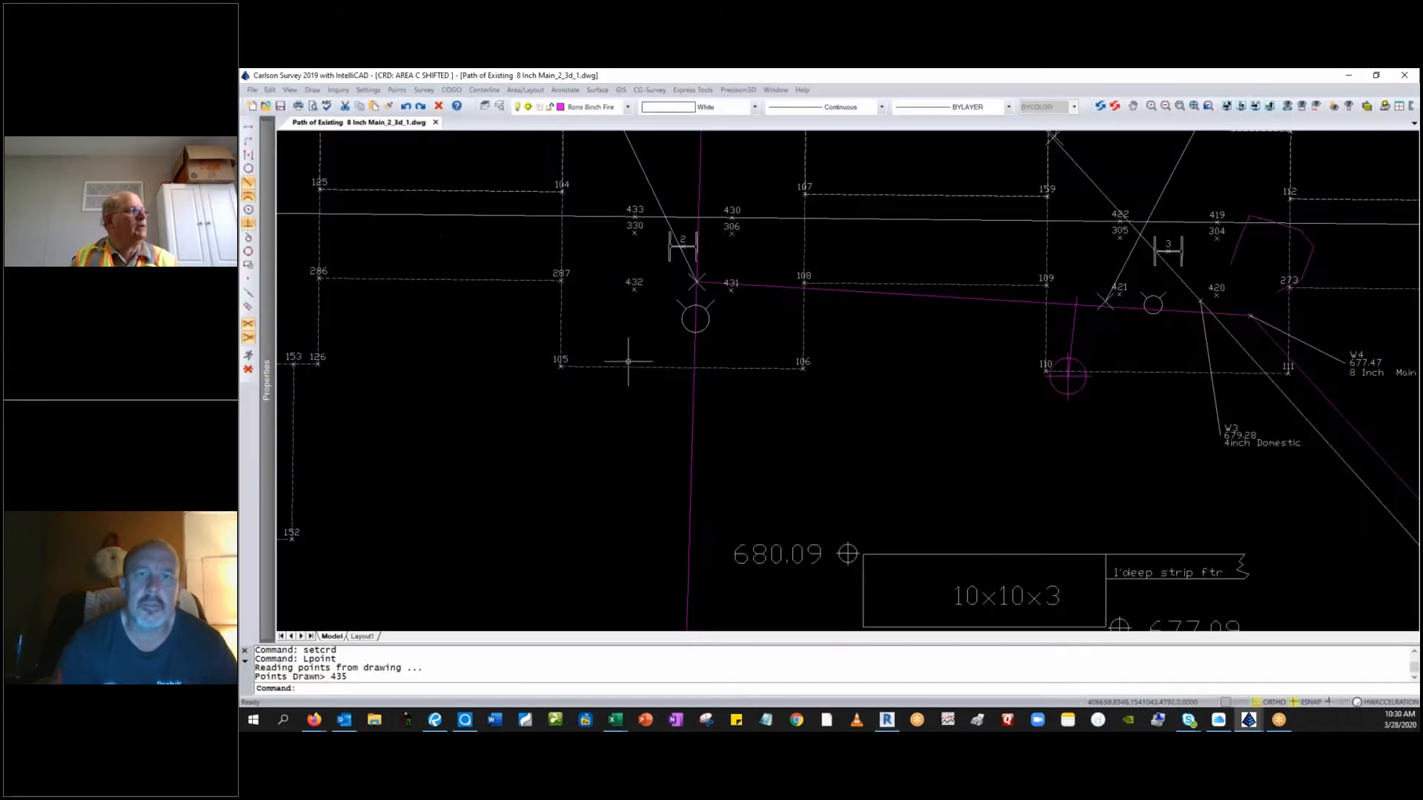
left_click(397, 90)
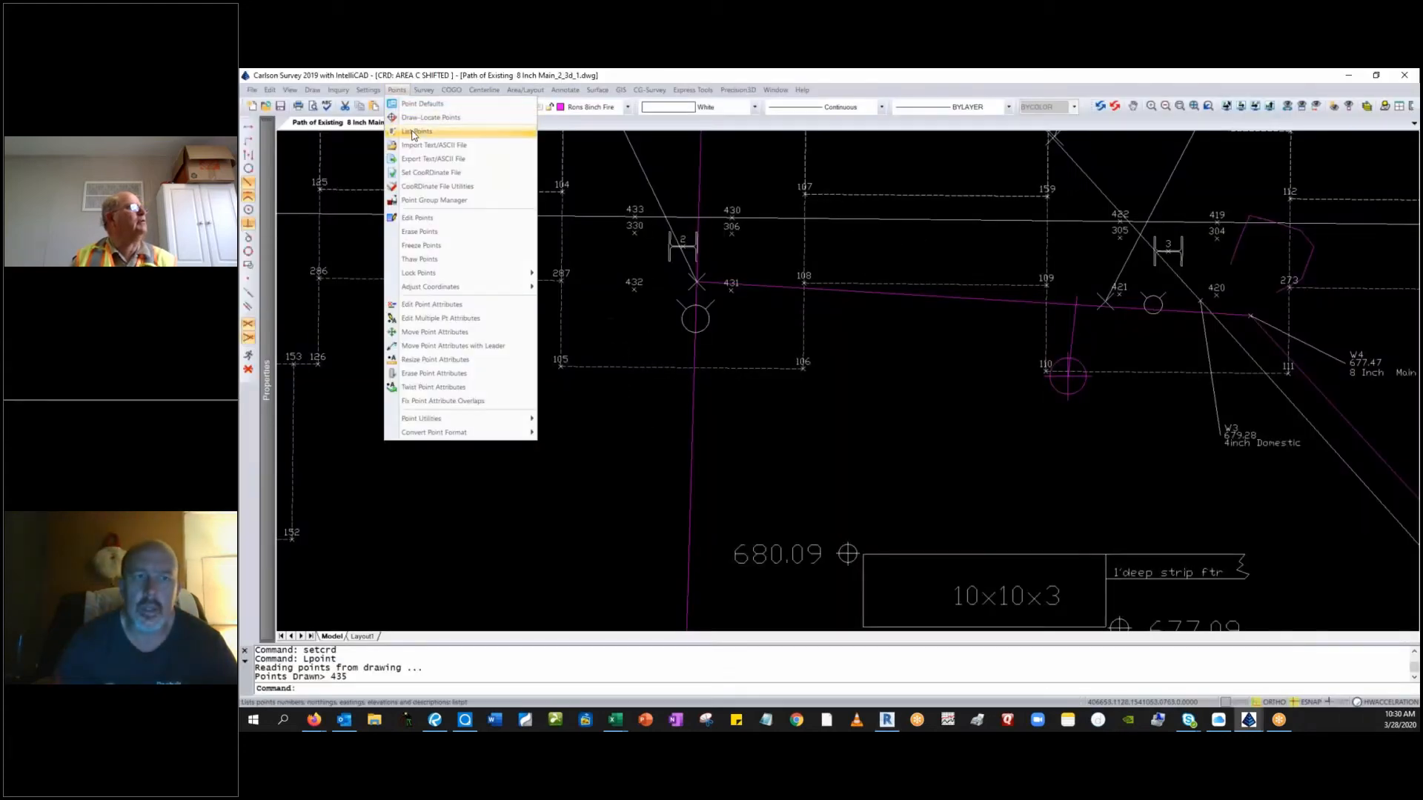
left_click(415, 135)
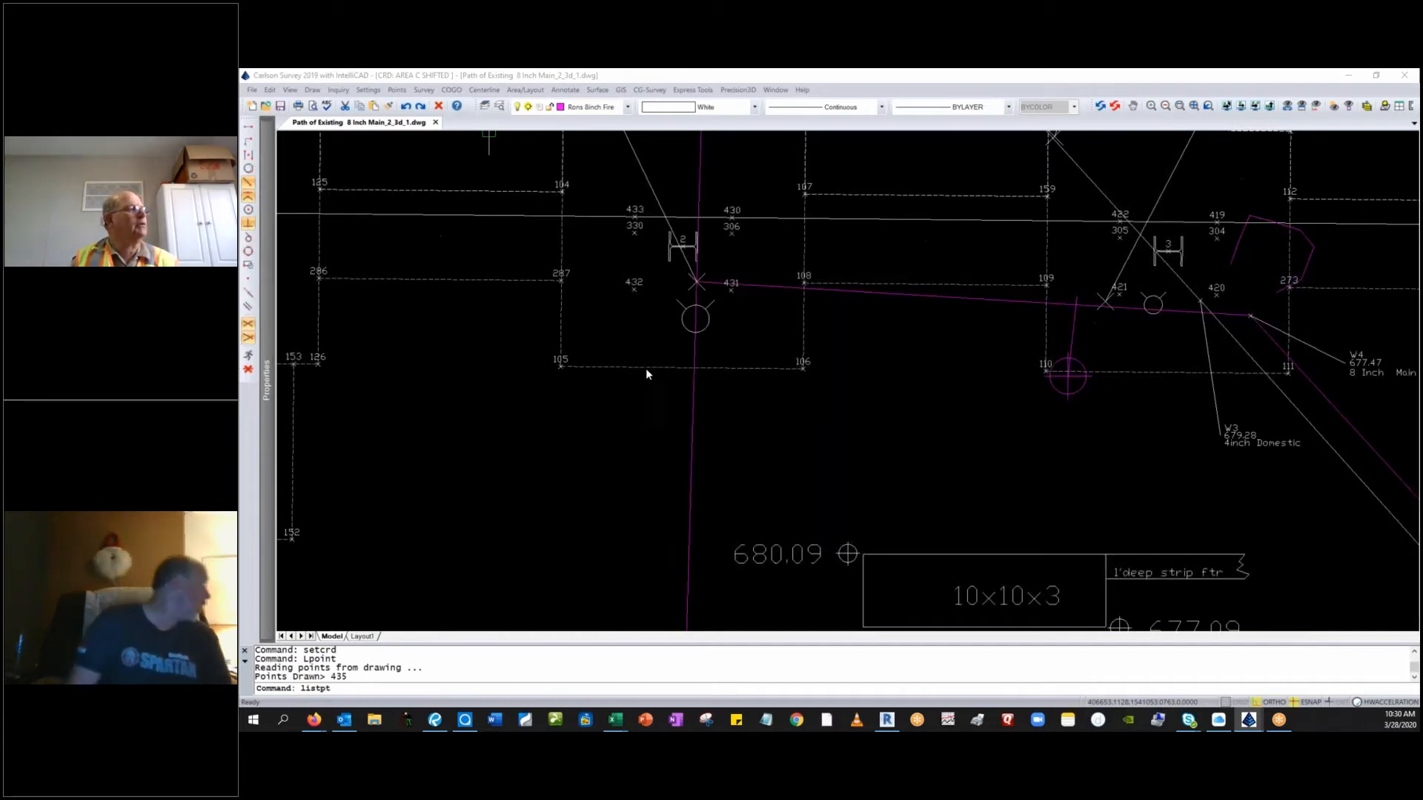
key("alt+Tab")
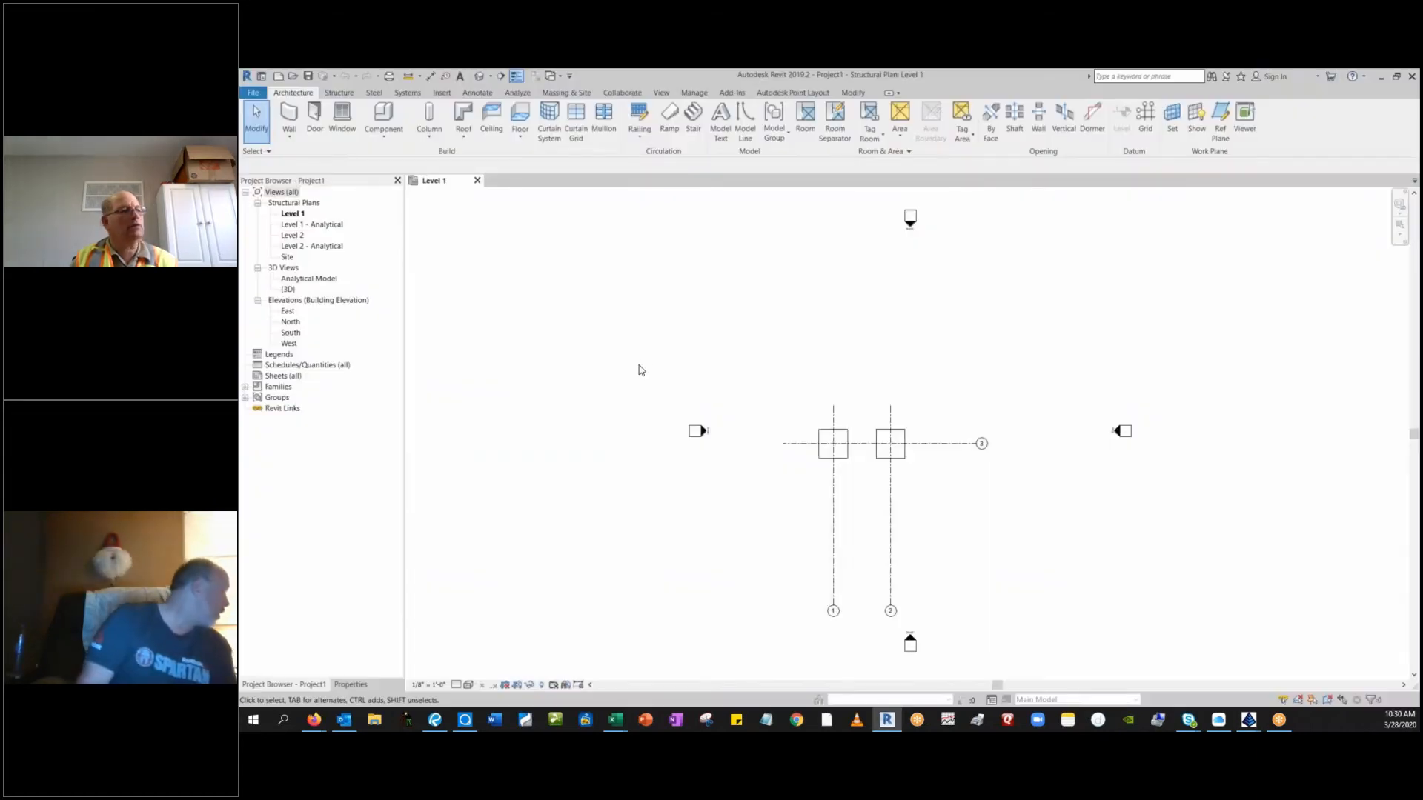
key("alt+Tab")
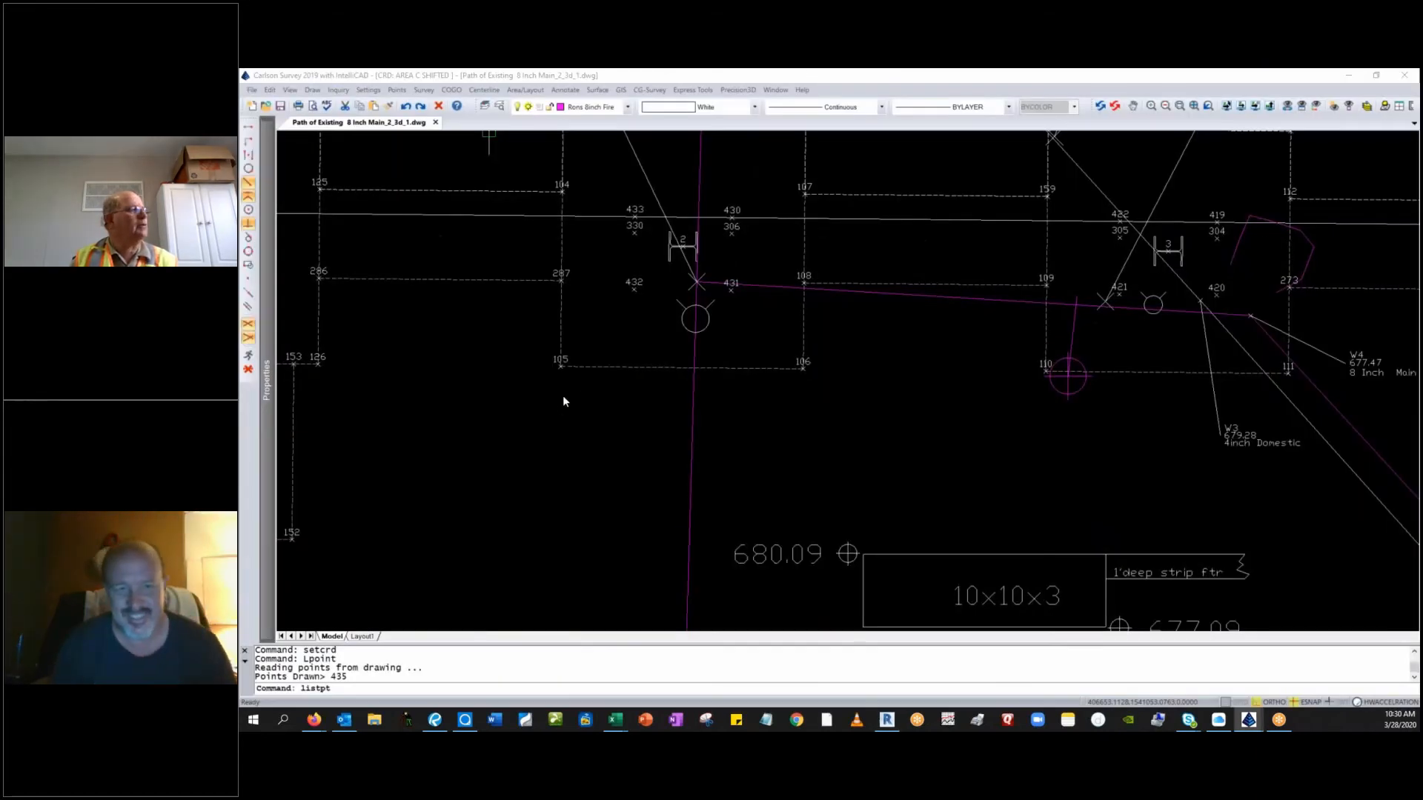
key("alt+Tab")
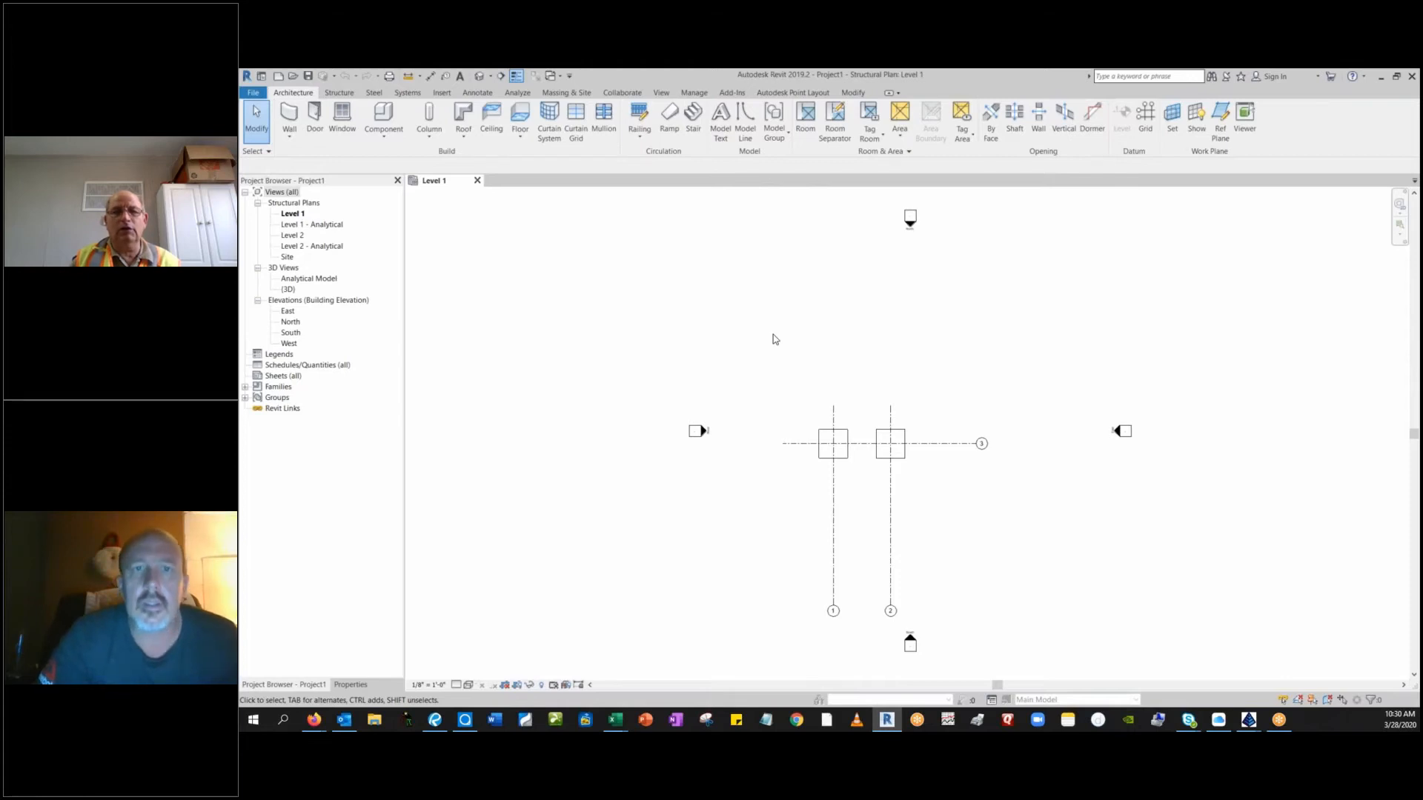
key("alt+Tab")
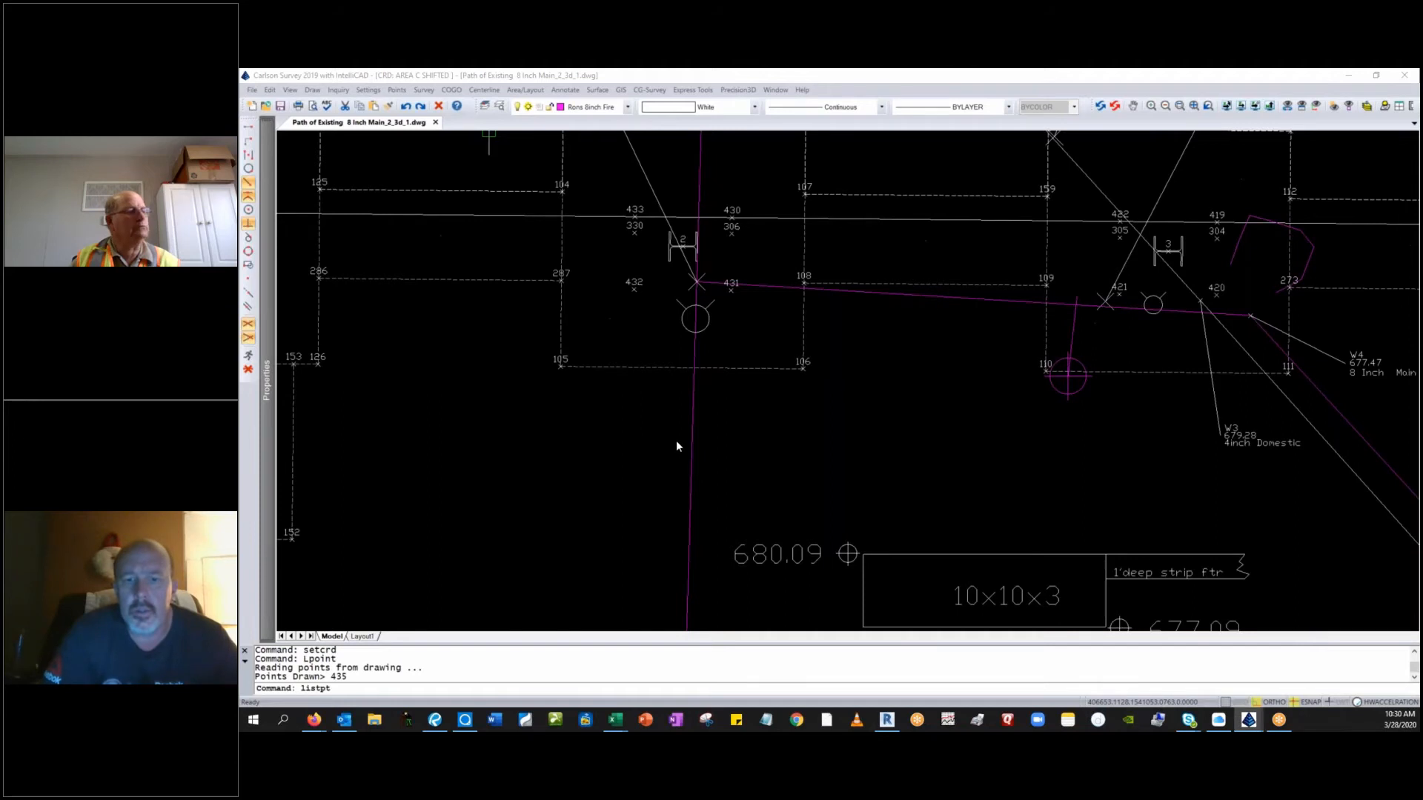
Return to Revit and get a license for the Autodesk Point Layout add-in.
key("alt+Tab")
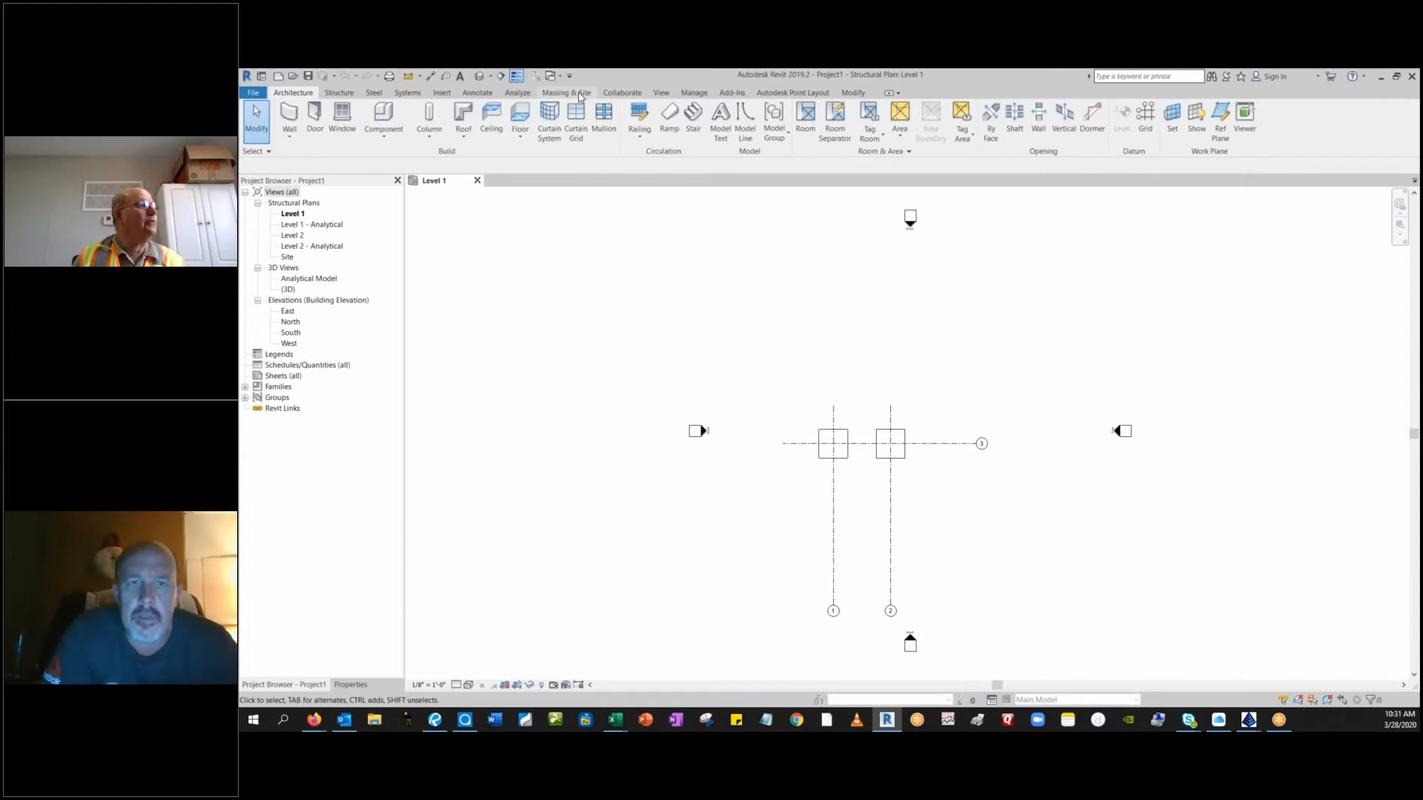
left_click(786, 94)
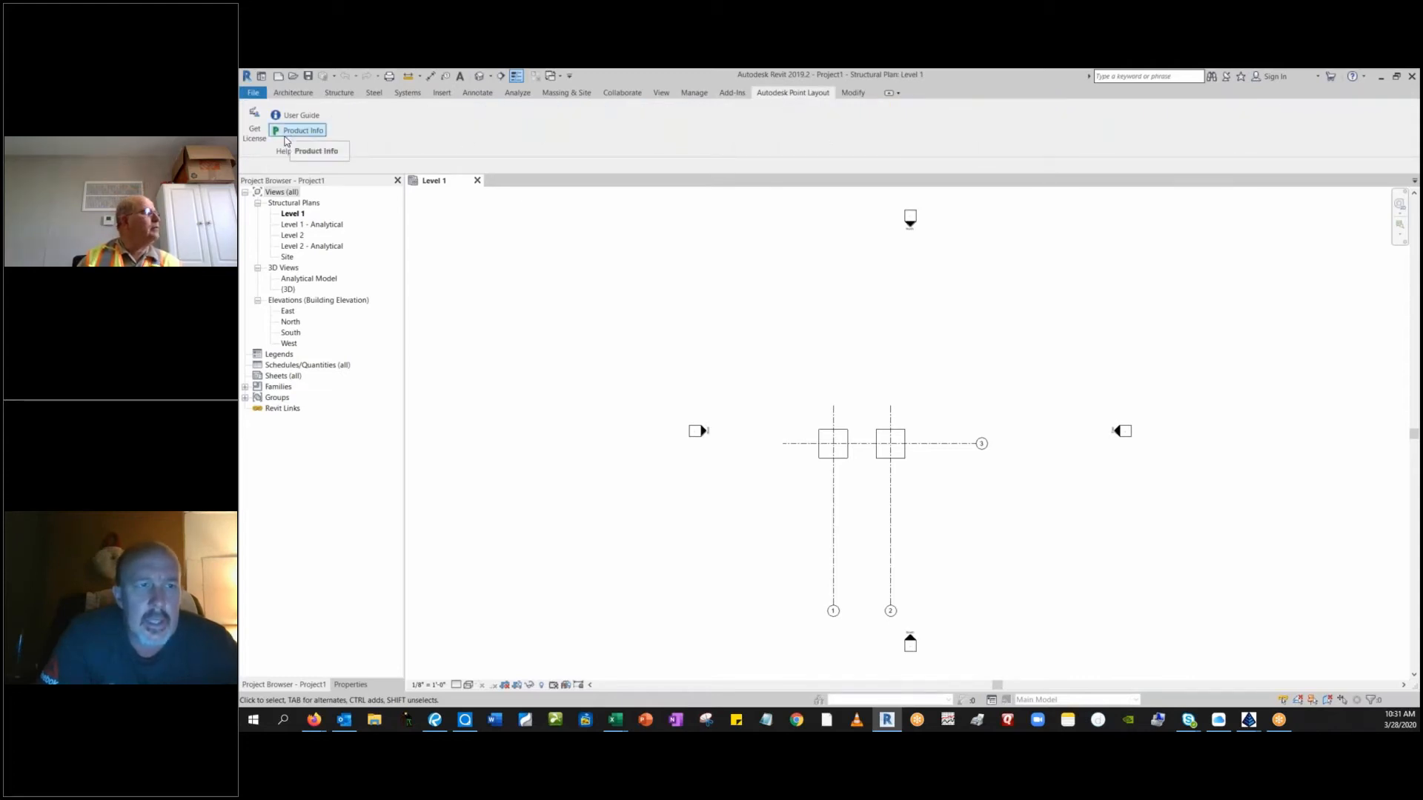
left_click(263, 144)
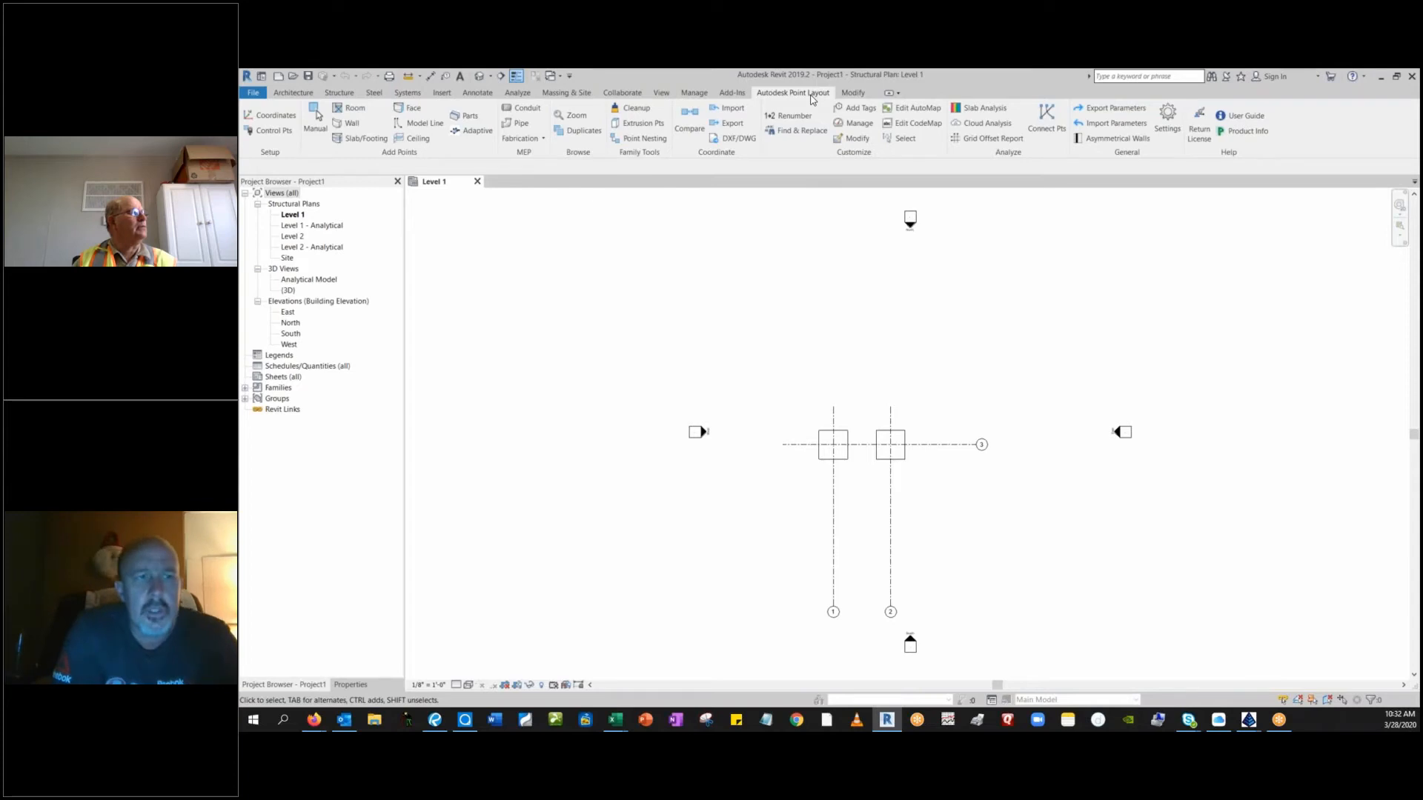
Start a new shared coordinate system in Point Layout using decimal feet and workplane-based snapping.
left_click(276, 117)
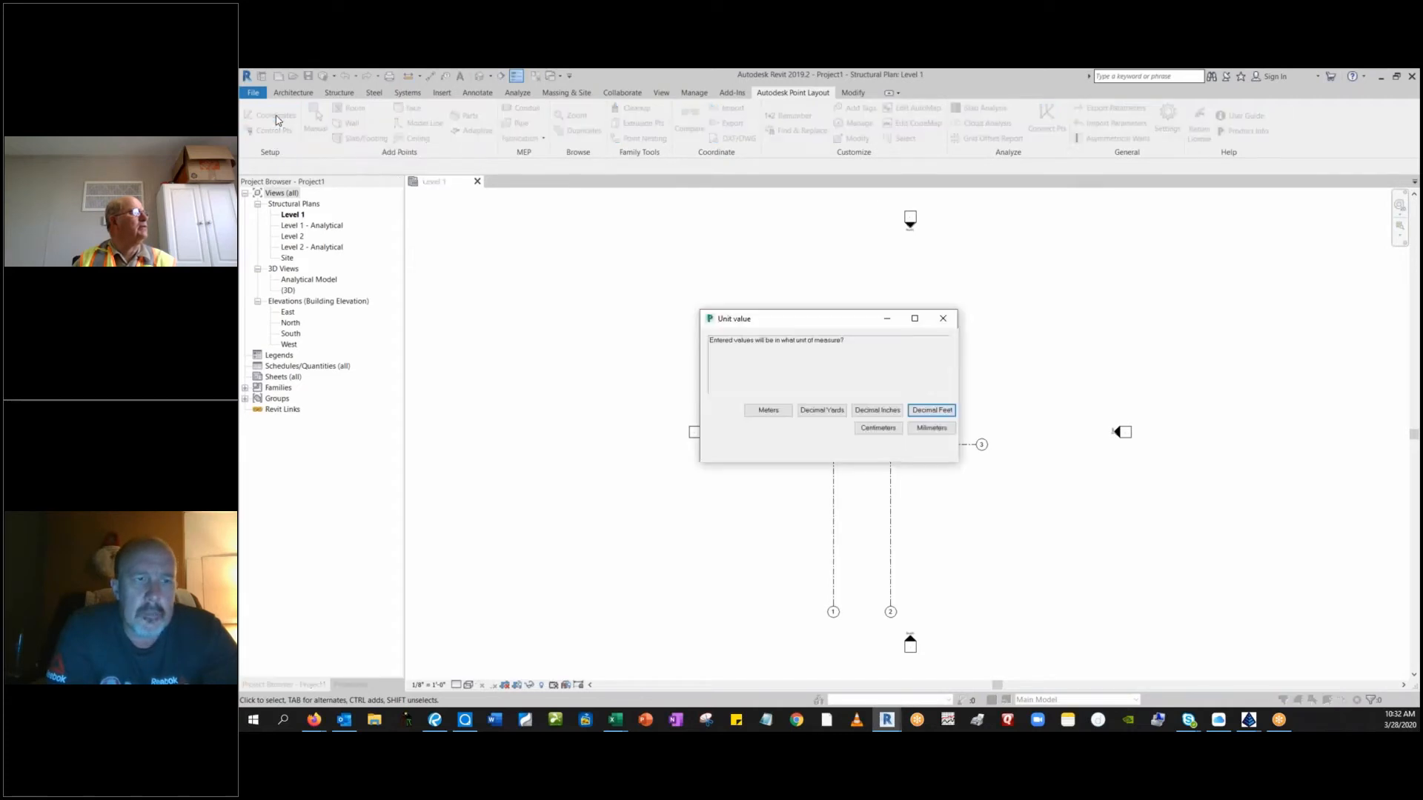
left_click(932, 412)
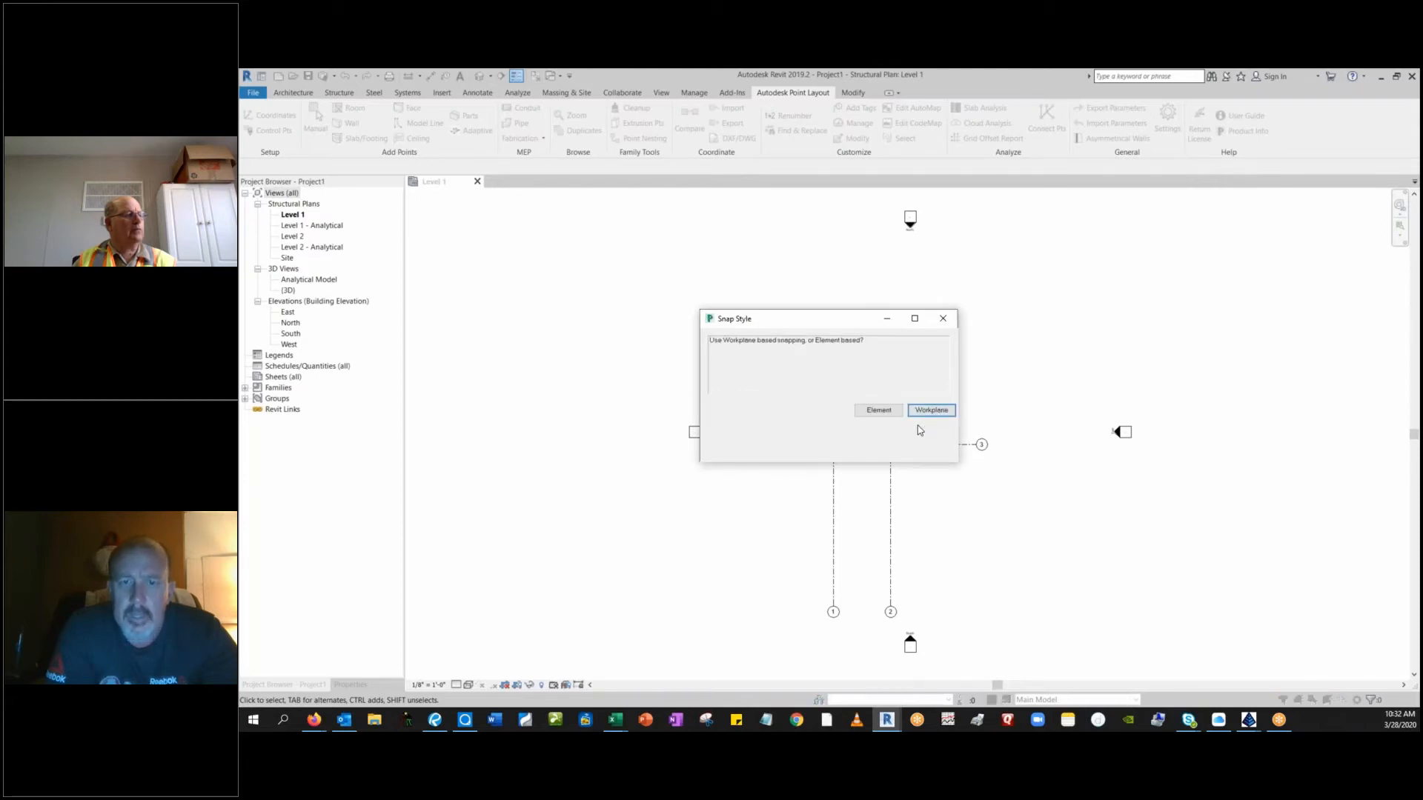
left_click(932, 412)
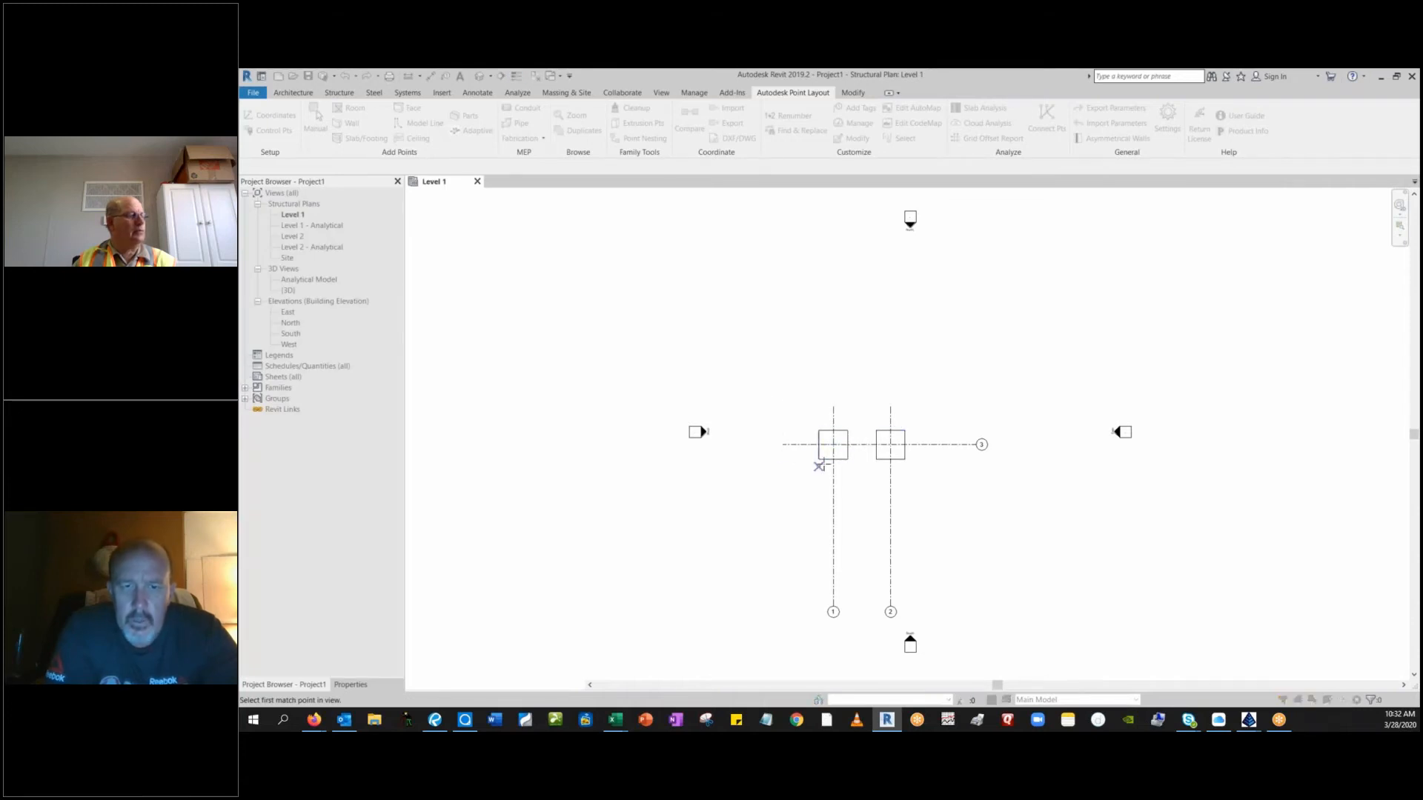
Match the left footing's lower-left corner as the first point to coordinate 406656.0526,1541043.343,680.09.
scroll(821, 464, "up", 1)
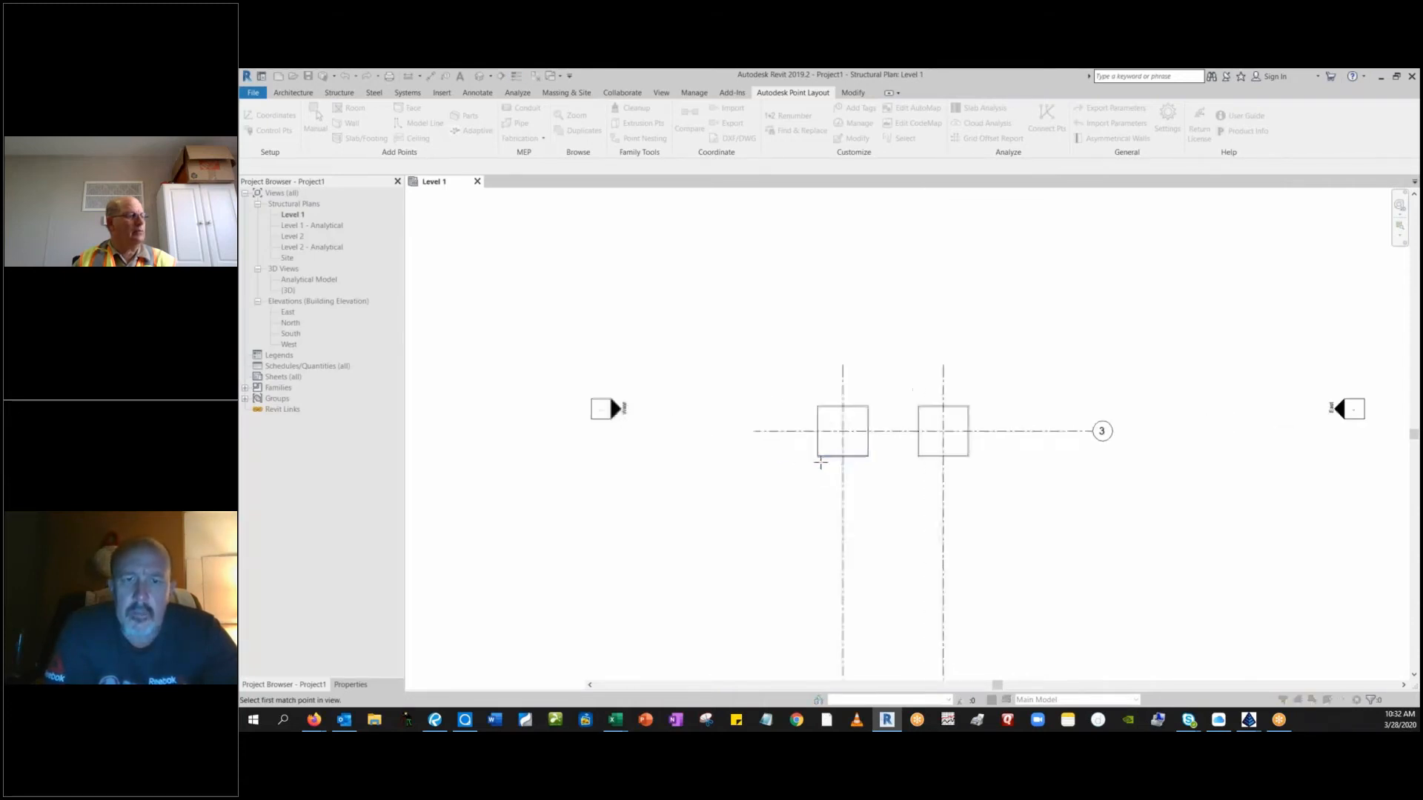
scroll(820, 463, "up", 5)
left_click(812, 447)
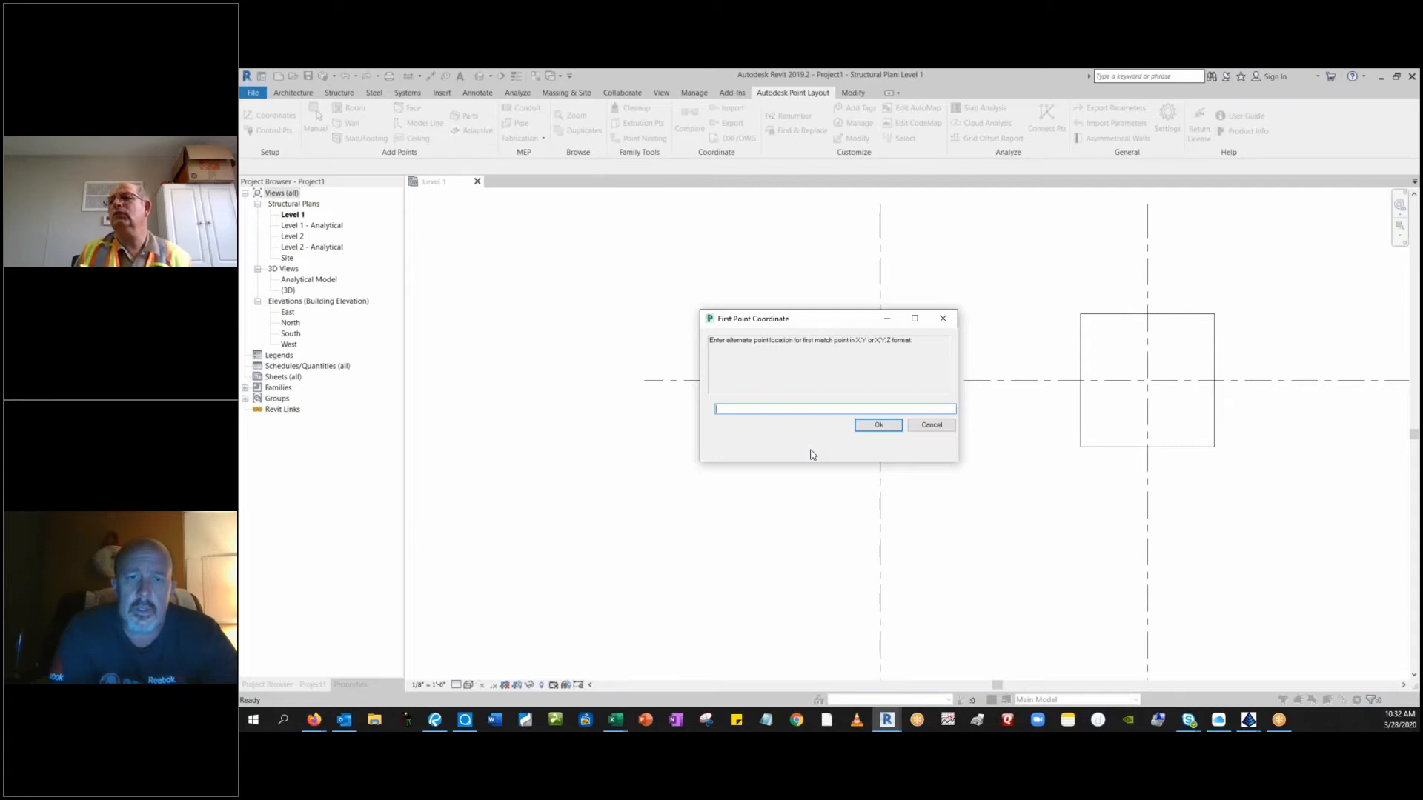
type("40")
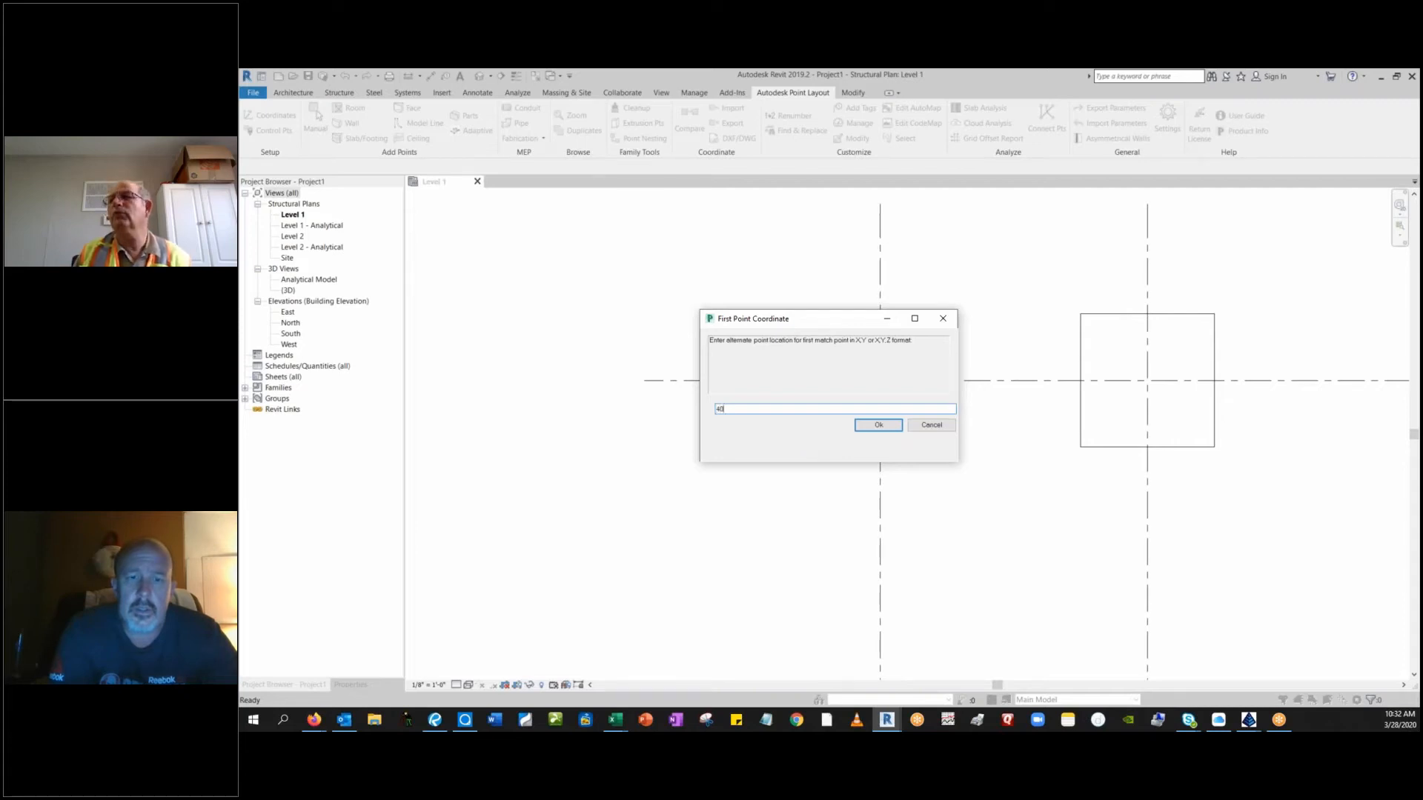
type("6656")
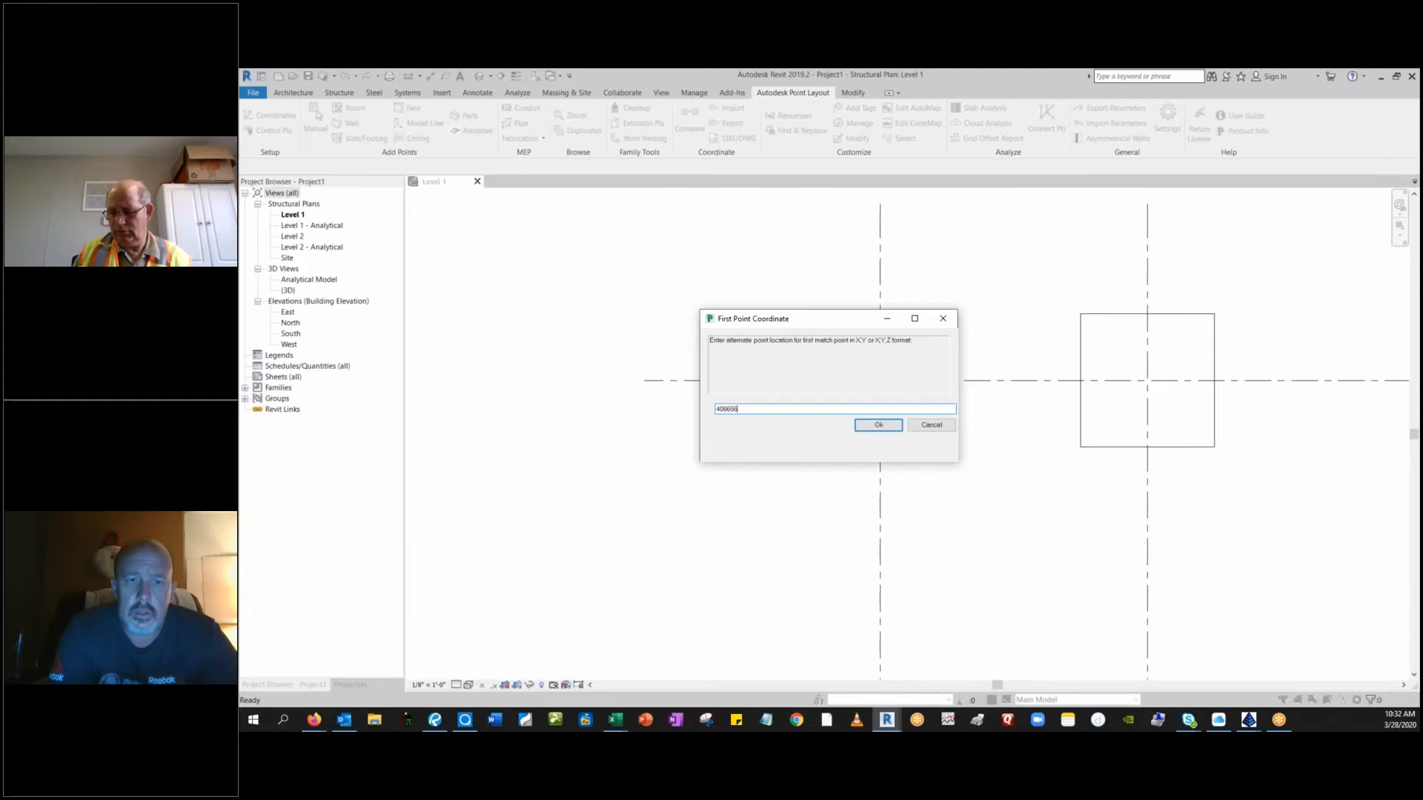
type(".")
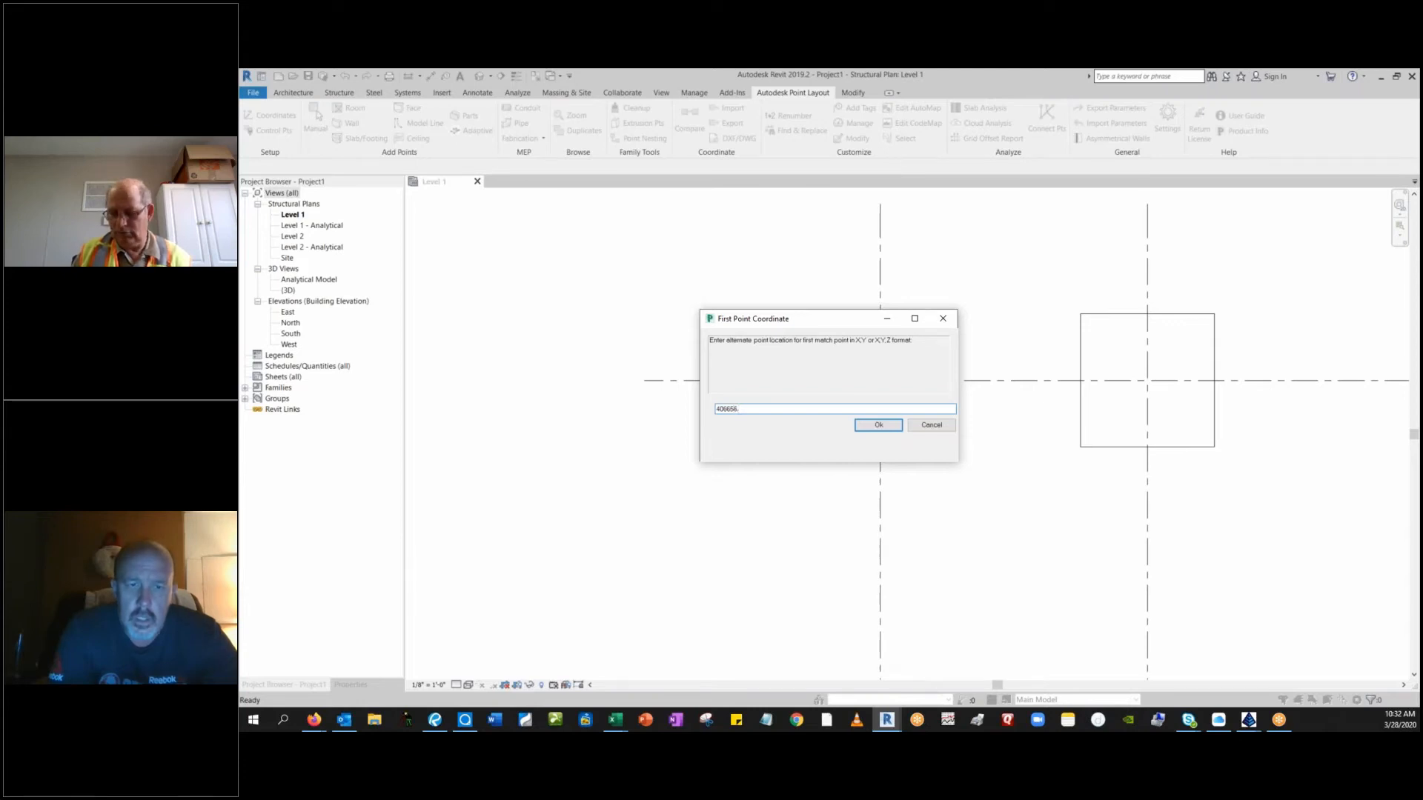
type("0526")
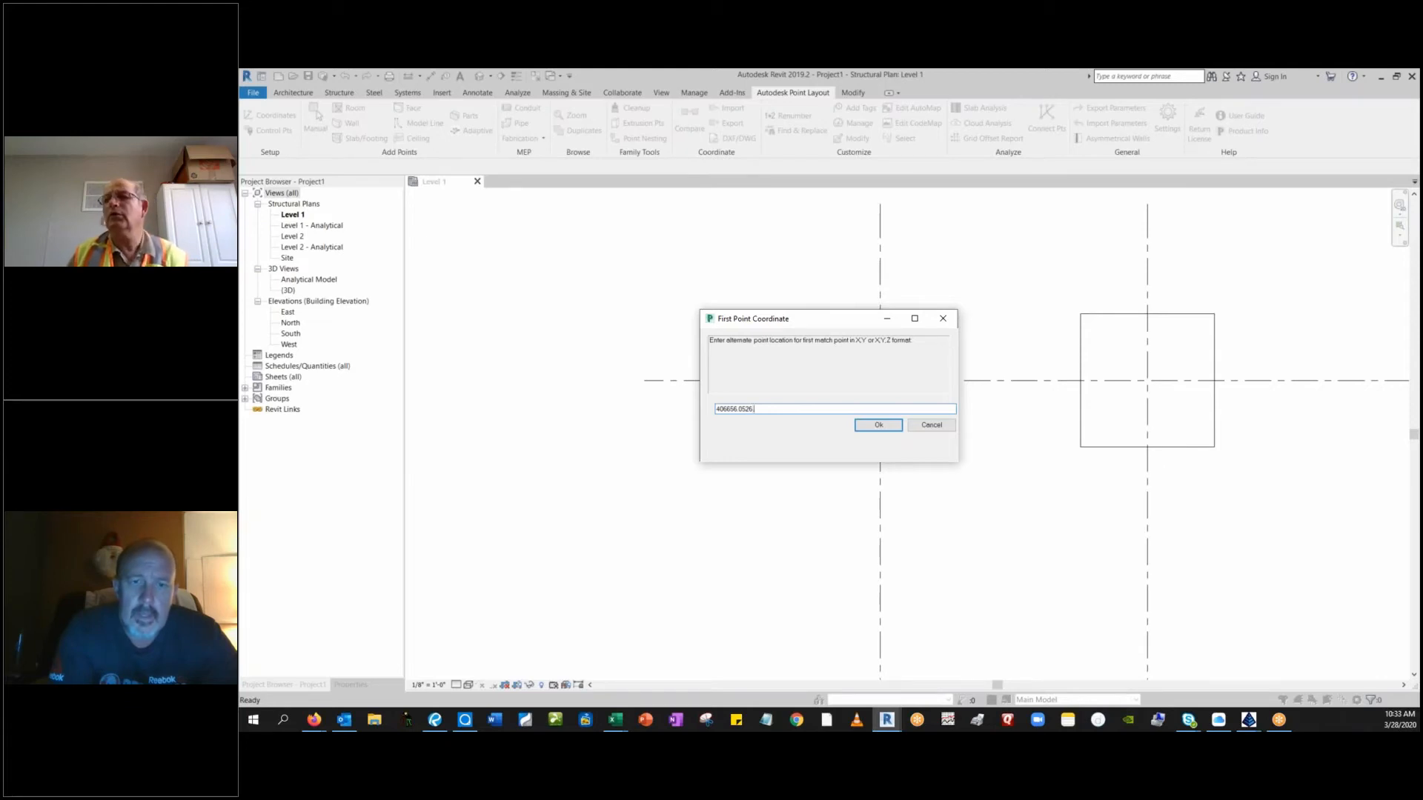
type(",154")
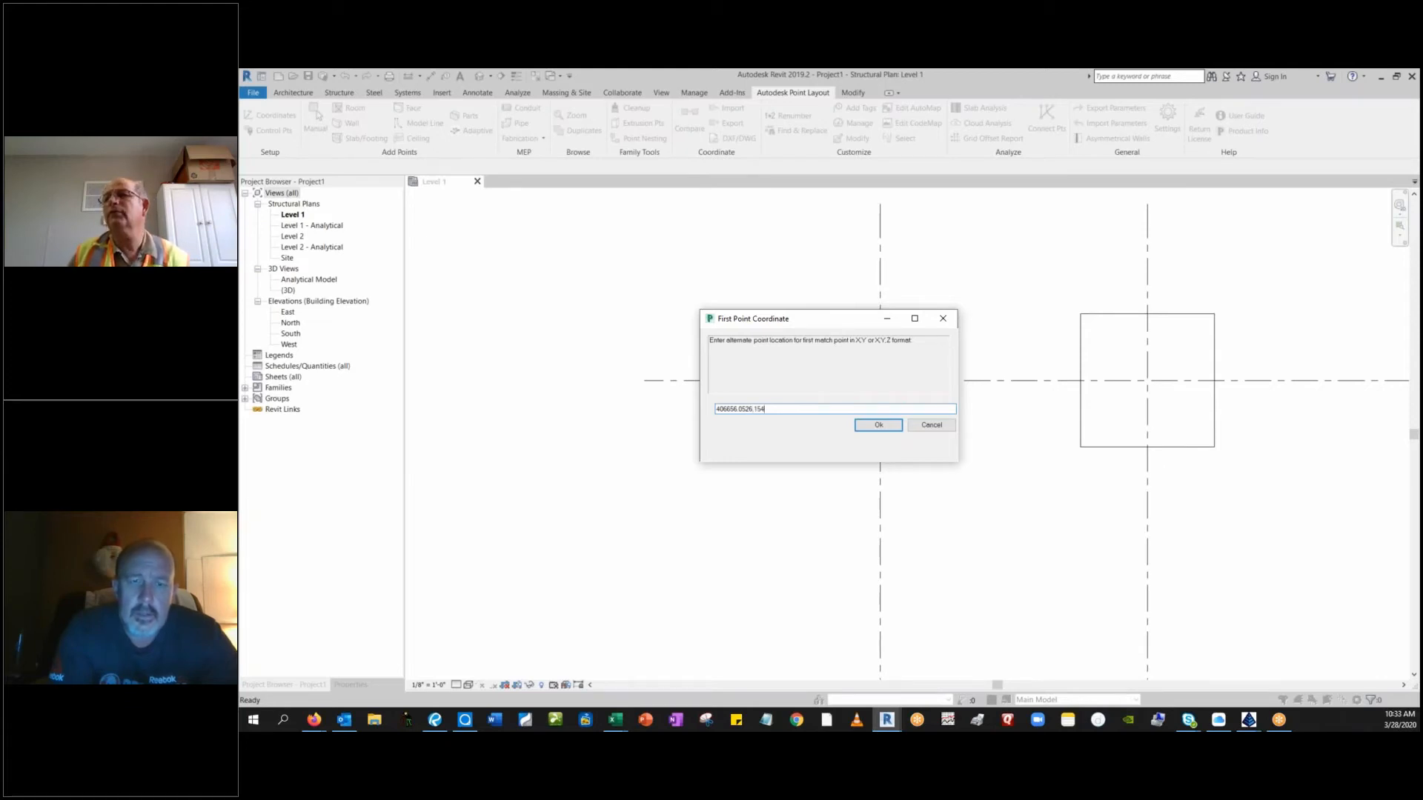
type("1043.3")
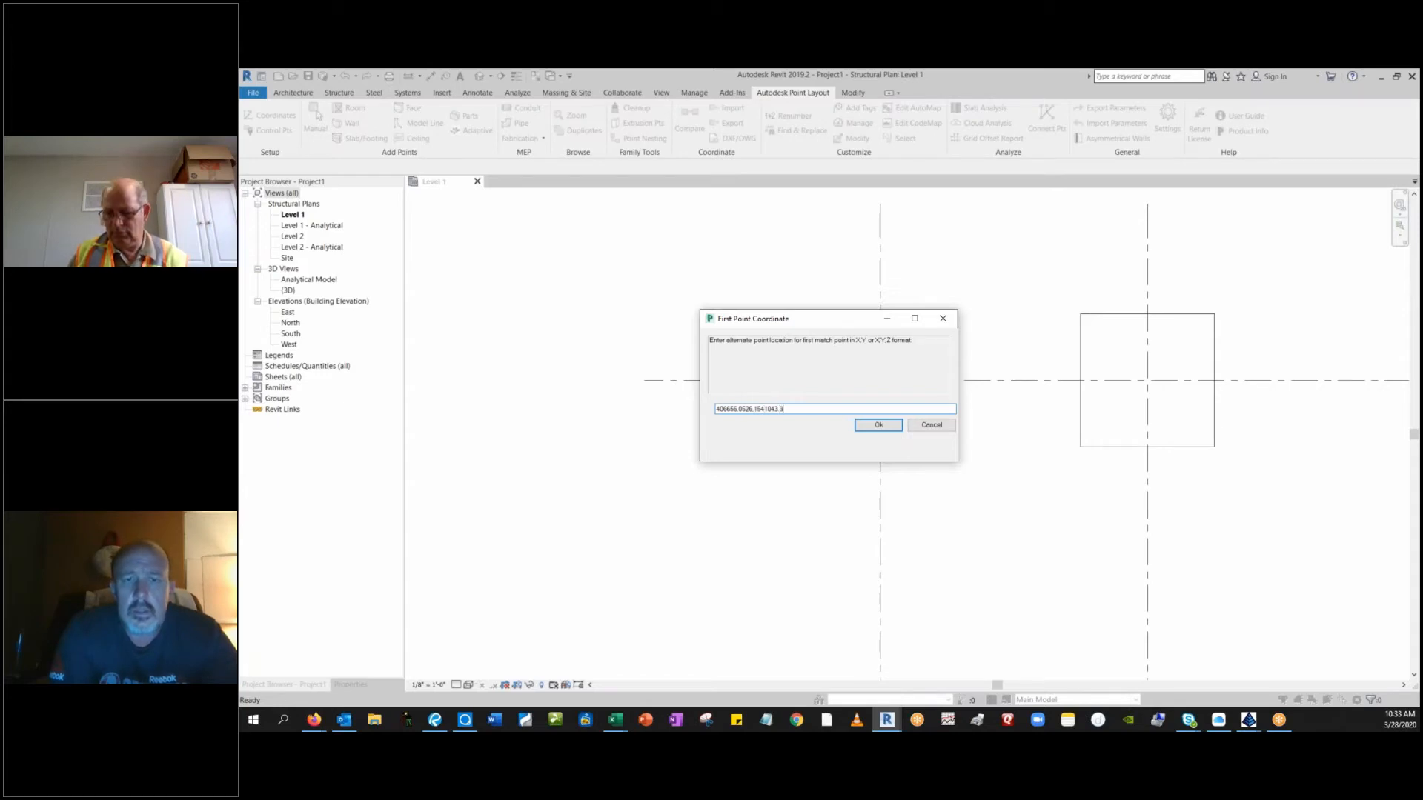
type("43")
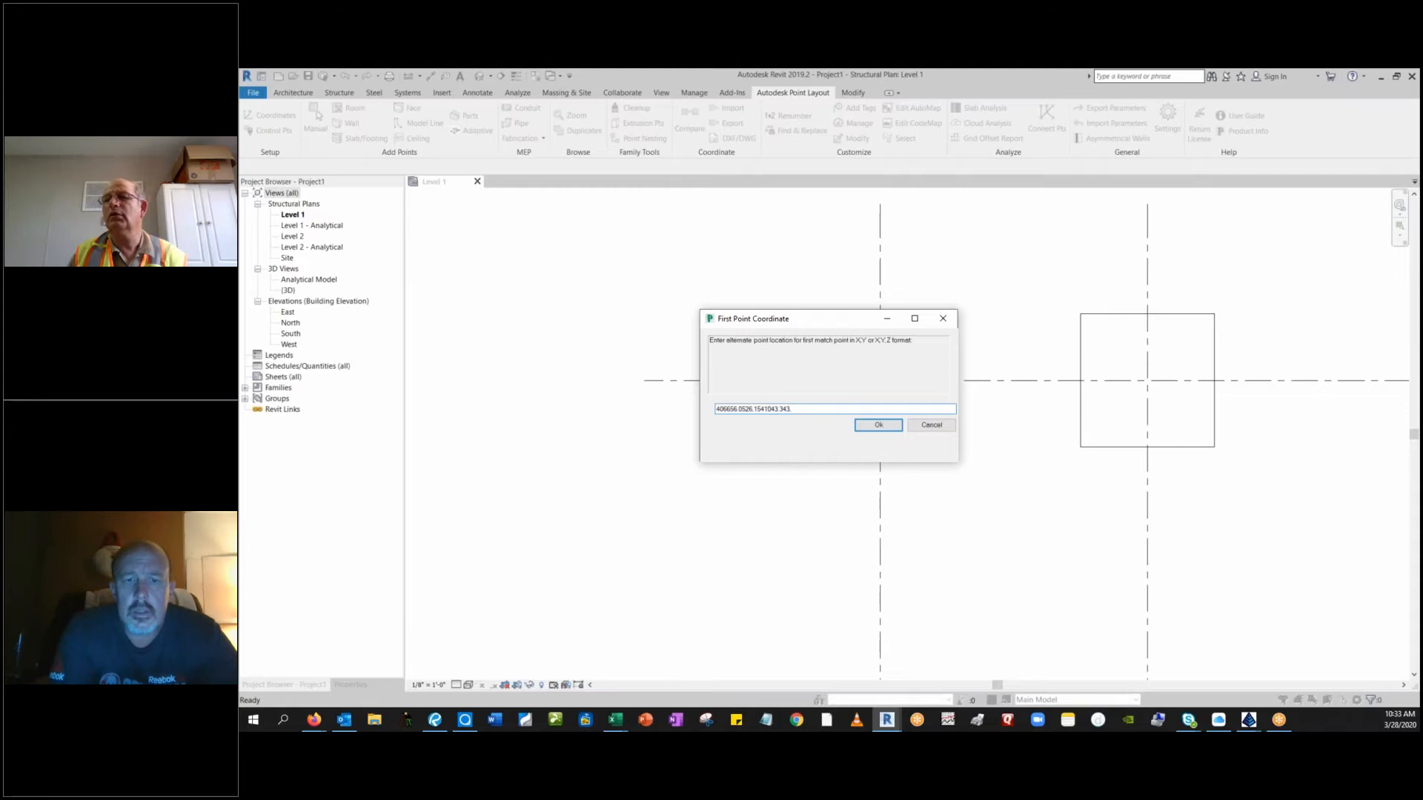
type(",")
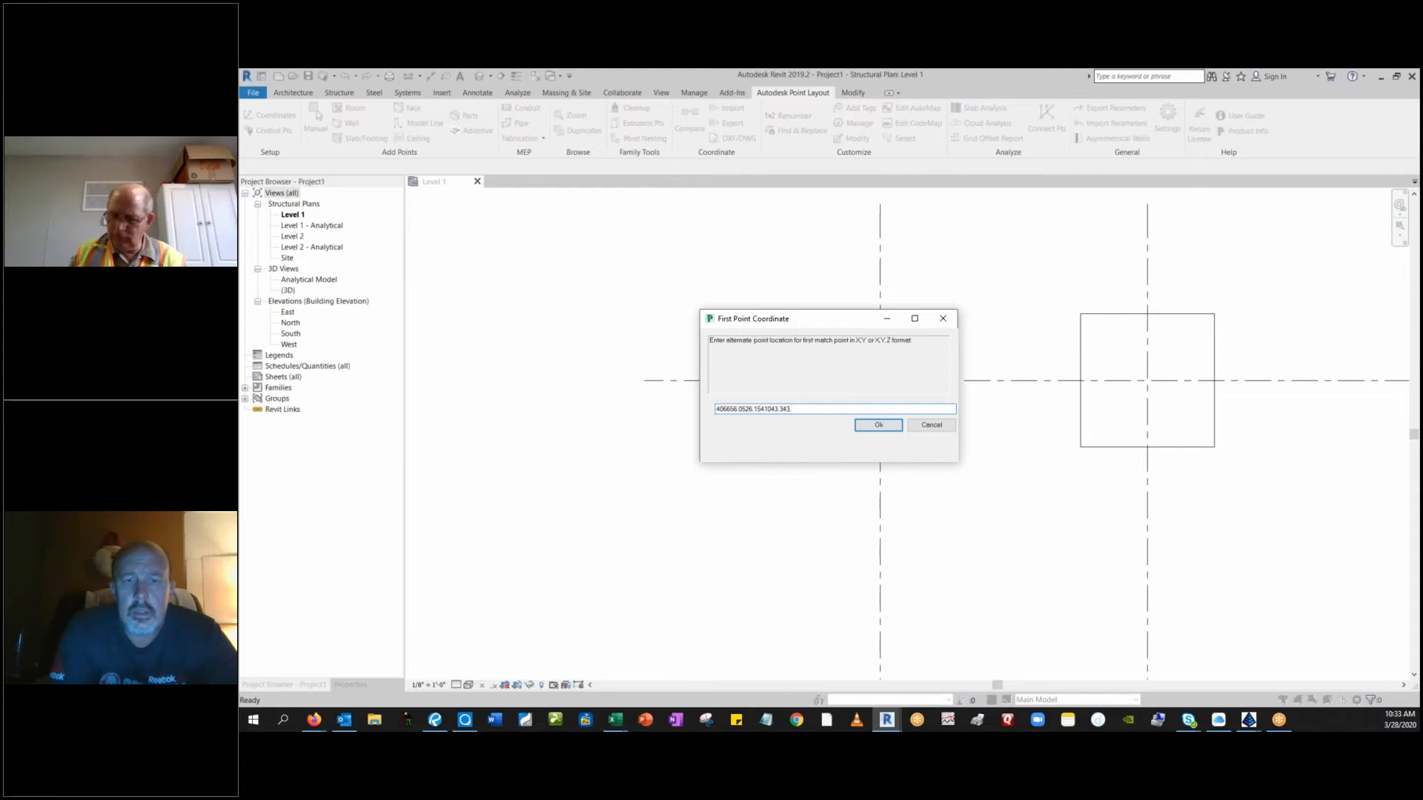
type("68")
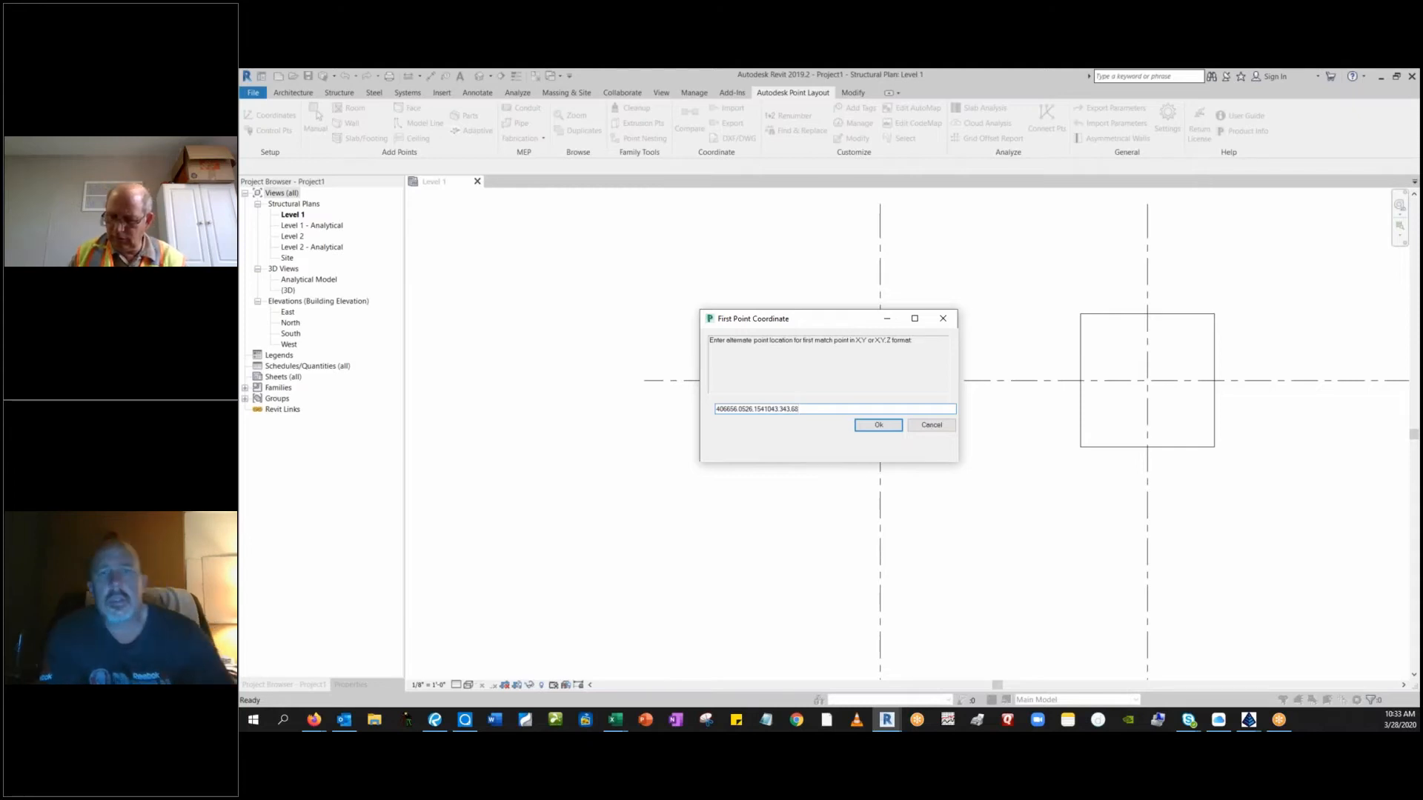
type("0.09")
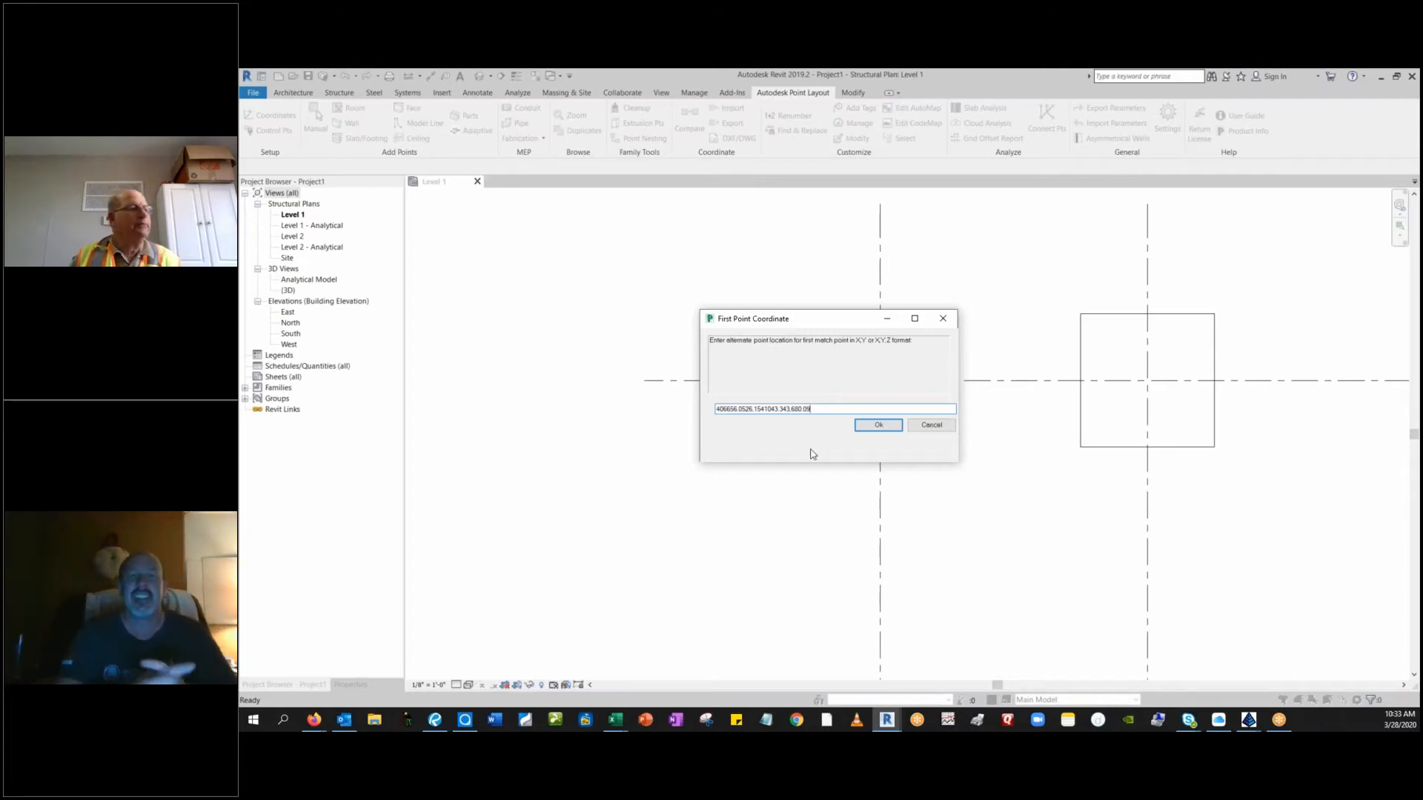
left_click(877, 425)
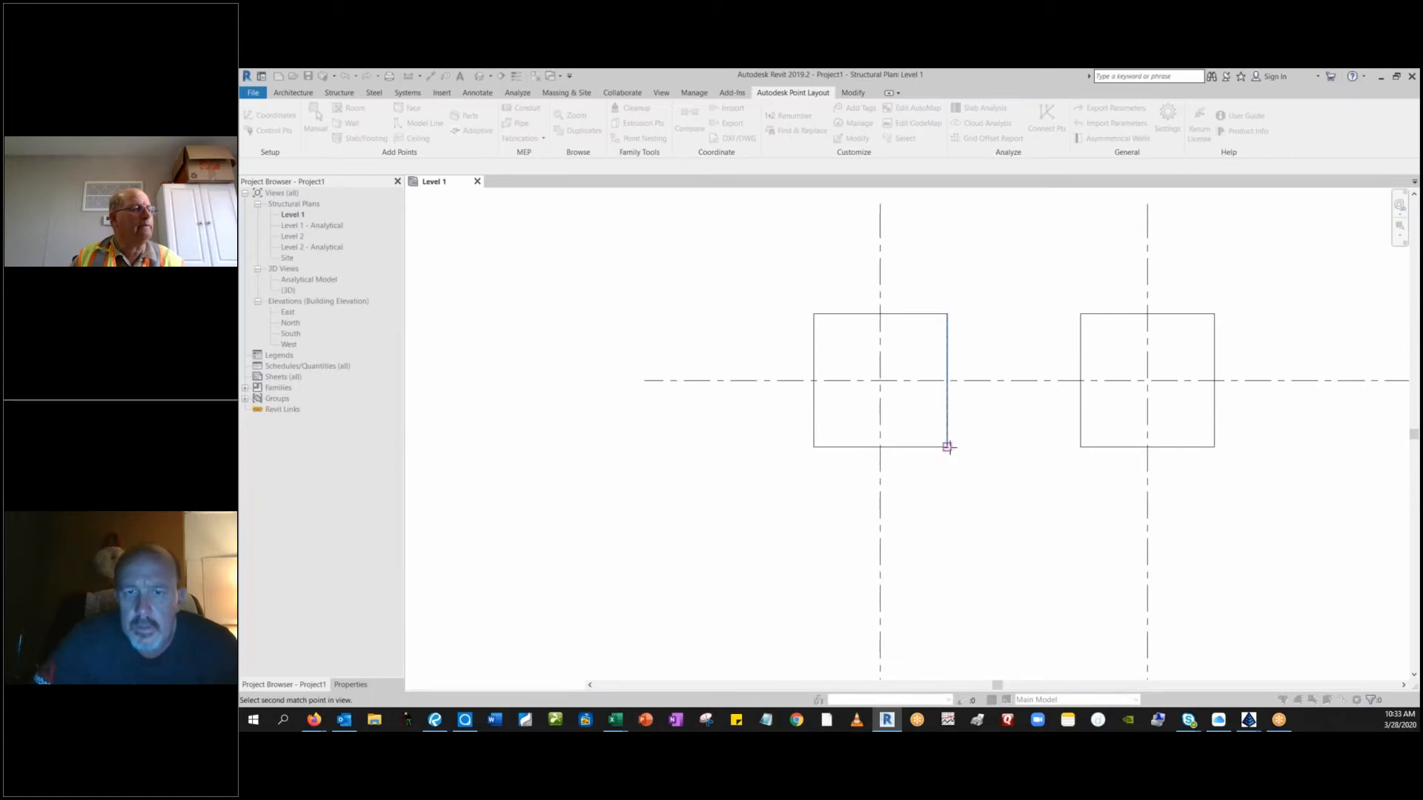
Match the left footing's lower-right corner as the second point to coordinate 406666.0521,1541043.246,680.09.
left_click(947, 448)
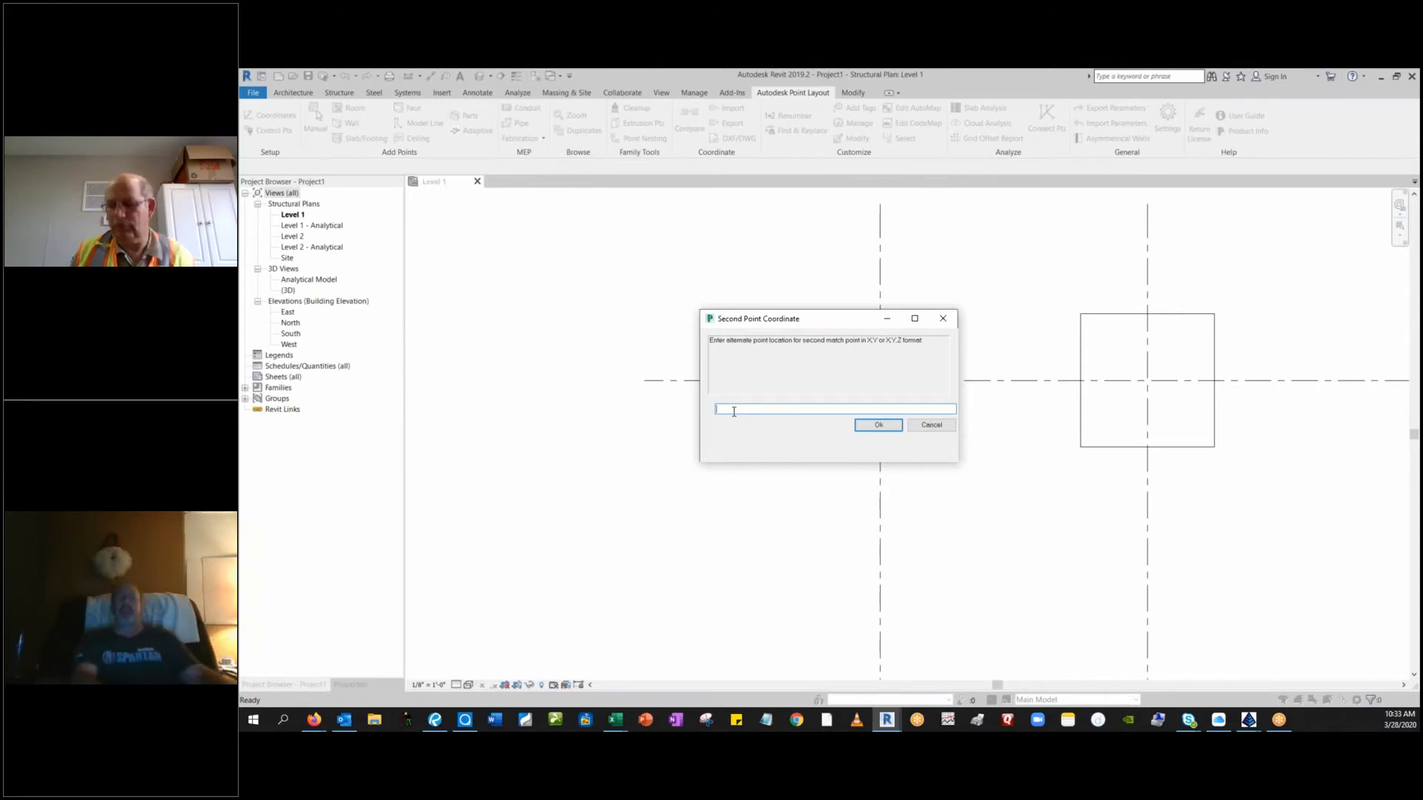
type("406666")
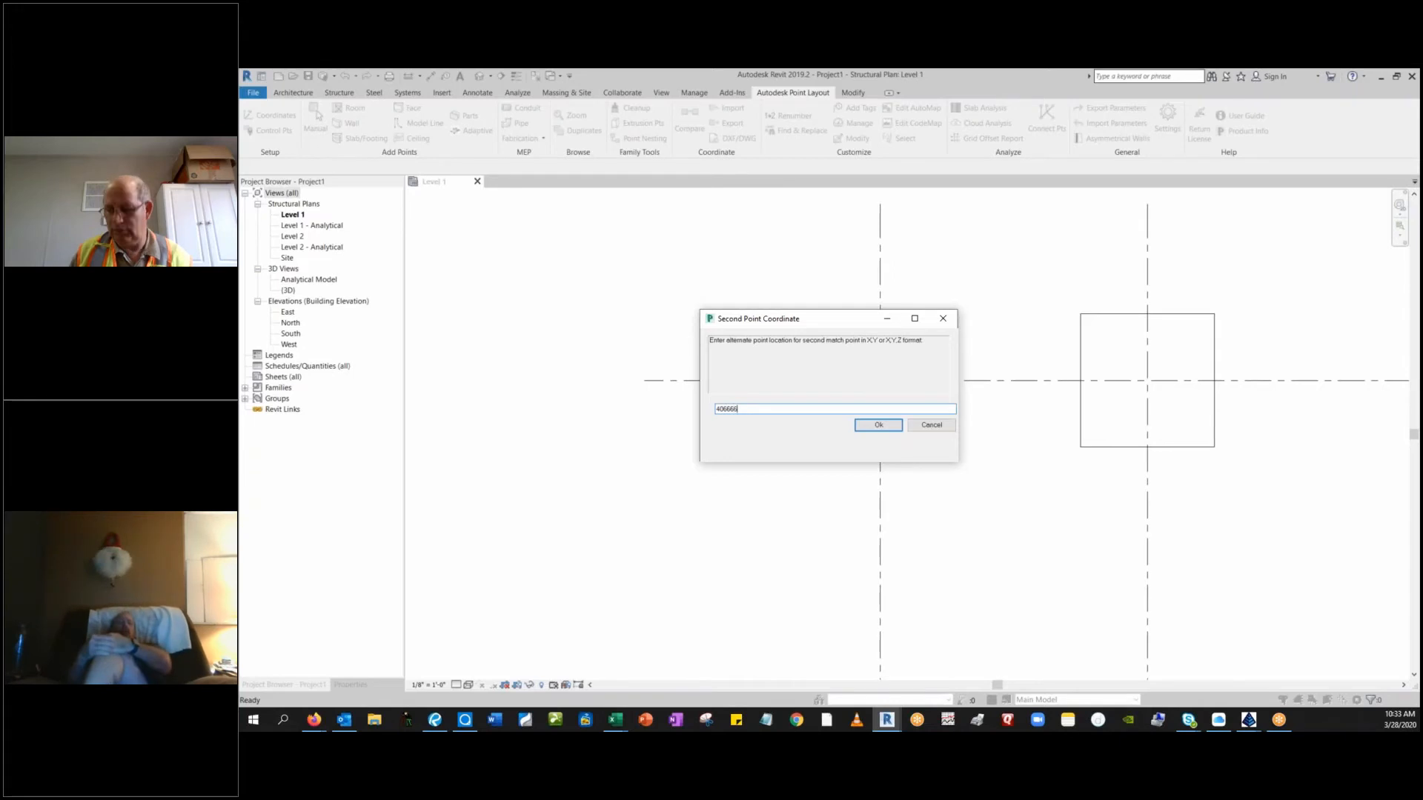
type(".0521")
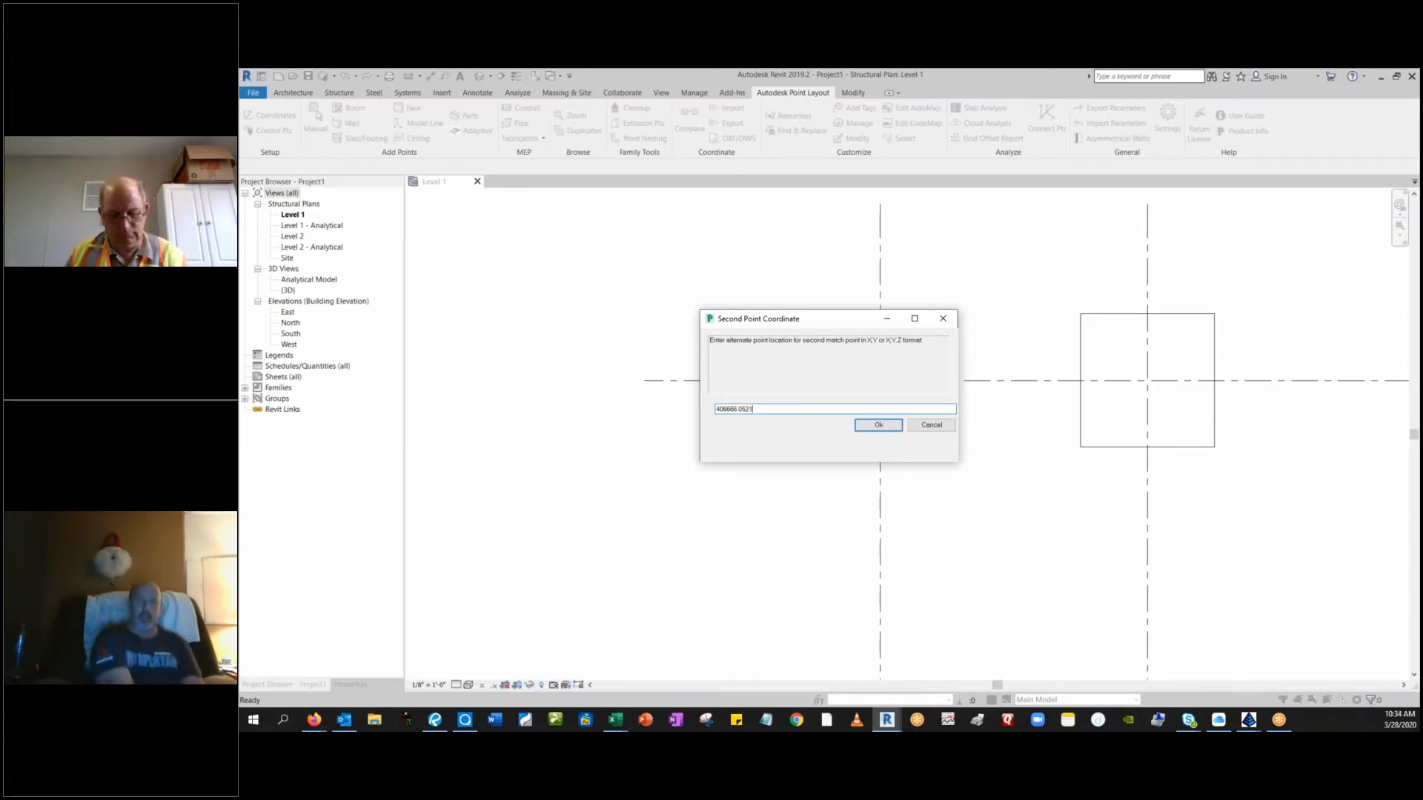
type(",")
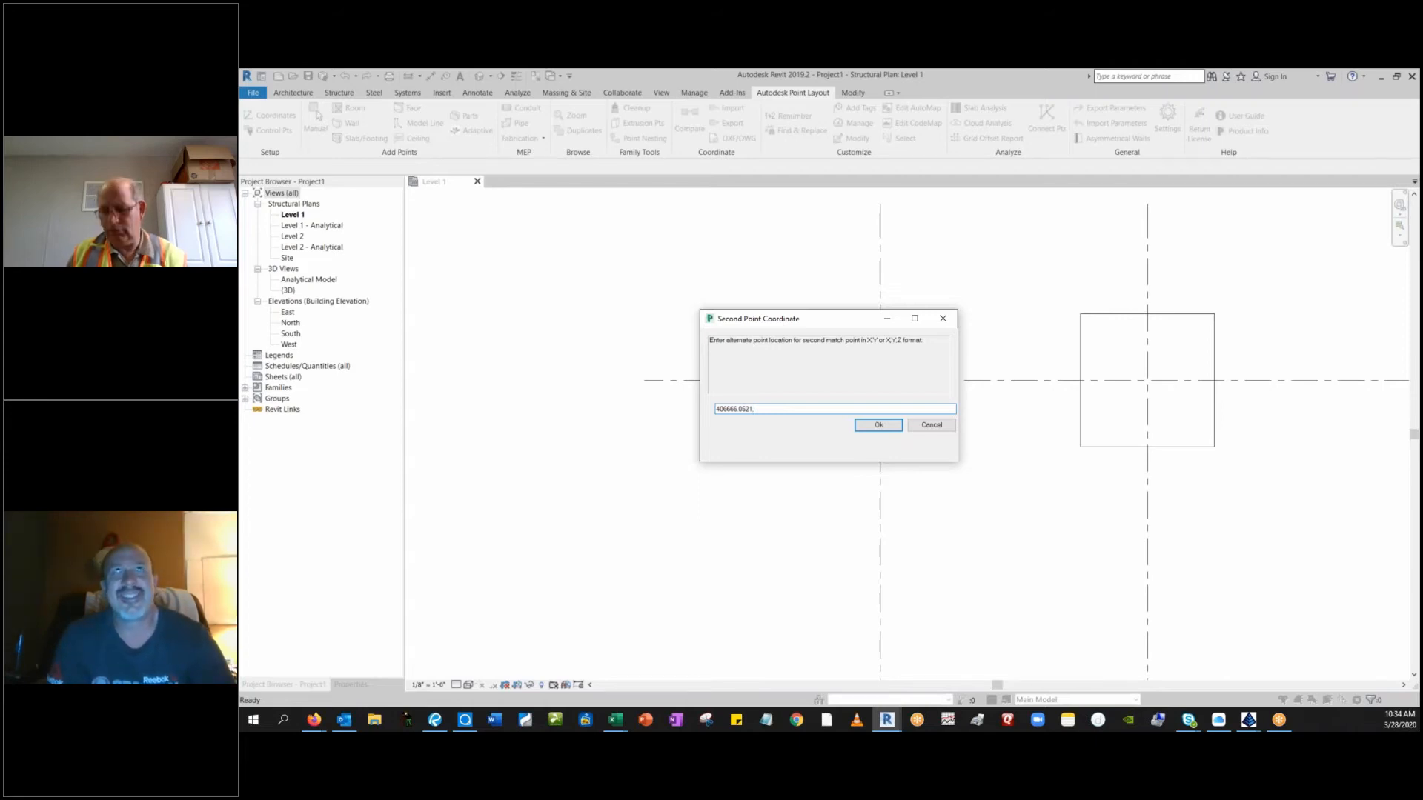
type("154")
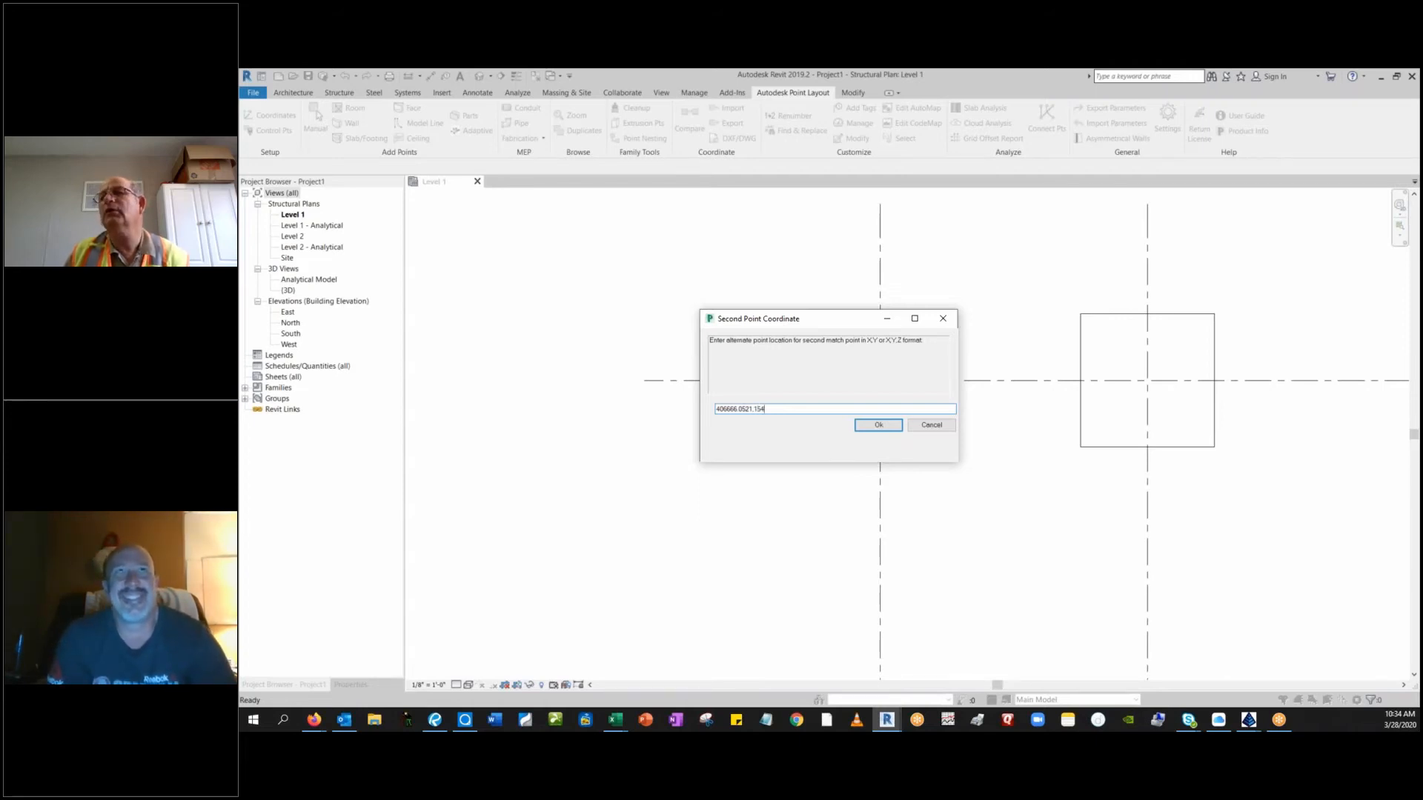
type("1043.")
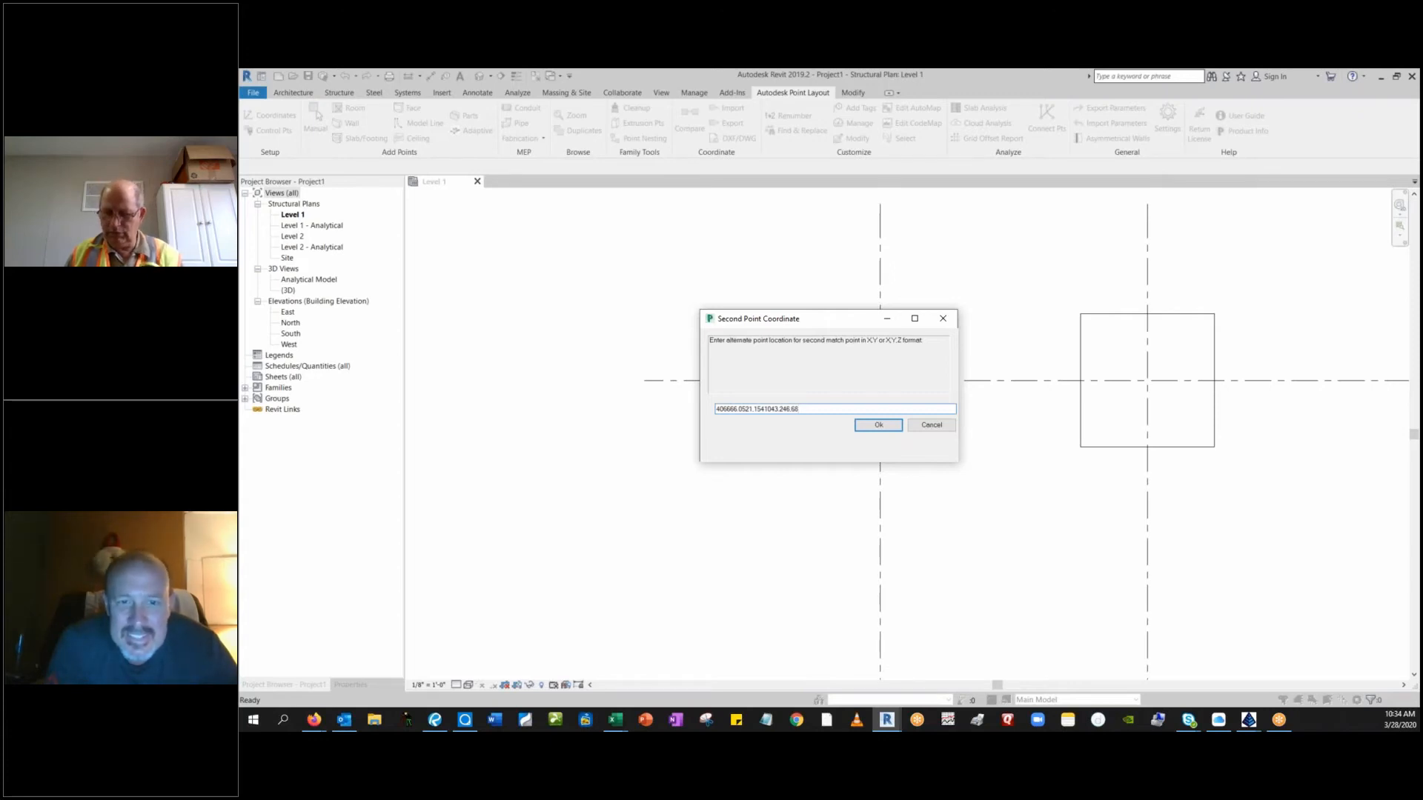
type("246.6")
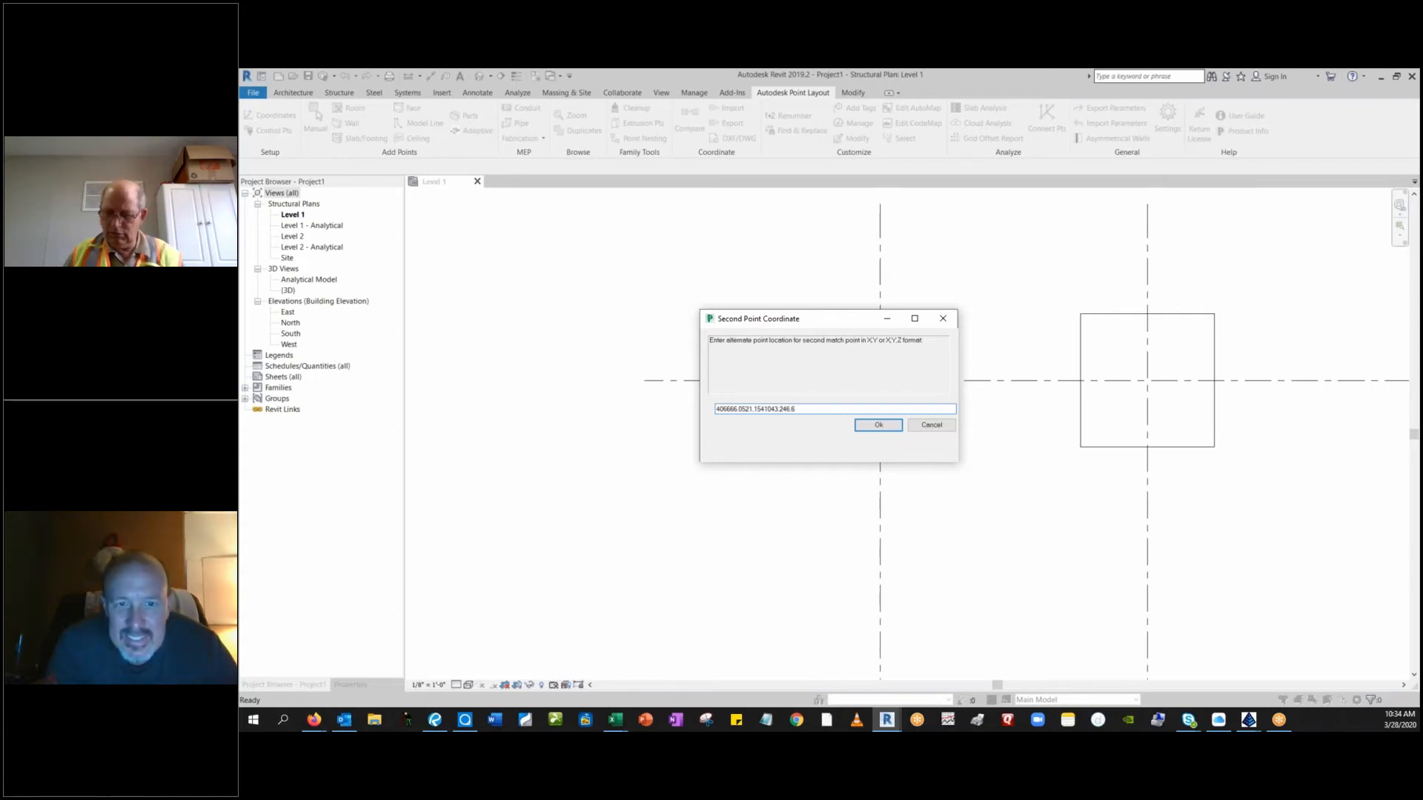
type("0.")
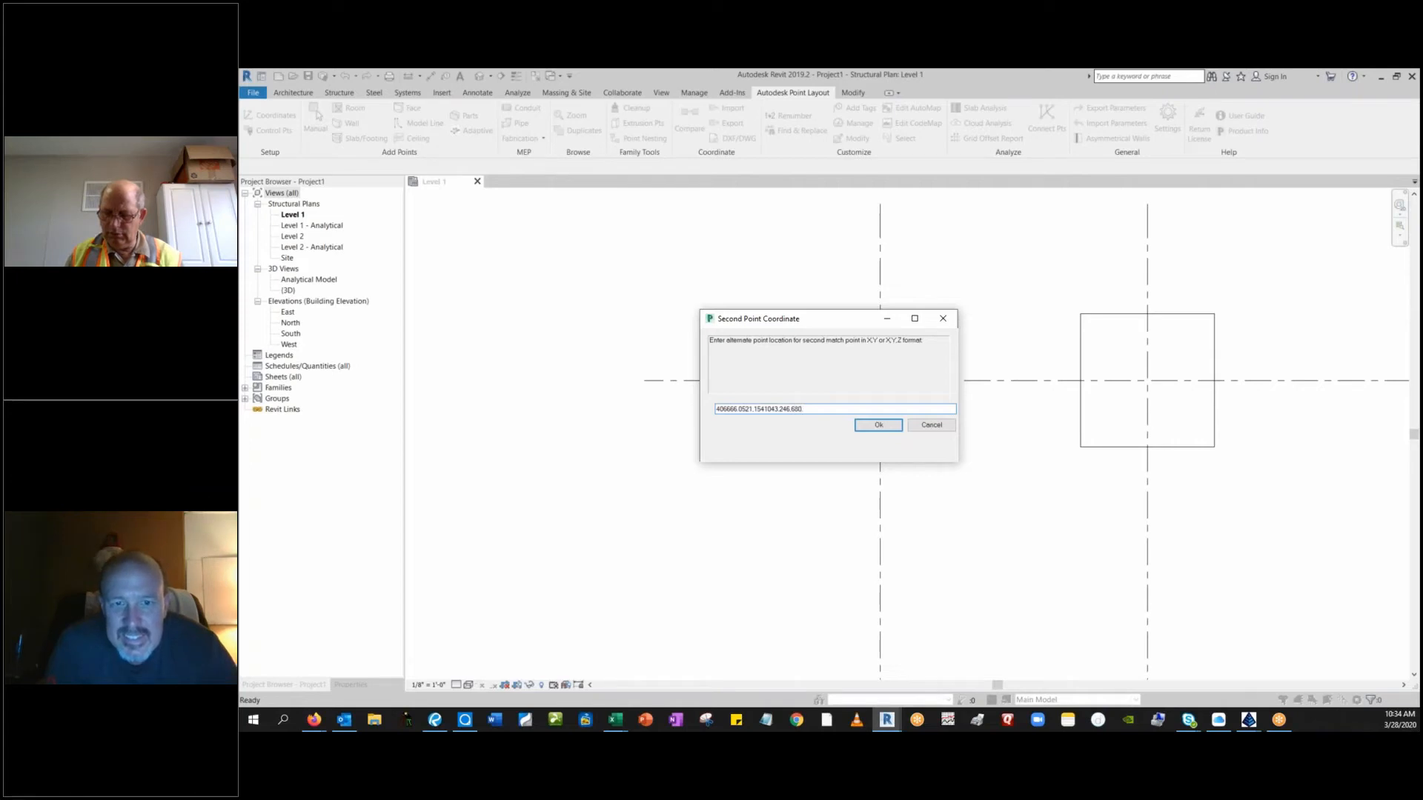
type("09")
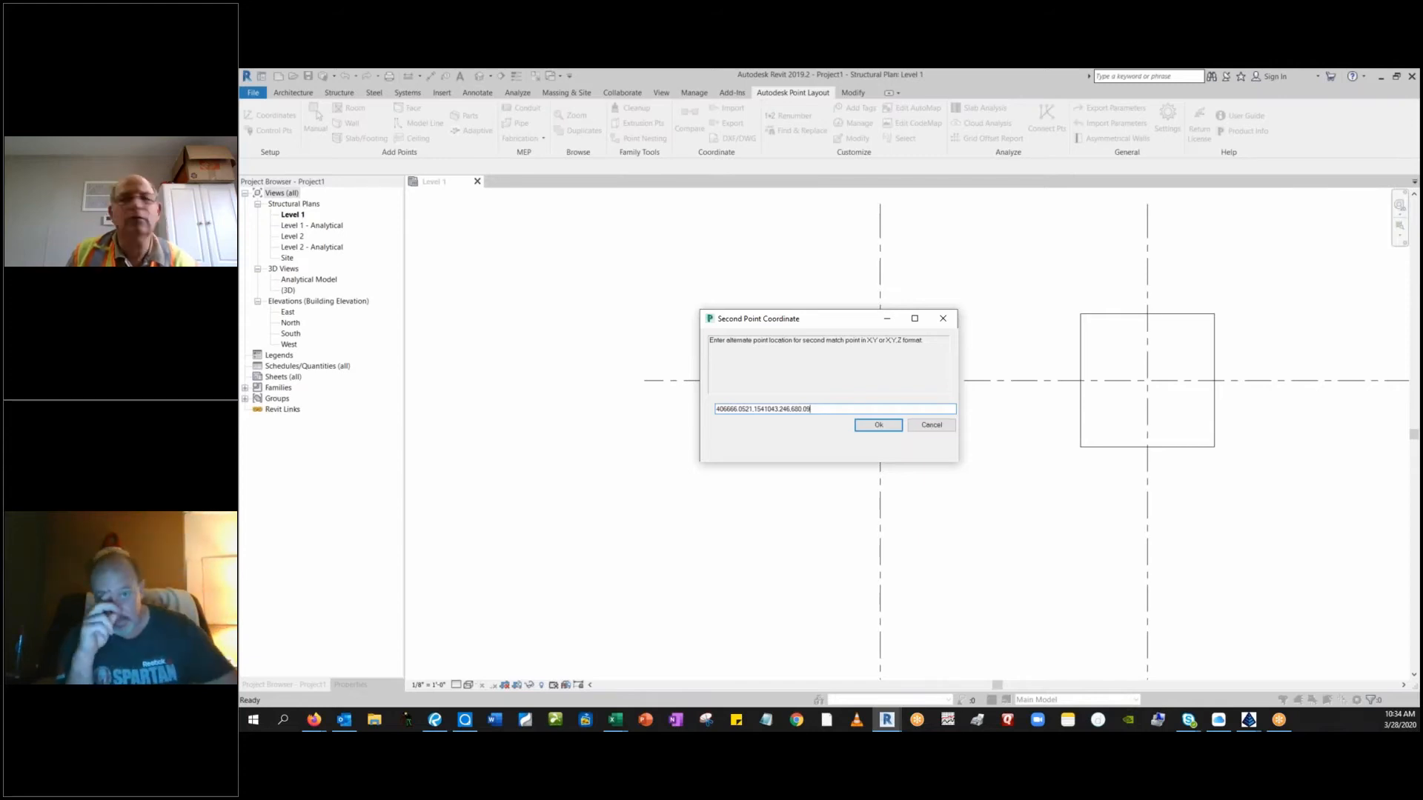
left_click(871, 426)
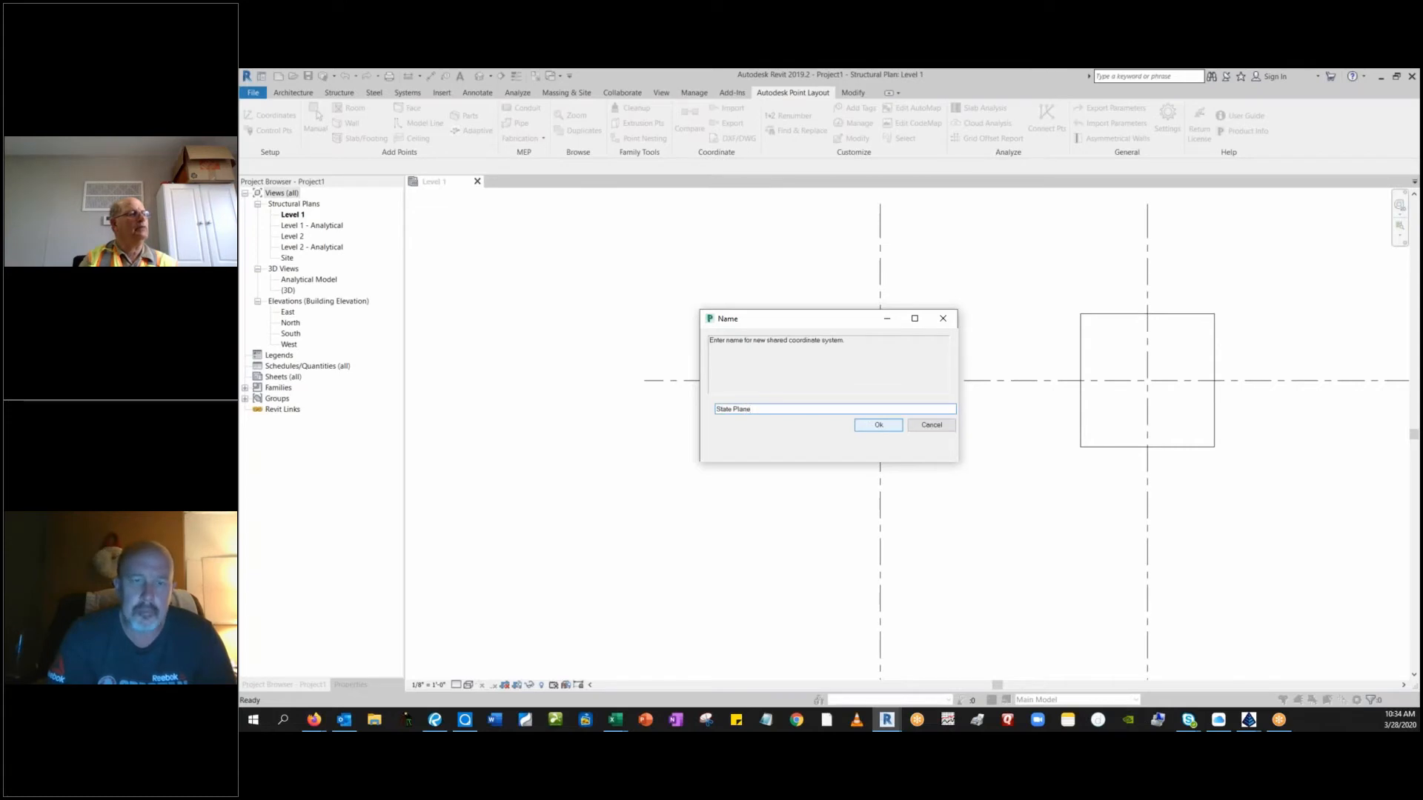
Name the new shared coordinate system State Plane and make it current.
left_click(886, 424)
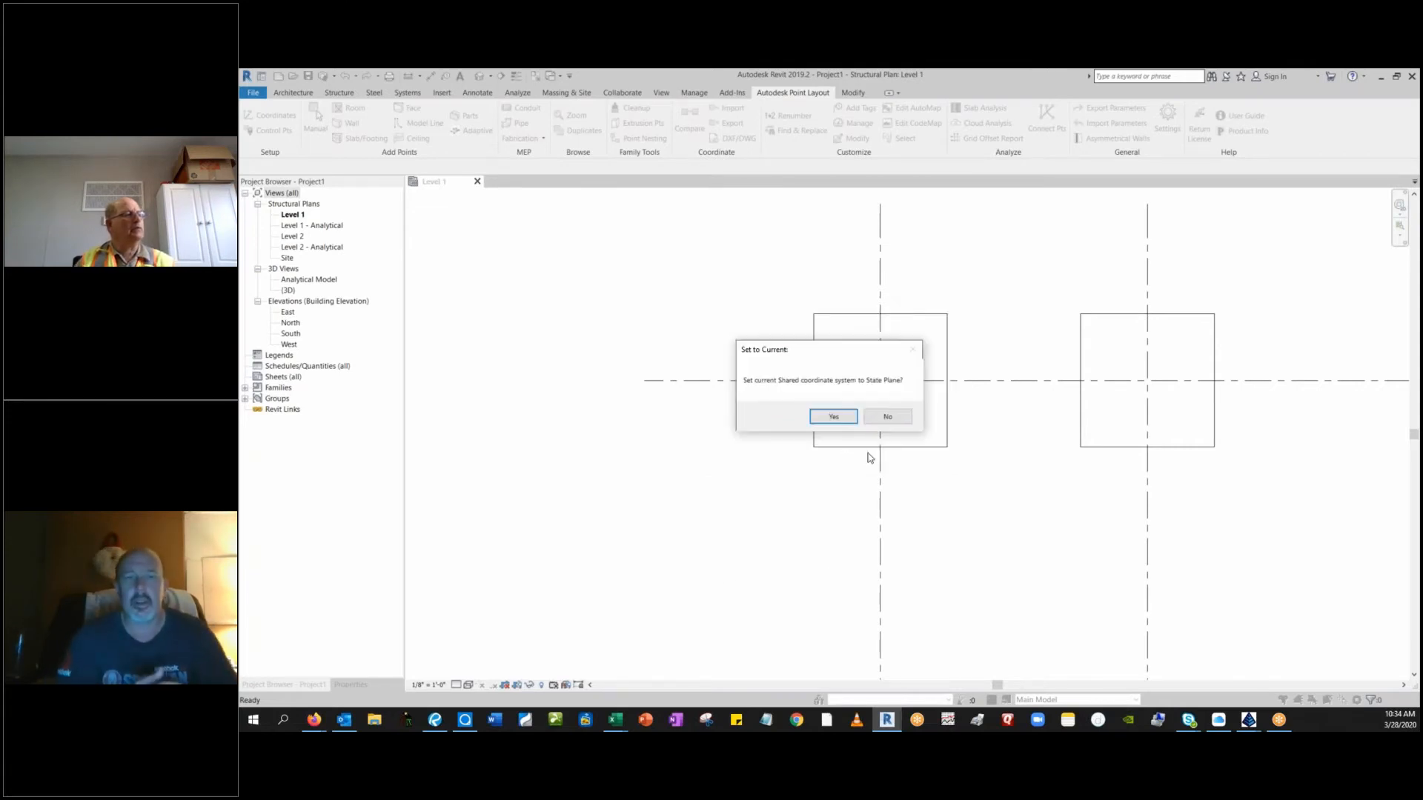
left_click(830, 417)
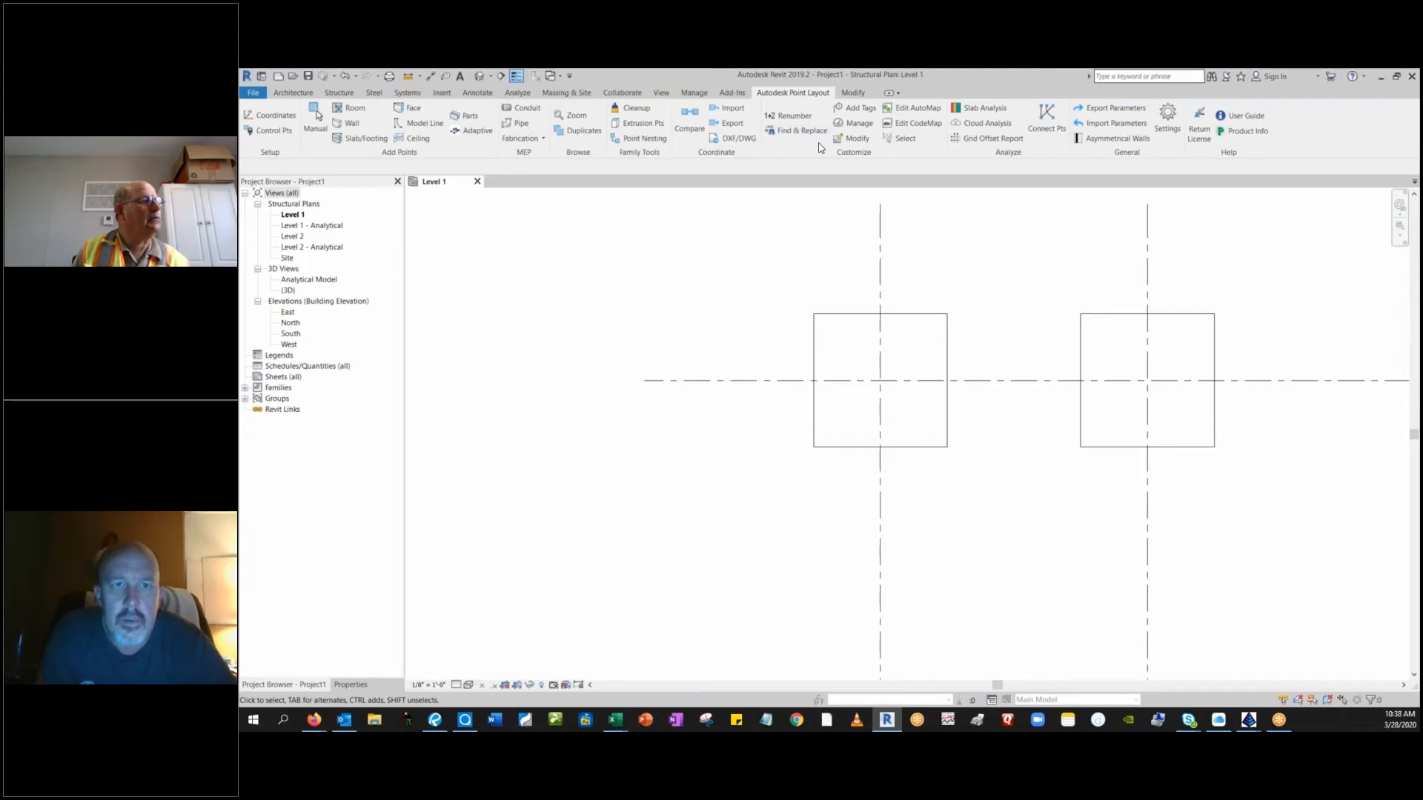
Try to load CRD File from the class exercise folder under DYNETICS MID CITY, WORKPLACE for importing location points.
left_click(732, 109)
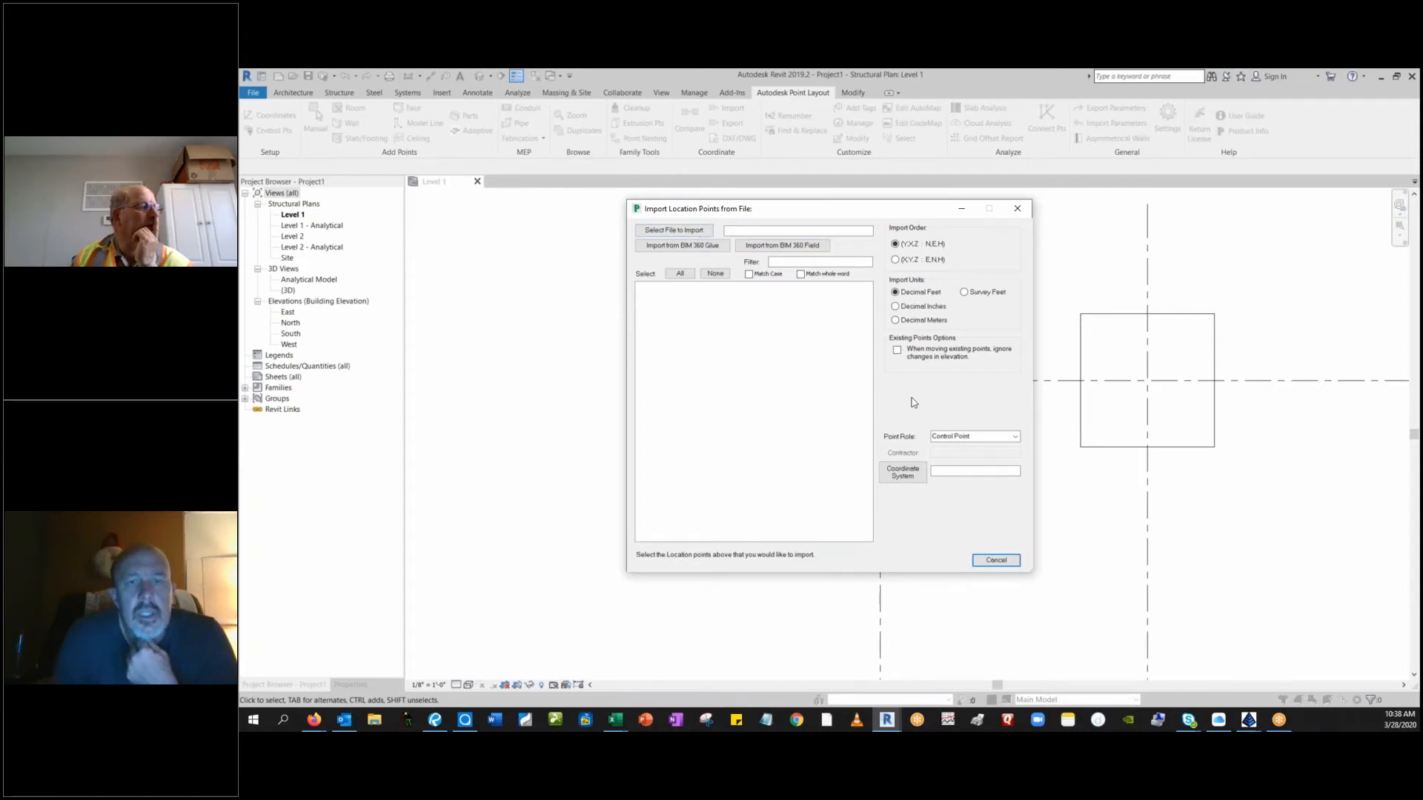
left_click(657, 231)
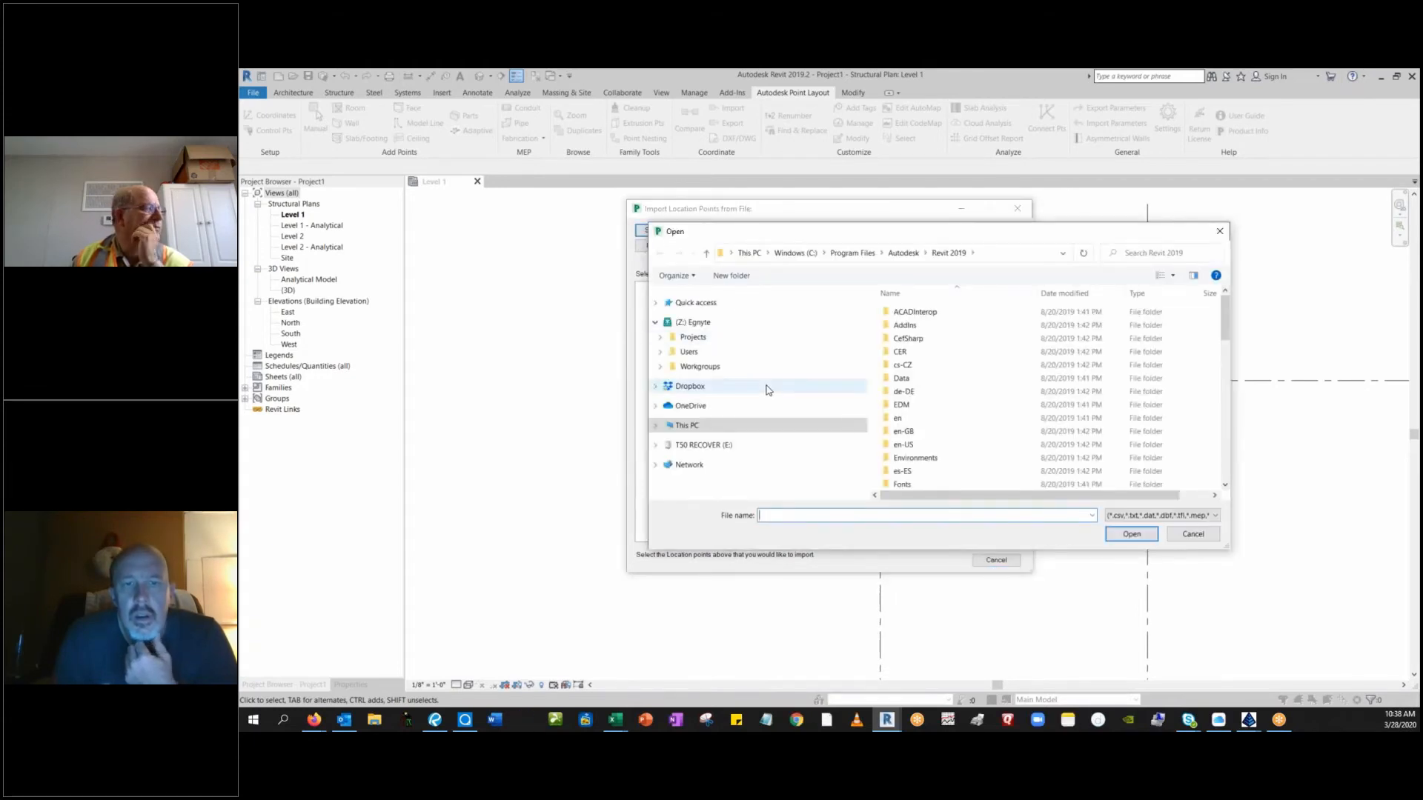
scroll(758, 384, "down", 8)
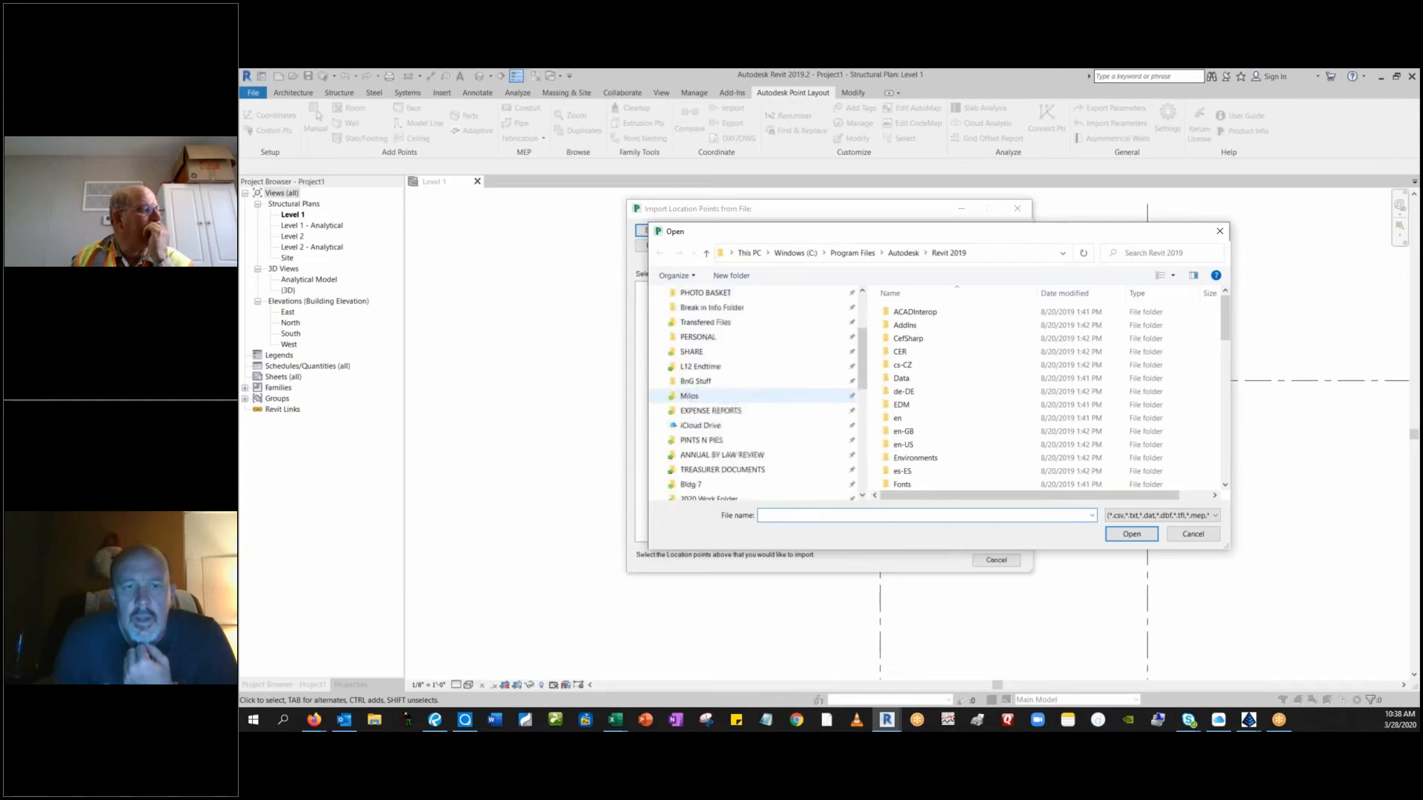
scroll(755, 408, "up", 5)
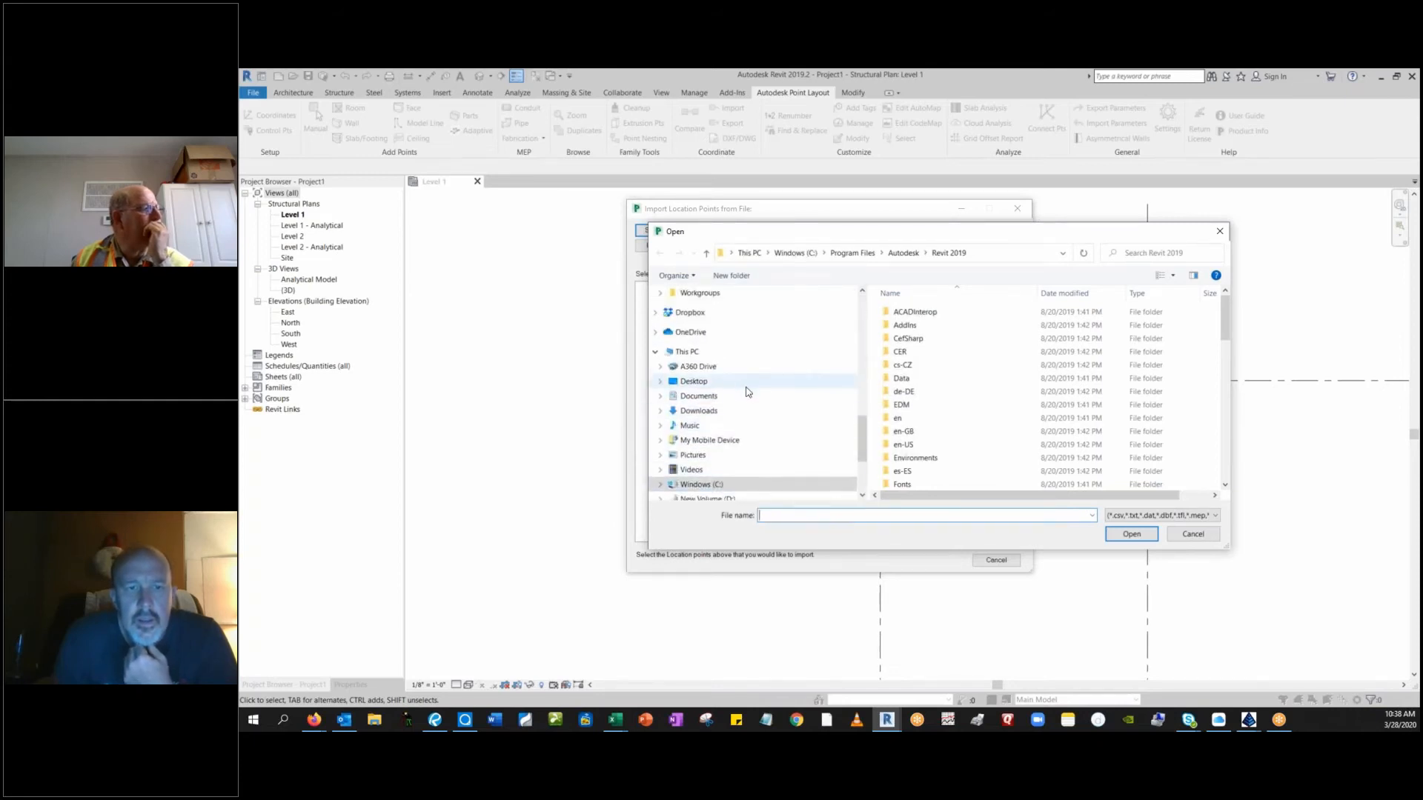
scroll(747, 389, "up", 4)
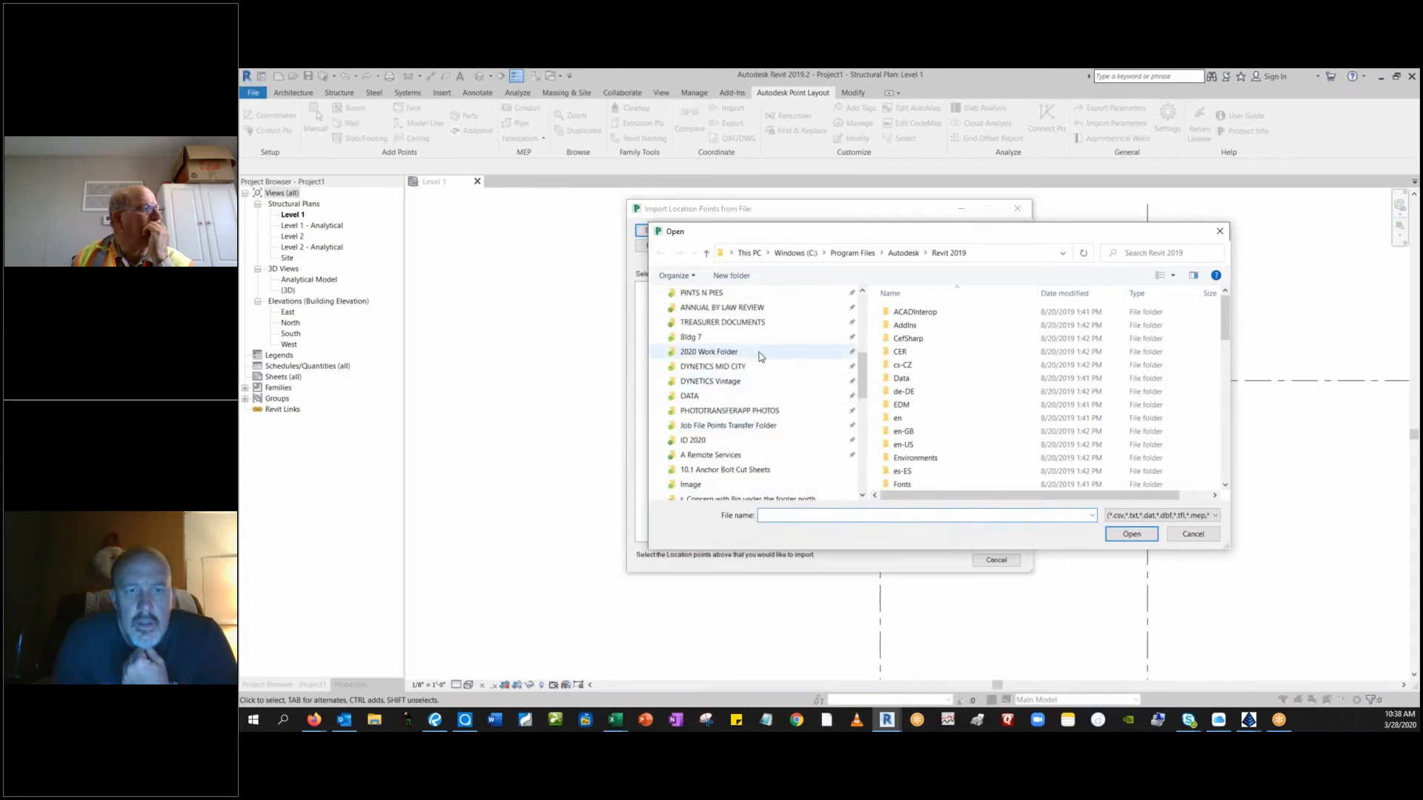
scroll(755, 362, "up", 1)
left_click(765, 367)
scroll(941, 429, "down", 5)
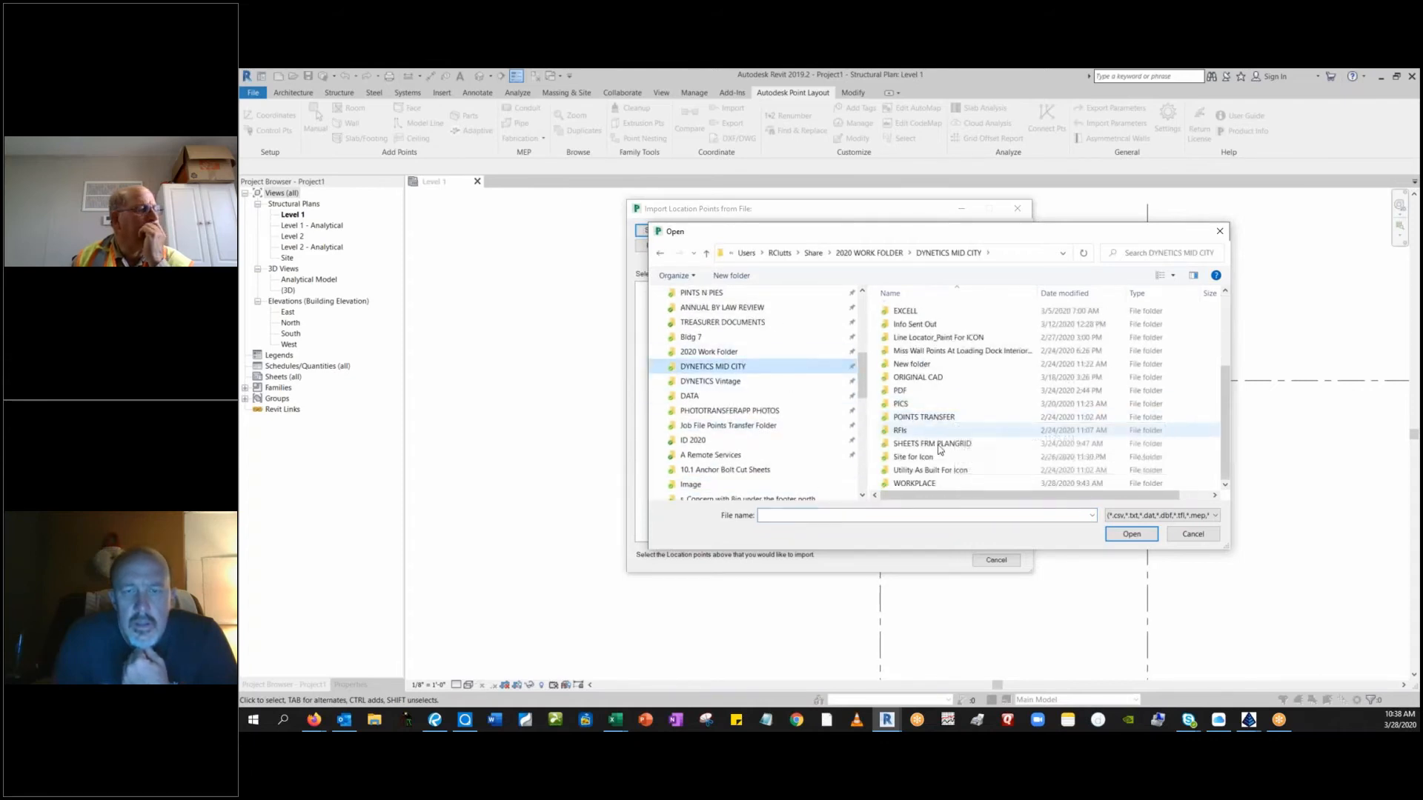
double_click(934, 445)
scroll(934, 452, "down", 3)
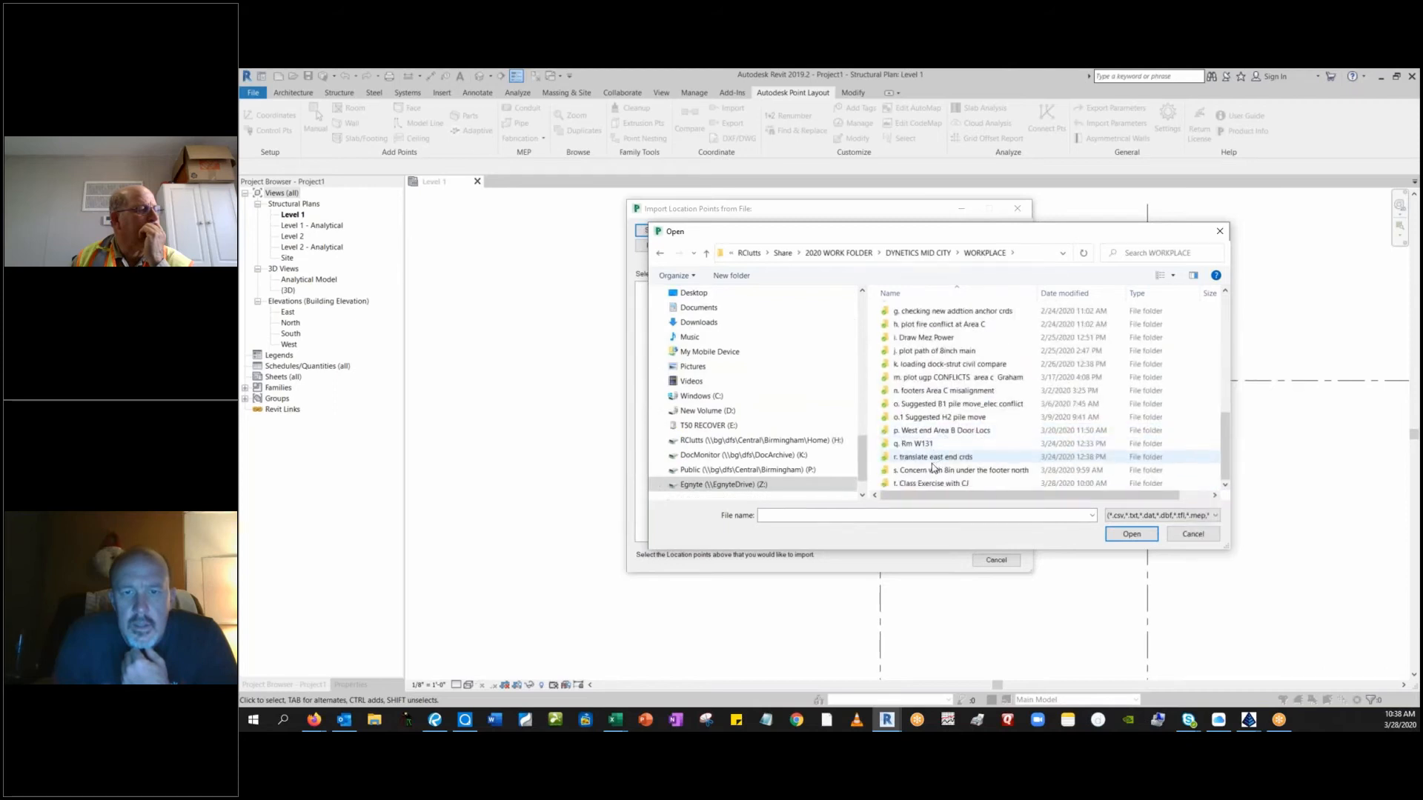
double_click(931, 481)
left_click(935, 327)
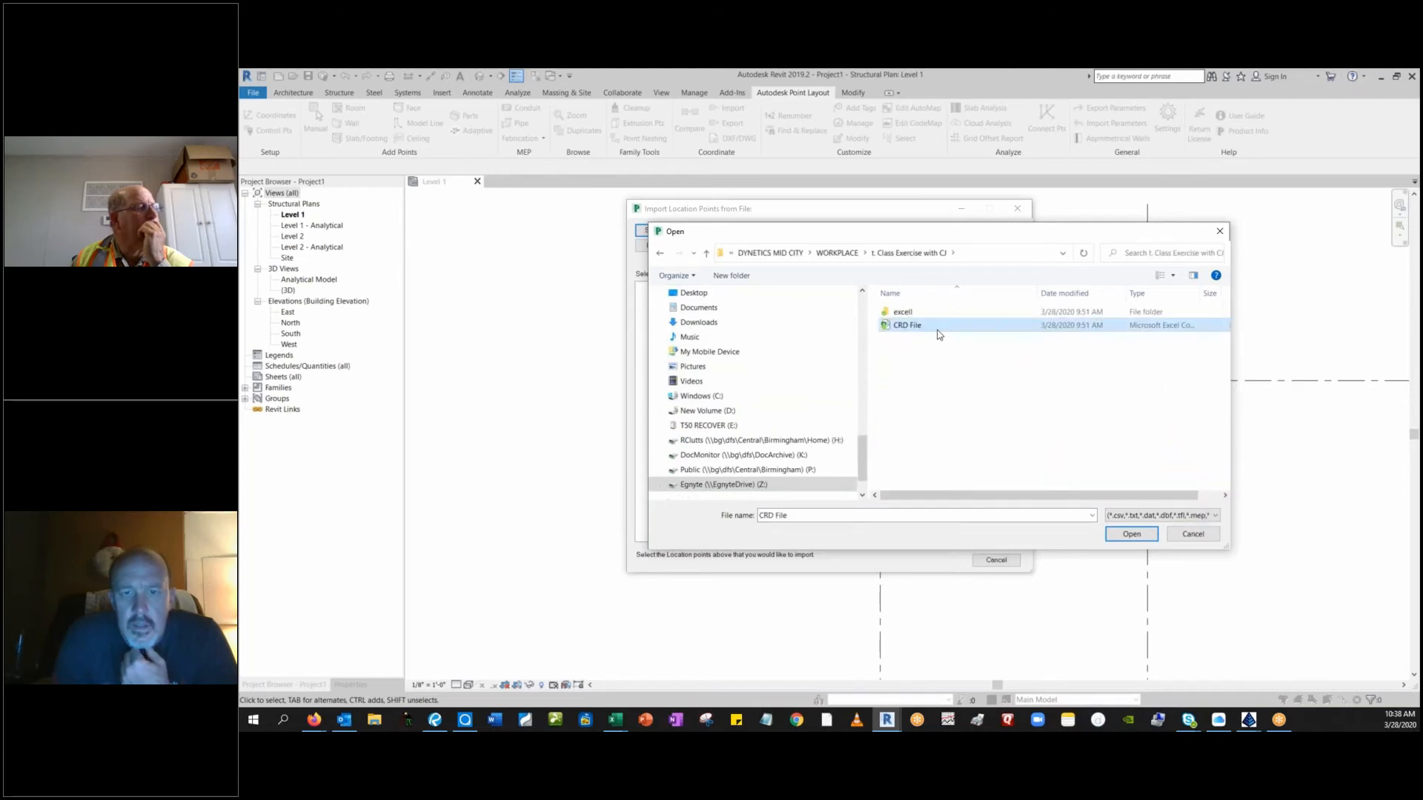
left_click(1132, 534)
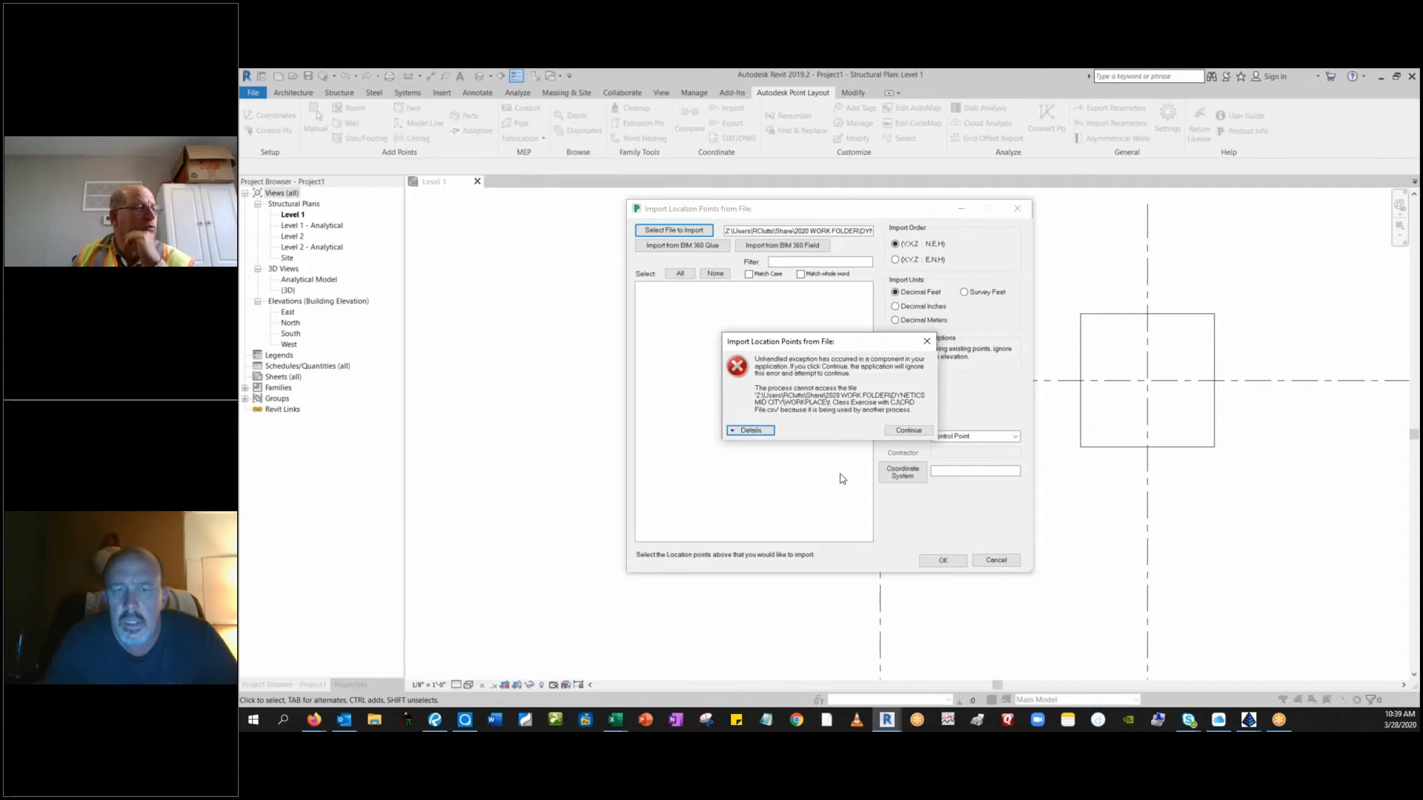
left_click(926, 342)
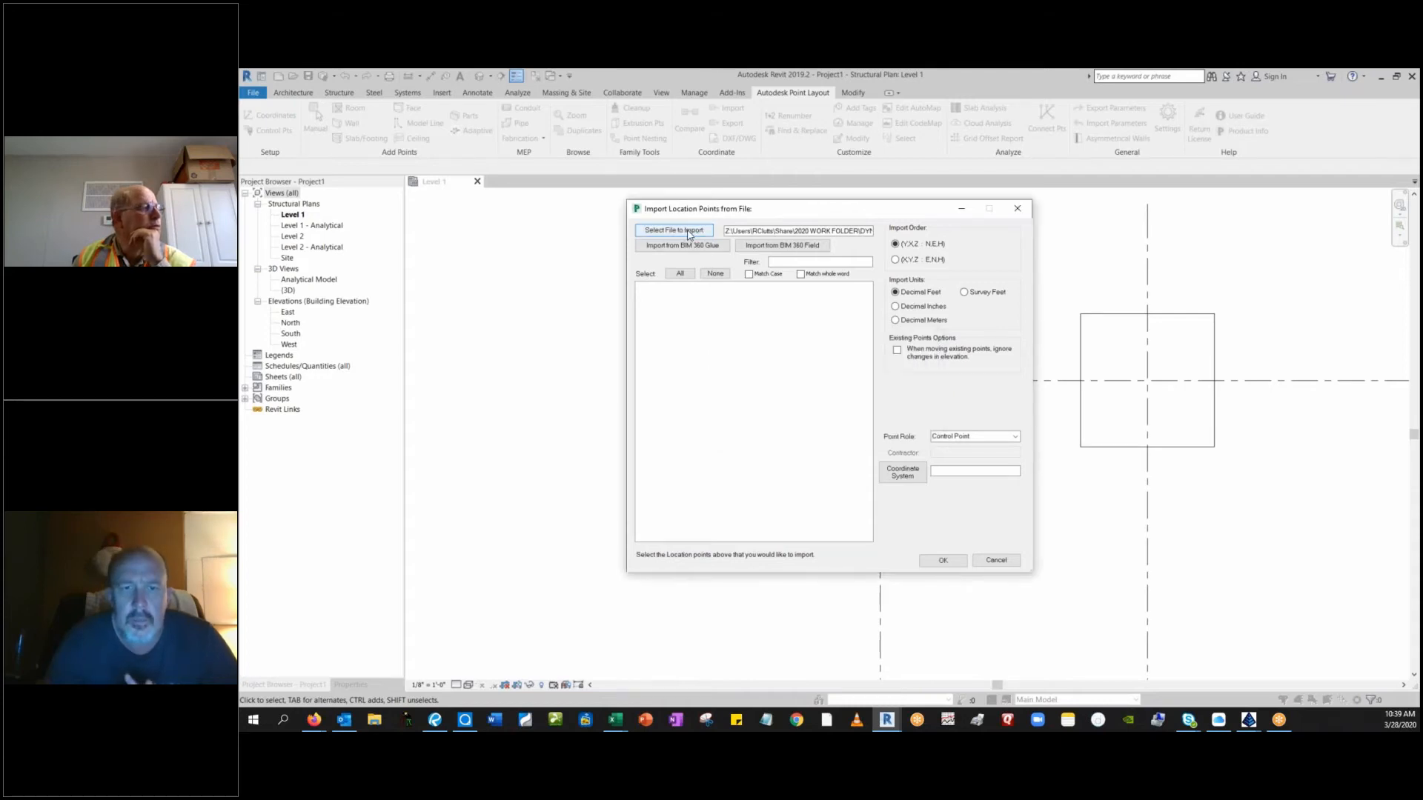
left_click(689, 231)
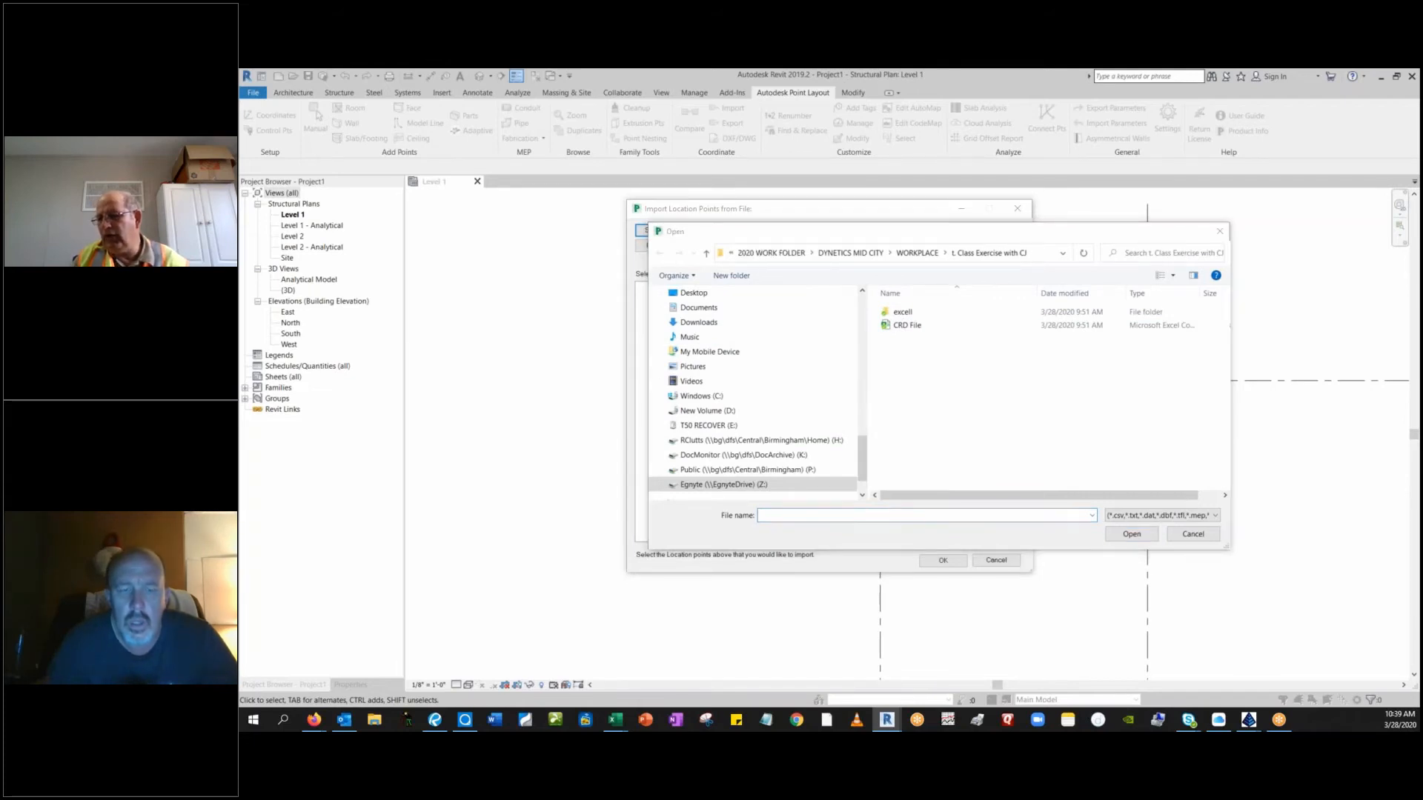
key("super+d")
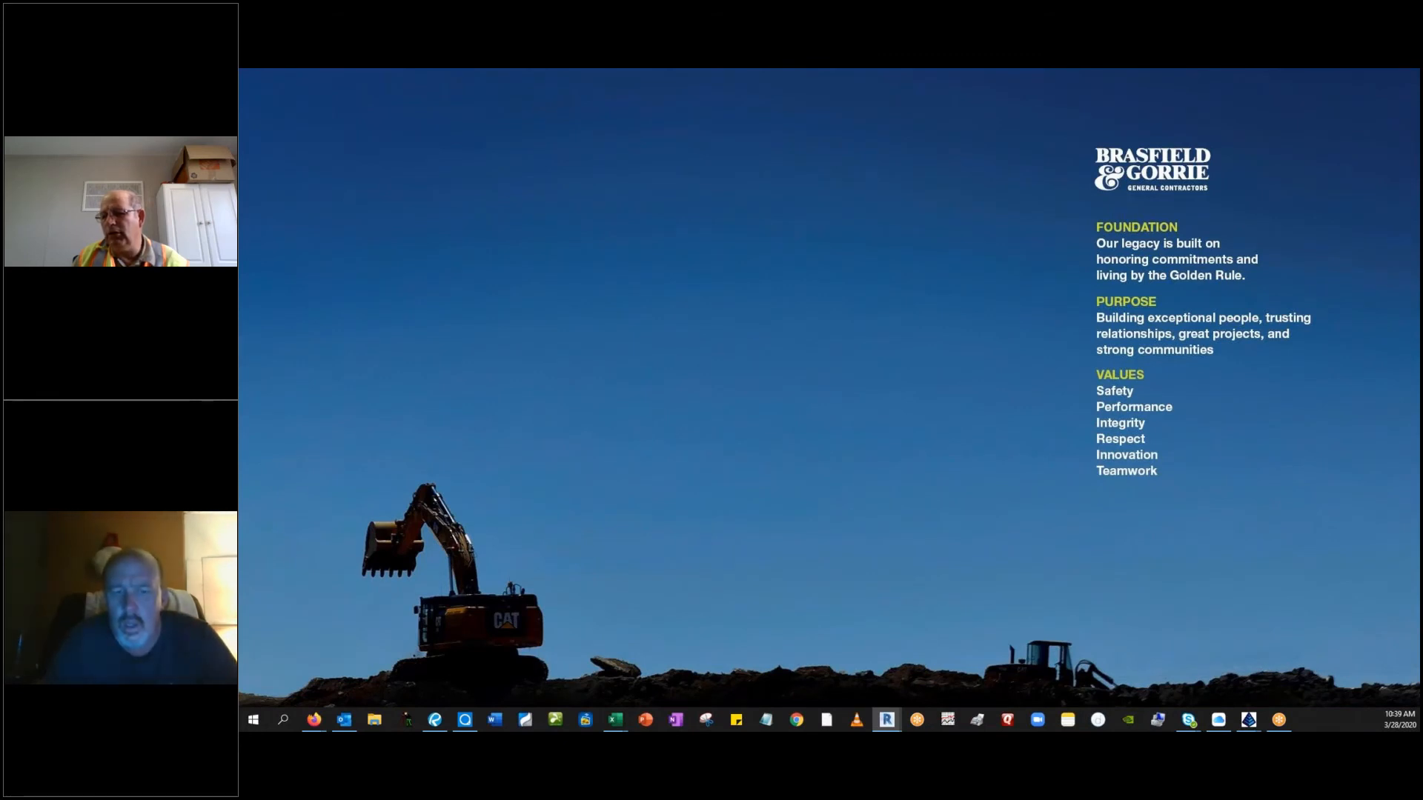
key("super+d")
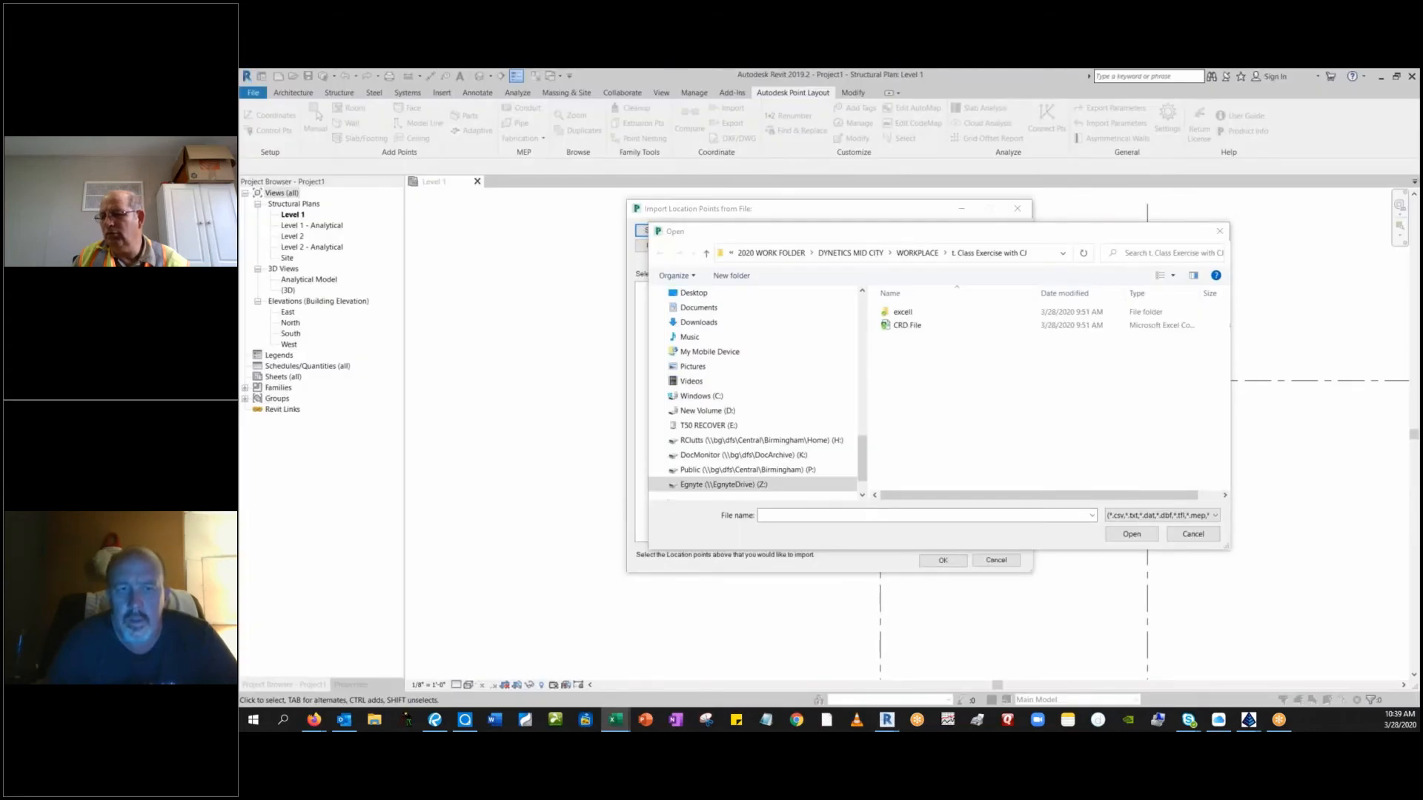
key("super+d")
key("super+d")
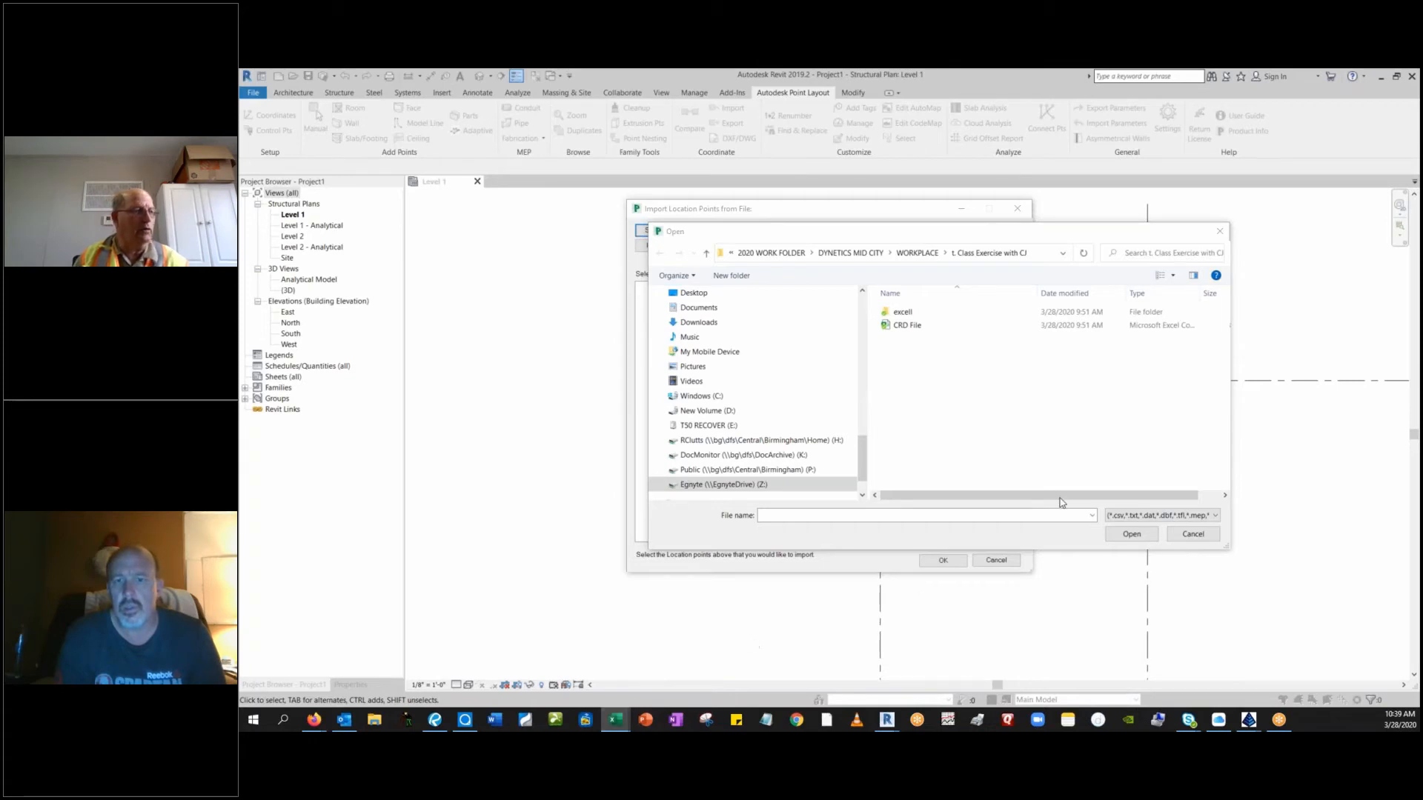
left_click(1219, 232)
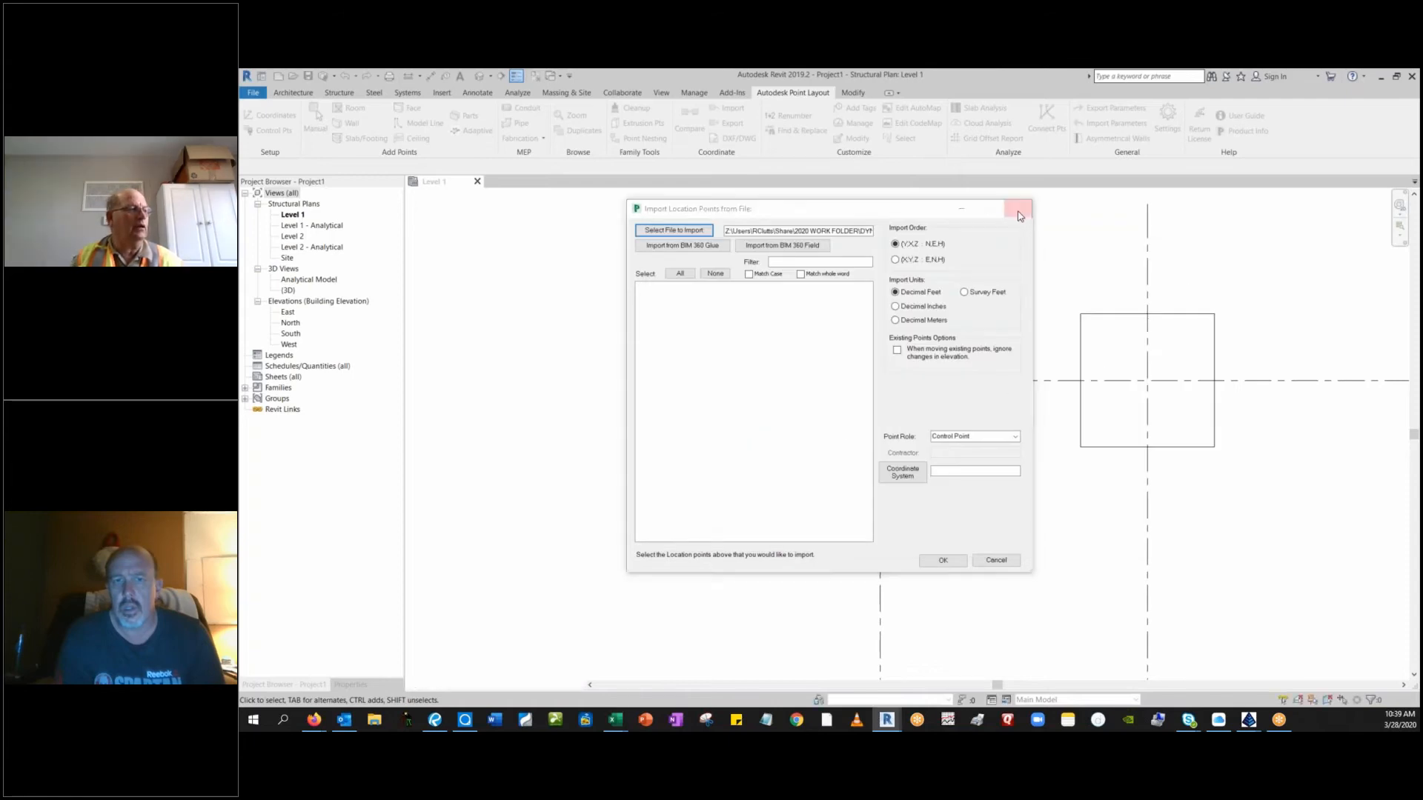
left_click(1019, 216)
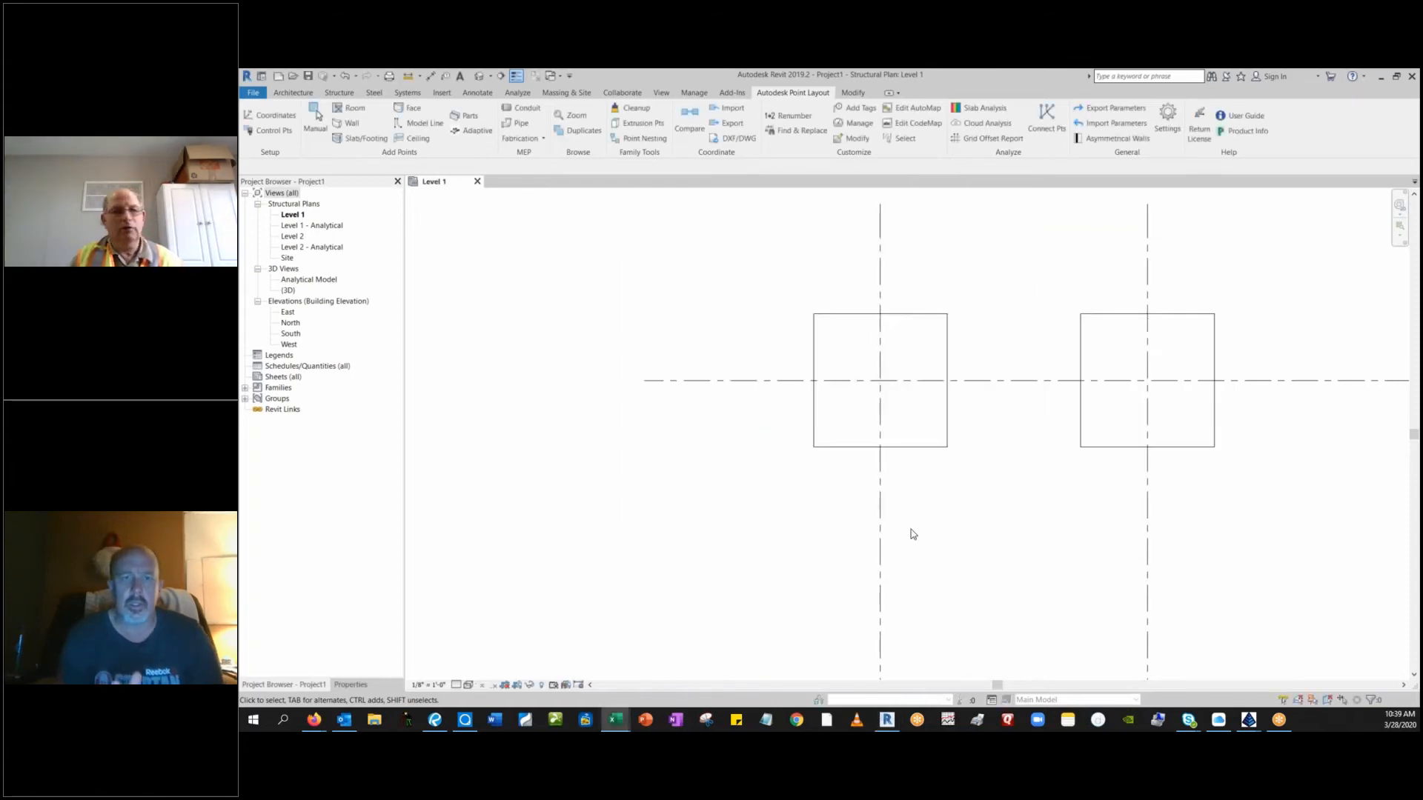
Switch to Carlson Survey and set New 8inch_New Gas.crd as the current coordinate file.
left_click(1380, 77)
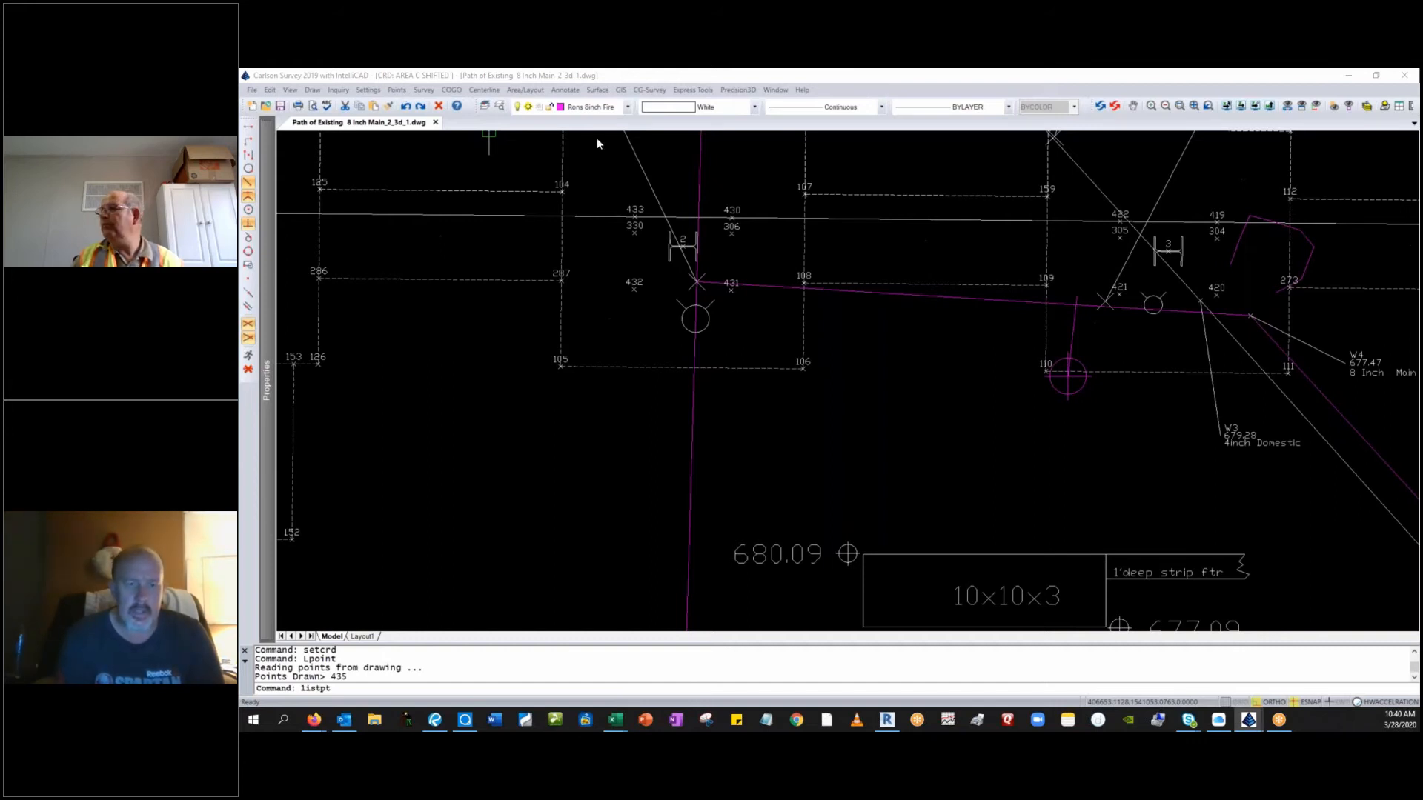
key("Return")
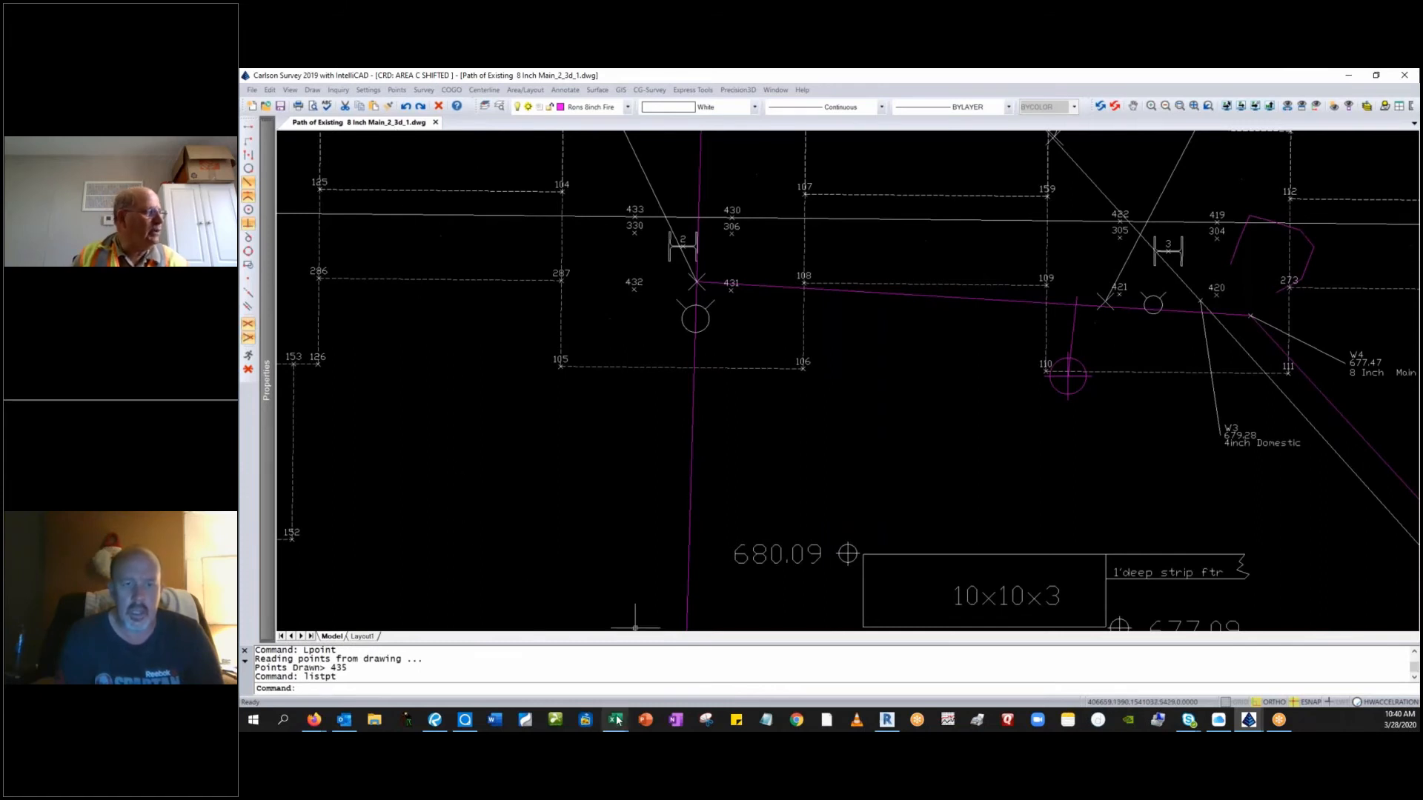
mouse_move(613, 725)
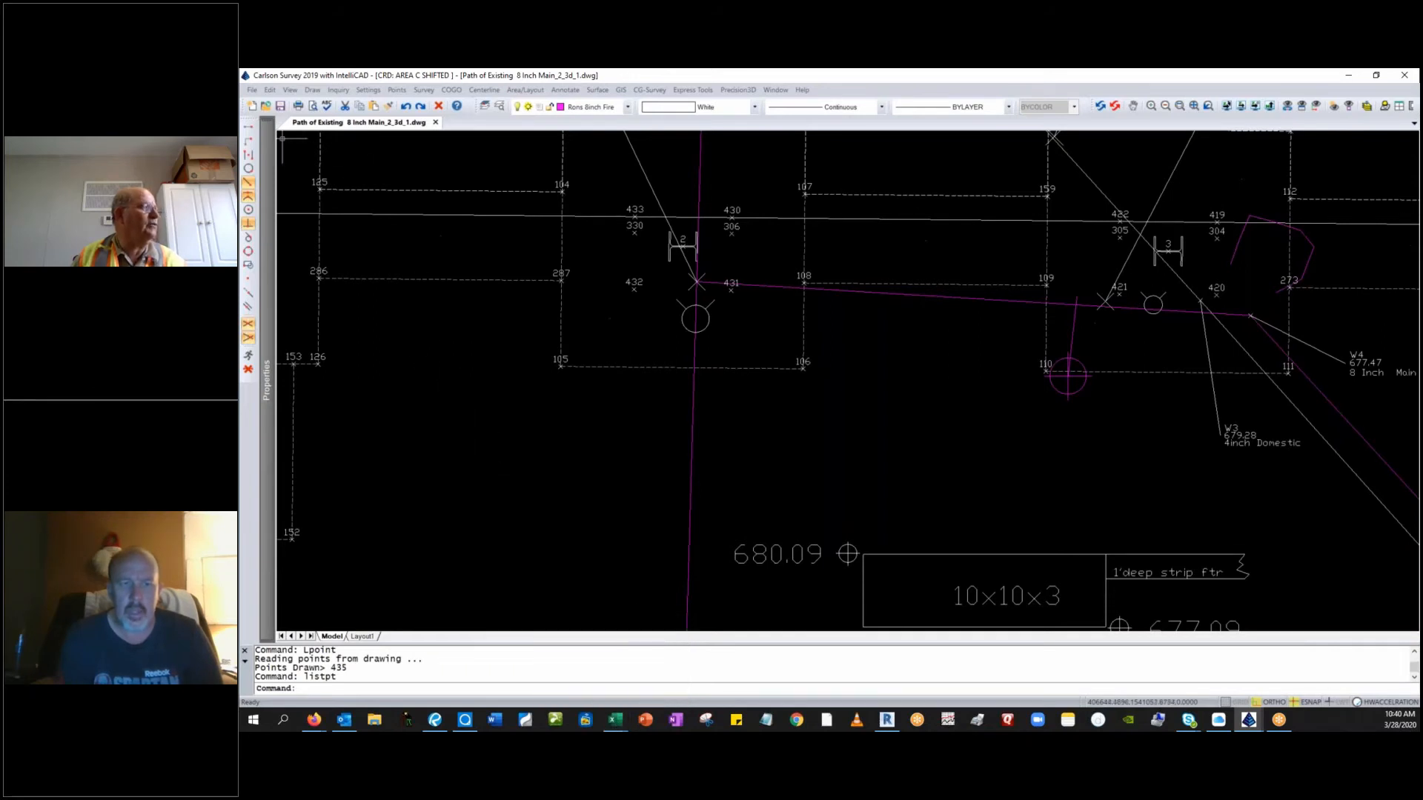
left_click(400, 91)
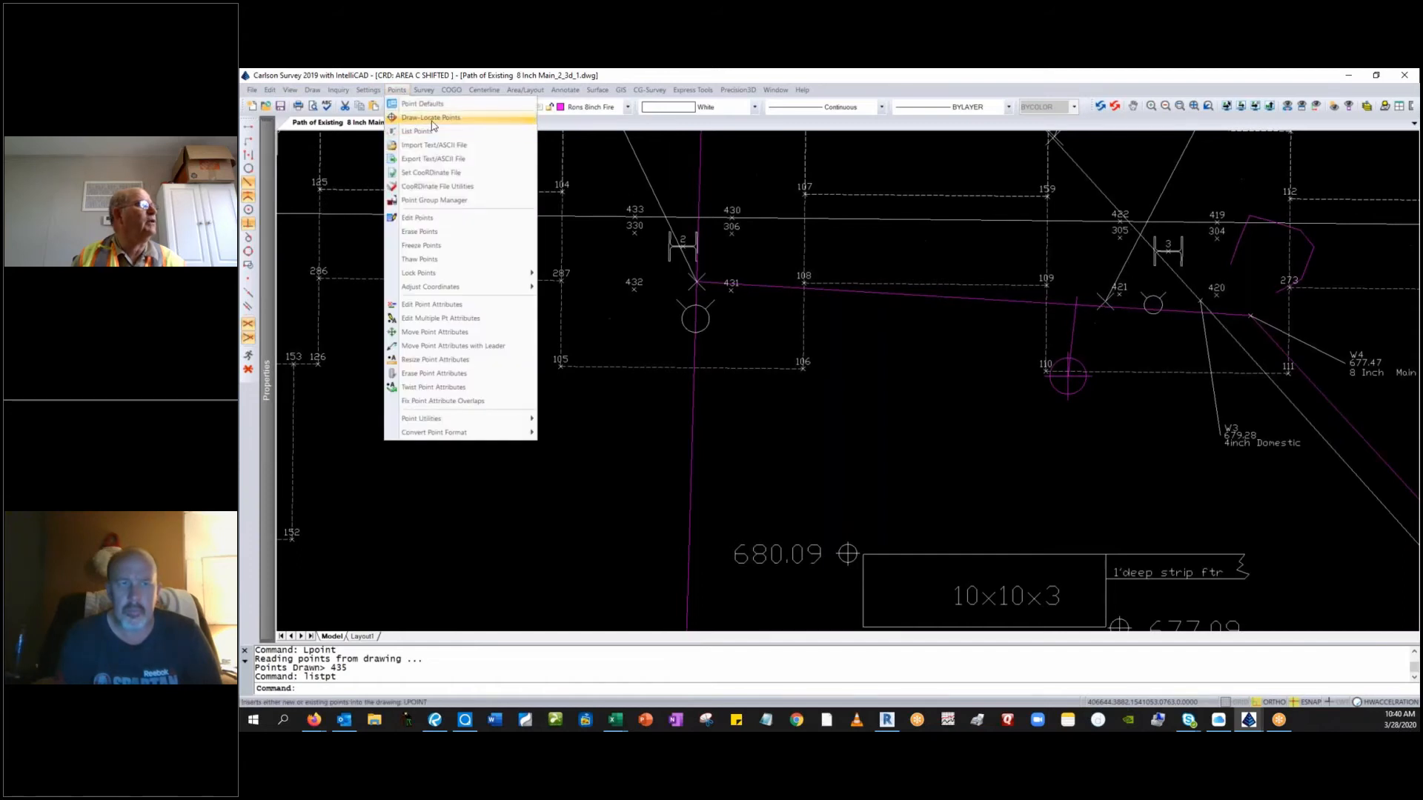
left_click(443, 174)
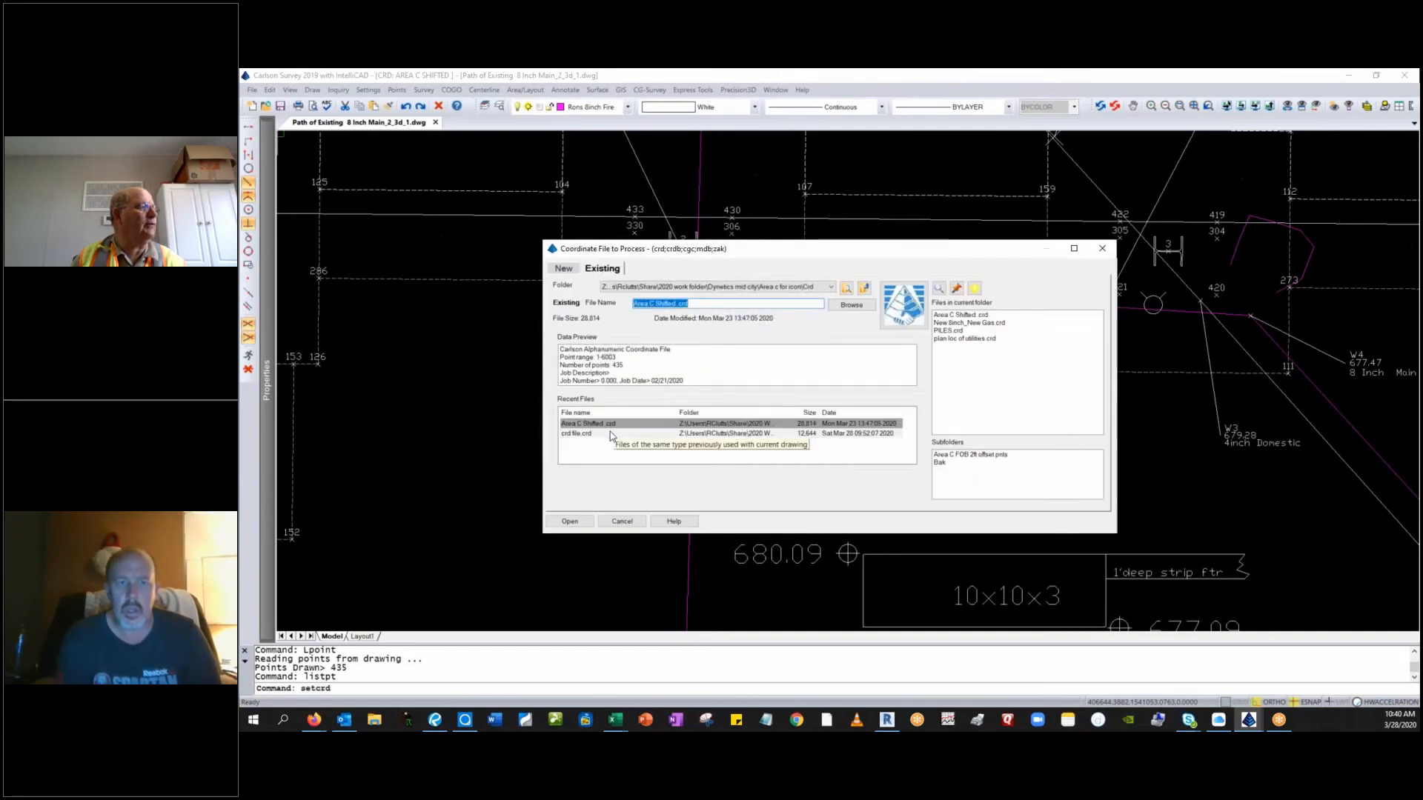
left_click(852, 305)
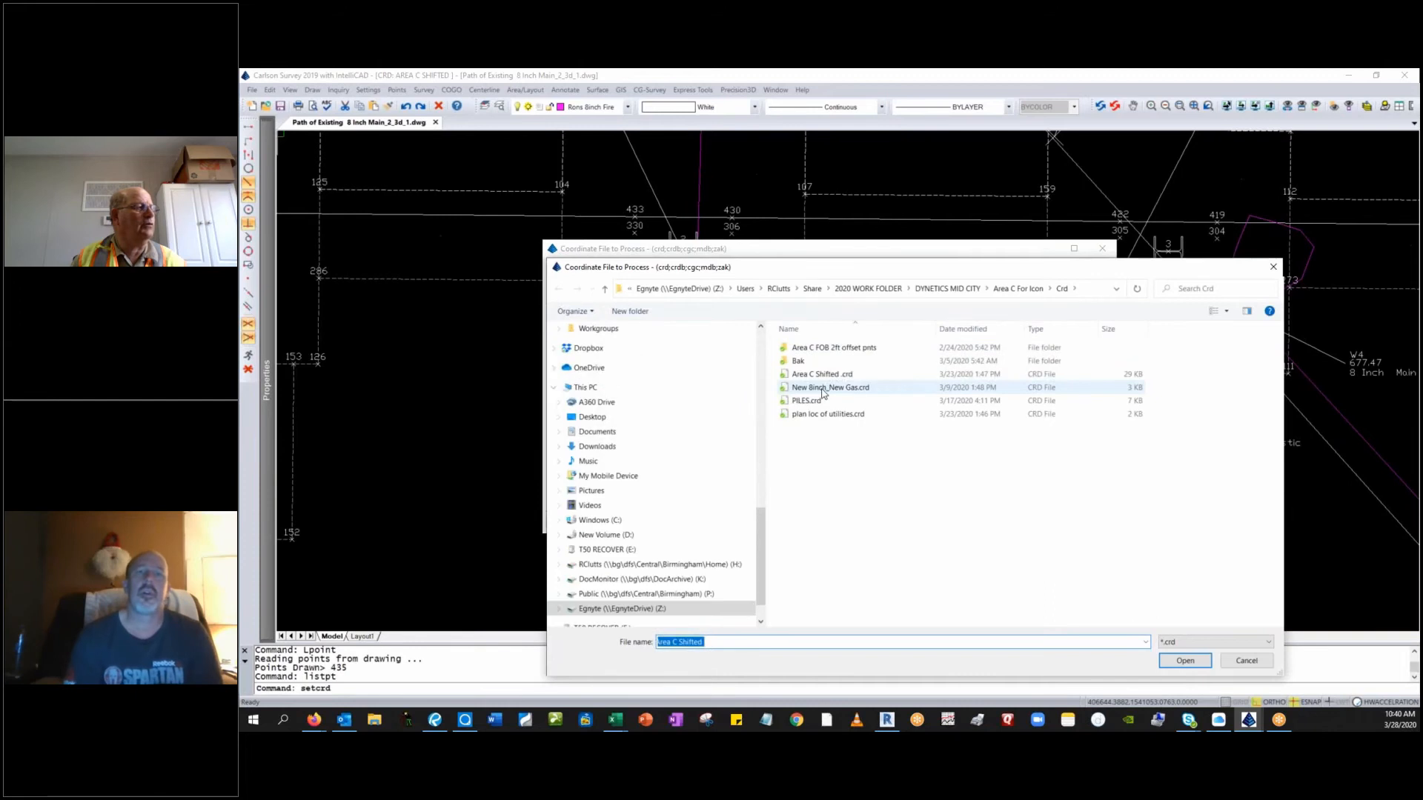
left_click(830, 387)
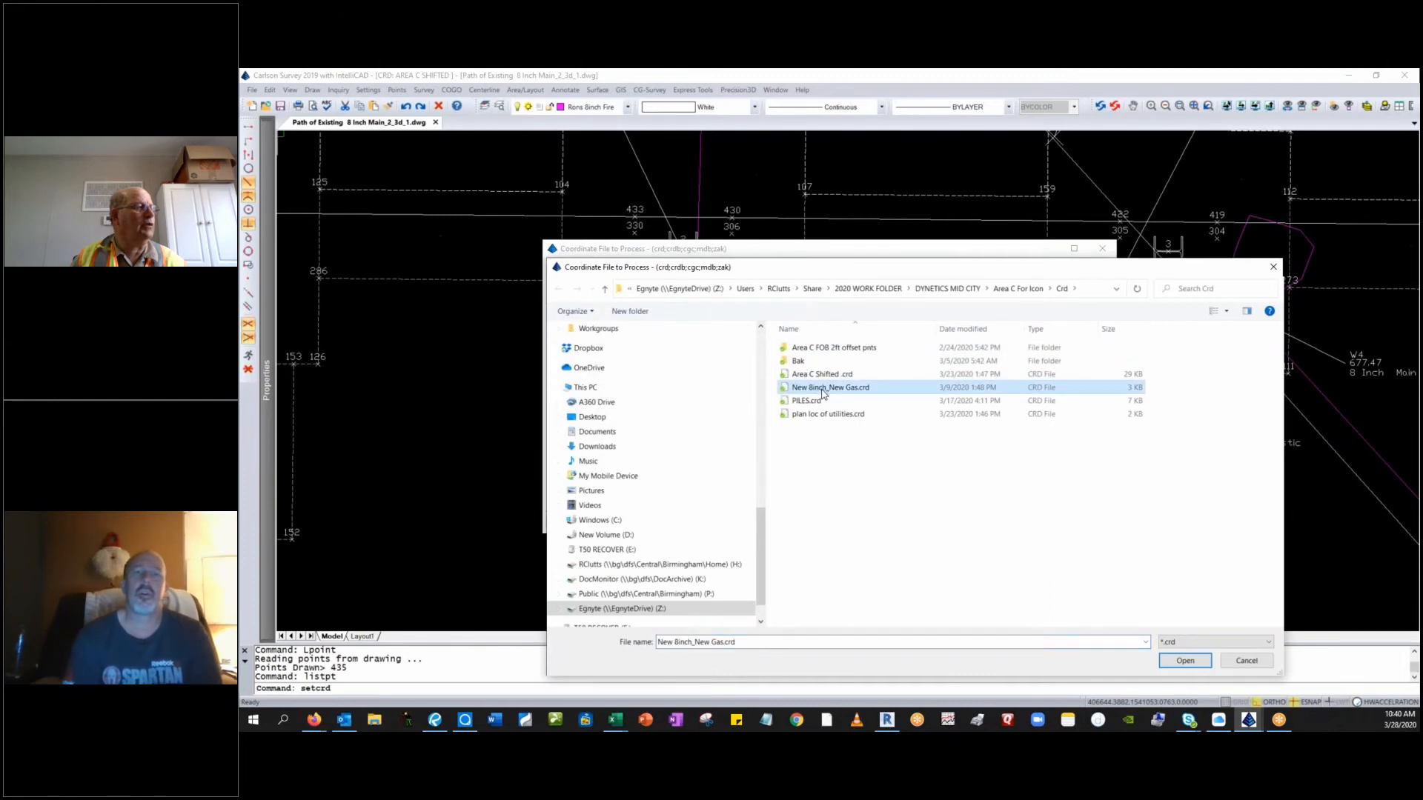
left_click(1184, 665)
left_click(585, 519)
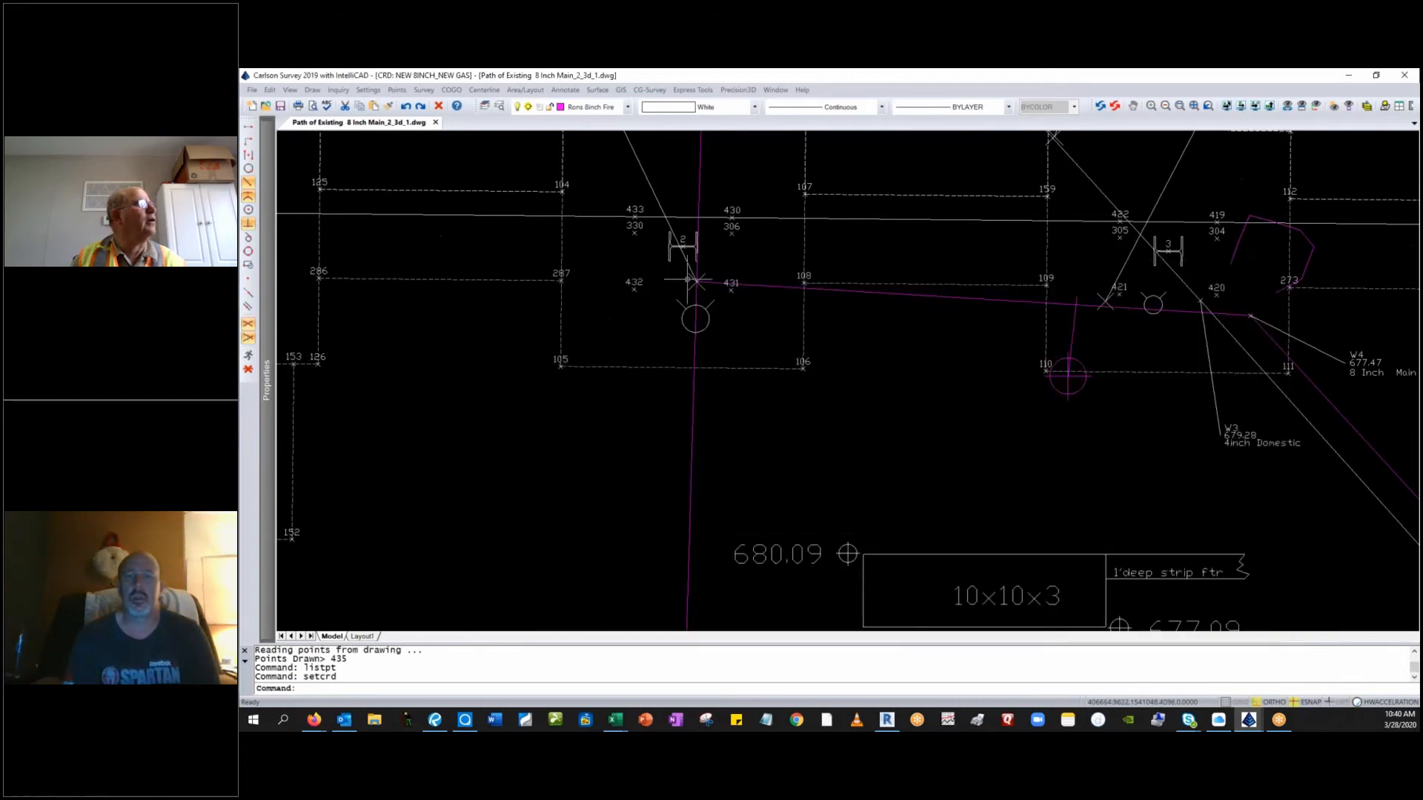
left_click(1349, 75)
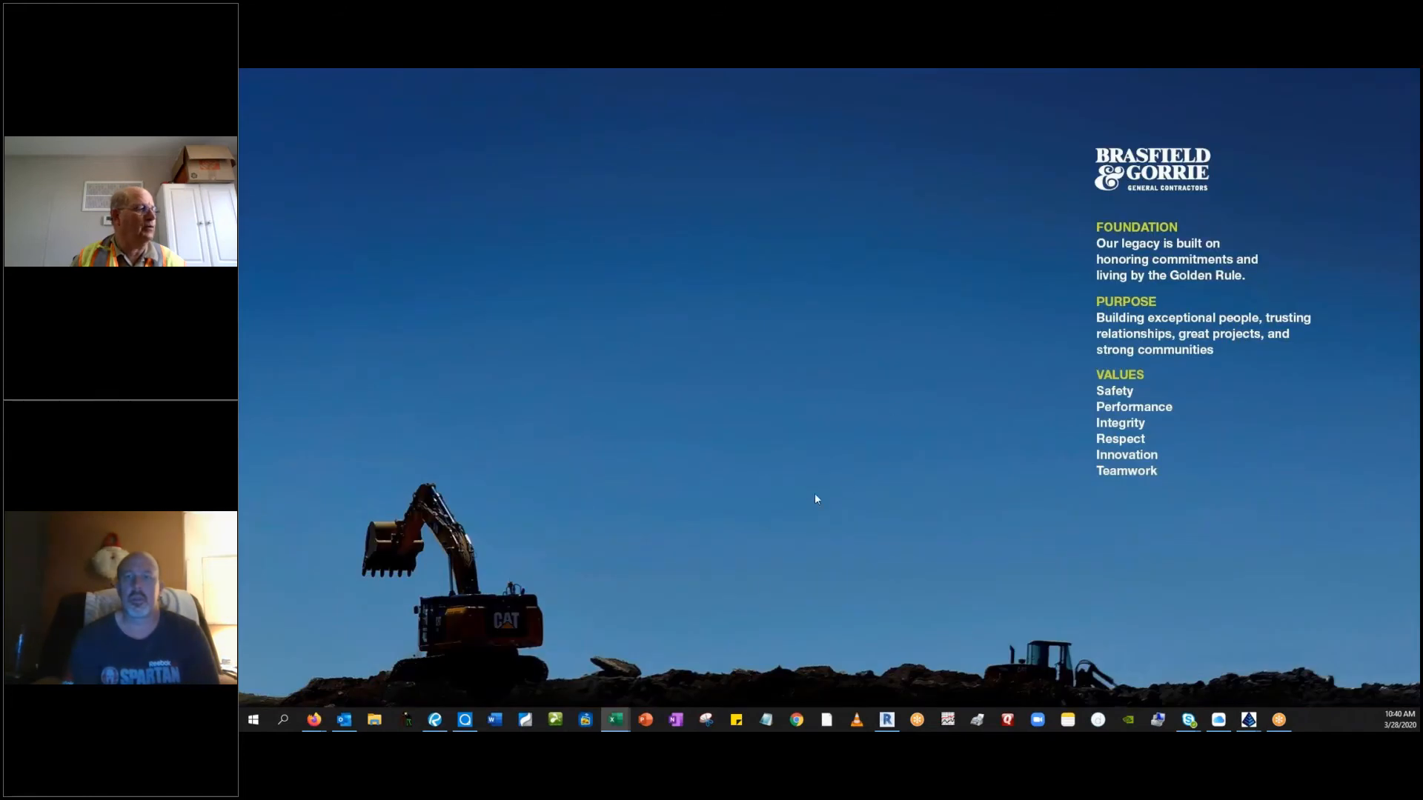
Switch back to Revit and try again to load CRD File for importing location points.
left_click(879, 718)
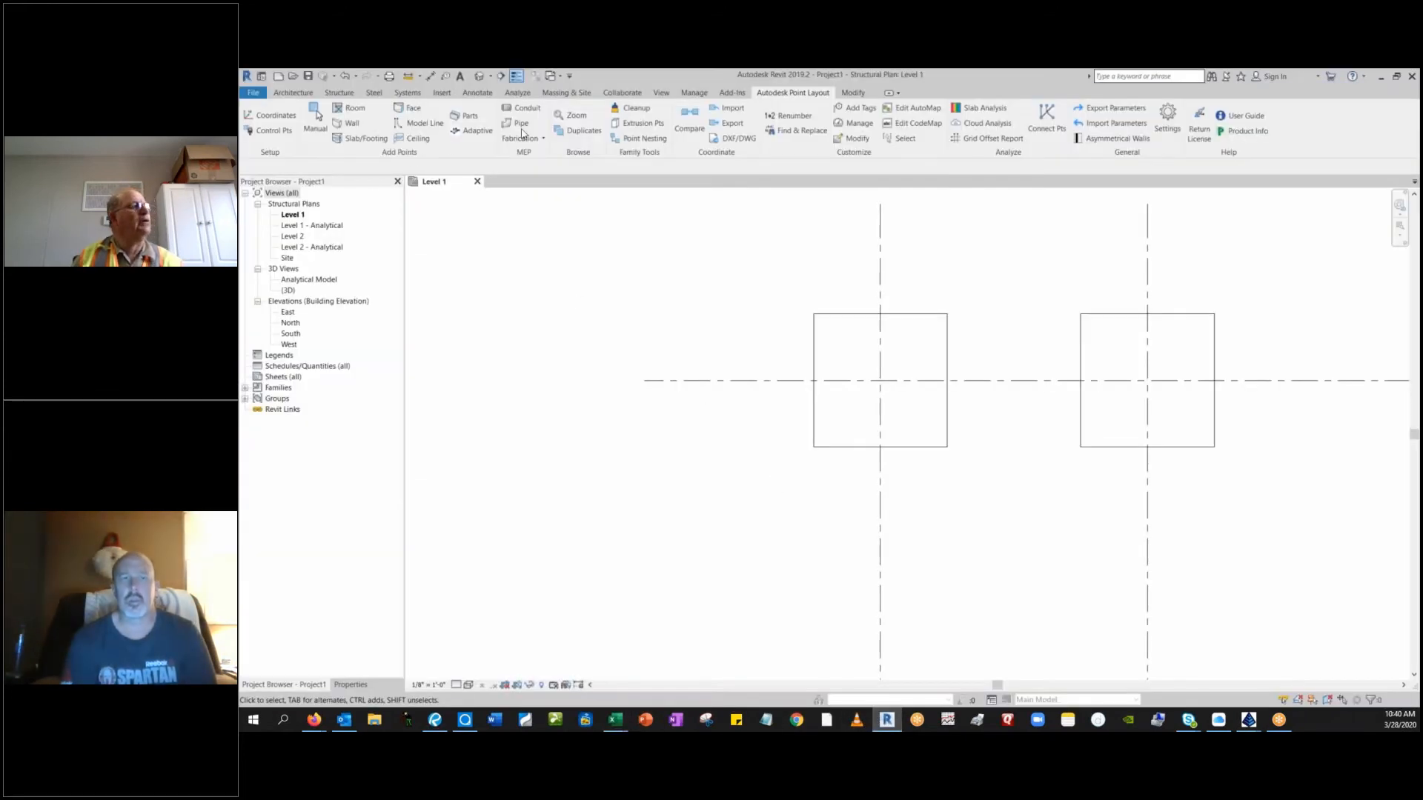
left_click(729, 108)
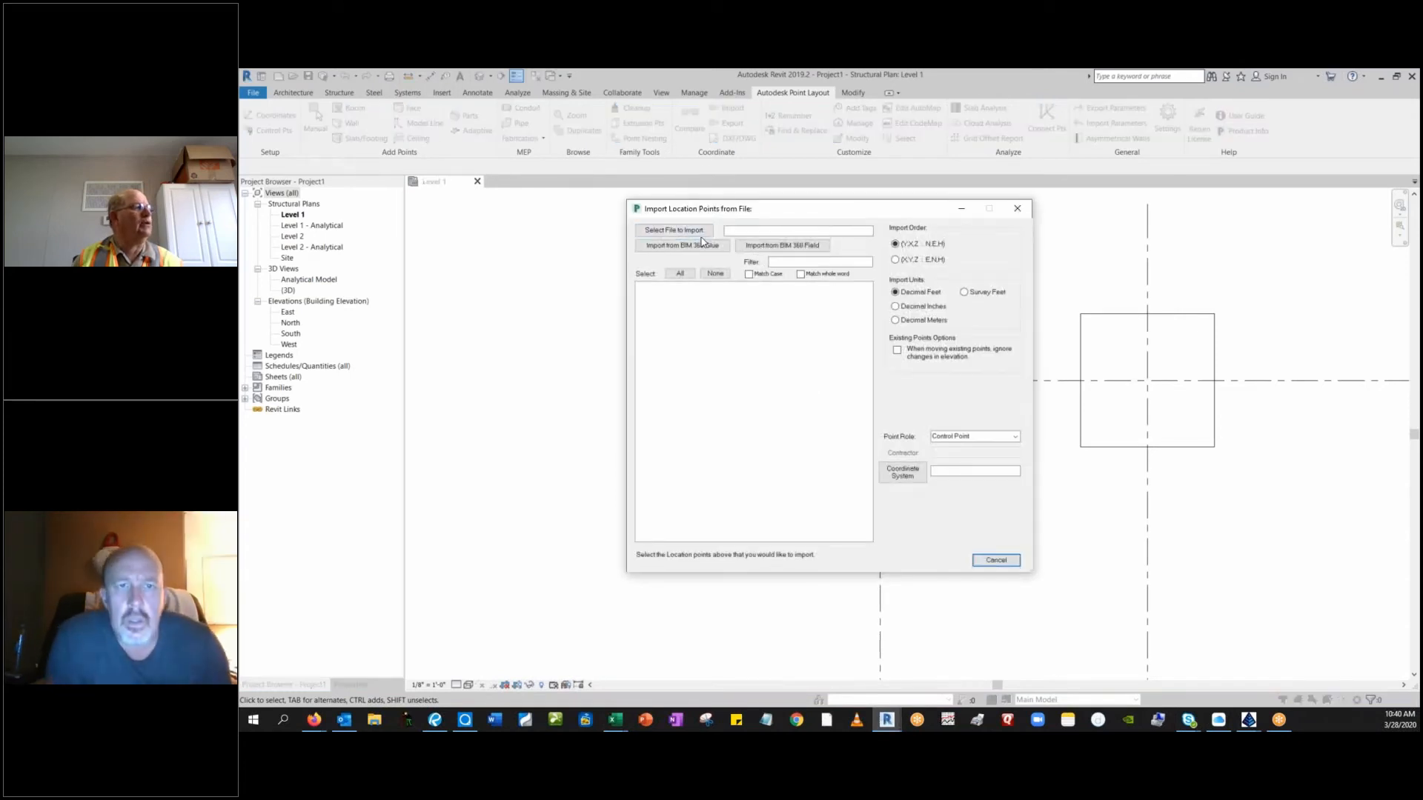
left_click(674, 230)
left_click(909, 325)
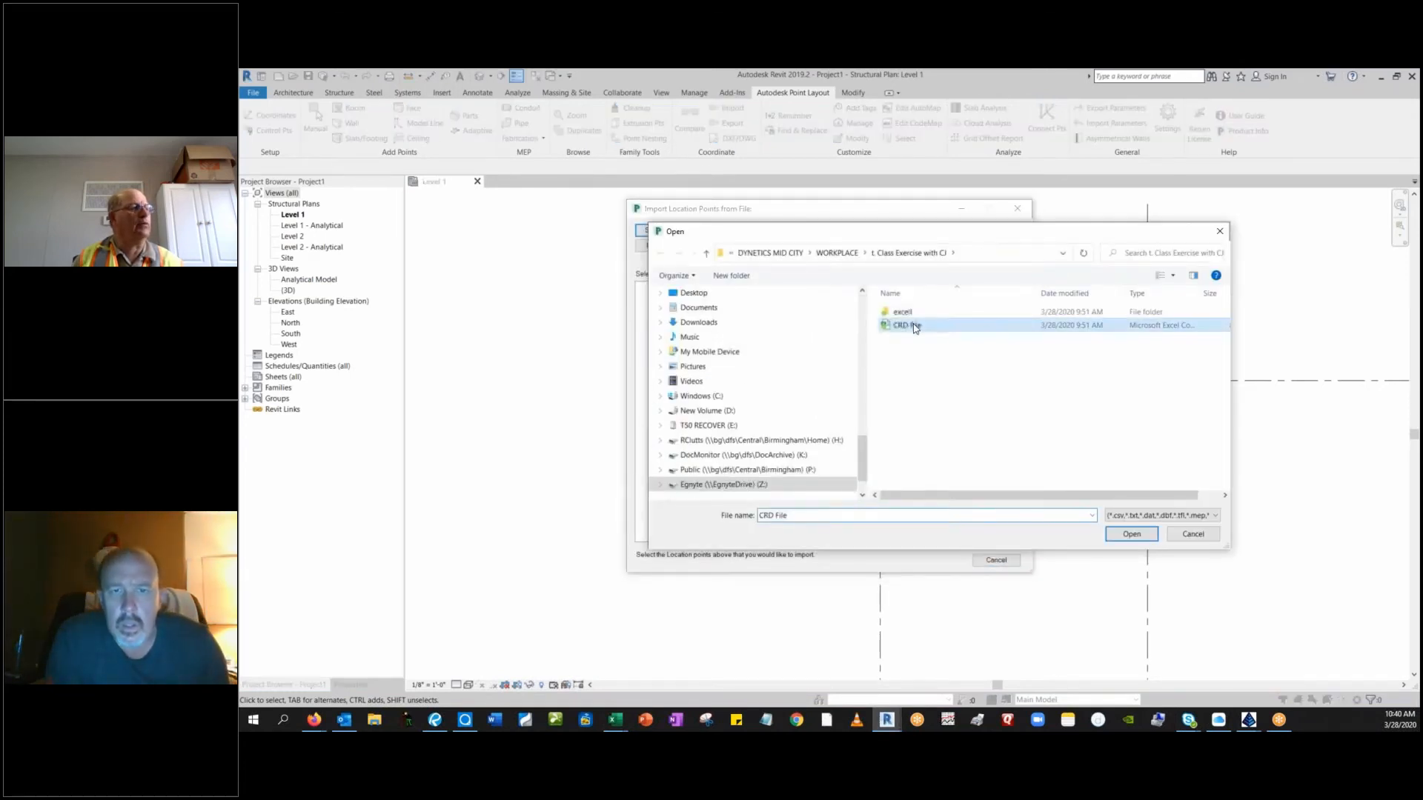
left_click(1130, 535)
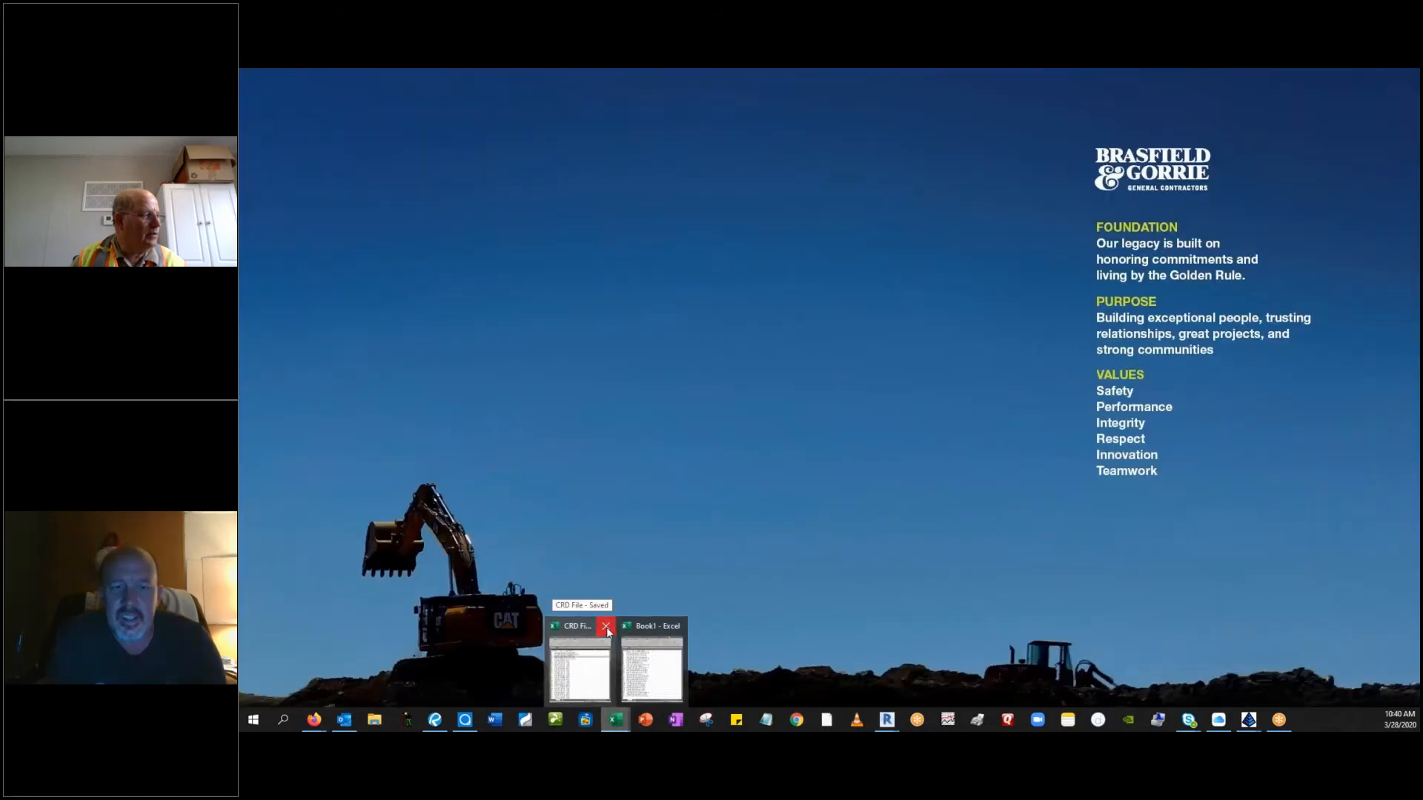
Close the CRD File workbook in Excel, then load CRD File as the point import source in Revit.
left_click(606, 627)
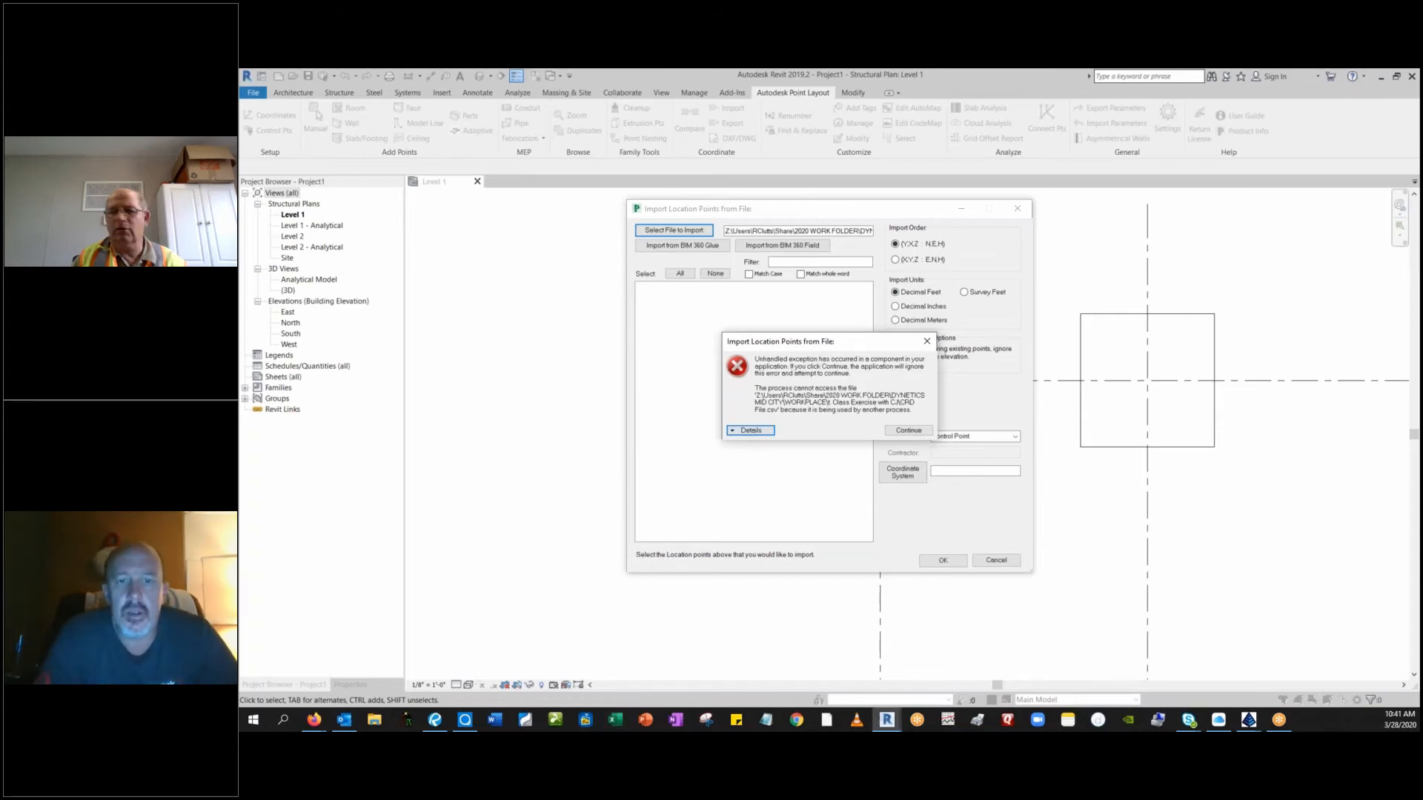
left_click(908, 430)
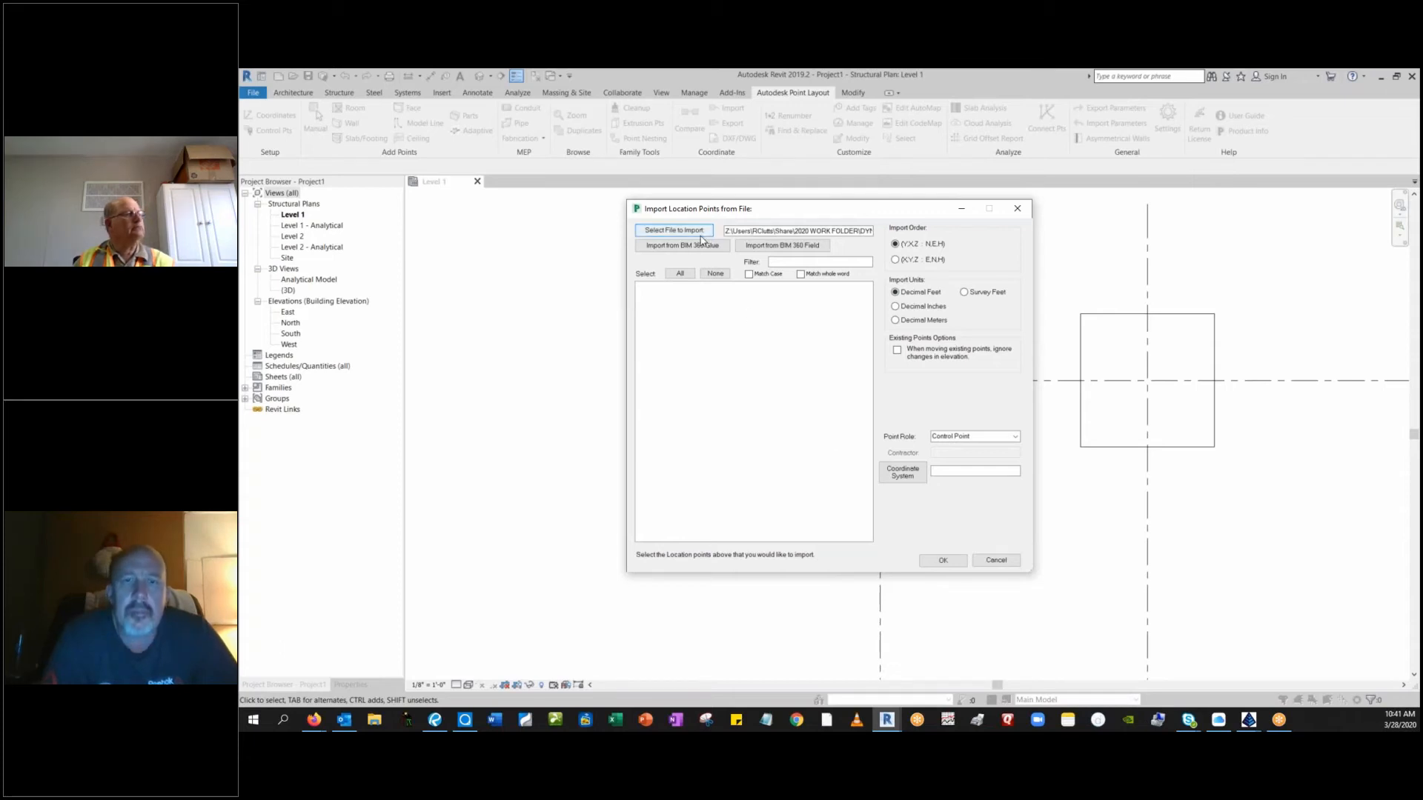
left_click(674, 231)
left_click(907, 325)
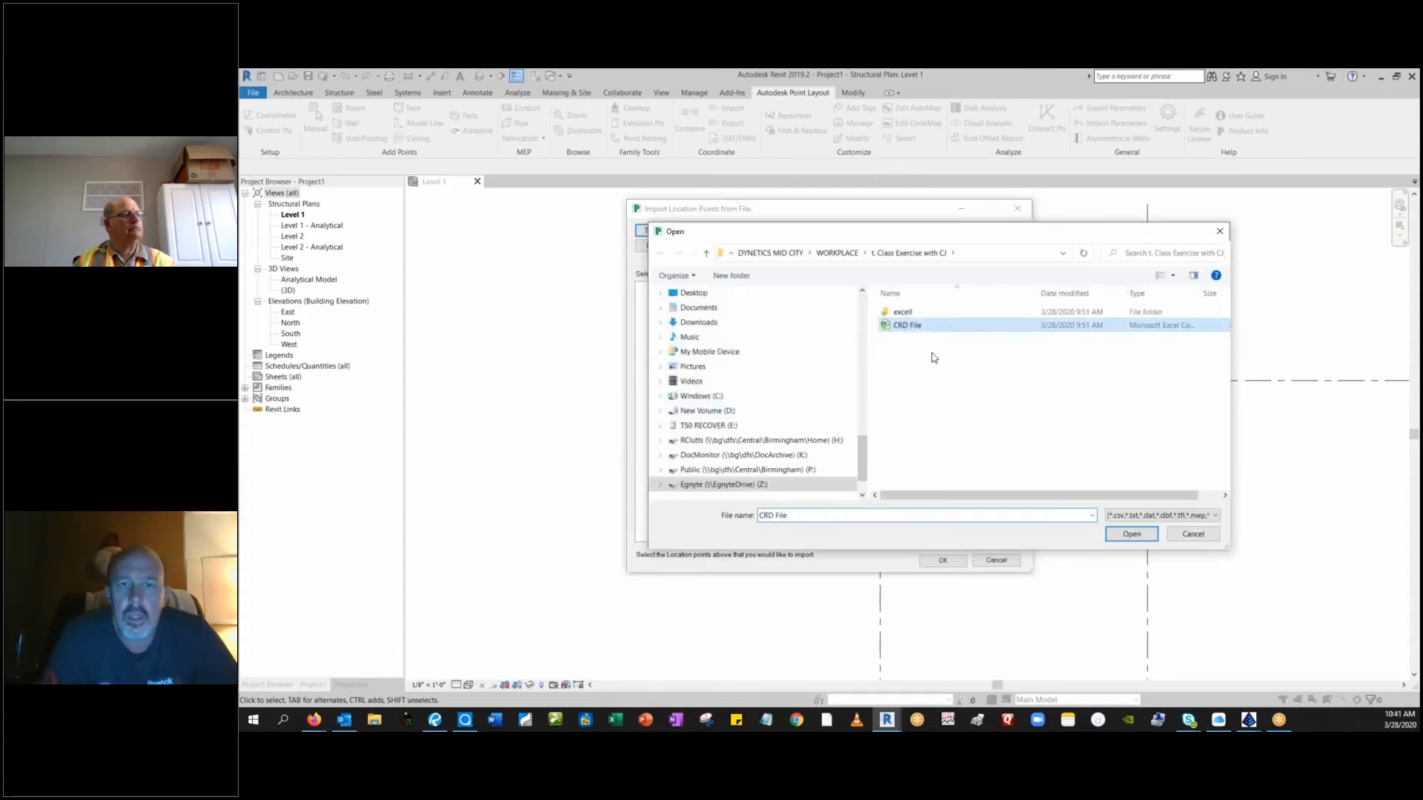
left_click(1129, 534)
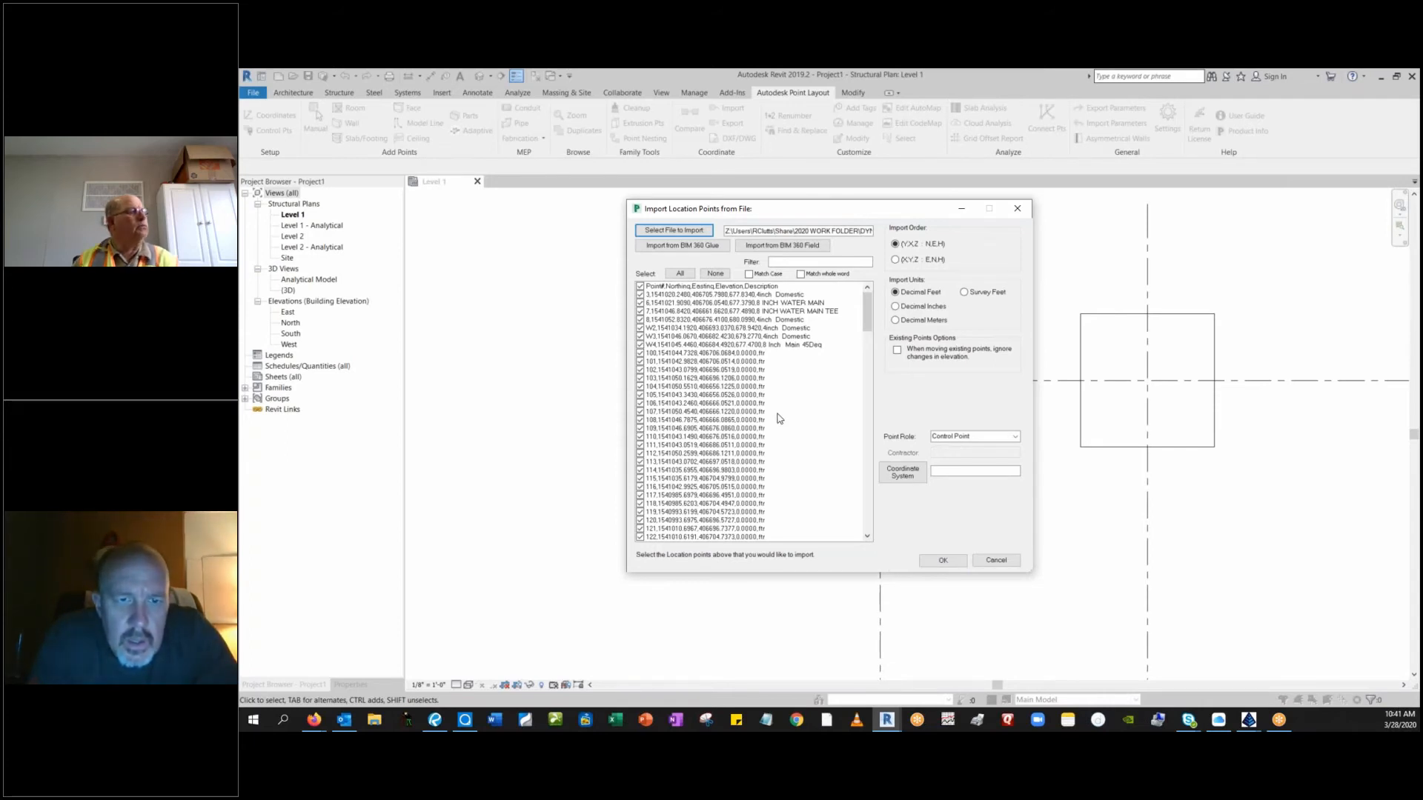
Limit the import selection to the seven 4inch Domestic and 8 inch water main points, from 3 through W4.
scroll(763, 431, "down", 7)
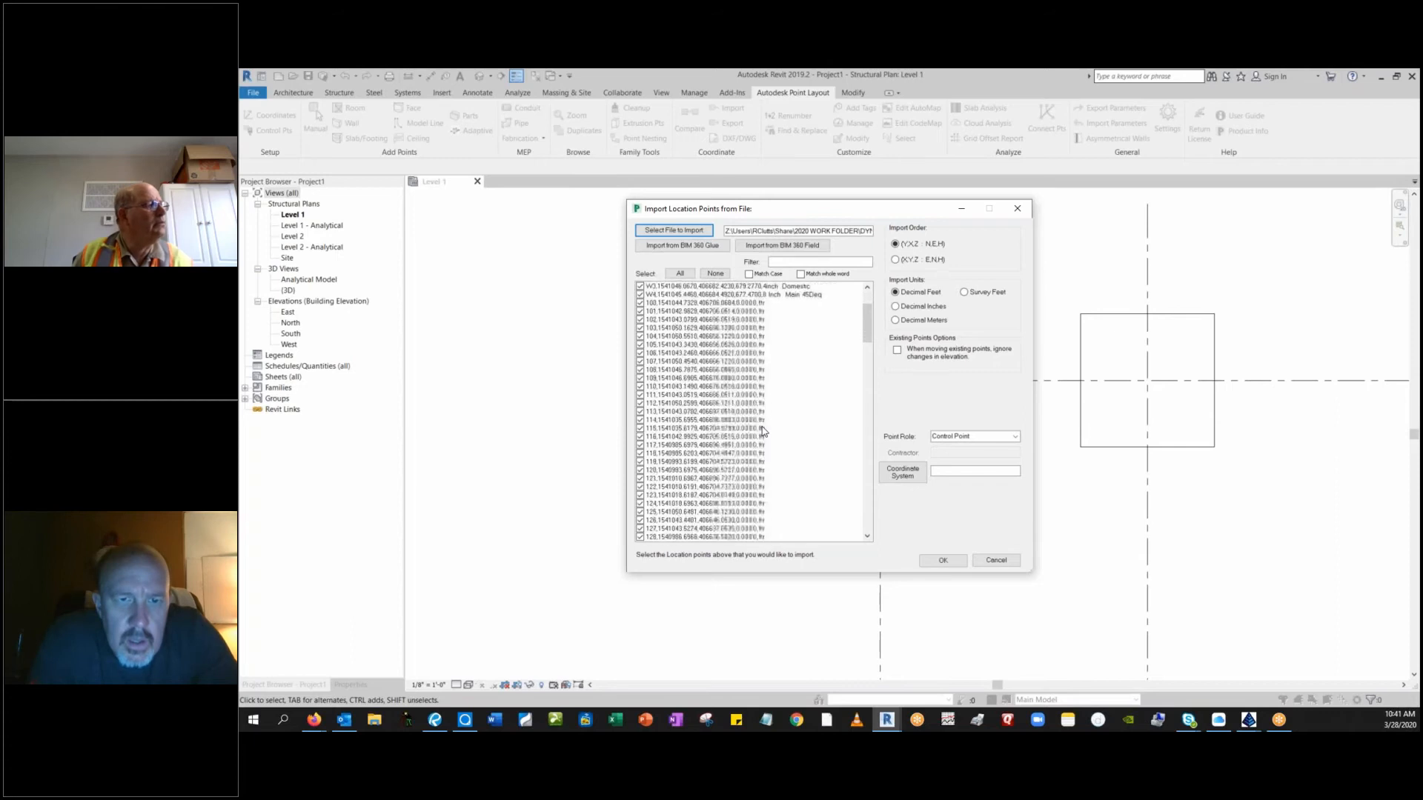
scroll(763, 431, "down", 2)
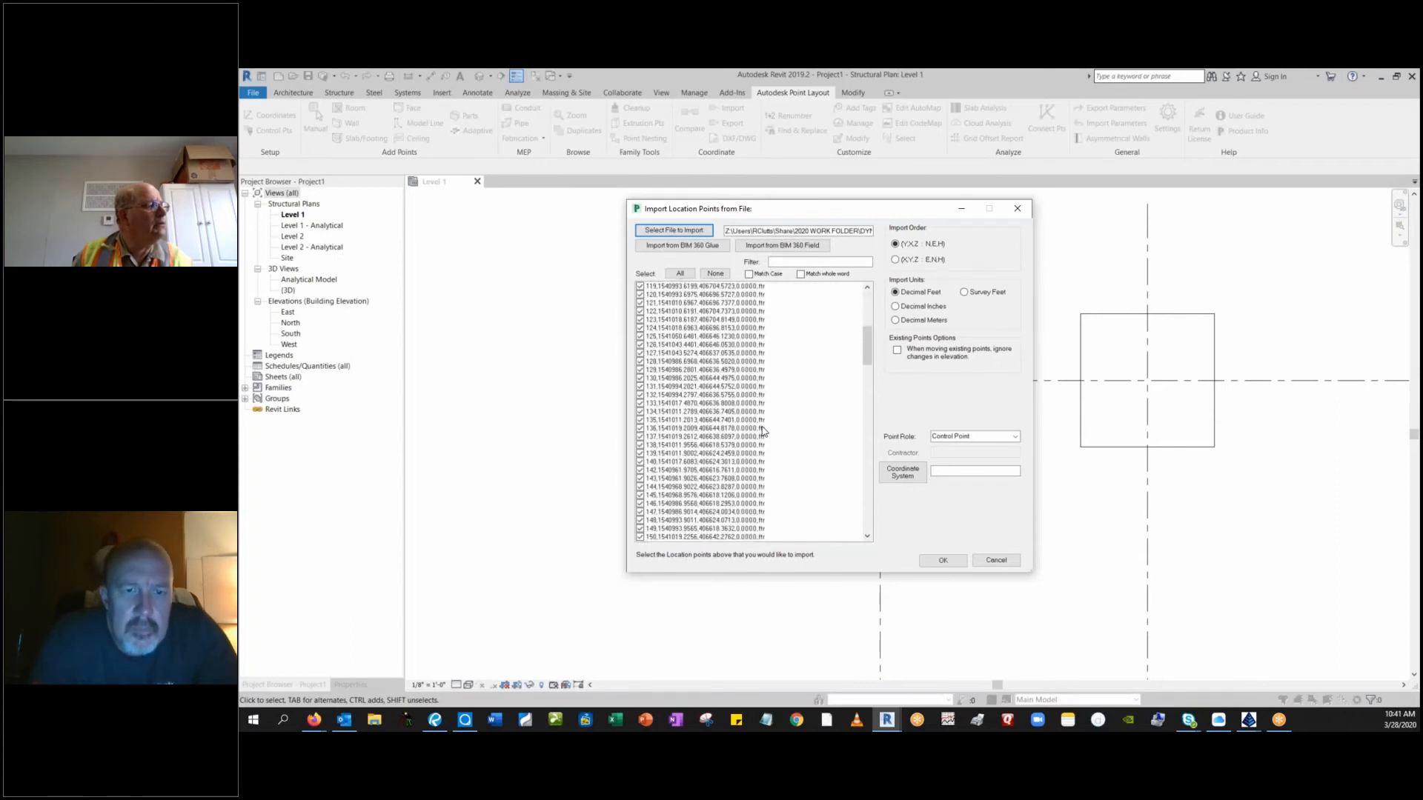
scroll(764, 431, "up", 9)
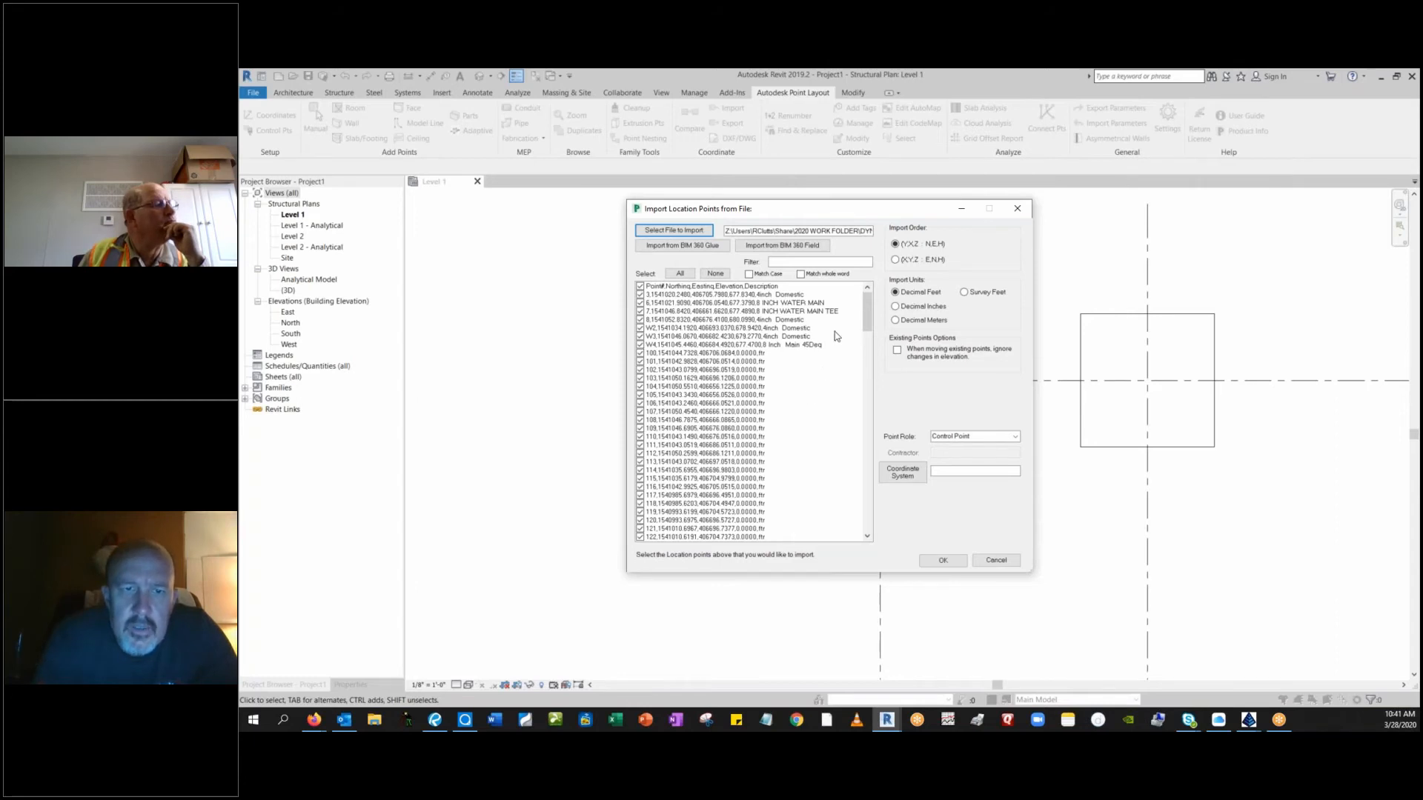
left_click(716, 275)
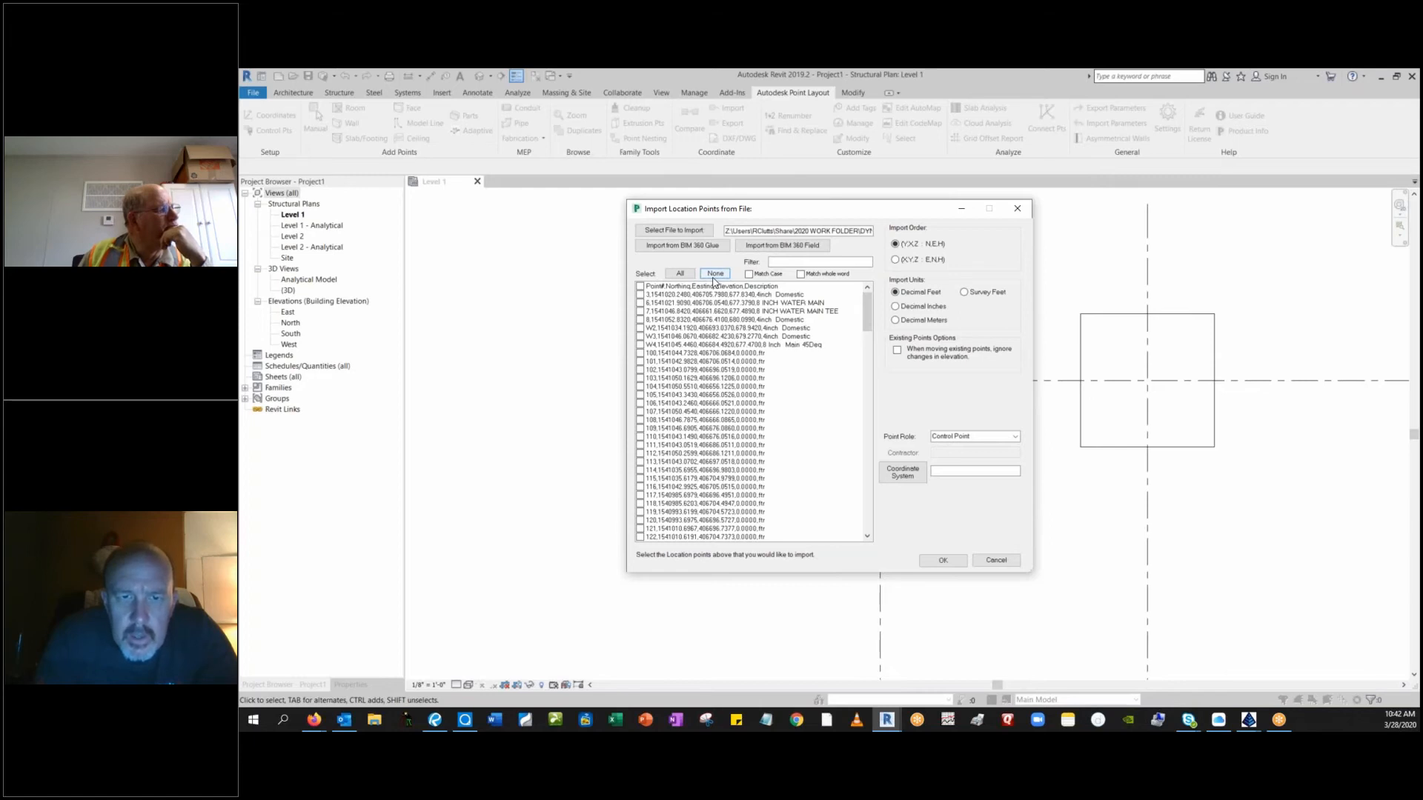
left_click(641, 295)
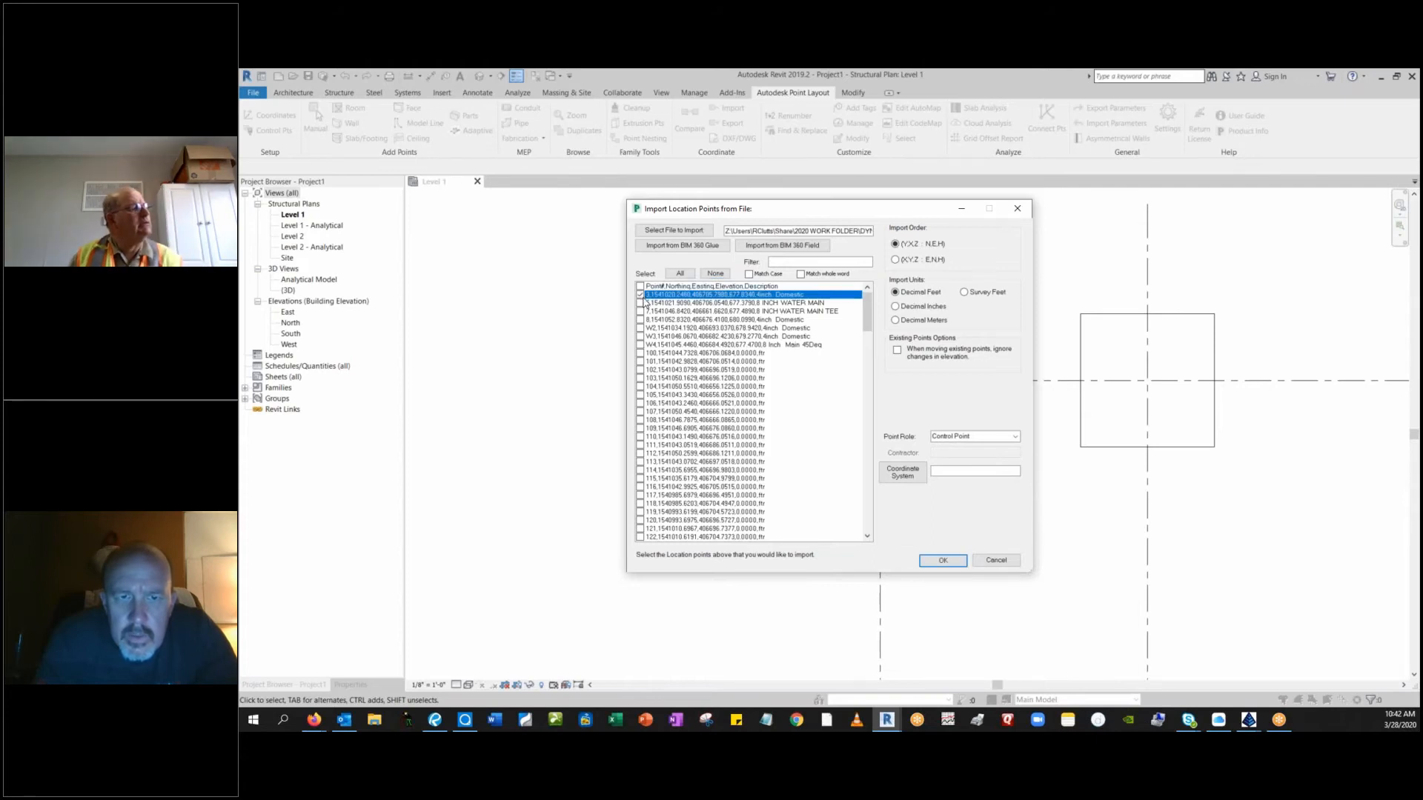
left_click(640, 303)
left_click(640, 311)
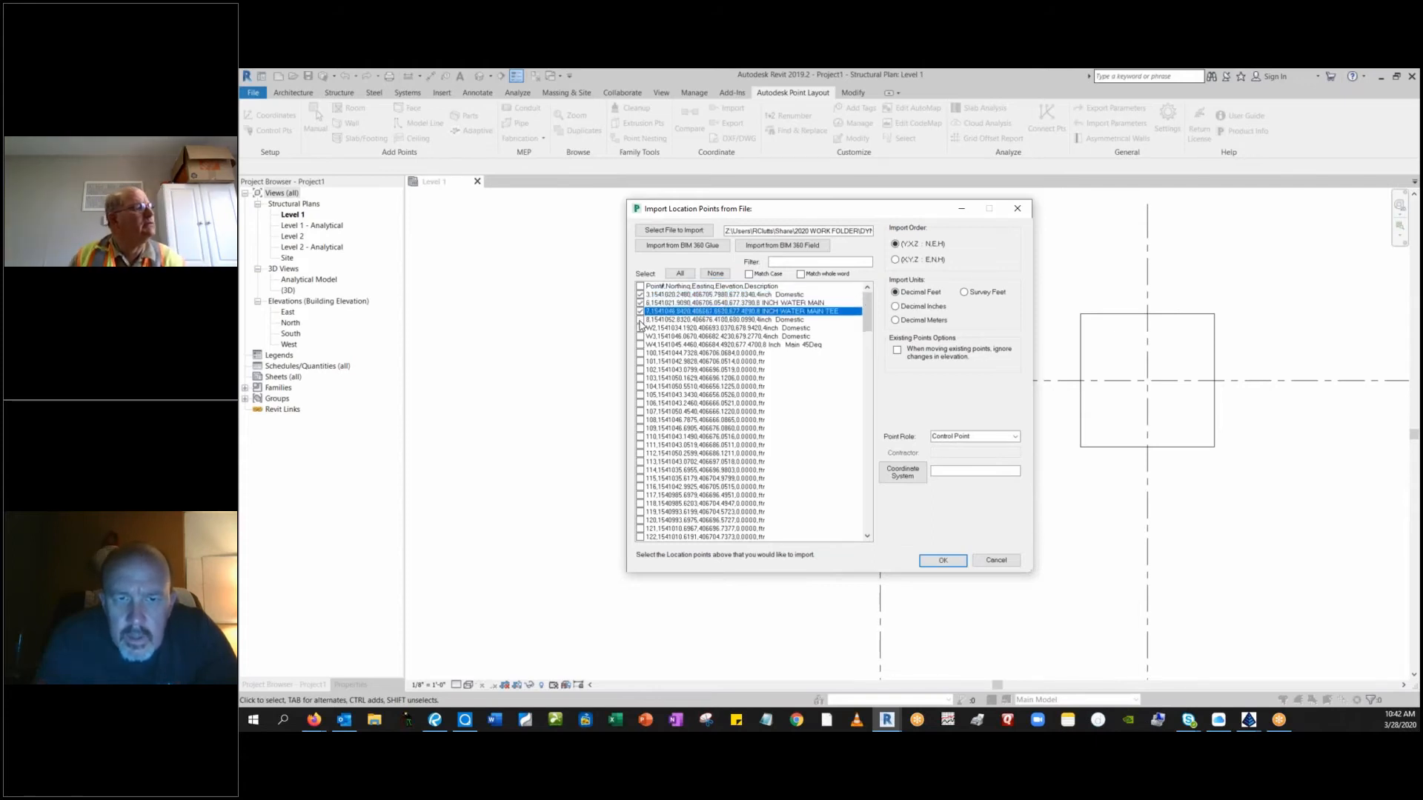
left_click(641, 319)
left_click(640, 327)
left_click(640, 336)
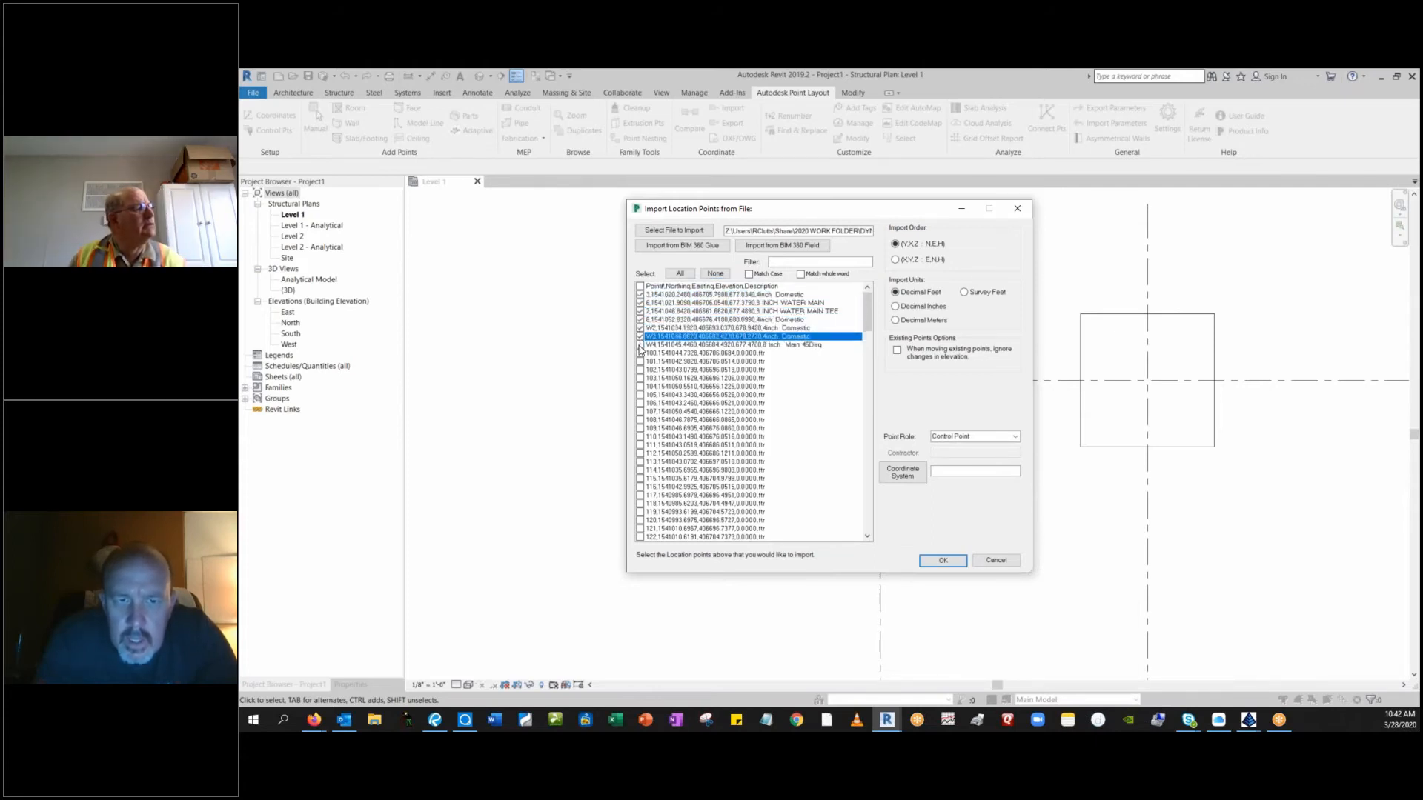
left_click(640, 346)
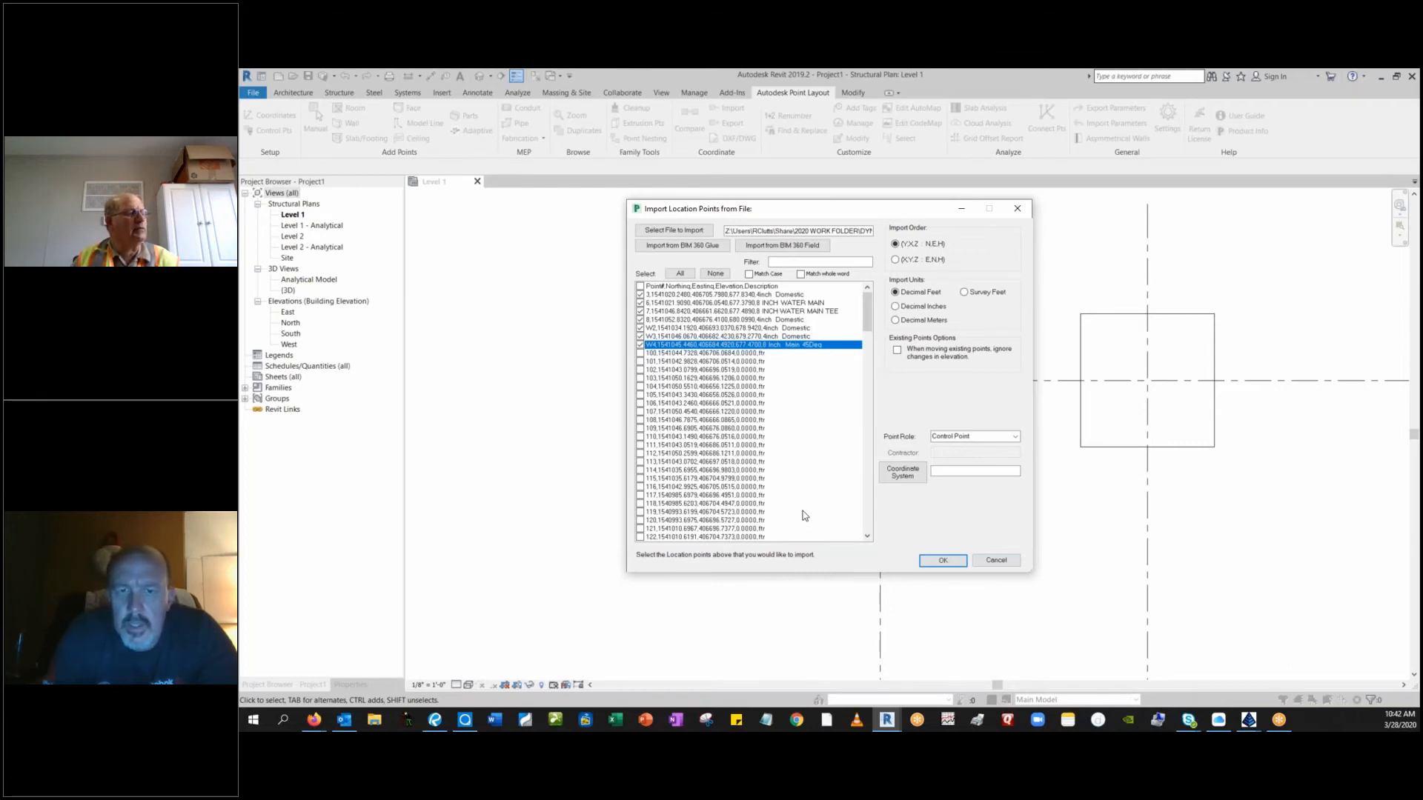
Assign the State Plane coordinate system to the selected points and accept the import settings.
left_click(903, 473)
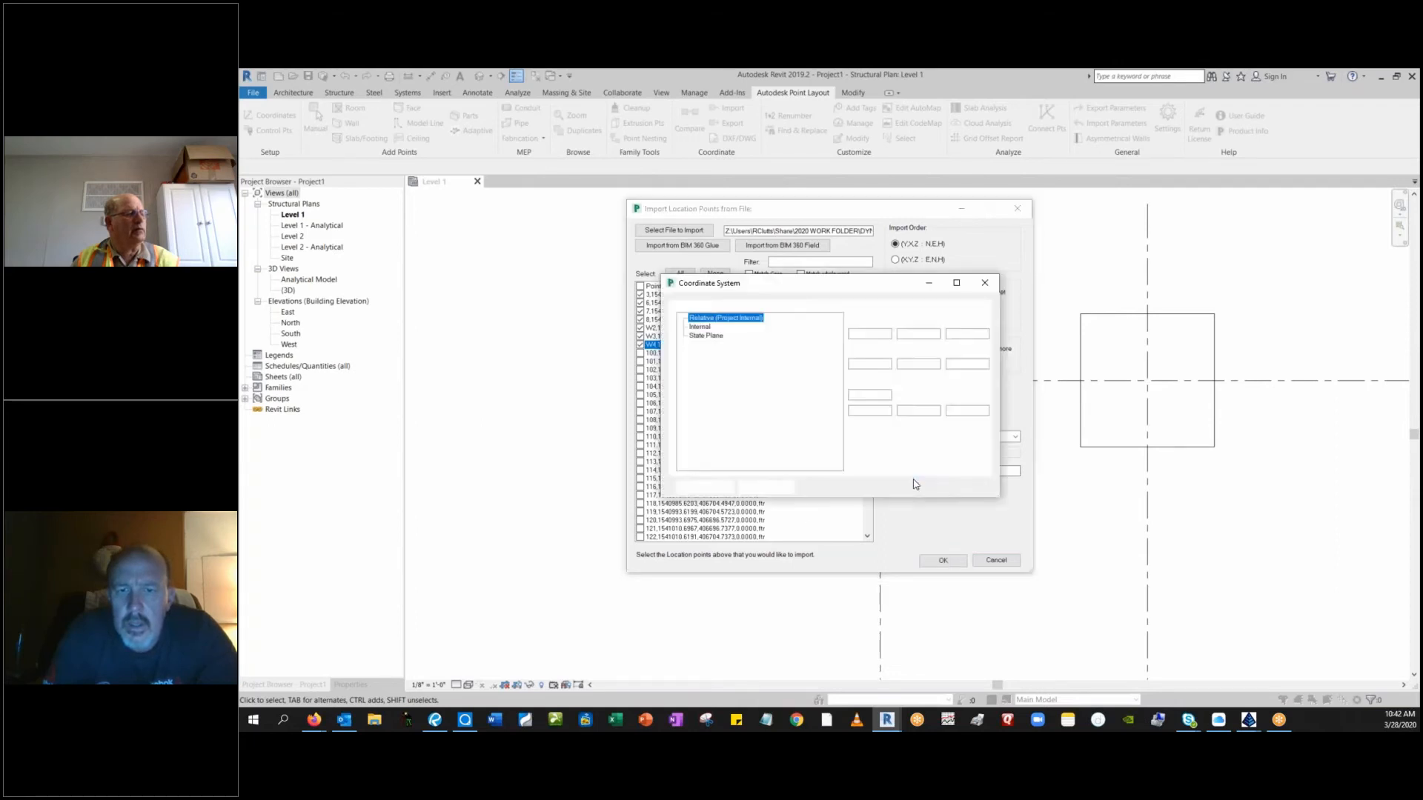
left_click(710, 335)
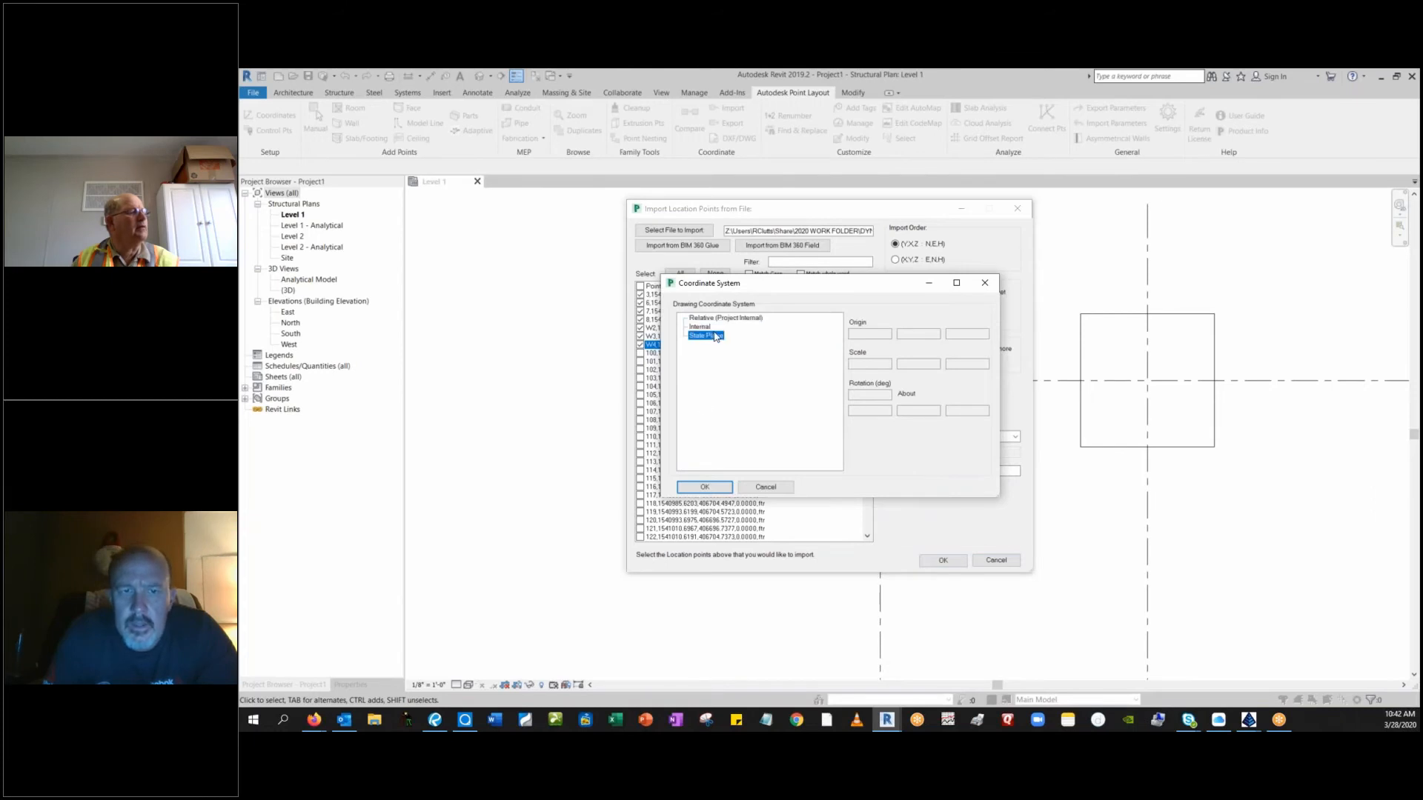
left_click(703, 487)
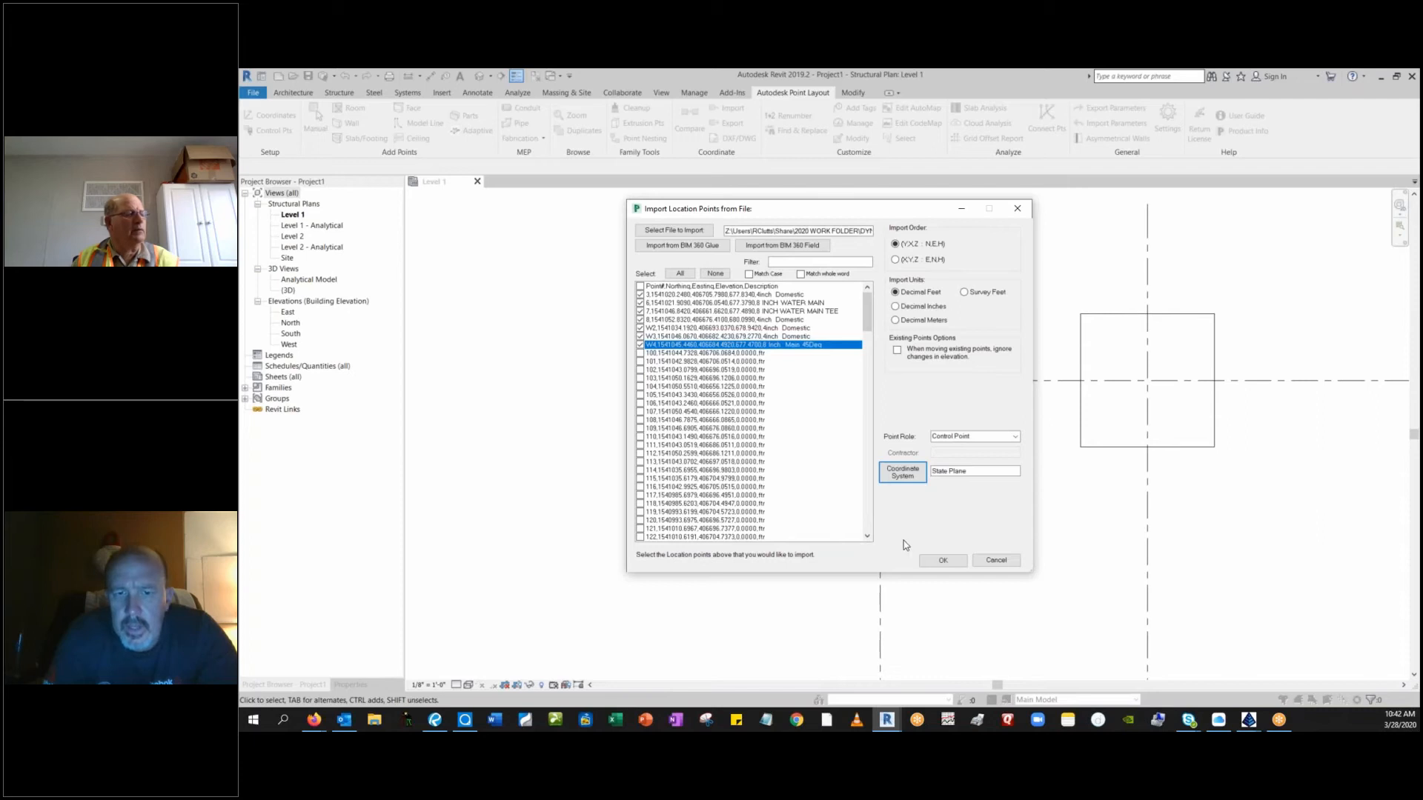
left_click(942, 560)
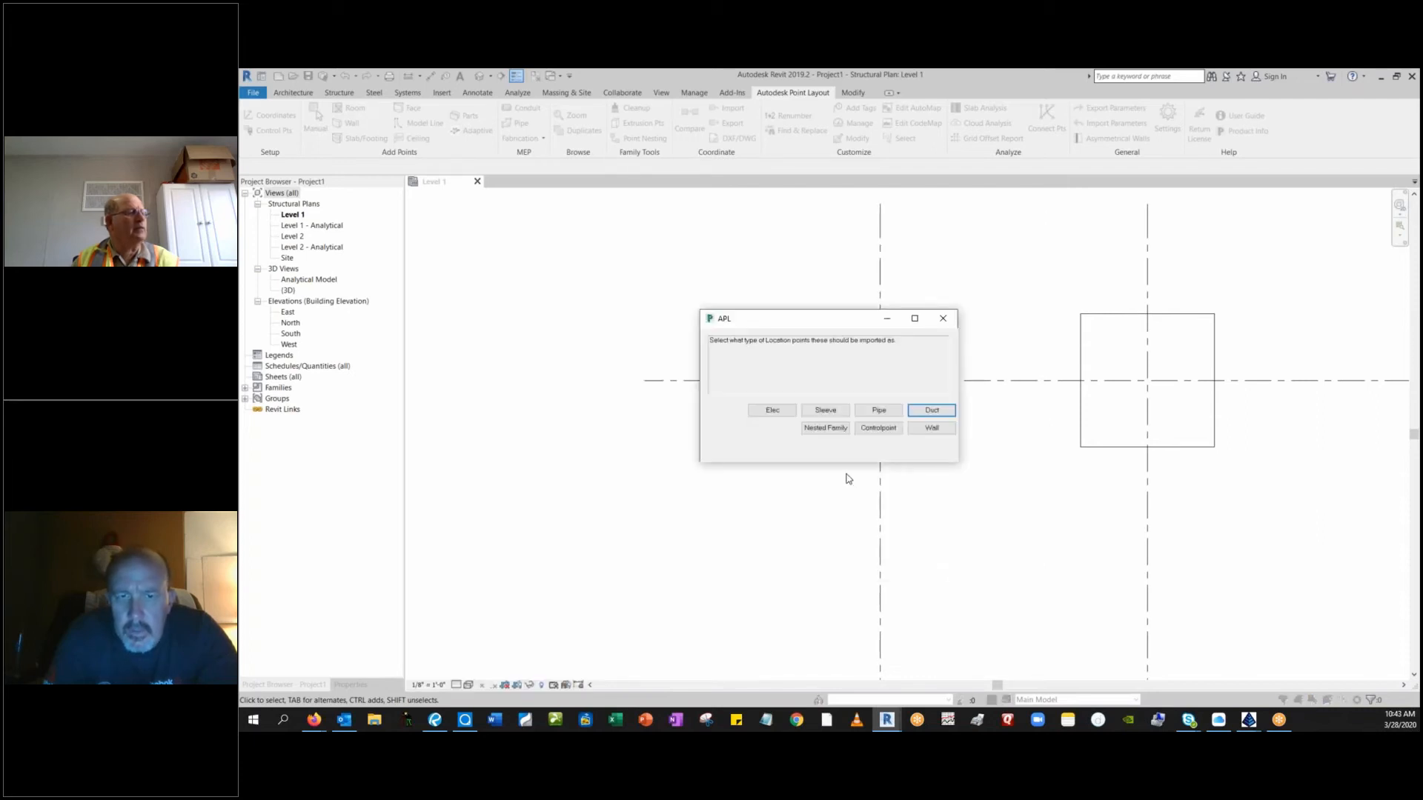
Import the selected survey points as Pipe location points.
left_click(882, 412)
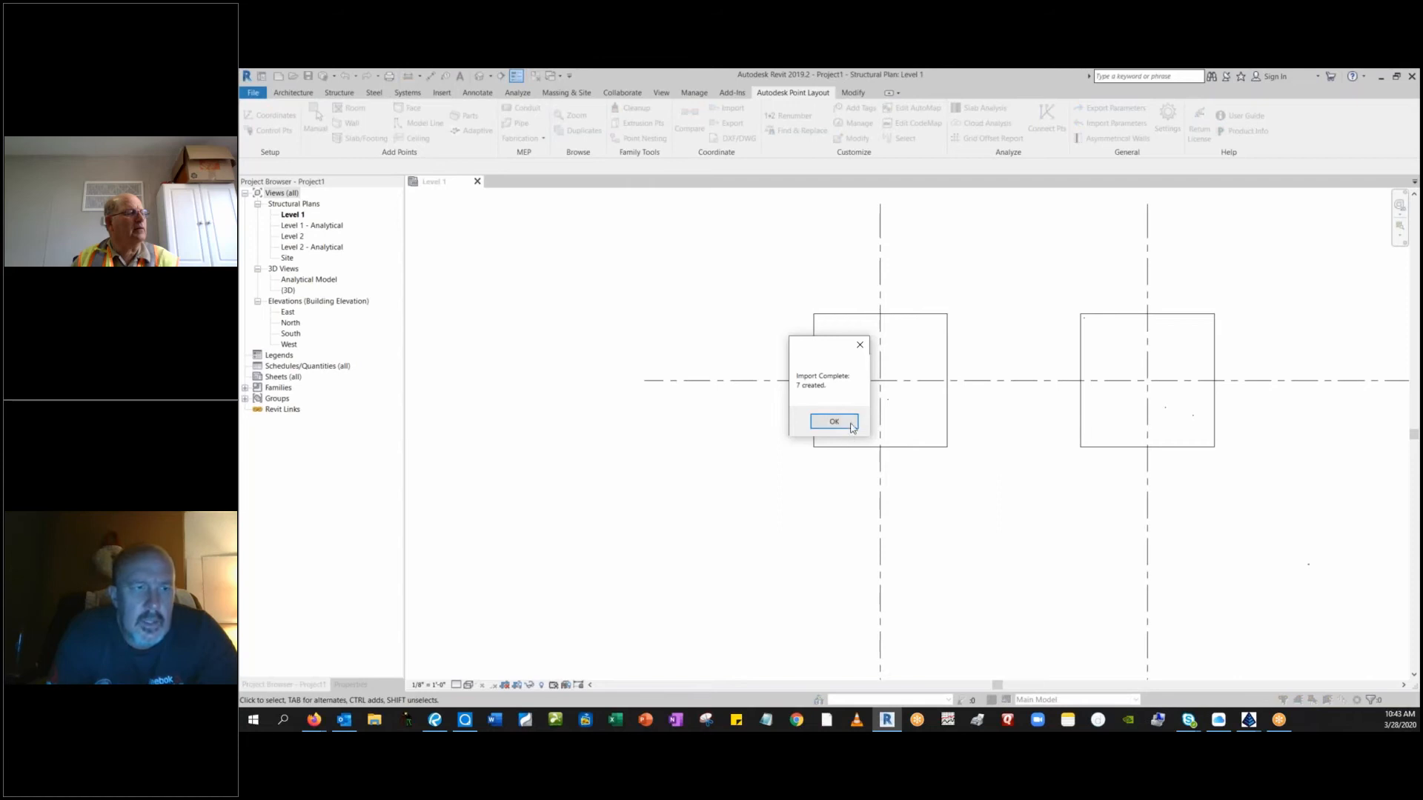
left_click(835, 422)
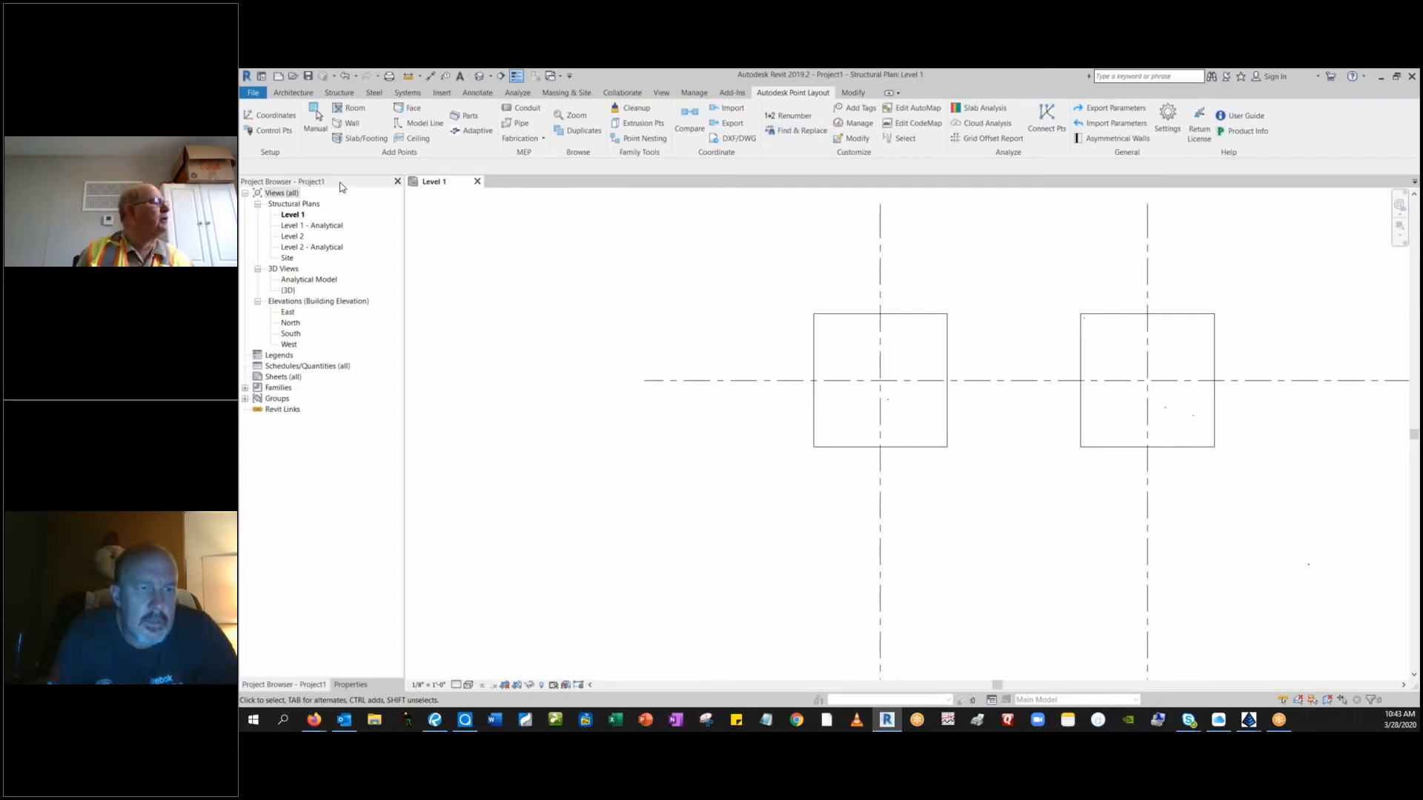
Open the default {3D} view of the project.
left_click(289, 291)
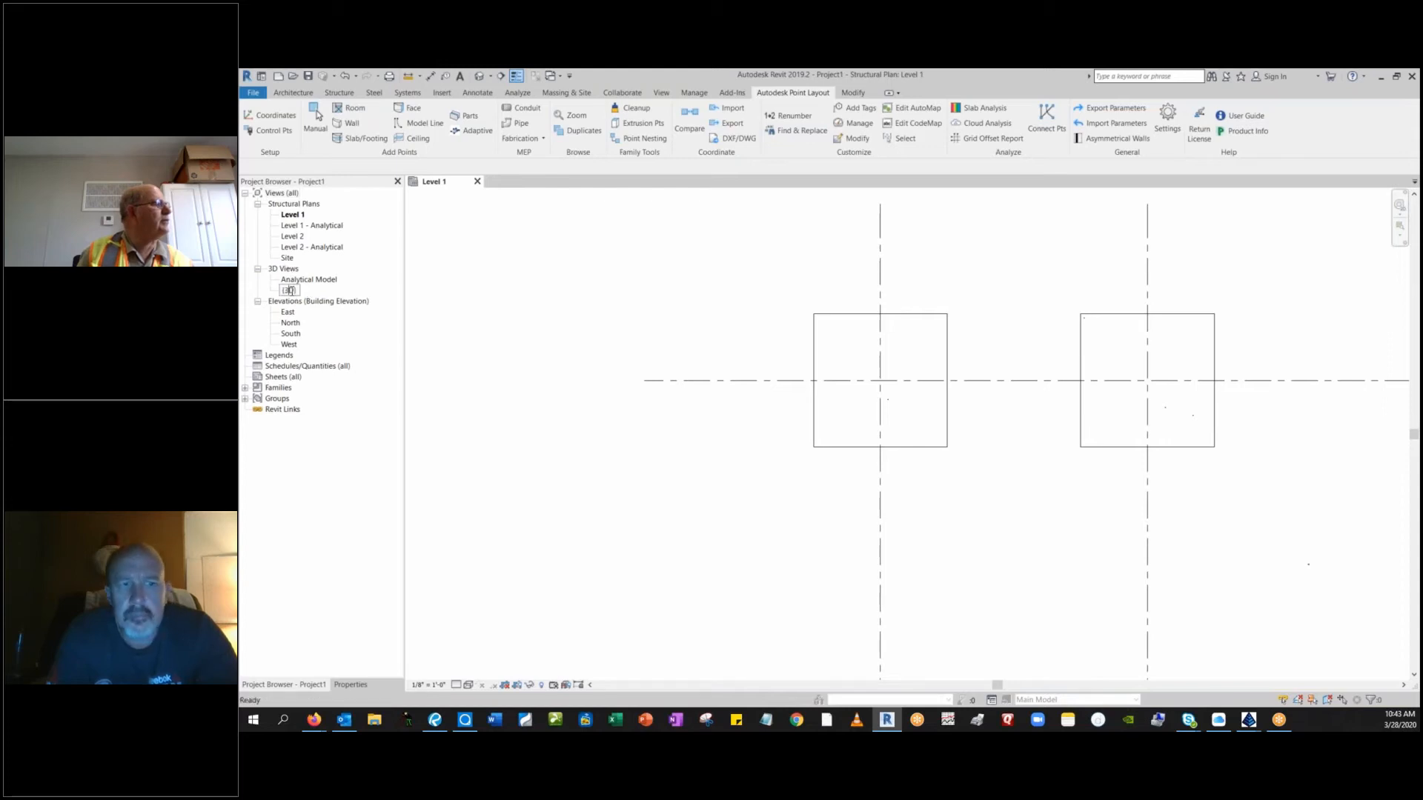
left_click(289, 290)
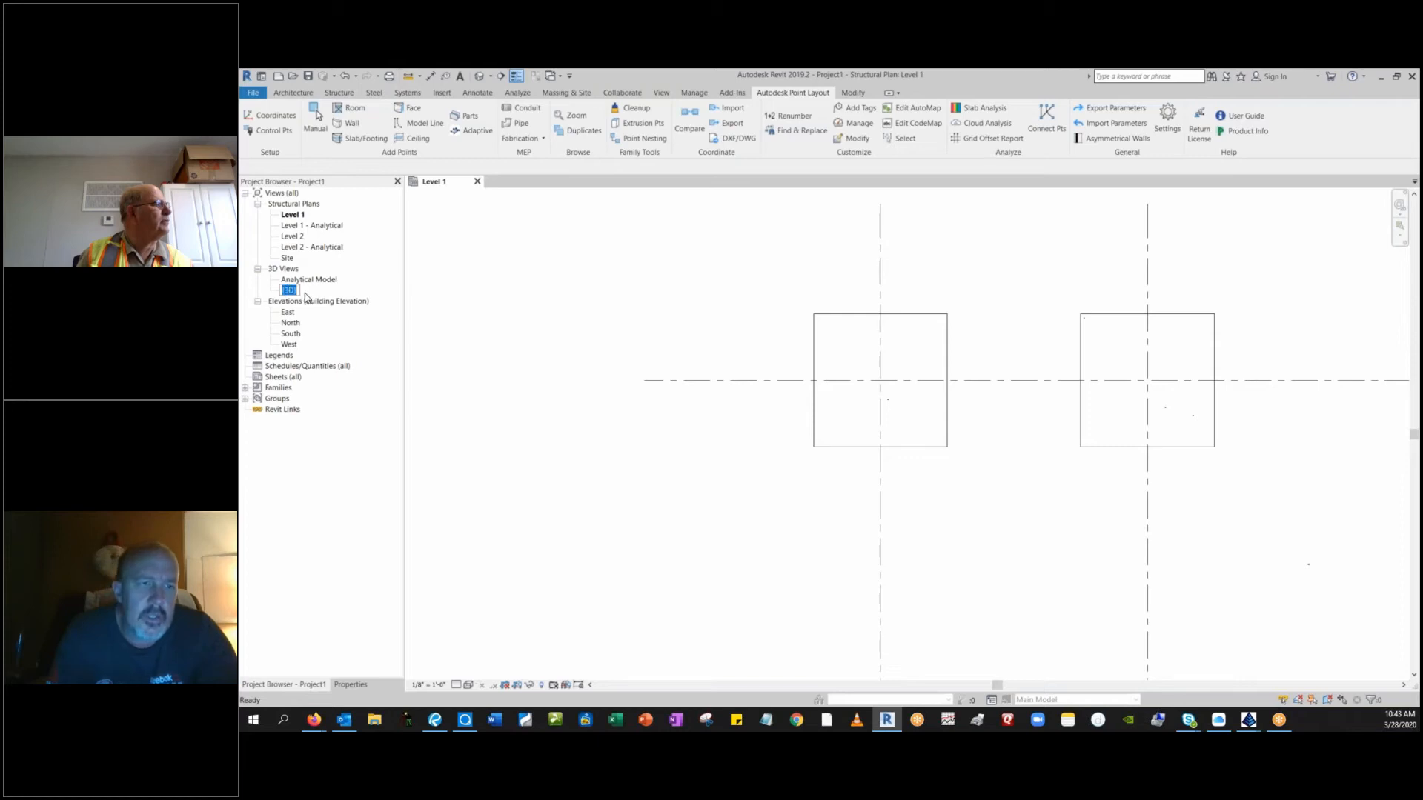
key("Return")
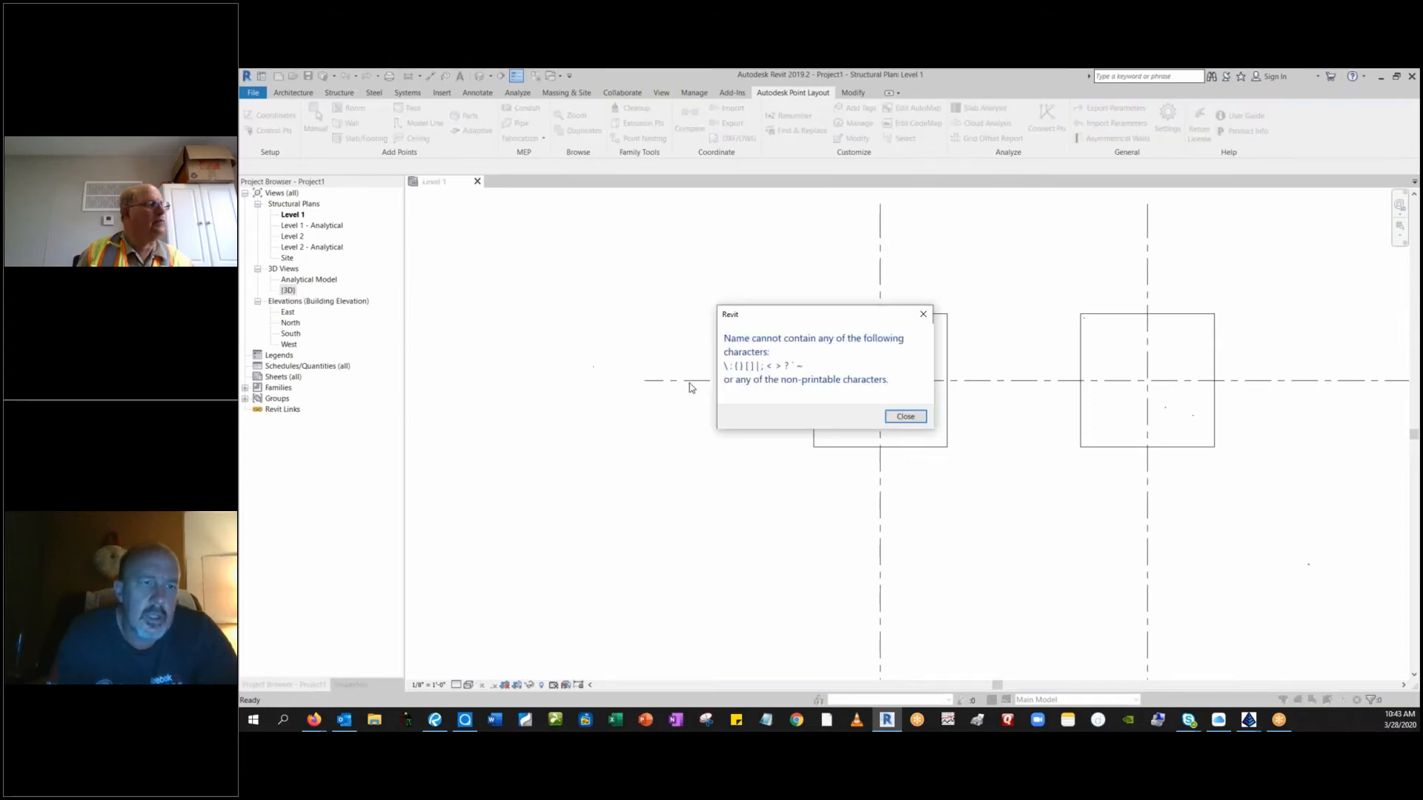
left_click(906, 416)
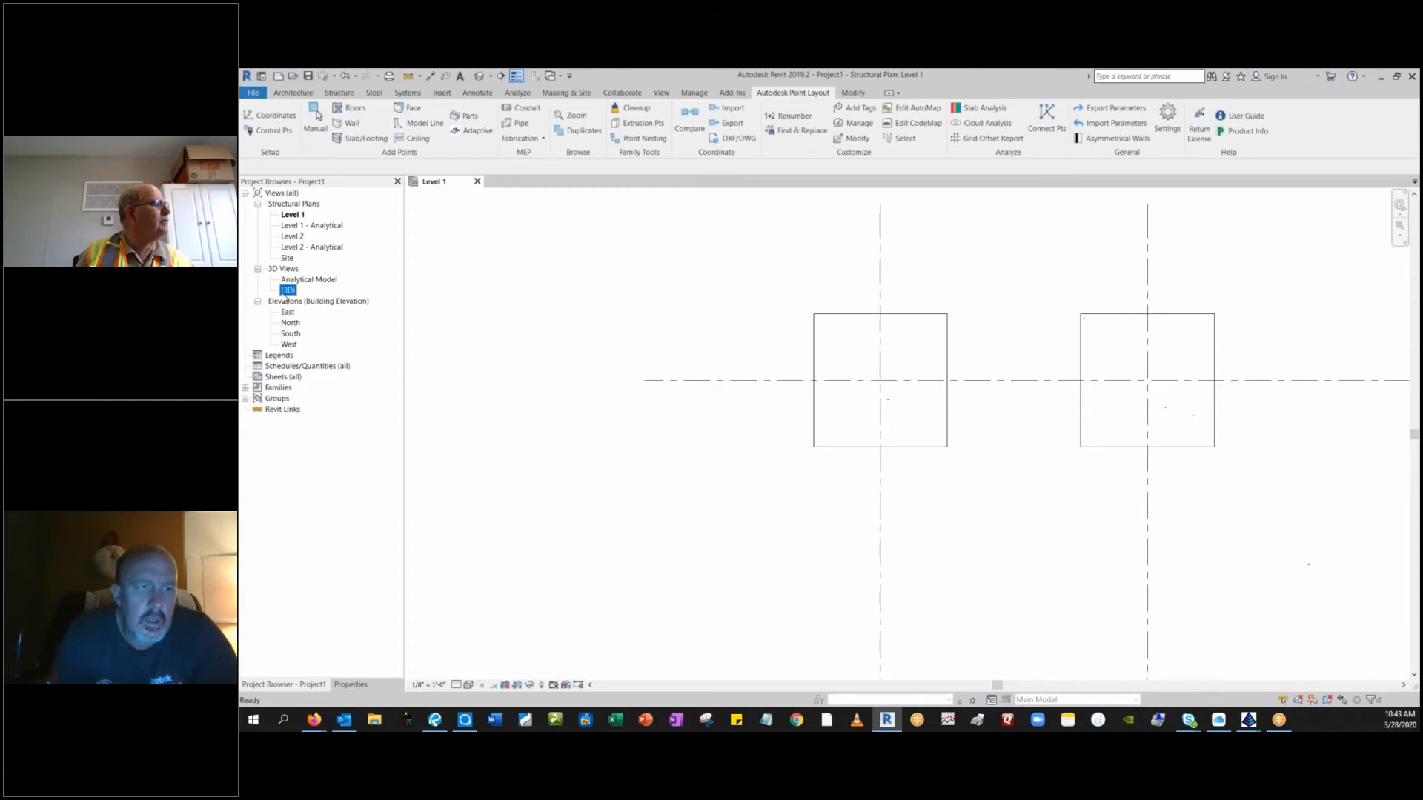
double_click(292, 291)
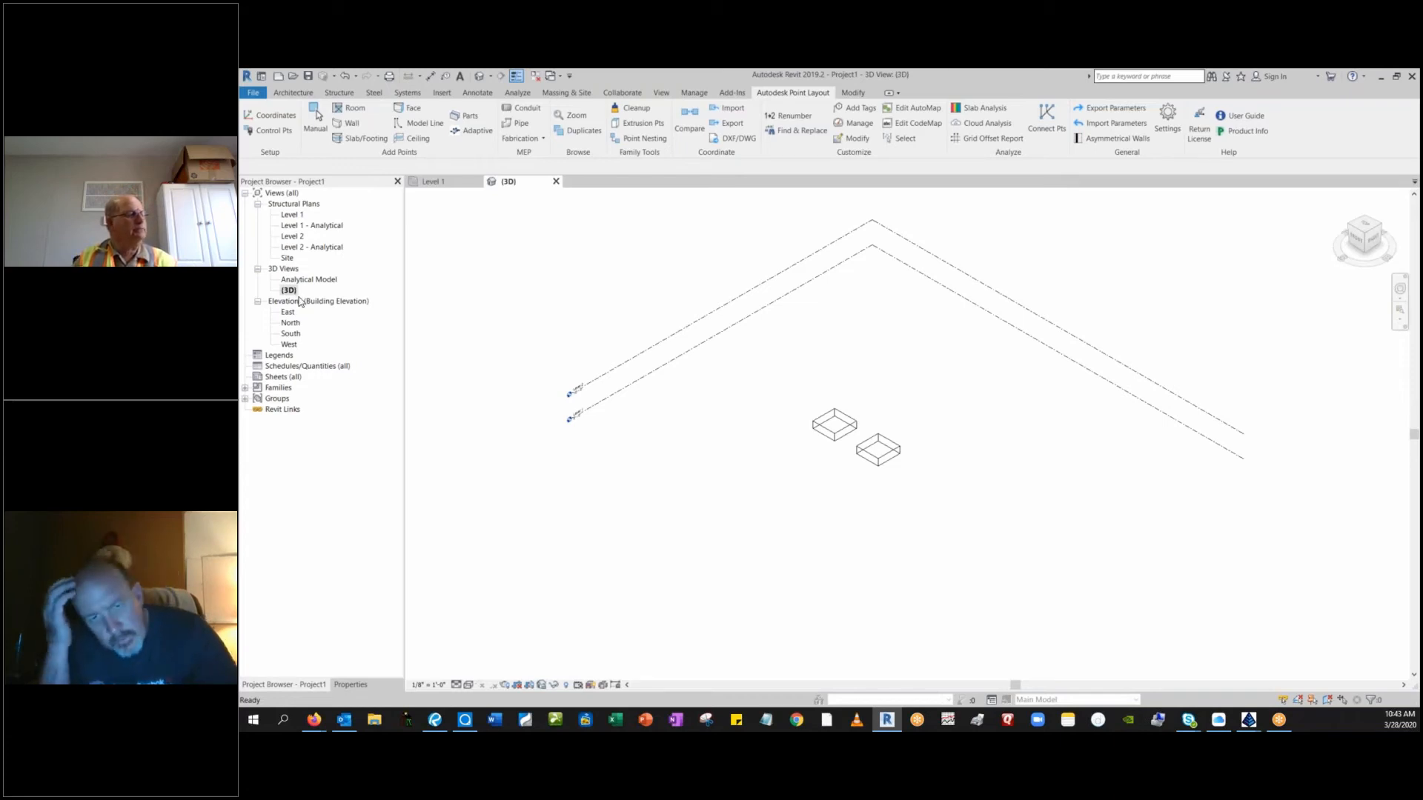
Examine the imported pipe points around the two footings and a single point marker up close in 3D.
scroll(828, 432, "up", 5)
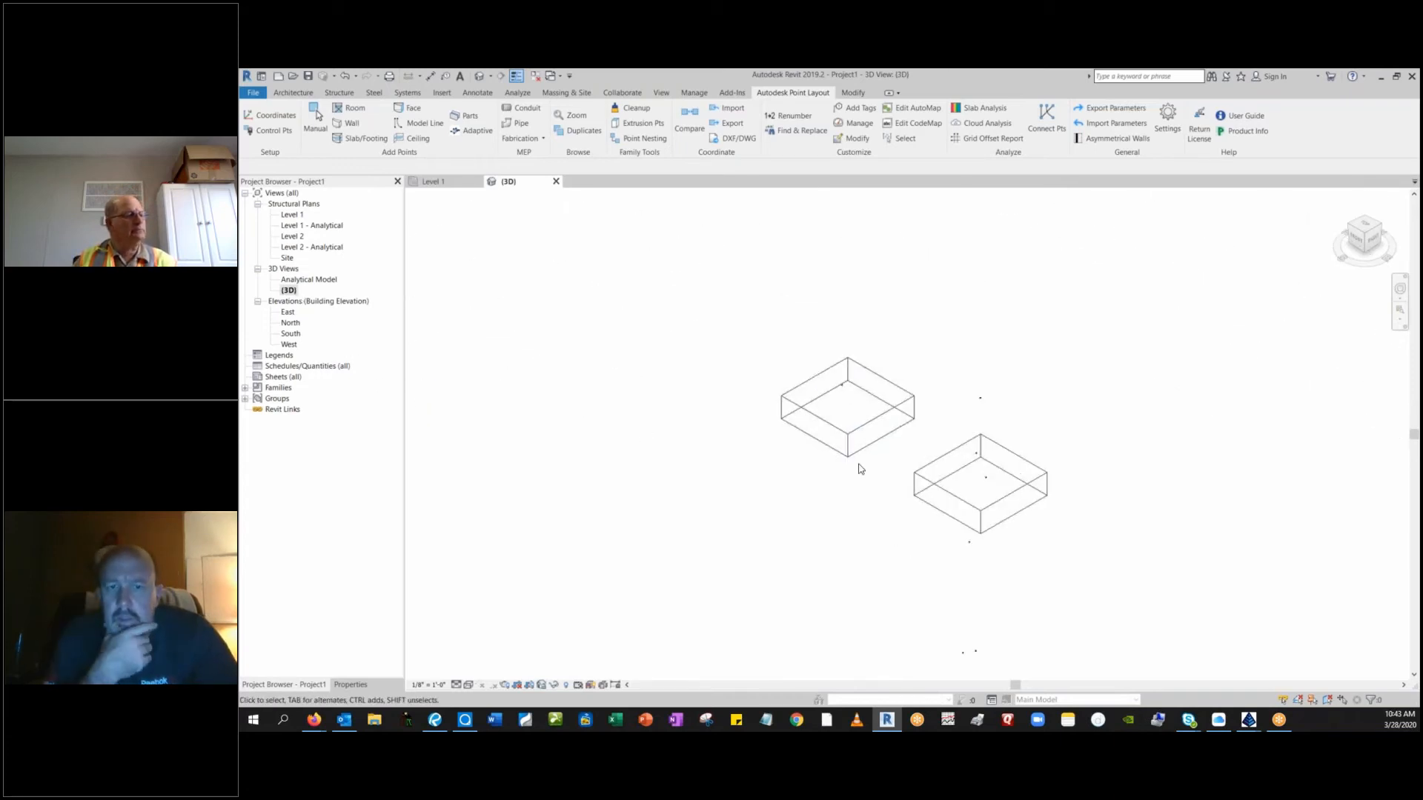
scroll(860, 468, "up", 4)
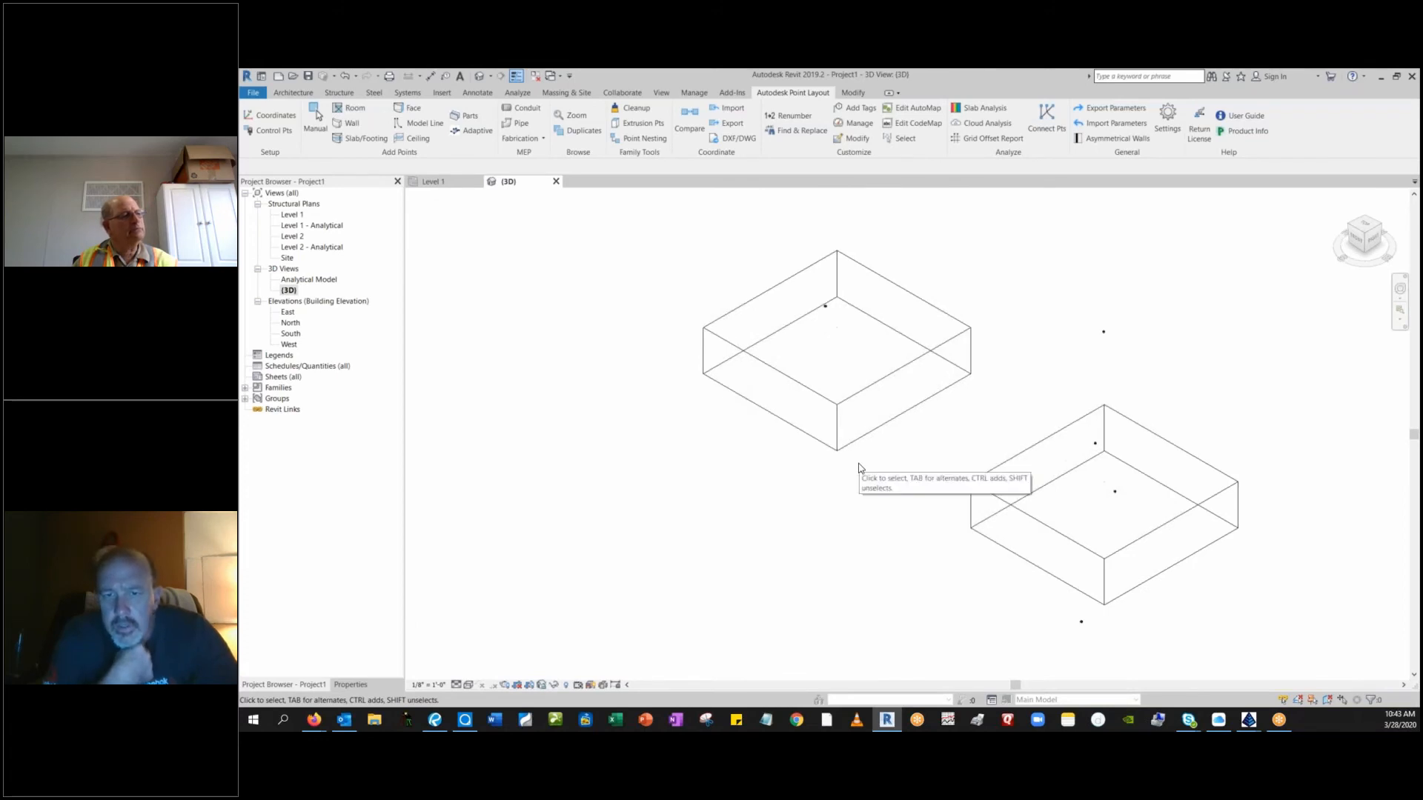
scroll(860, 468, "down", 1)
scroll(1050, 614, "up", 2)
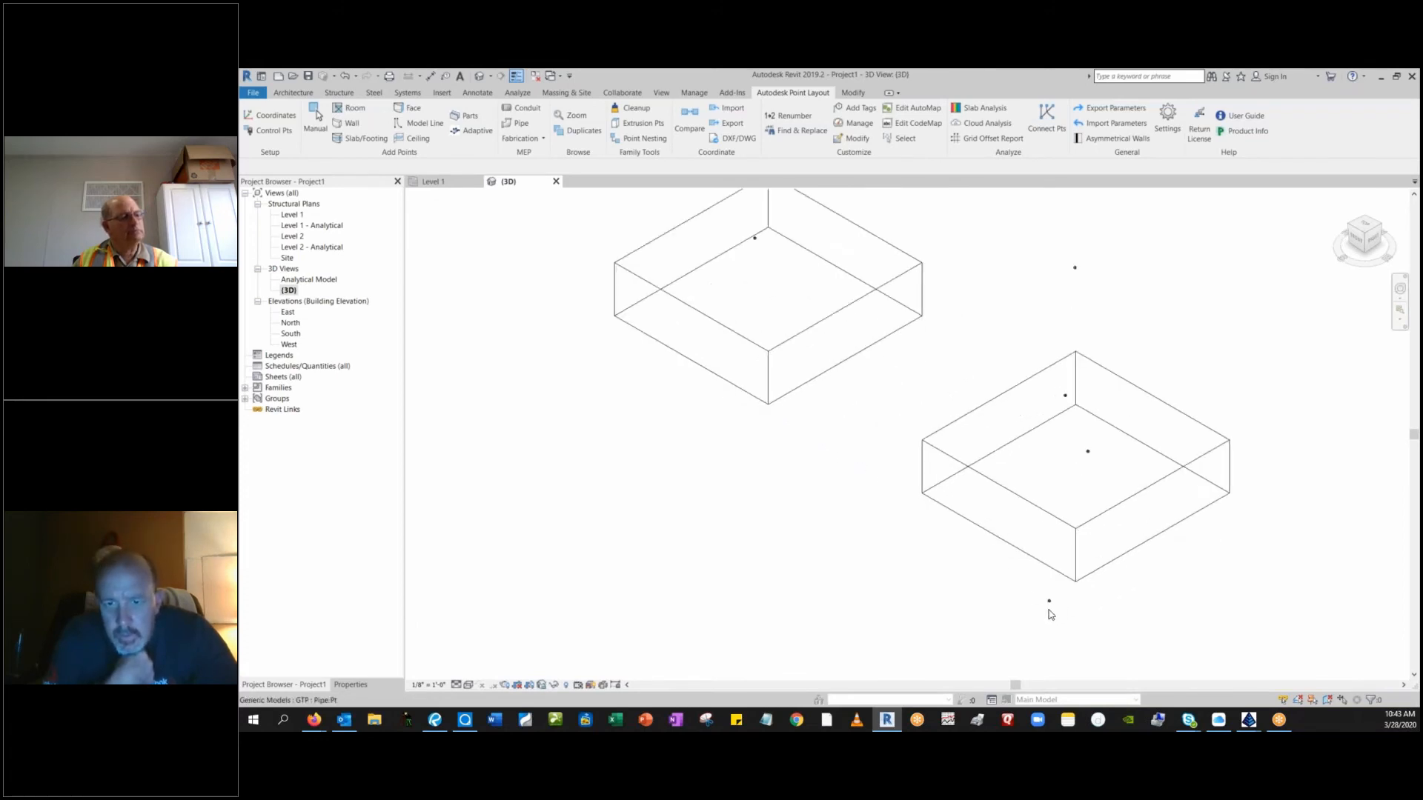
scroll(1051, 614, "up", 5)
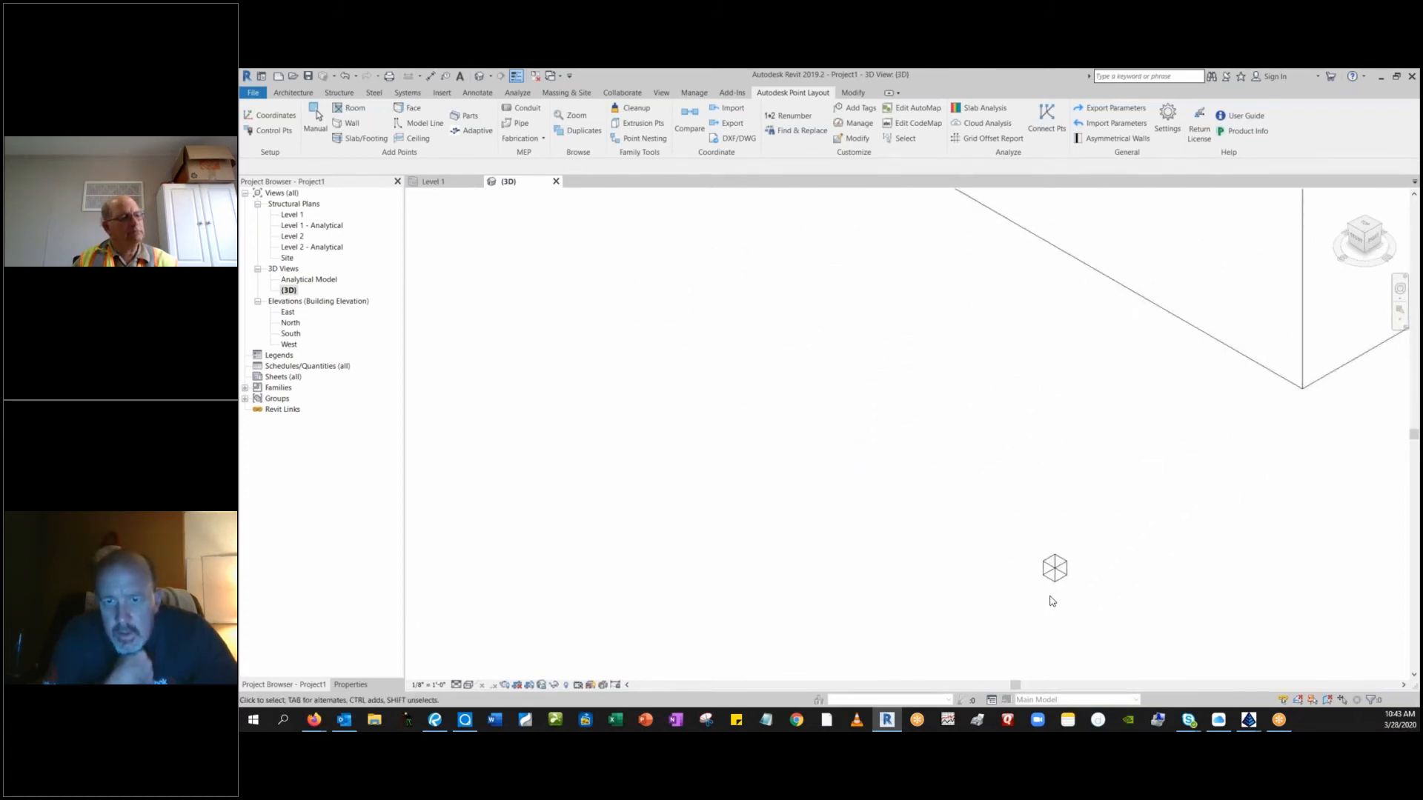
scroll(1052, 601, "up", 3)
scroll(1051, 597, "down", 5)
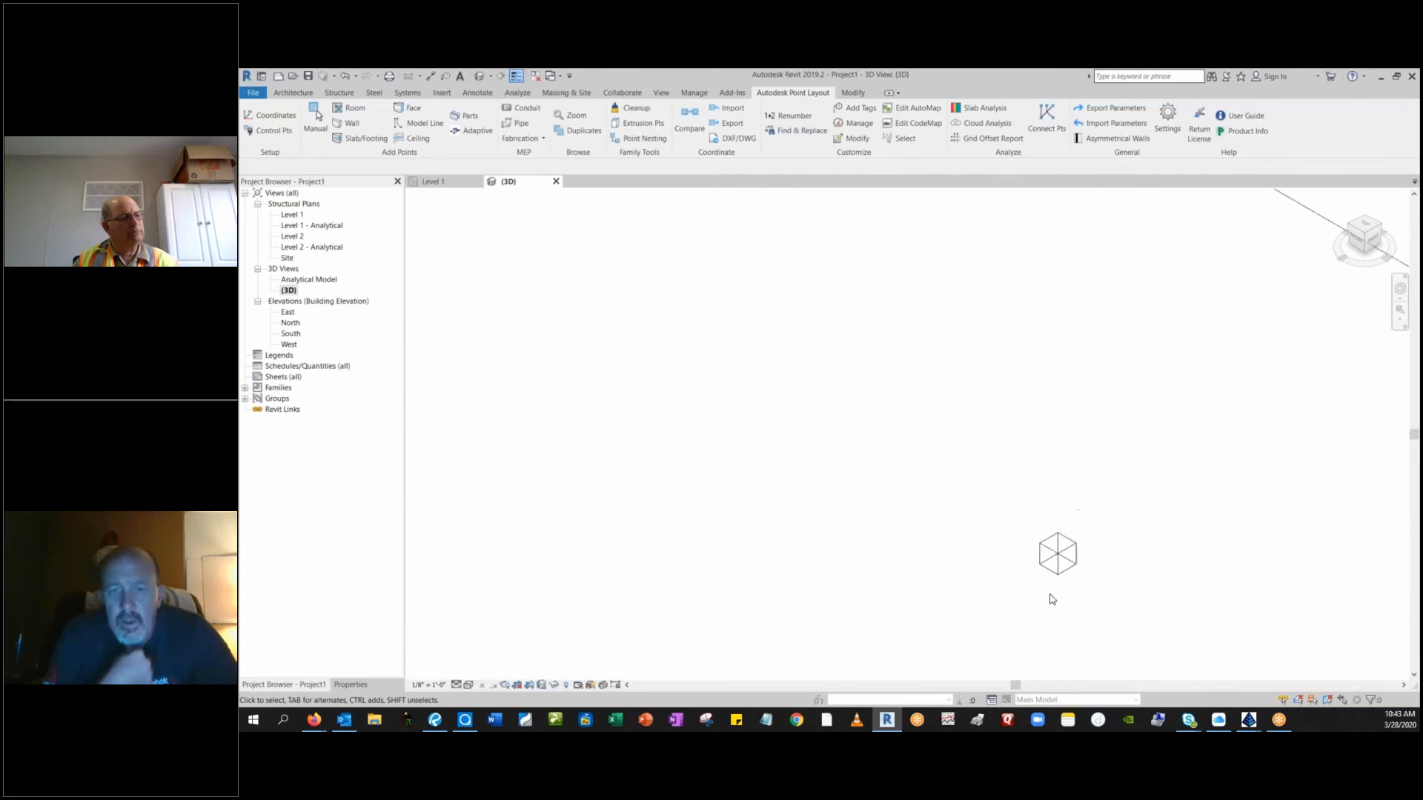
scroll(1006, 571, "down", 5)
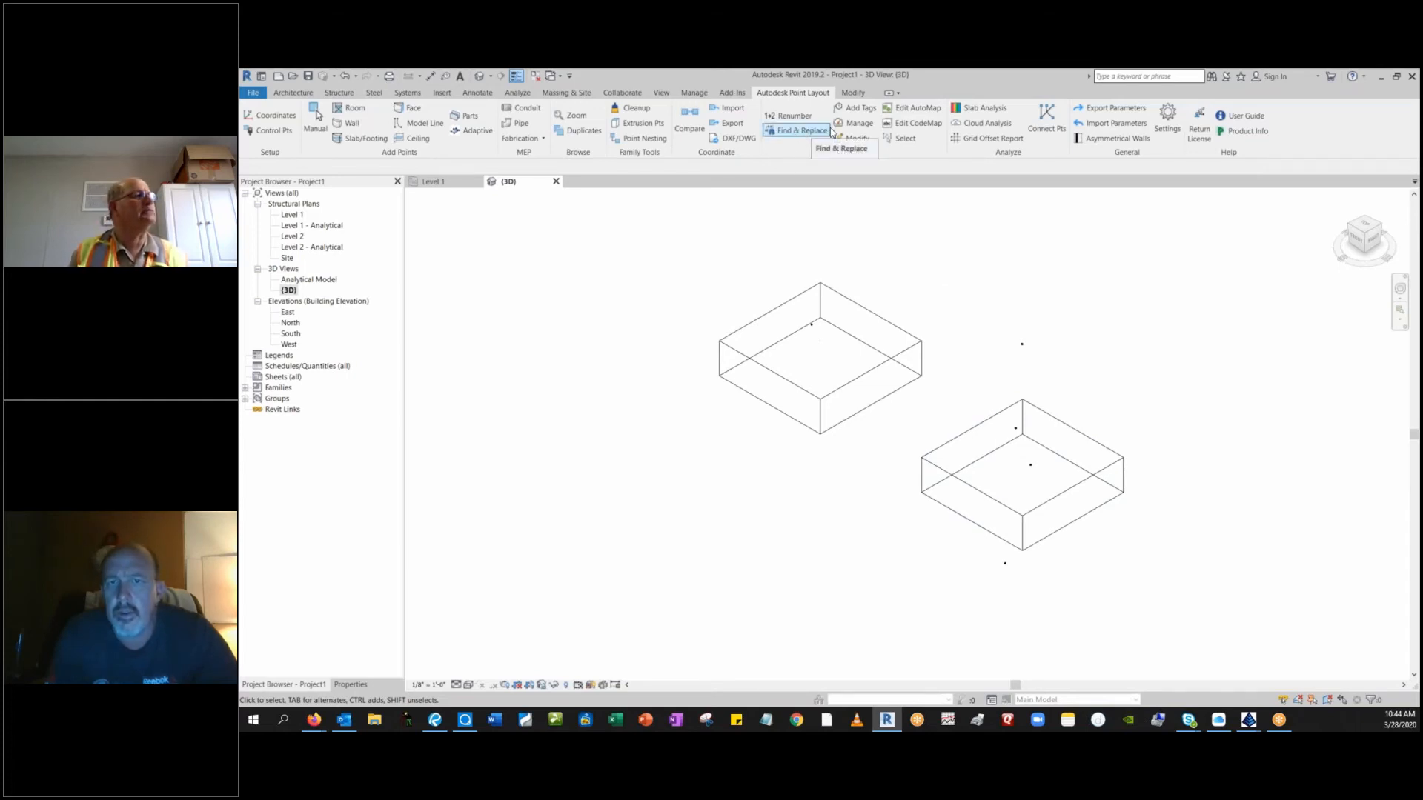
Start connecting points, filtering the selection to the descriptions 8 Inch Main 45Deg, 8 INCH WATER MAIN and 8 INCH WATER MAIN TEE.
left_click(1041, 128)
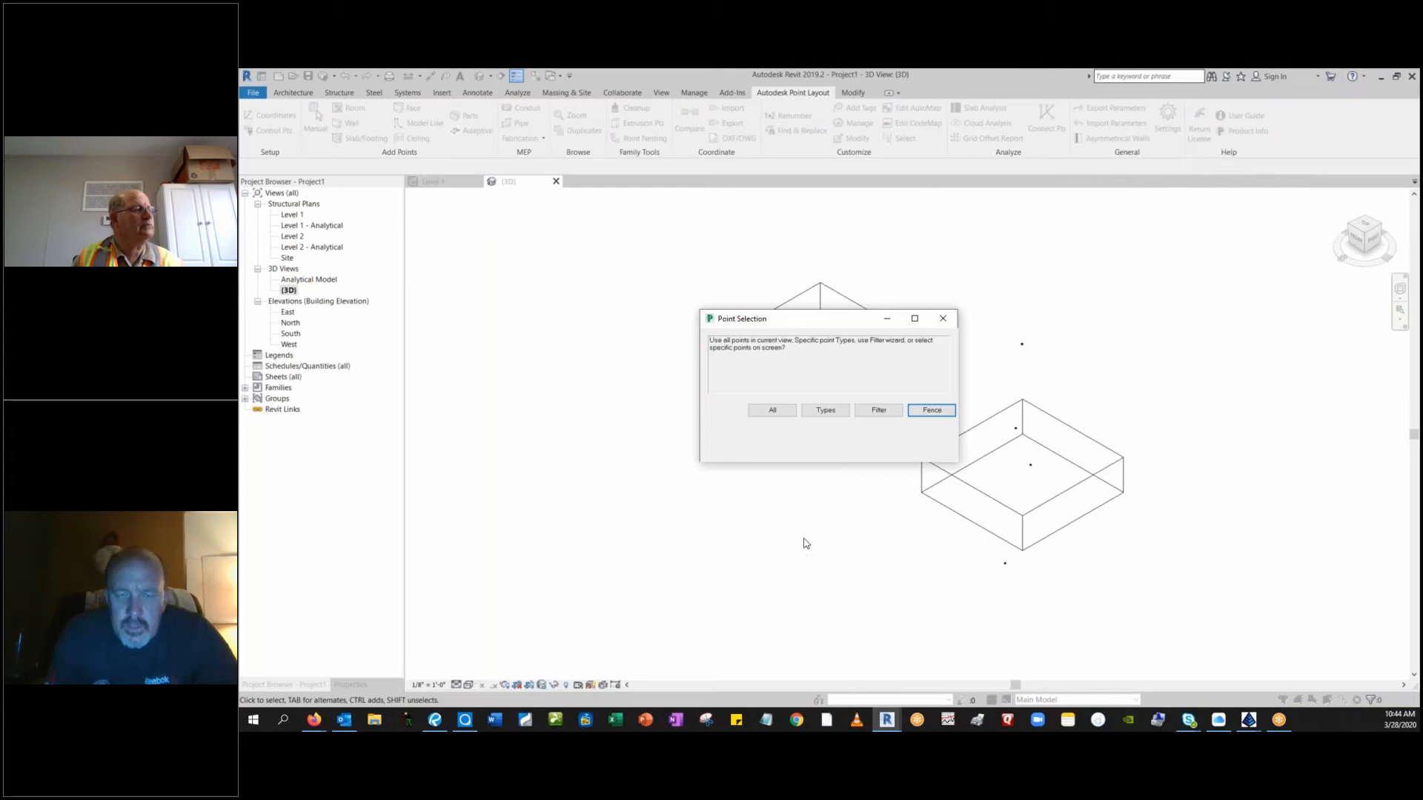
left_click(876, 410)
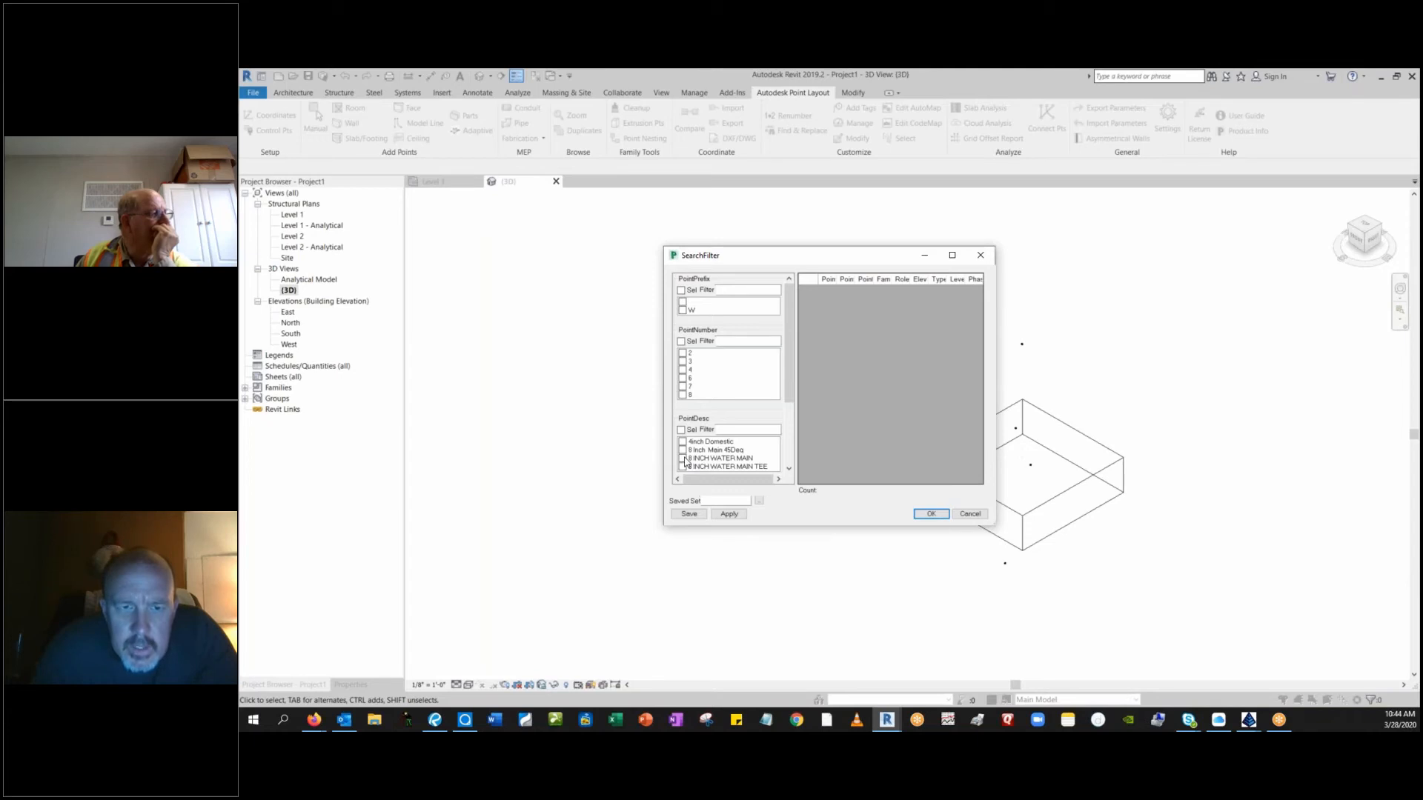
left_click(683, 450)
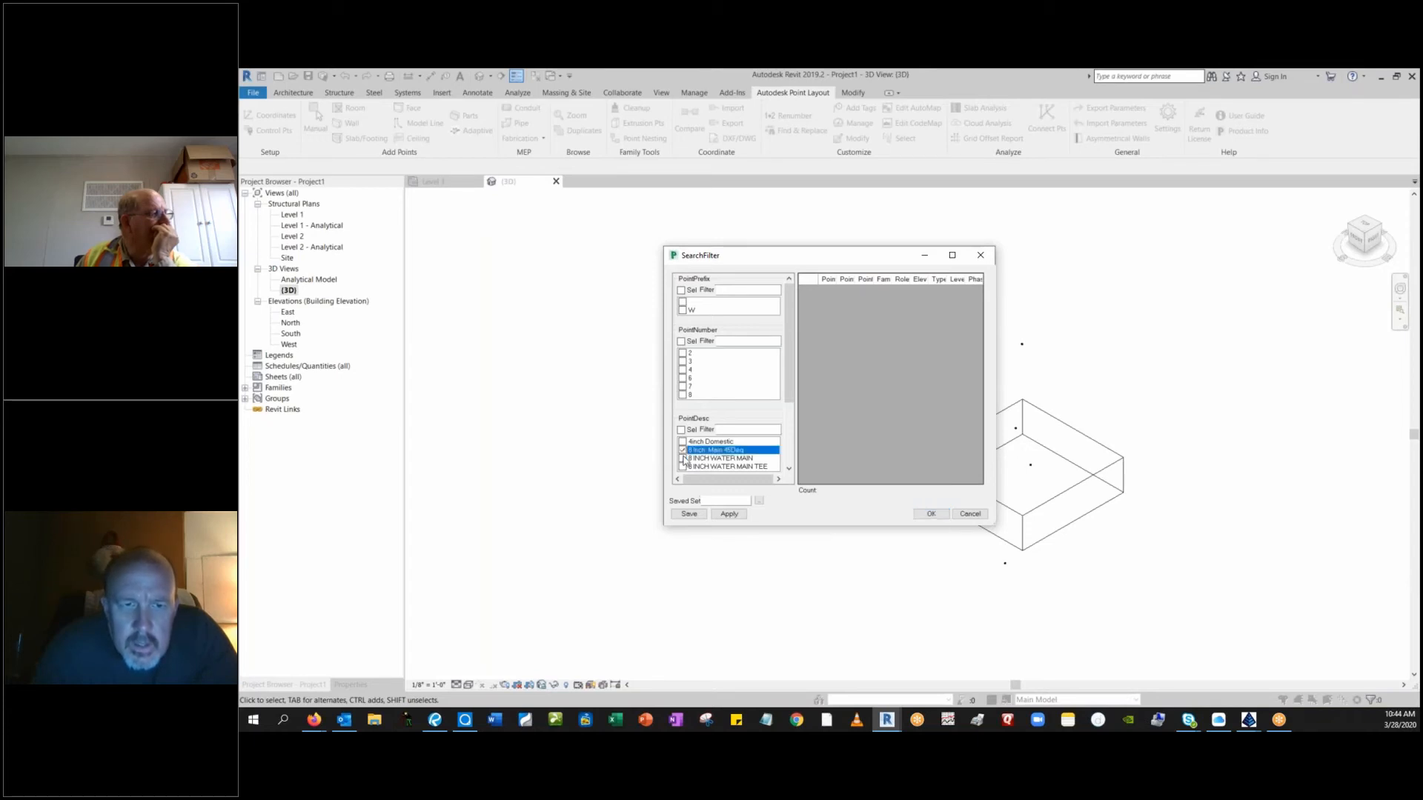
left_click(683, 459)
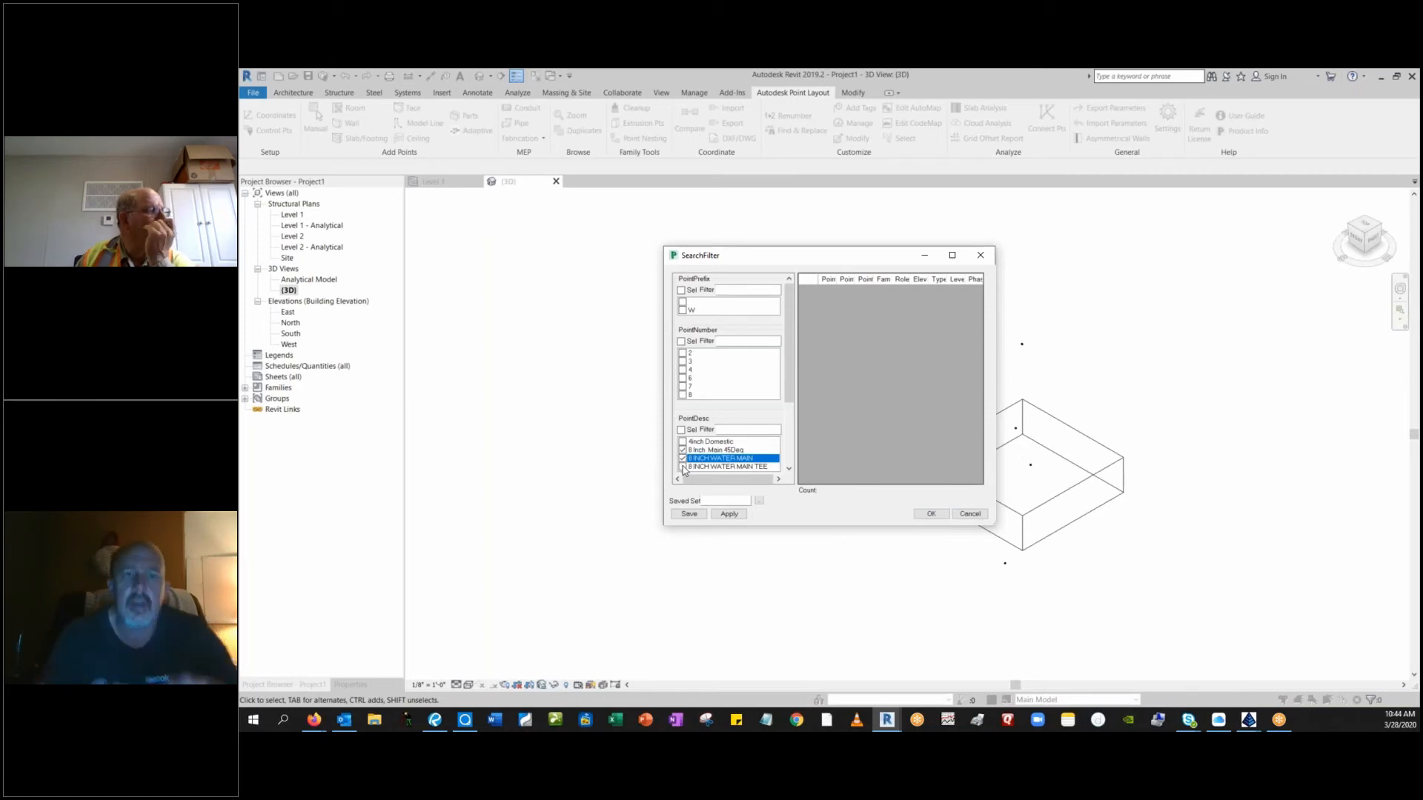
left_click(683, 466)
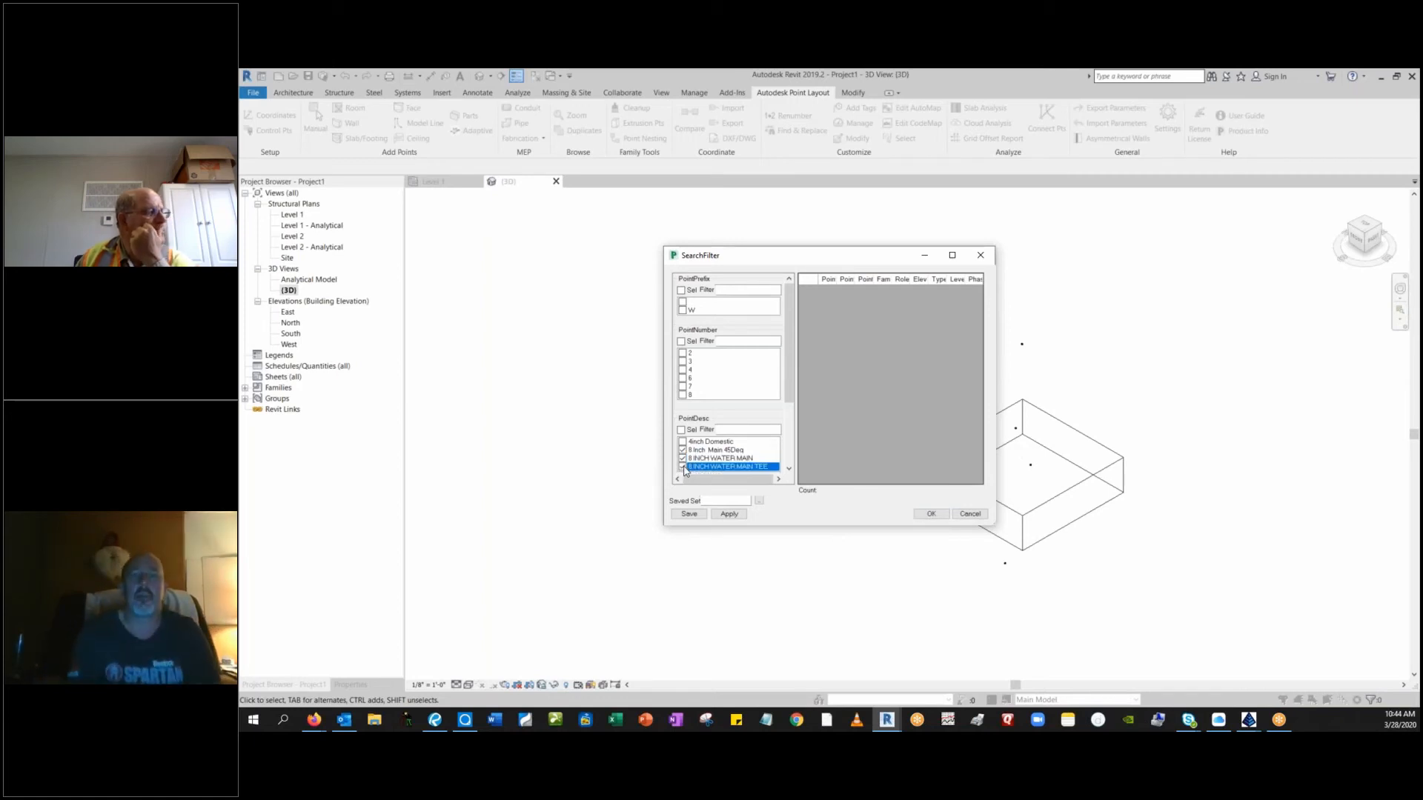
left_click(726, 514)
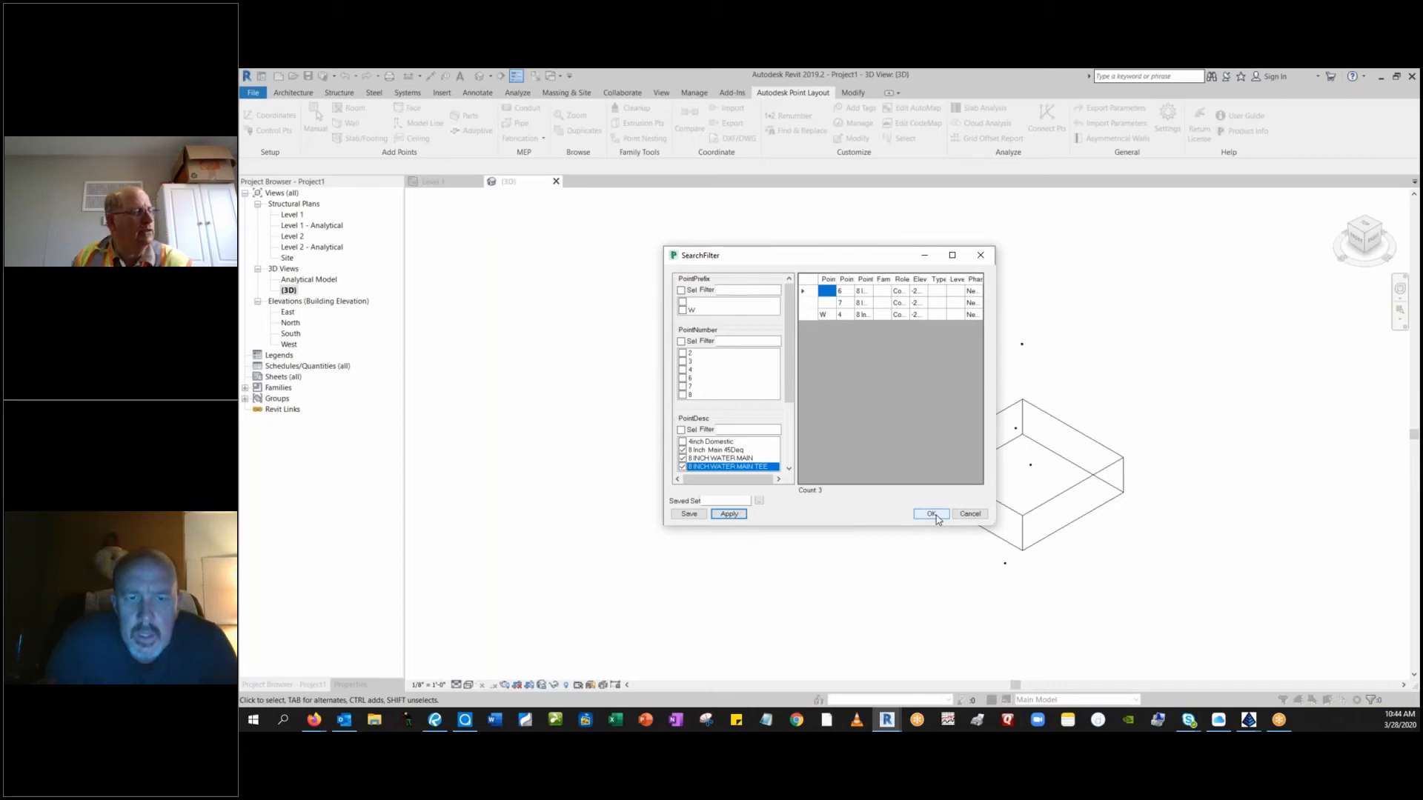
left_click_drag(874, 262, 572, 354)
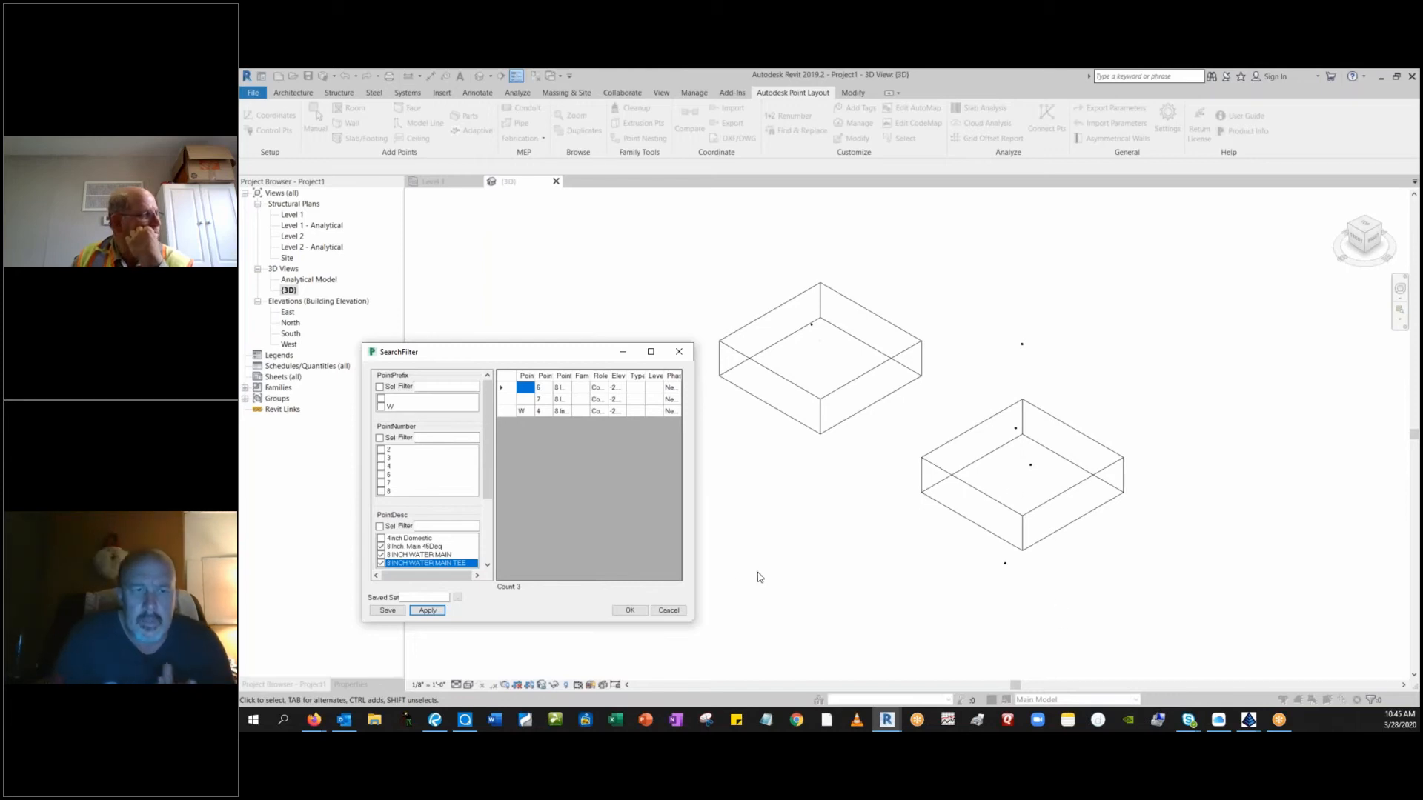
left_click(629, 610)
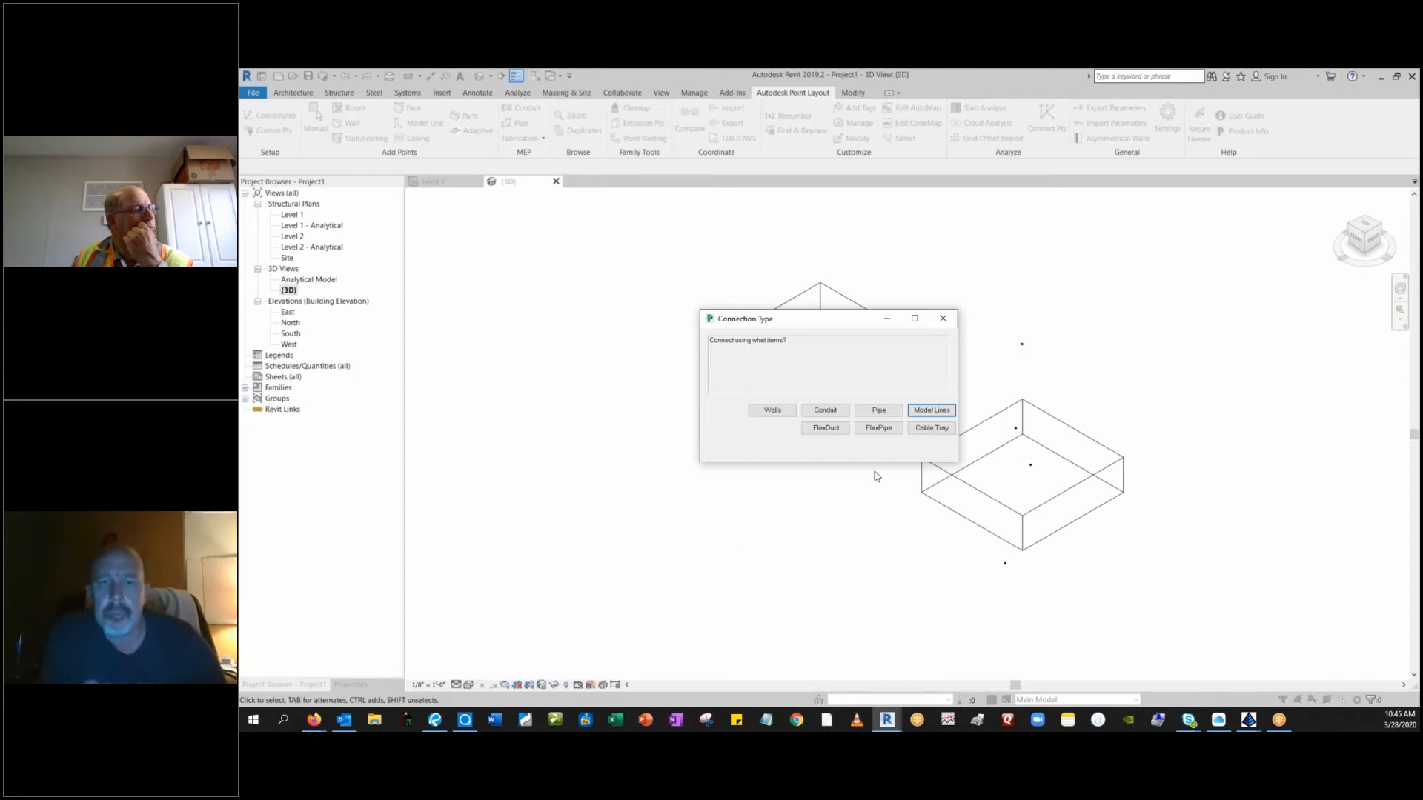
Connect the filtered points with Pipe in Numerical order, shot at the Top of the pipe, using the 0' - 10" pipe size.
left_click(879, 413)
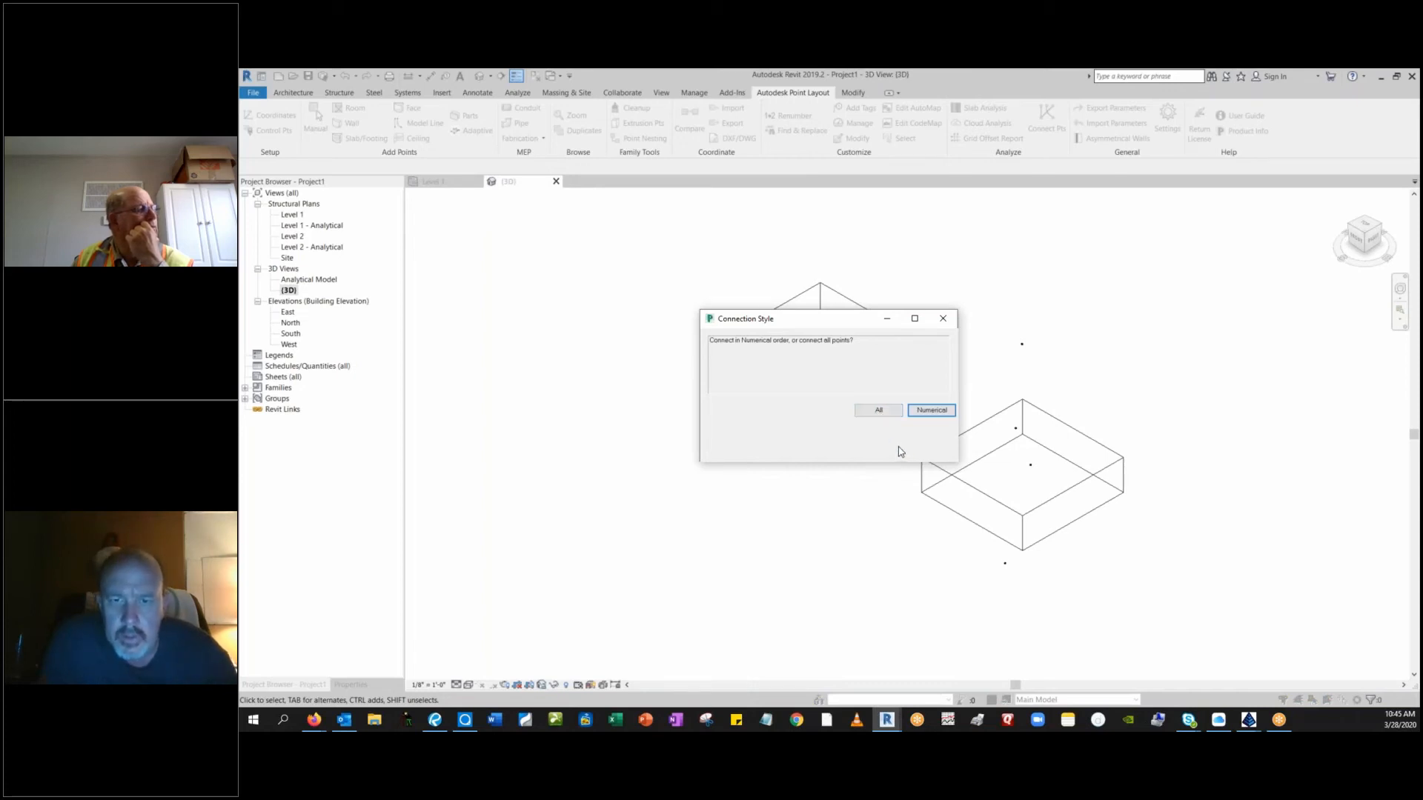
left_click(931, 411)
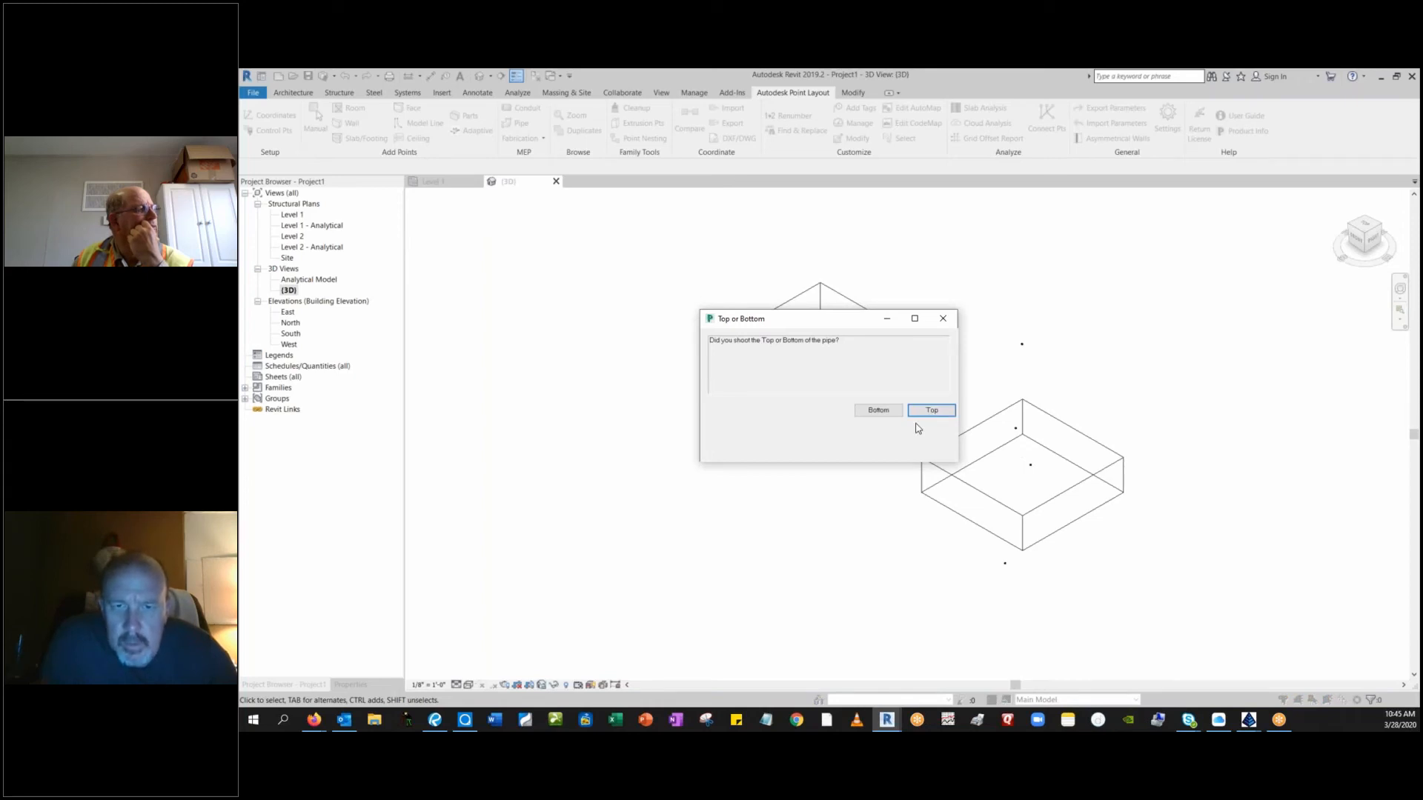
left_click(930, 412)
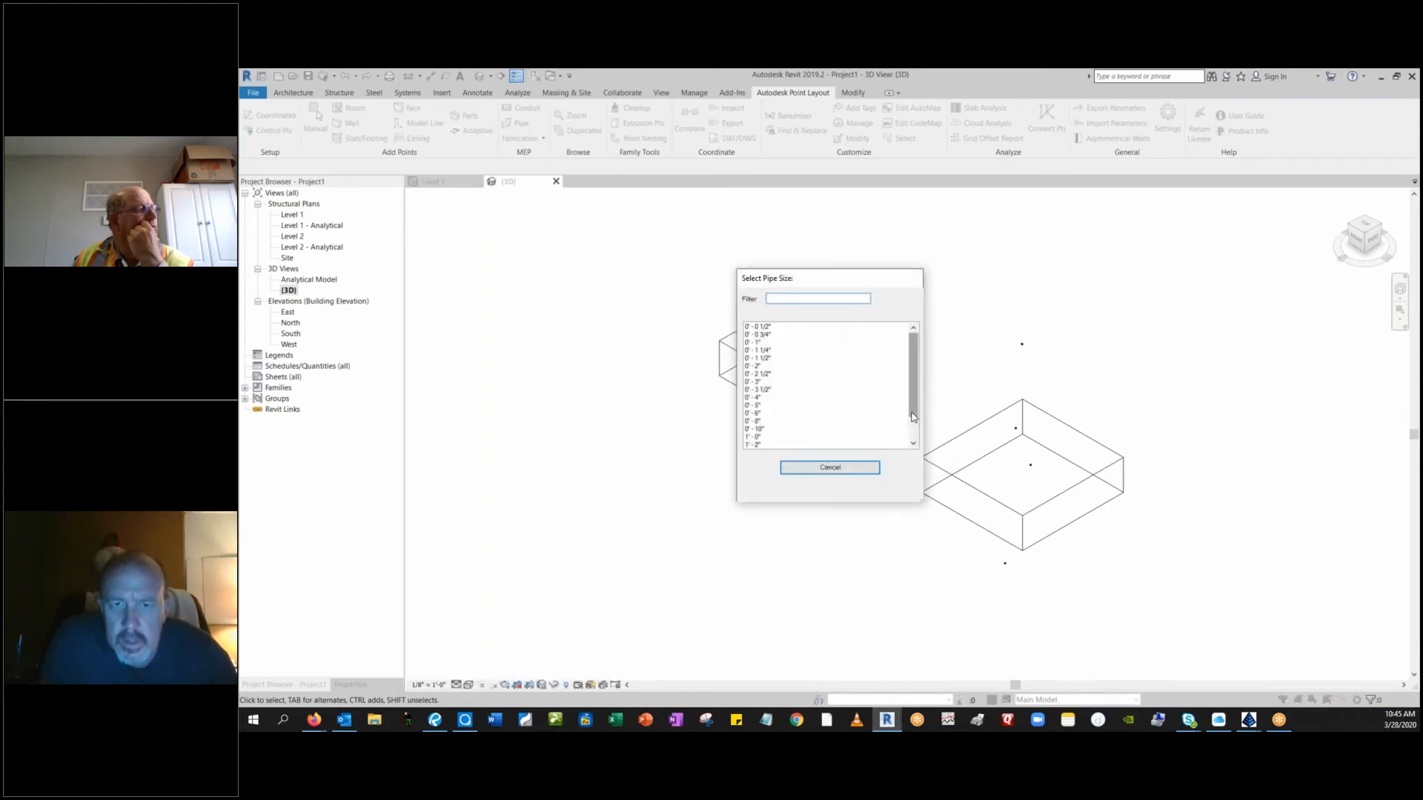
left_click(761, 429)
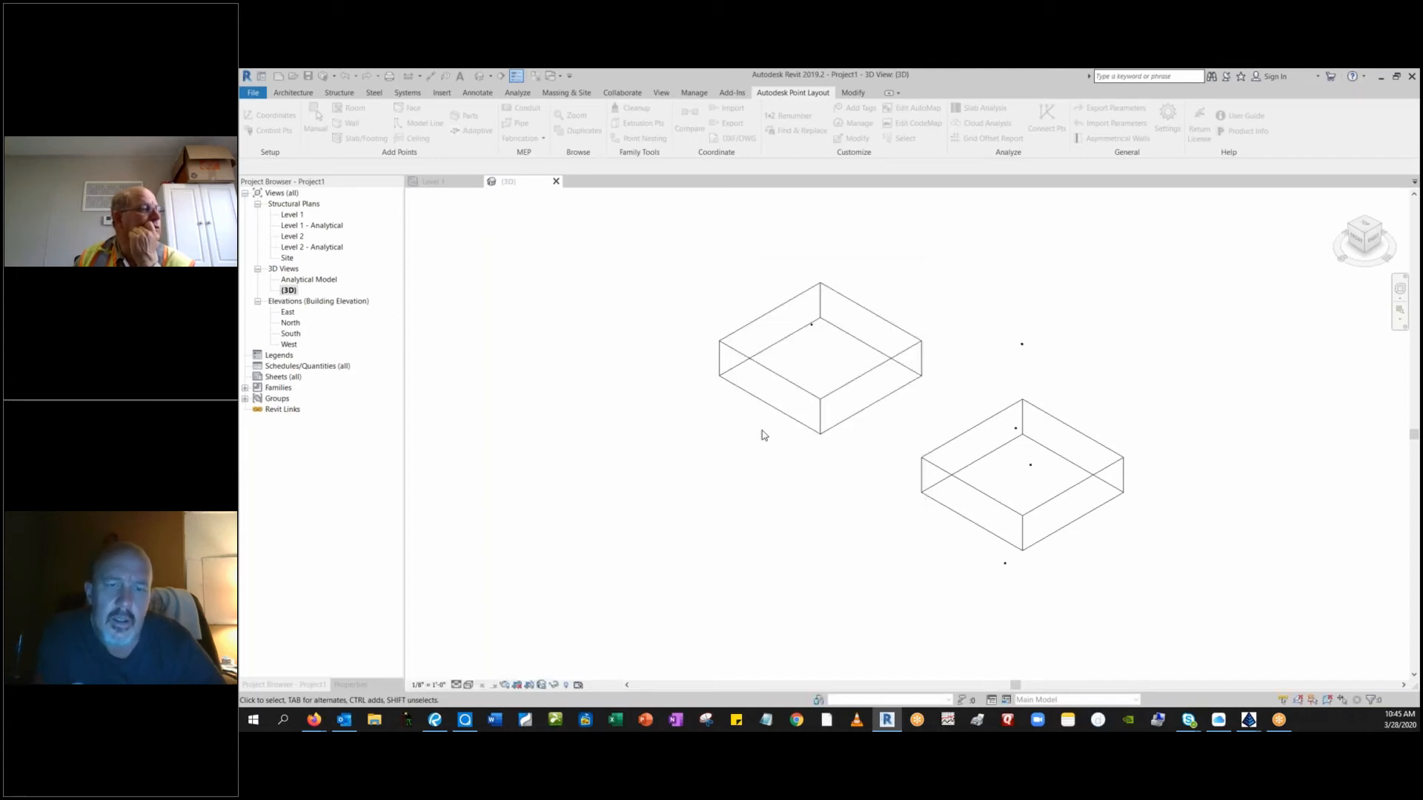
scroll(876, 507, "down", 4)
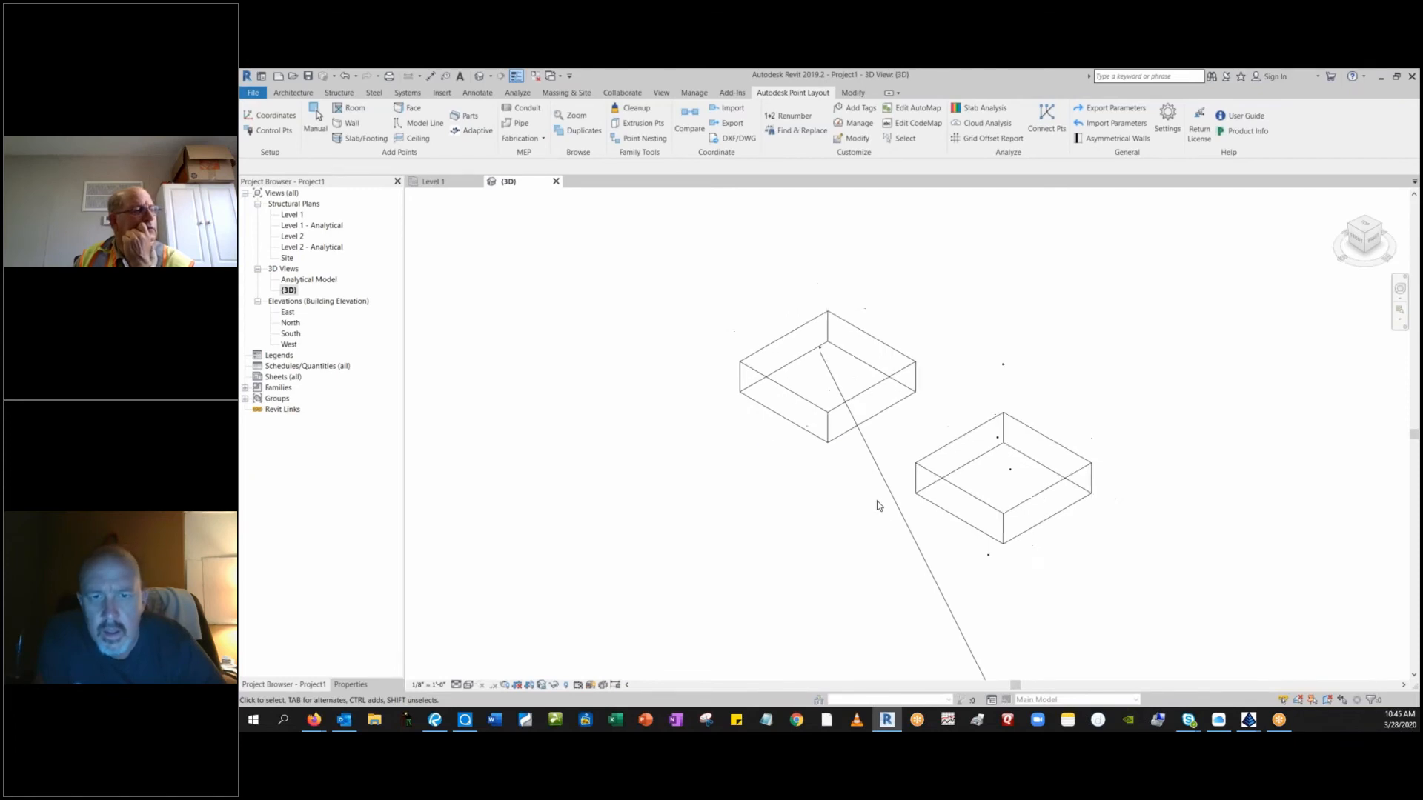
scroll(889, 542, "up", 1)
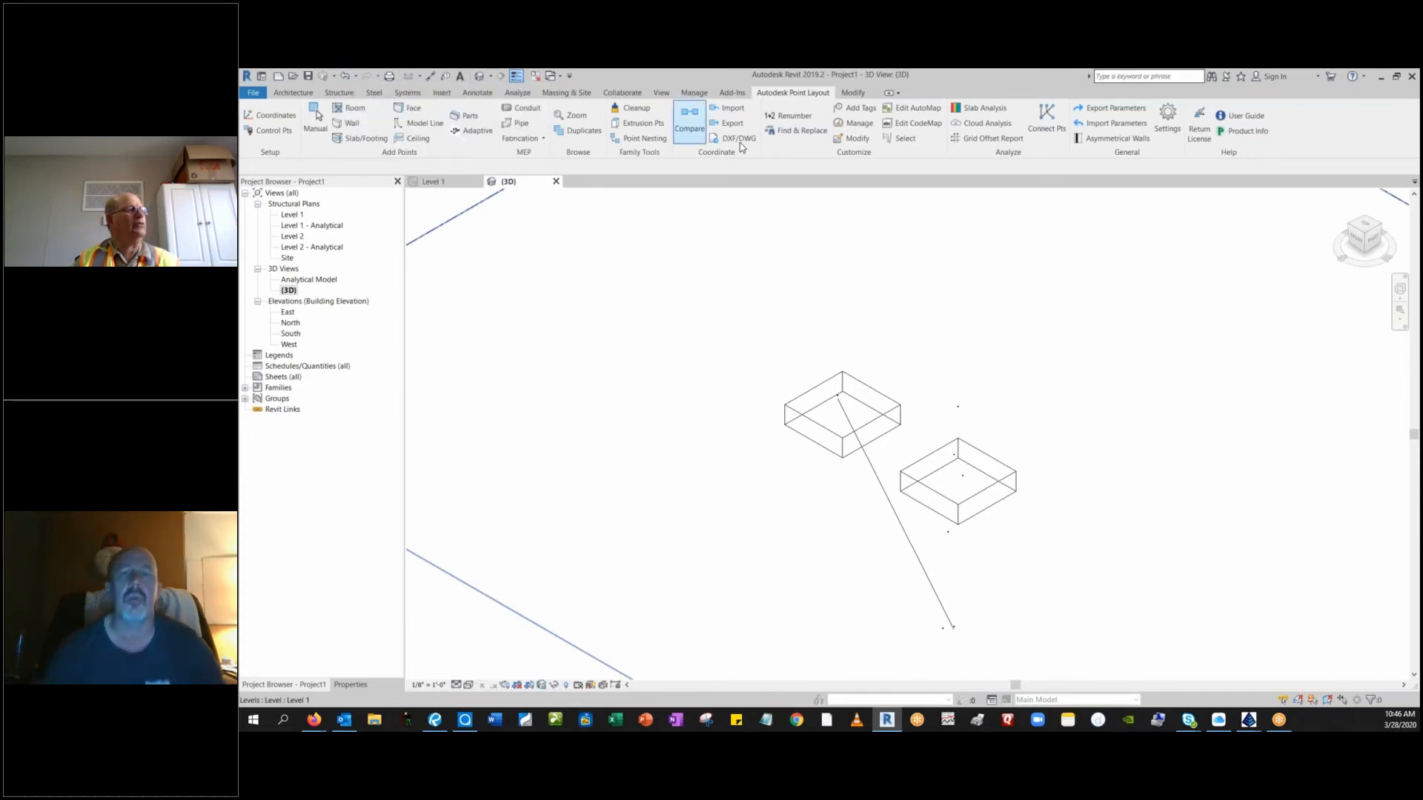
left_click(1047, 119)
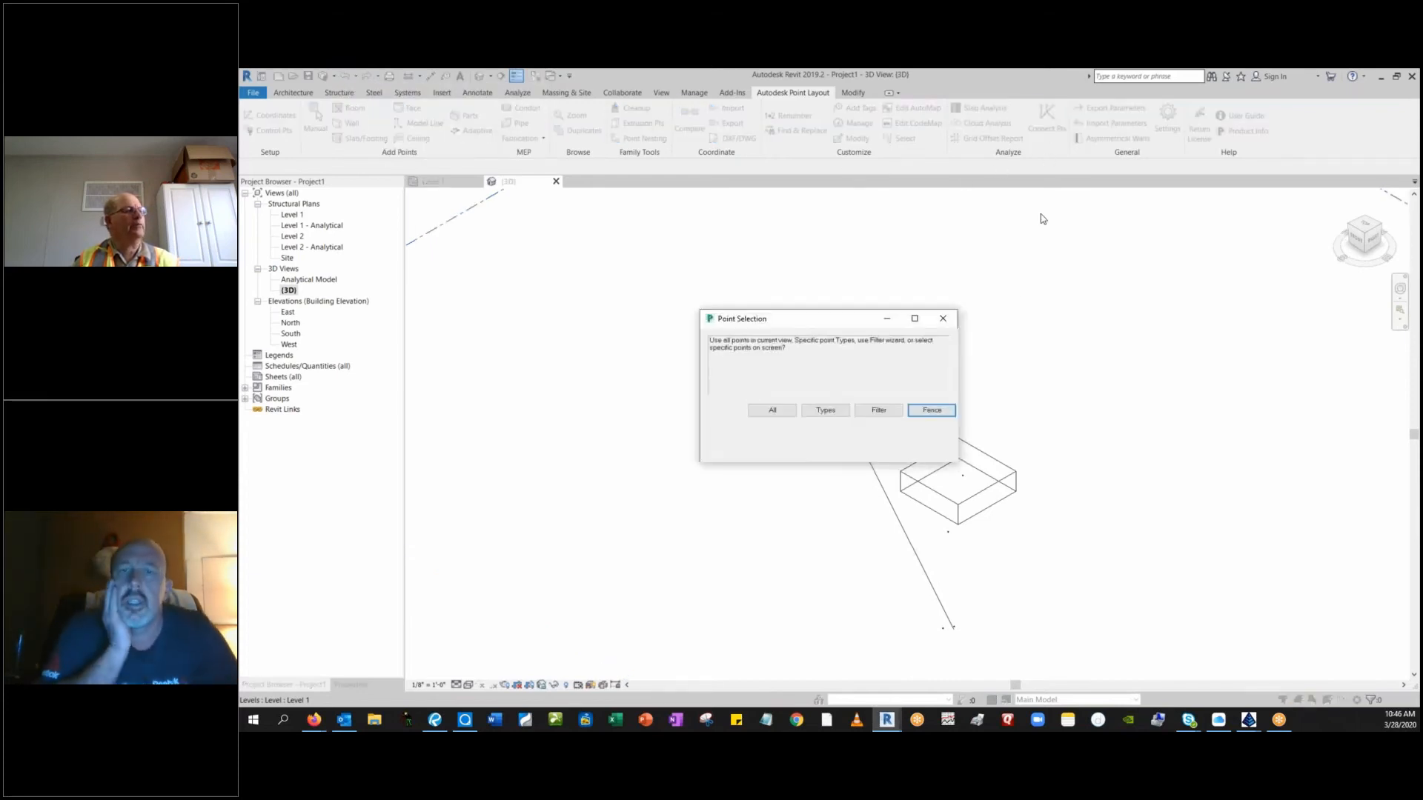
left_click(879, 411)
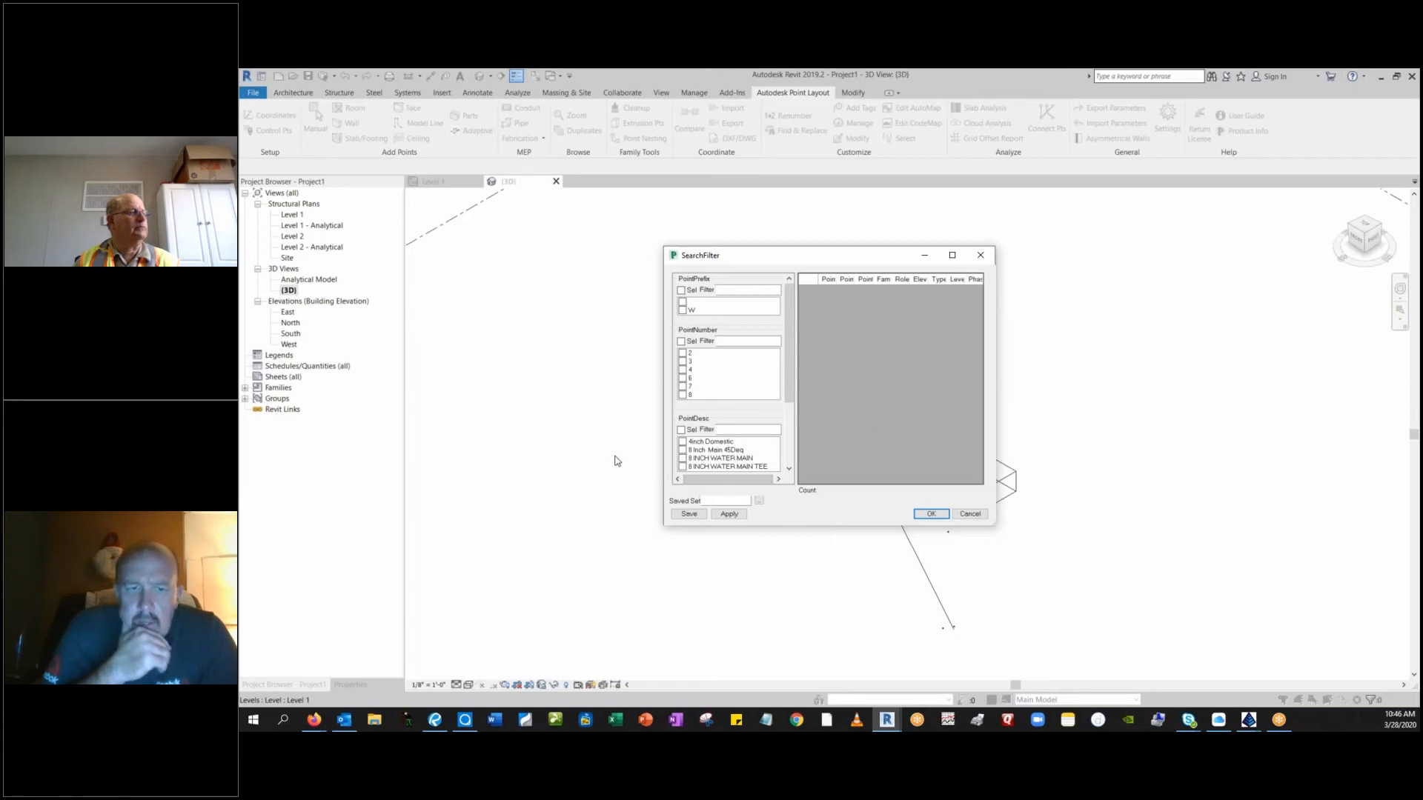
left_click(682, 450)
left_click(682, 458)
left_click(682, 467)
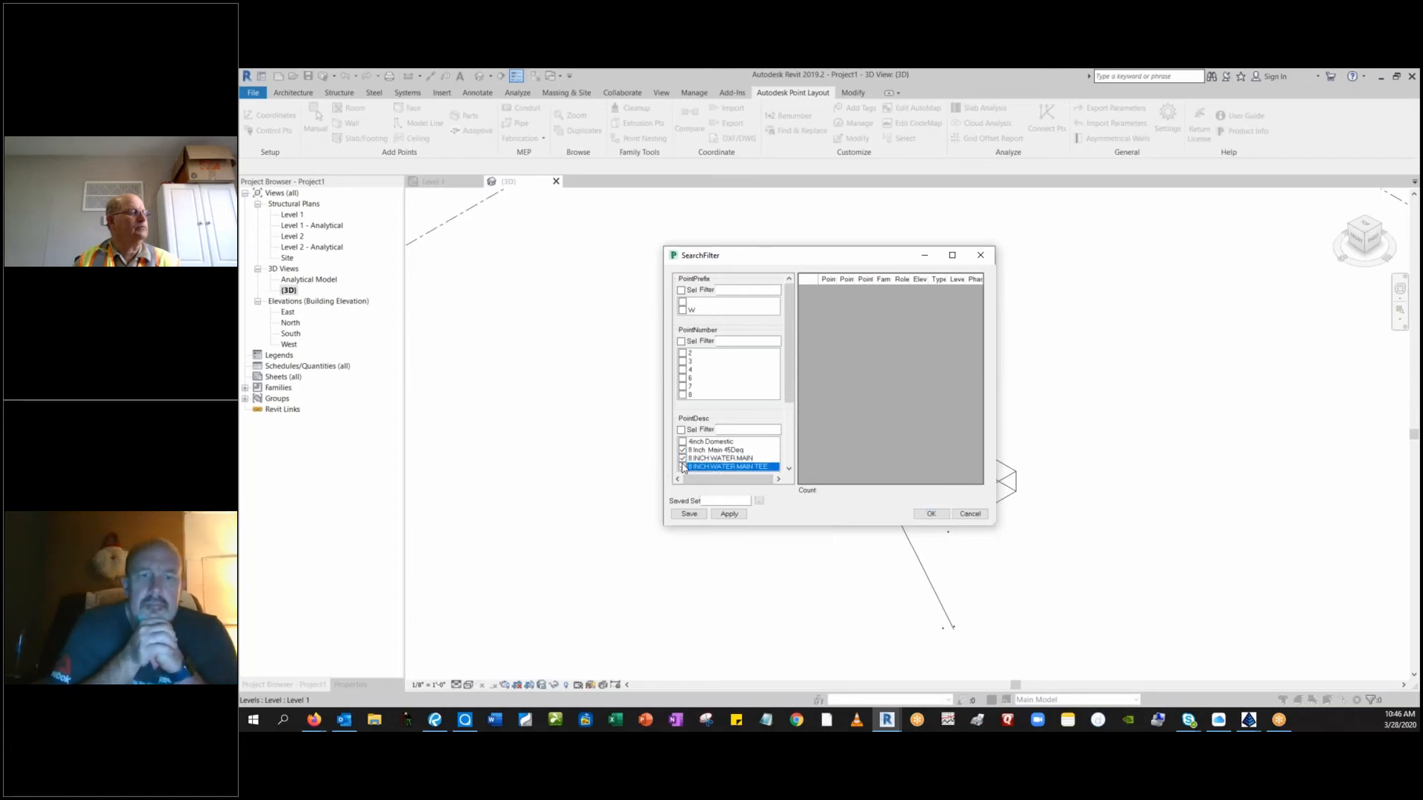
left_click(931, 513)
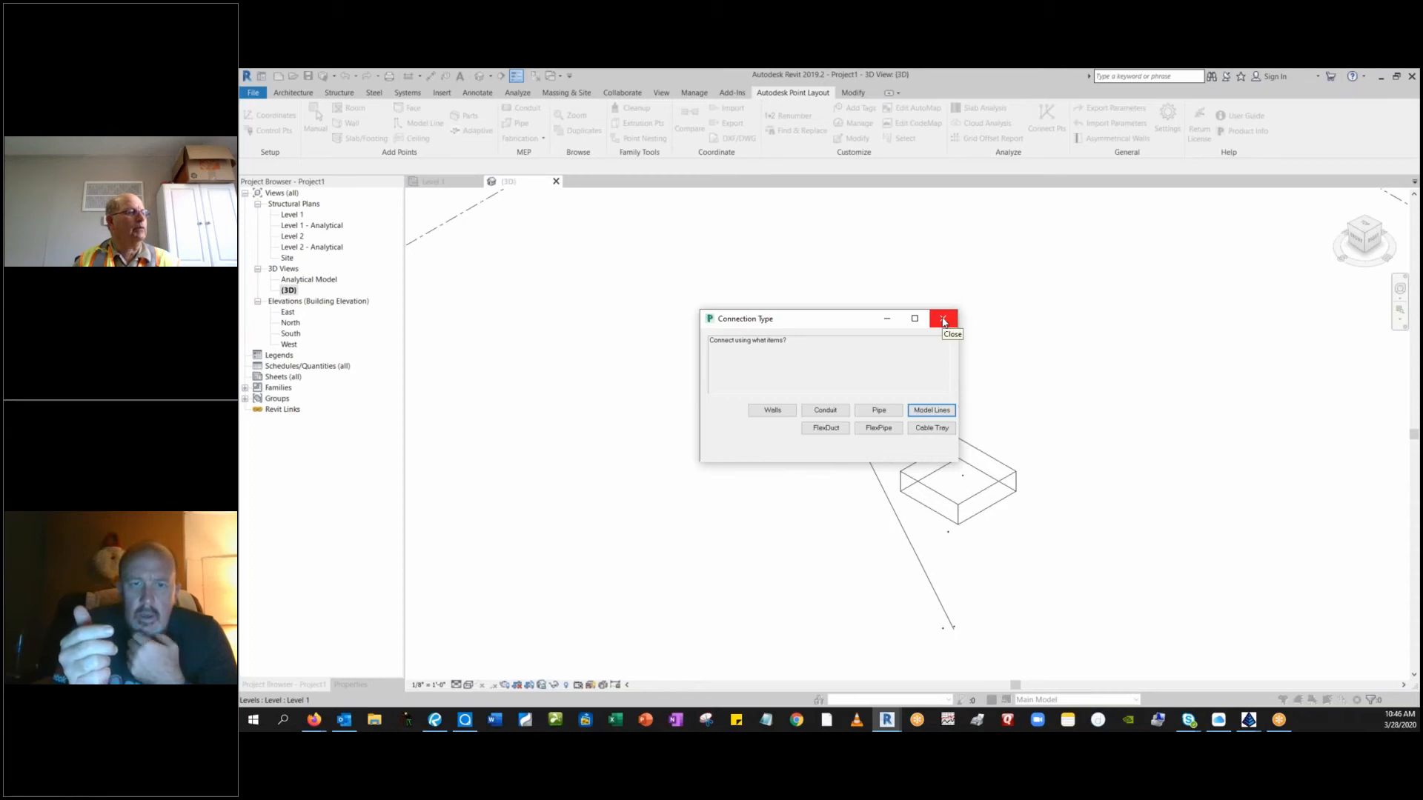
left_click(943, 321)
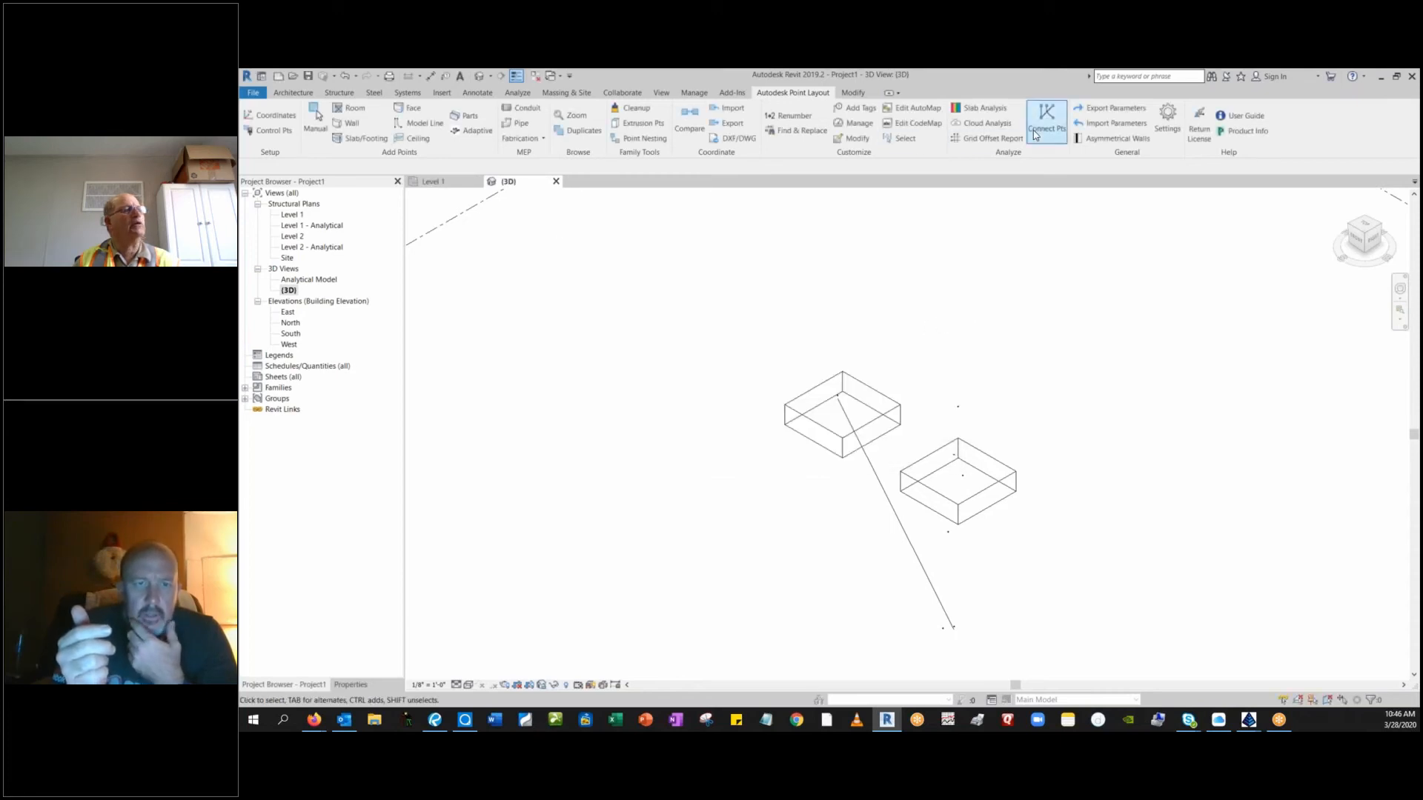
Start connecting points again, filtering the selection to 8 Inch Main 45Deg, 8 INCH WATER MAIN and 8 INCH WATER MAIN TEE.
left_click(1035, 134)
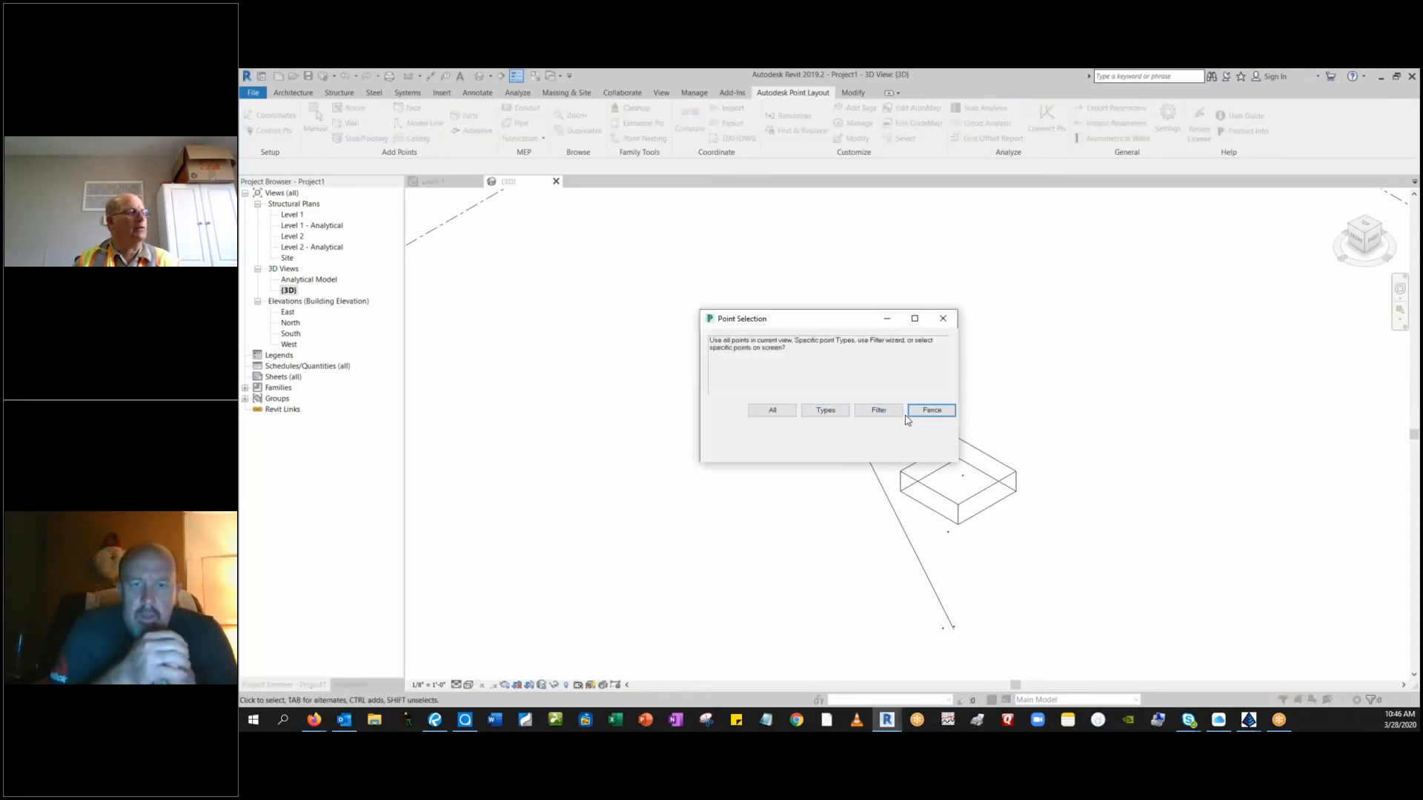
left_click(893, 413)
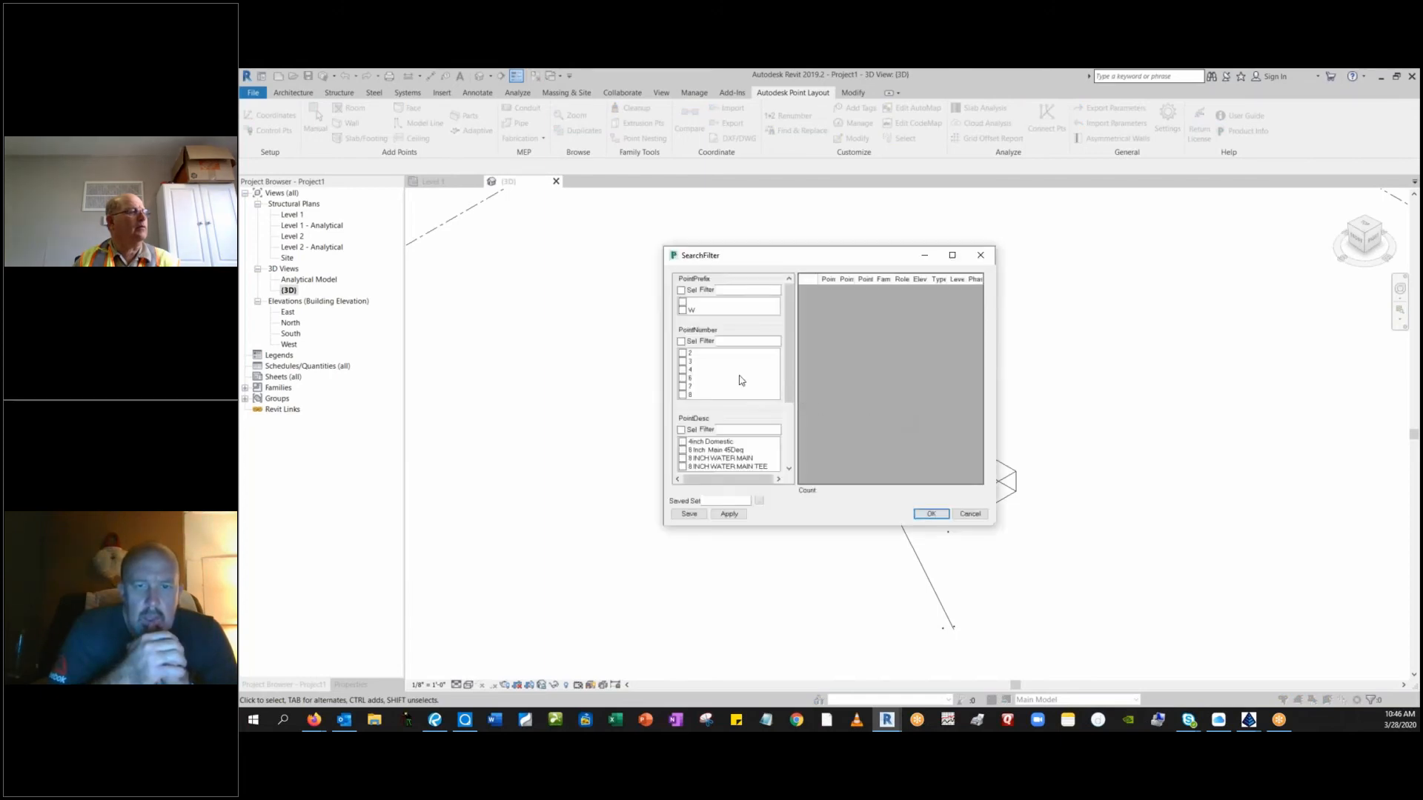
left_click(682, 449)
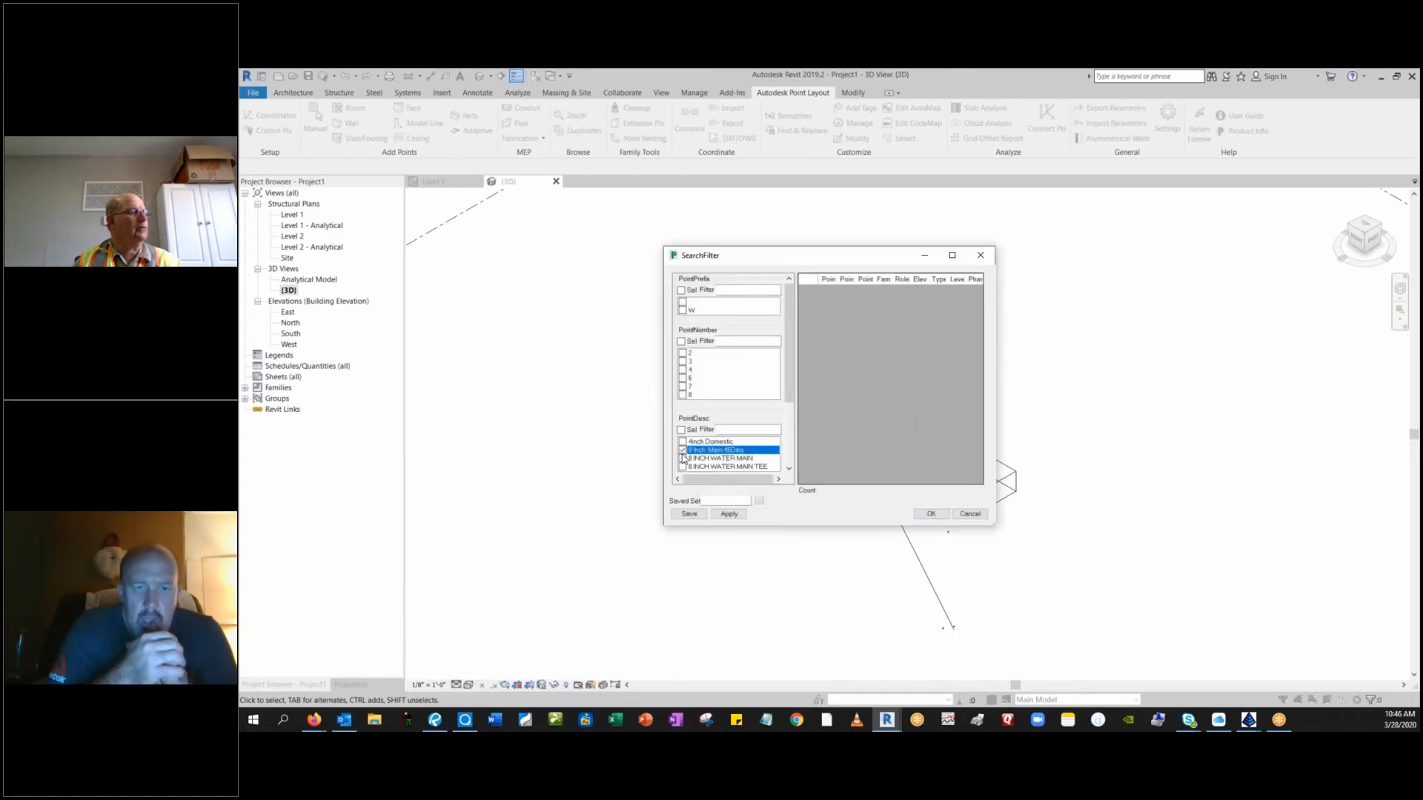
left_click(681, 458)
left_click(682, 467)
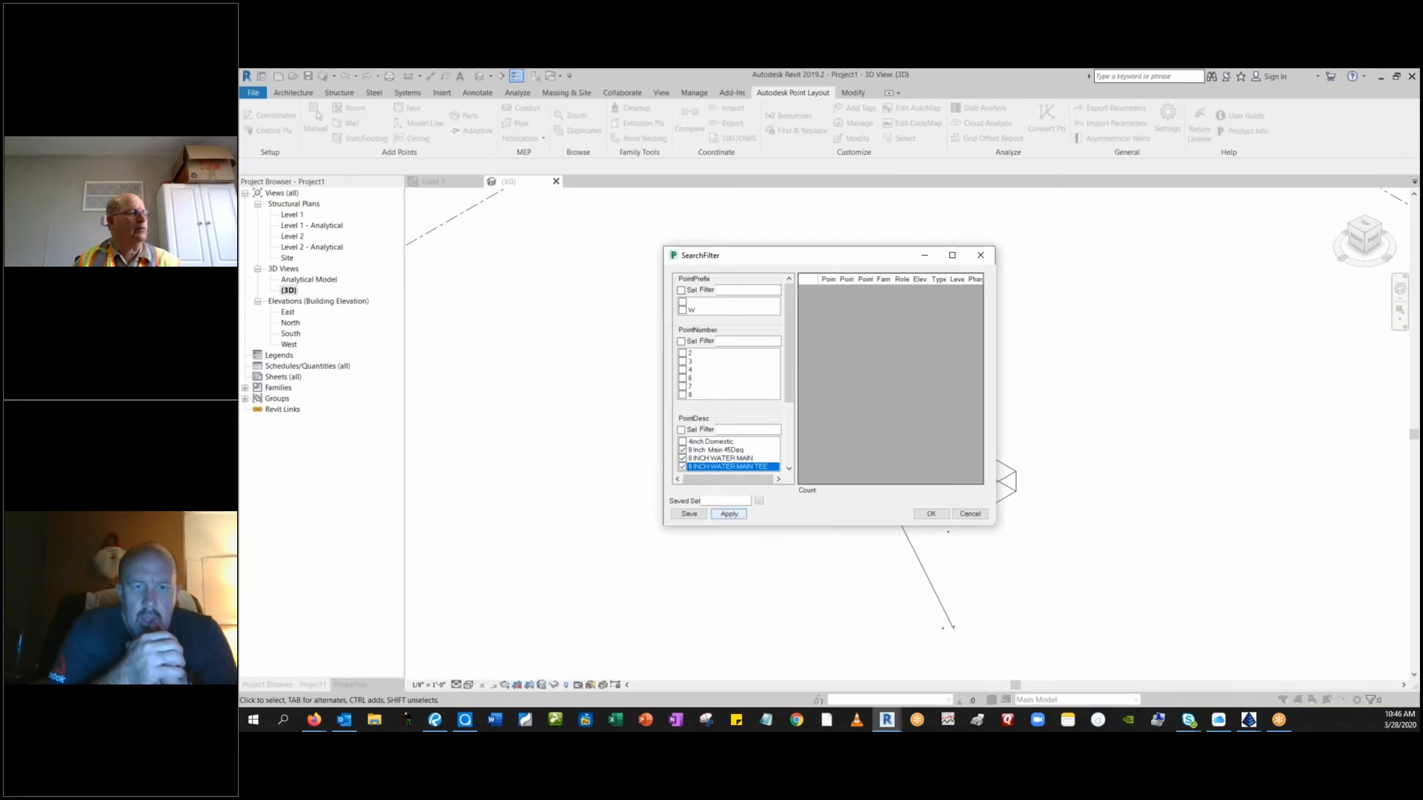
left_click(730, 515)
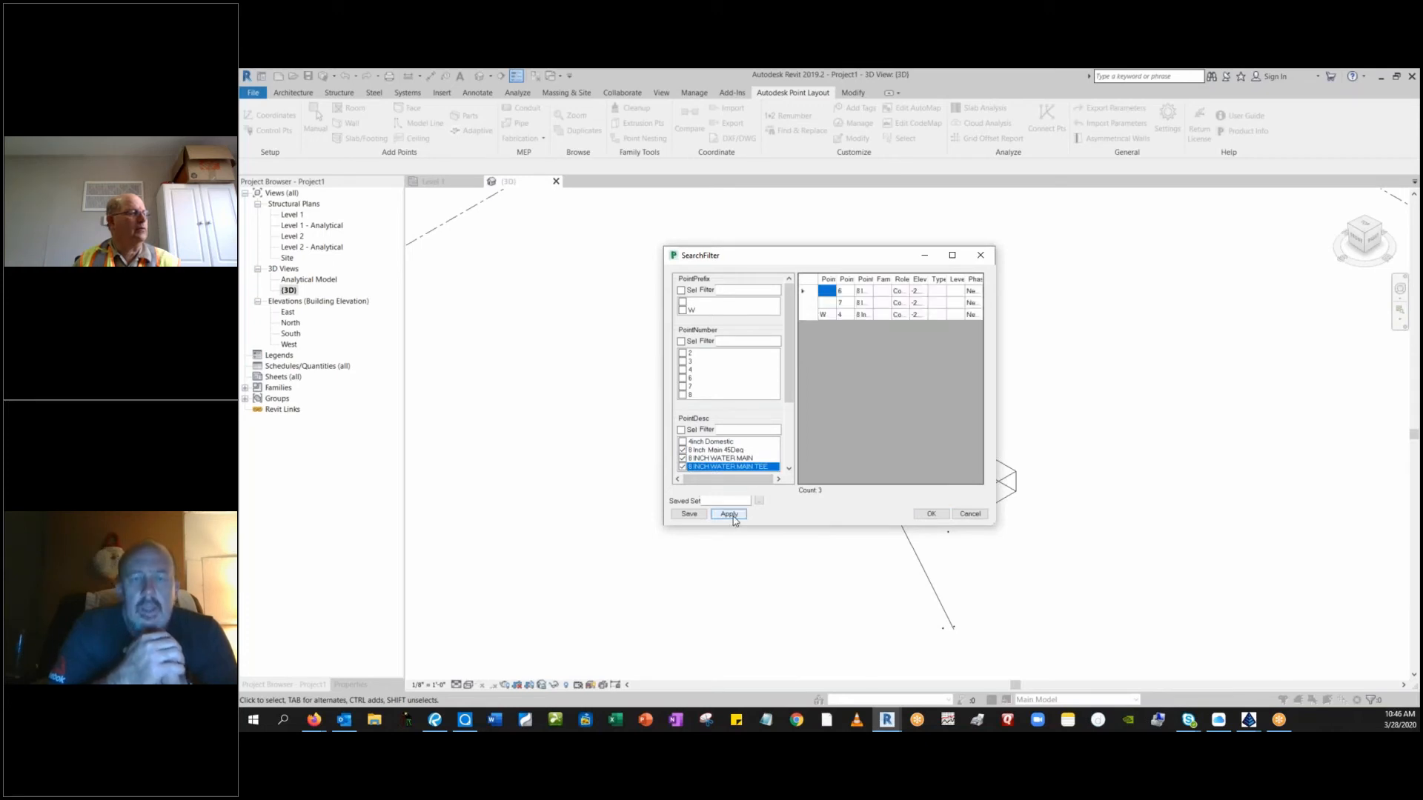
left_click(933, 515)
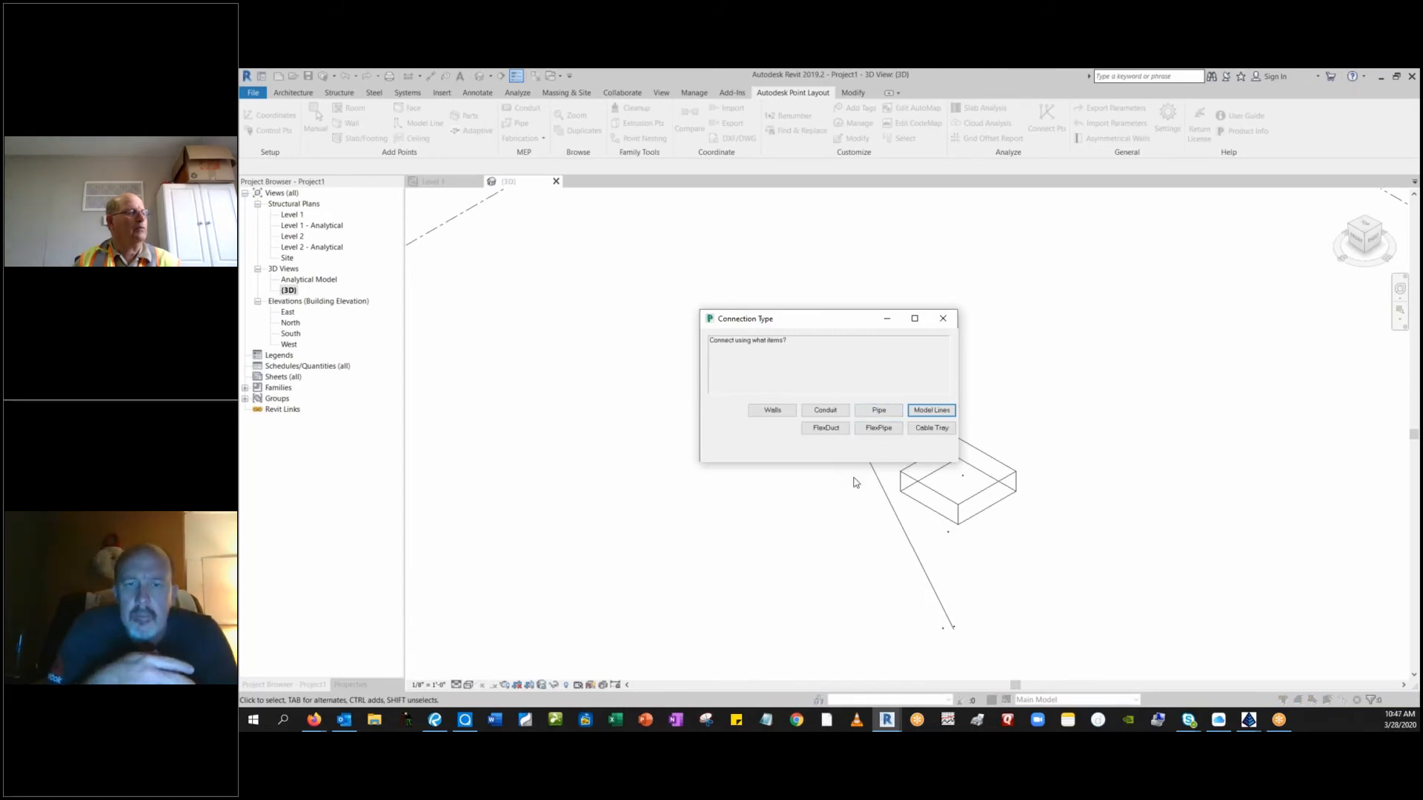
Connect the filtered points with 10" Pipe, using the All connection style instead of numerical order.
left_click(893, 408)
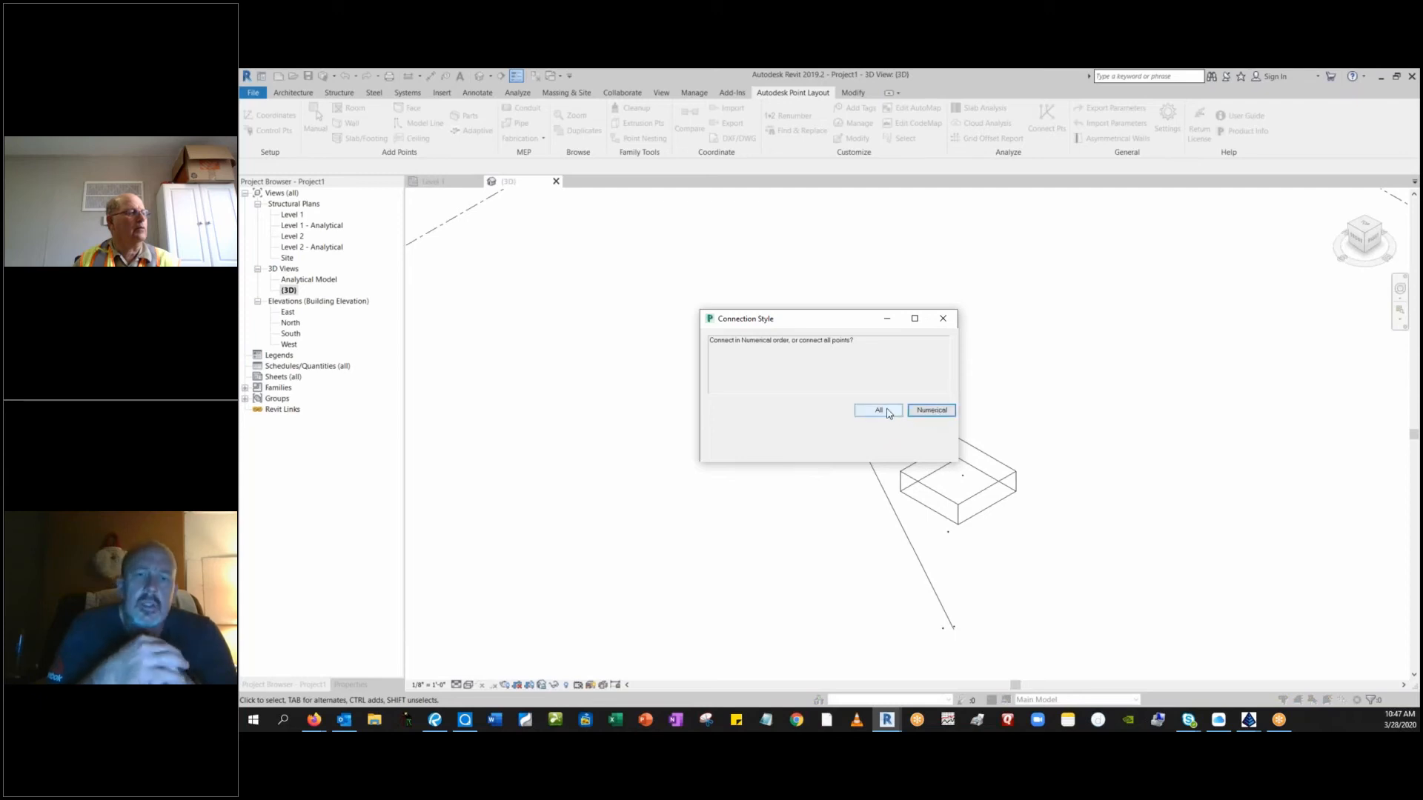
left_click(888, 413)
left_click(928, 412)
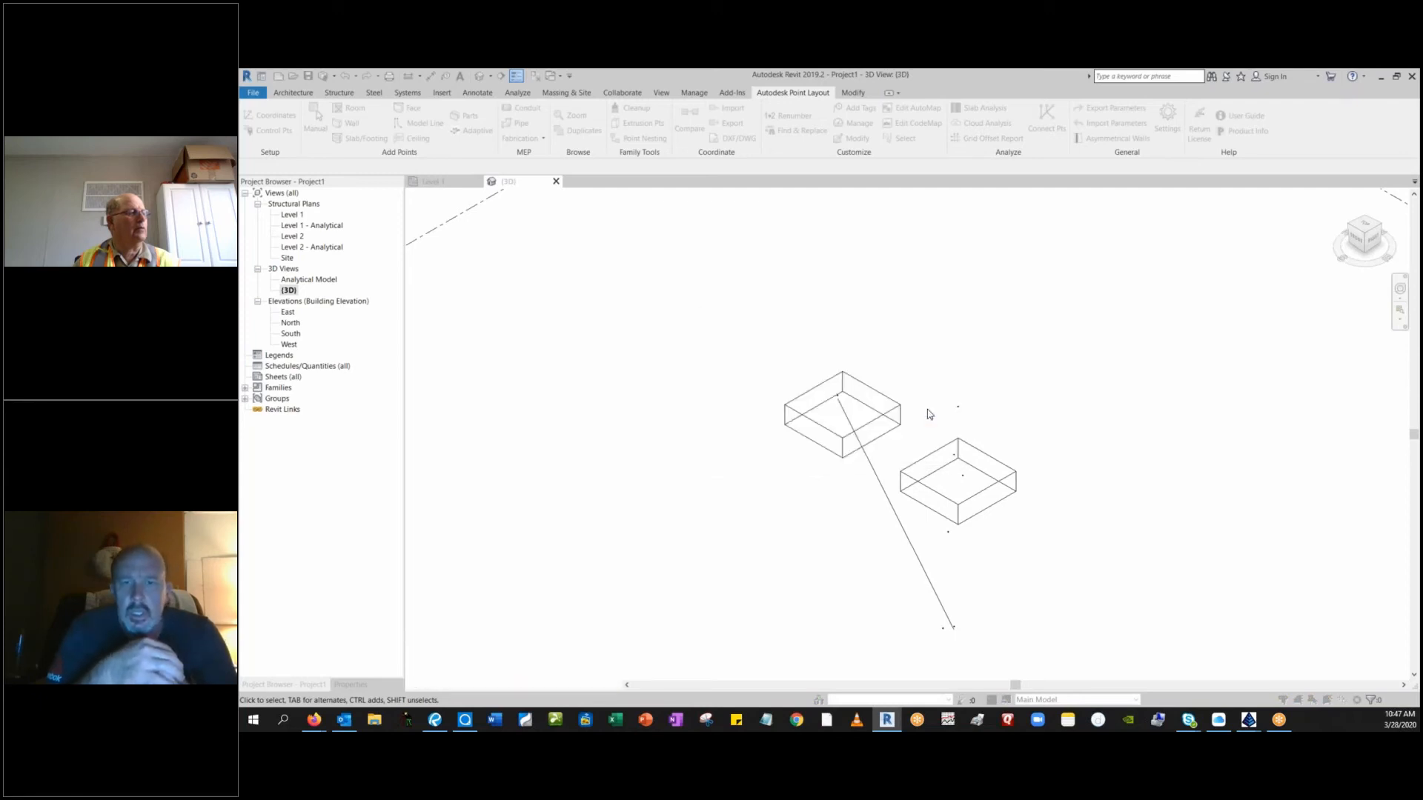
left_click(749, 430)
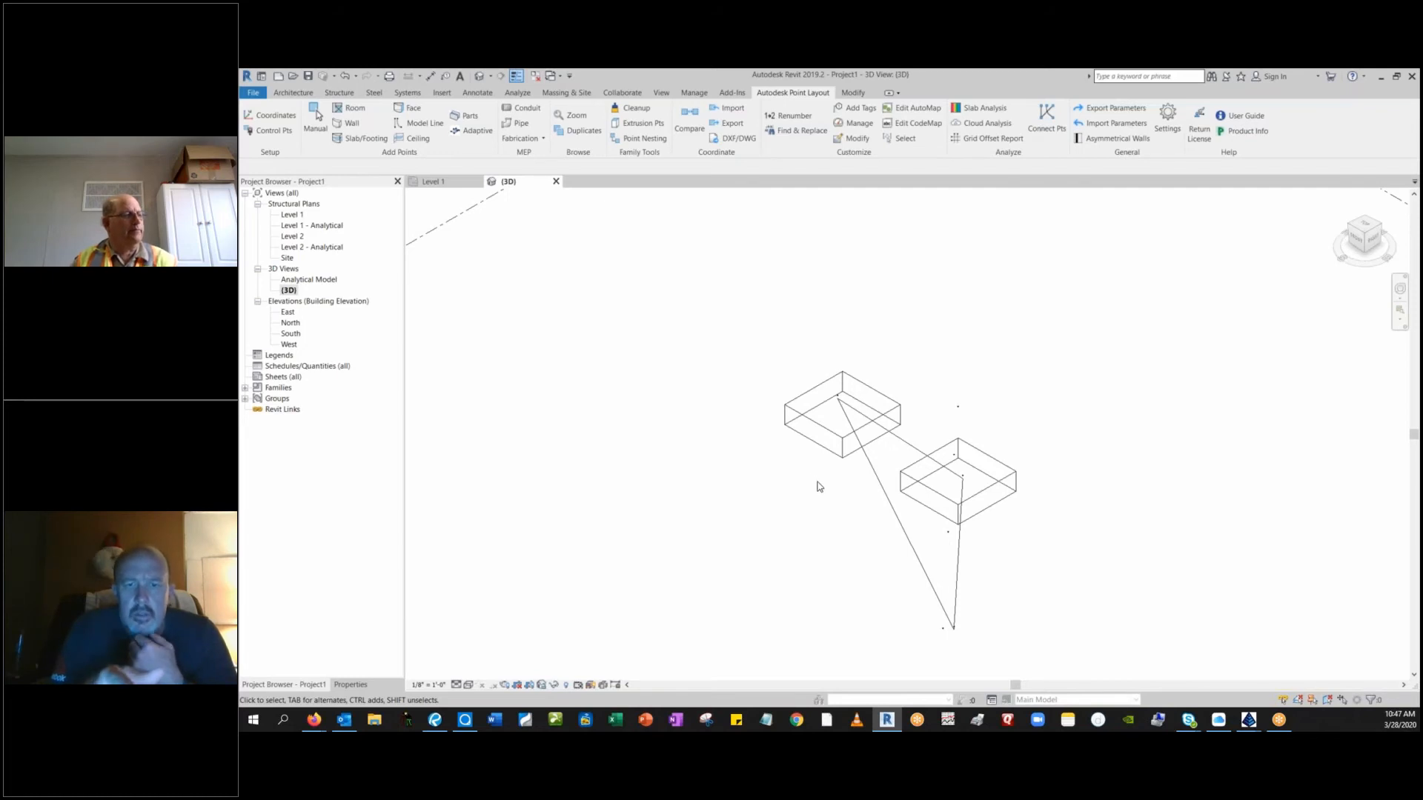
Delete every overlapping pipe on the long diagonal between the point in the upper-left footing and the lowest connected point.
left_click(882, 488)
right_click(881, 487)
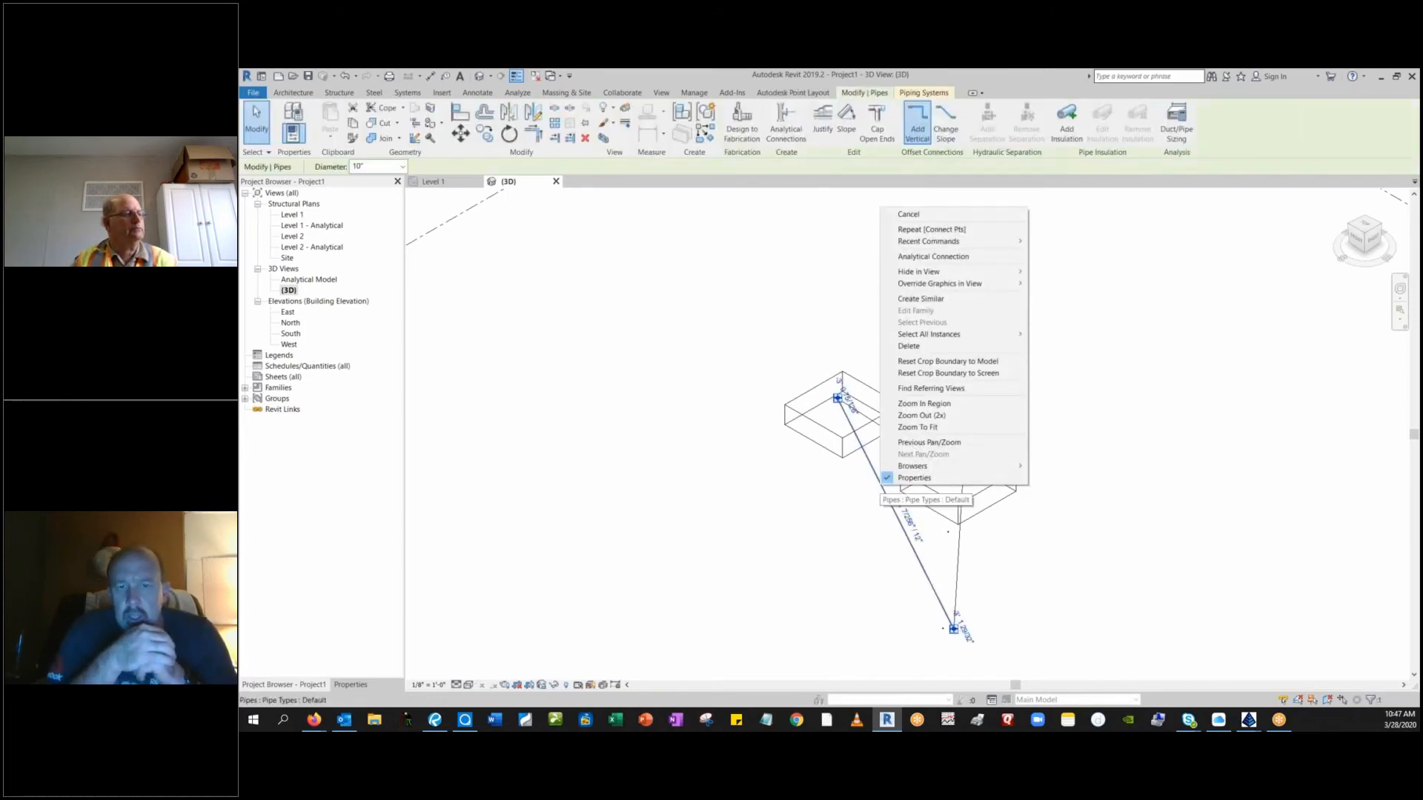
left_click(903, 358)
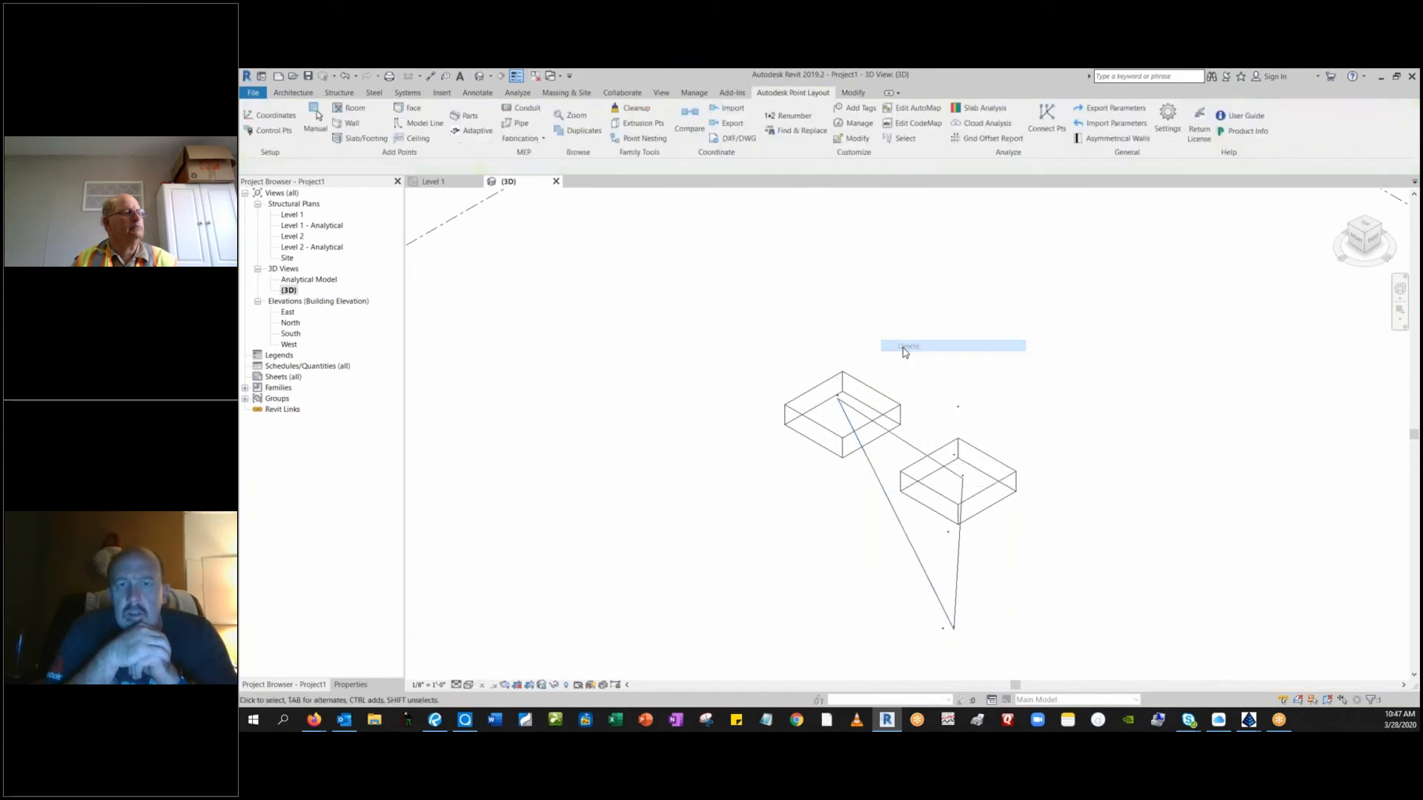
left_click(889, 505)
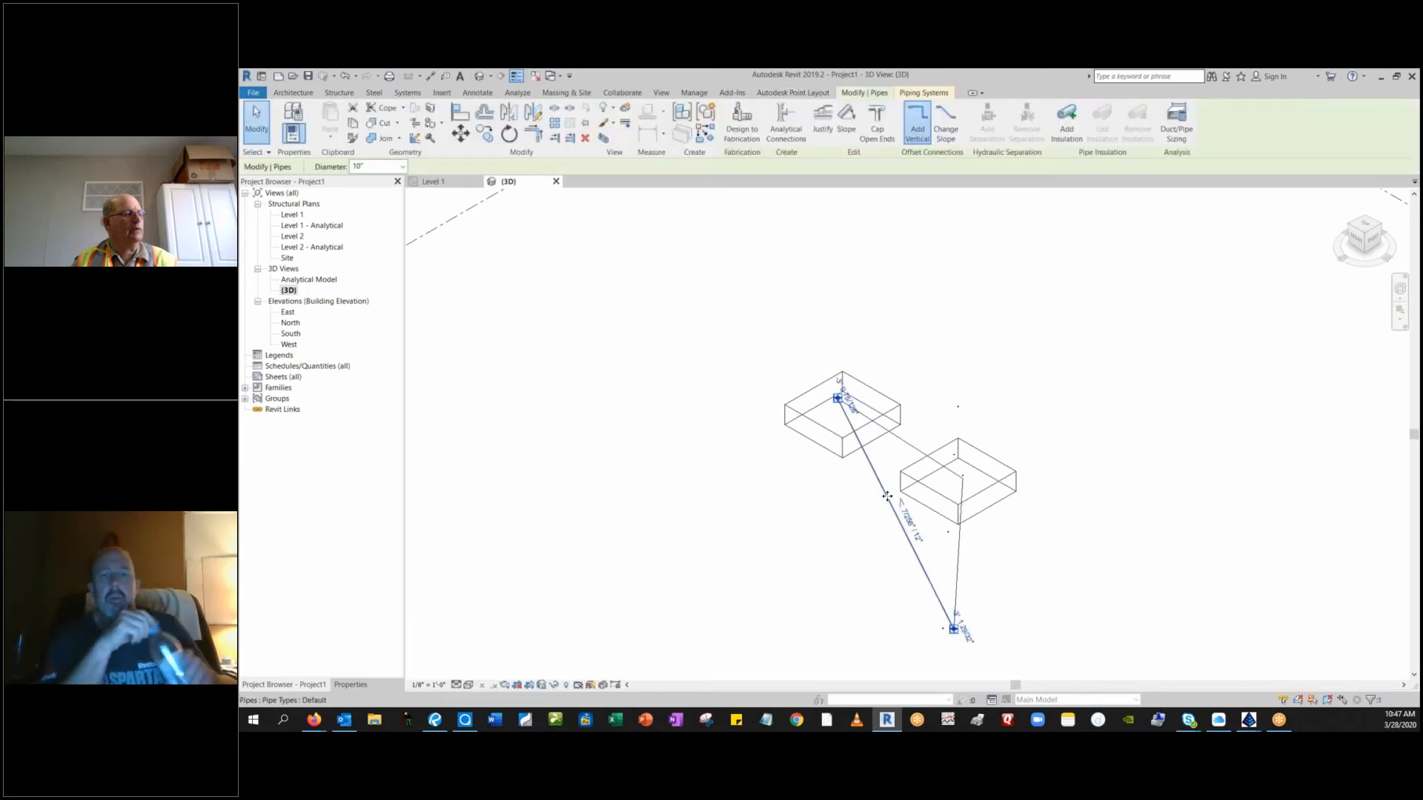
right_click(884, 494)
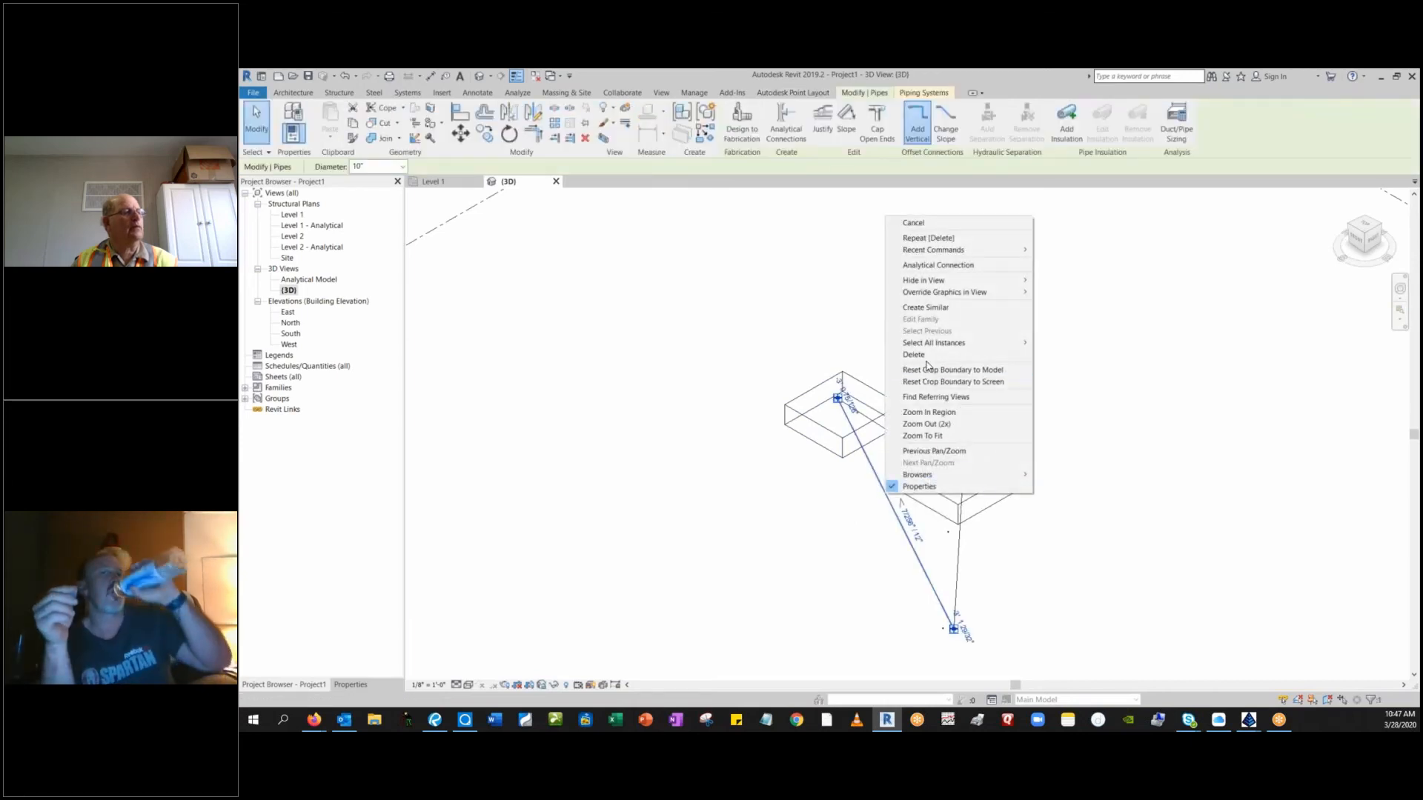
left_click(920, 386)
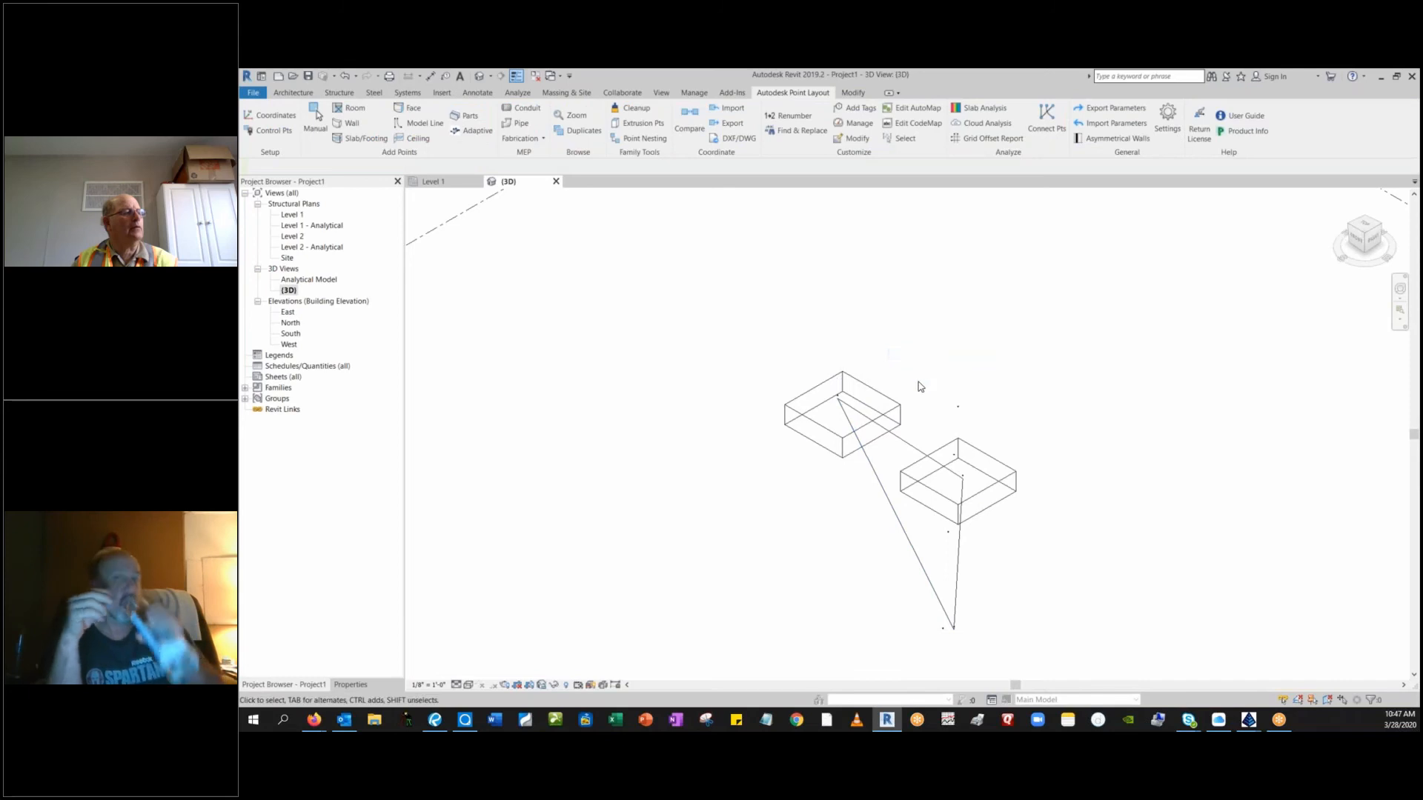
left_click(881, 481)
left_click(889, 479)
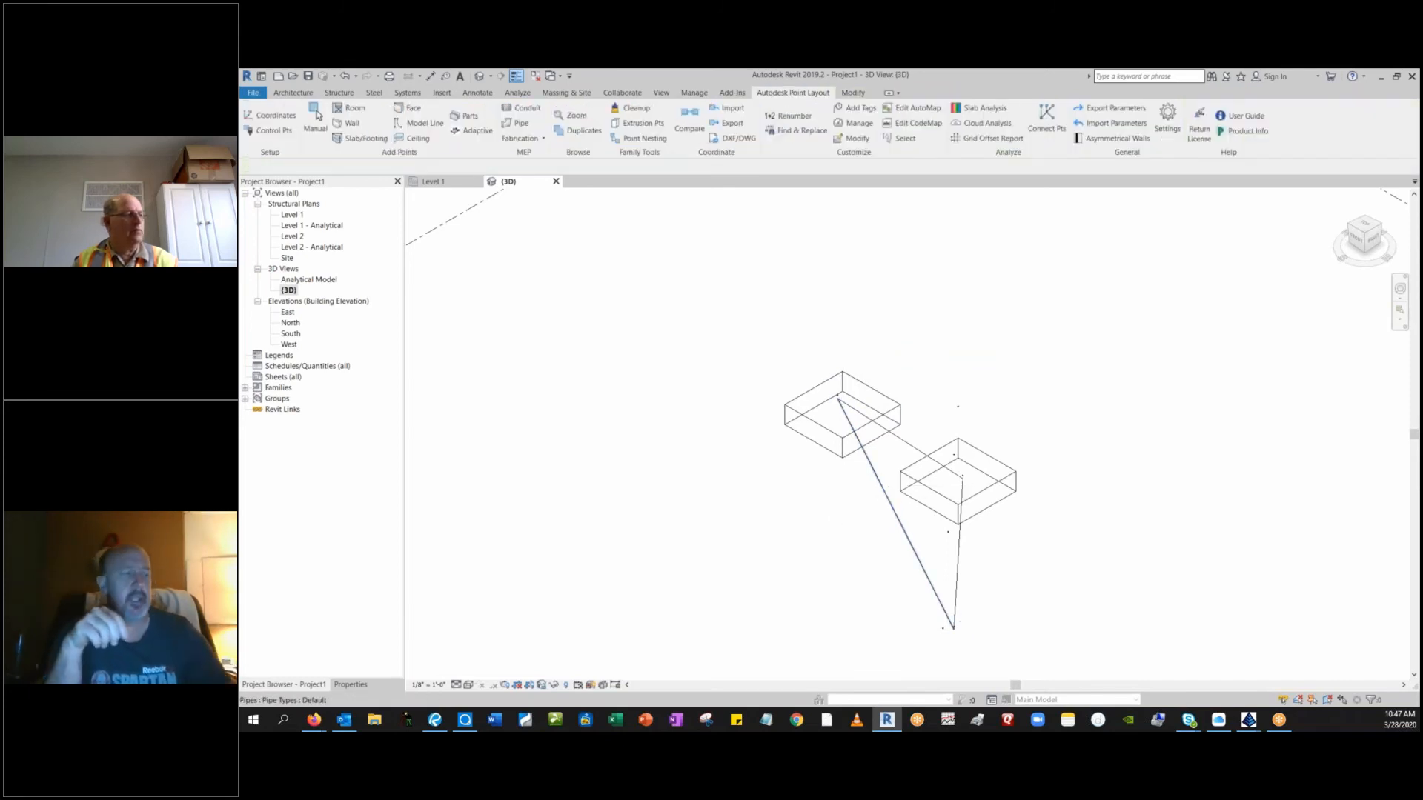
left_click(886, 487)
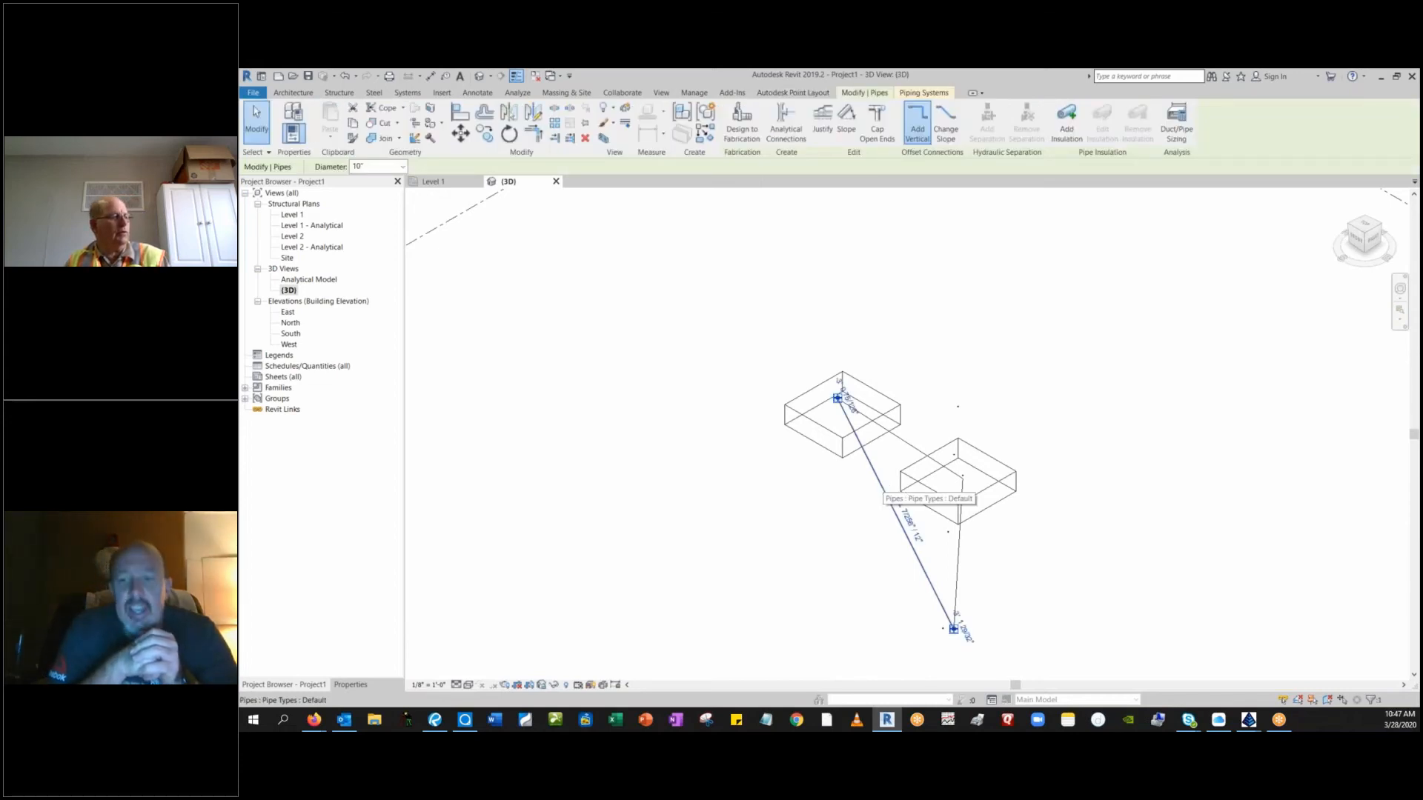
right_click(883, 492)
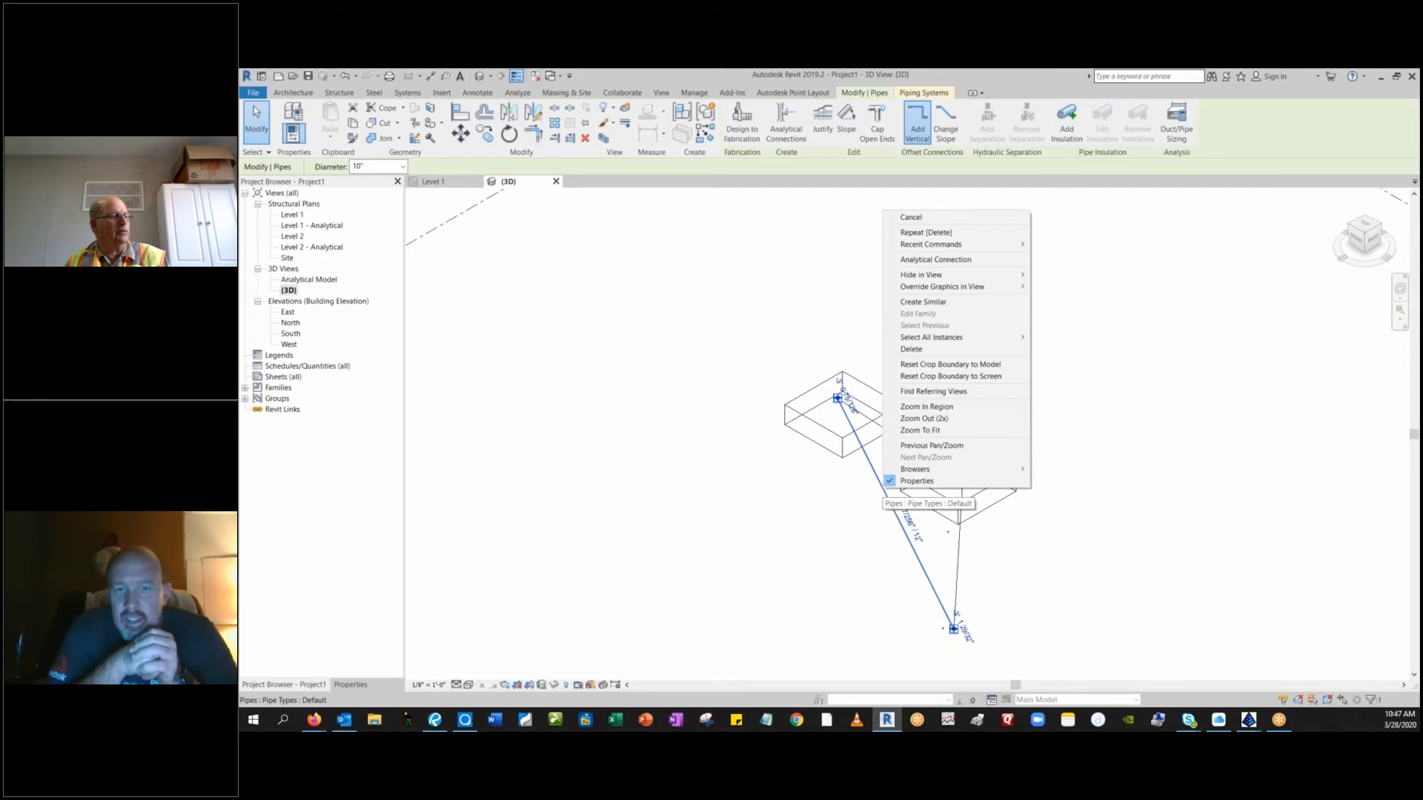
left_click(913, 349)
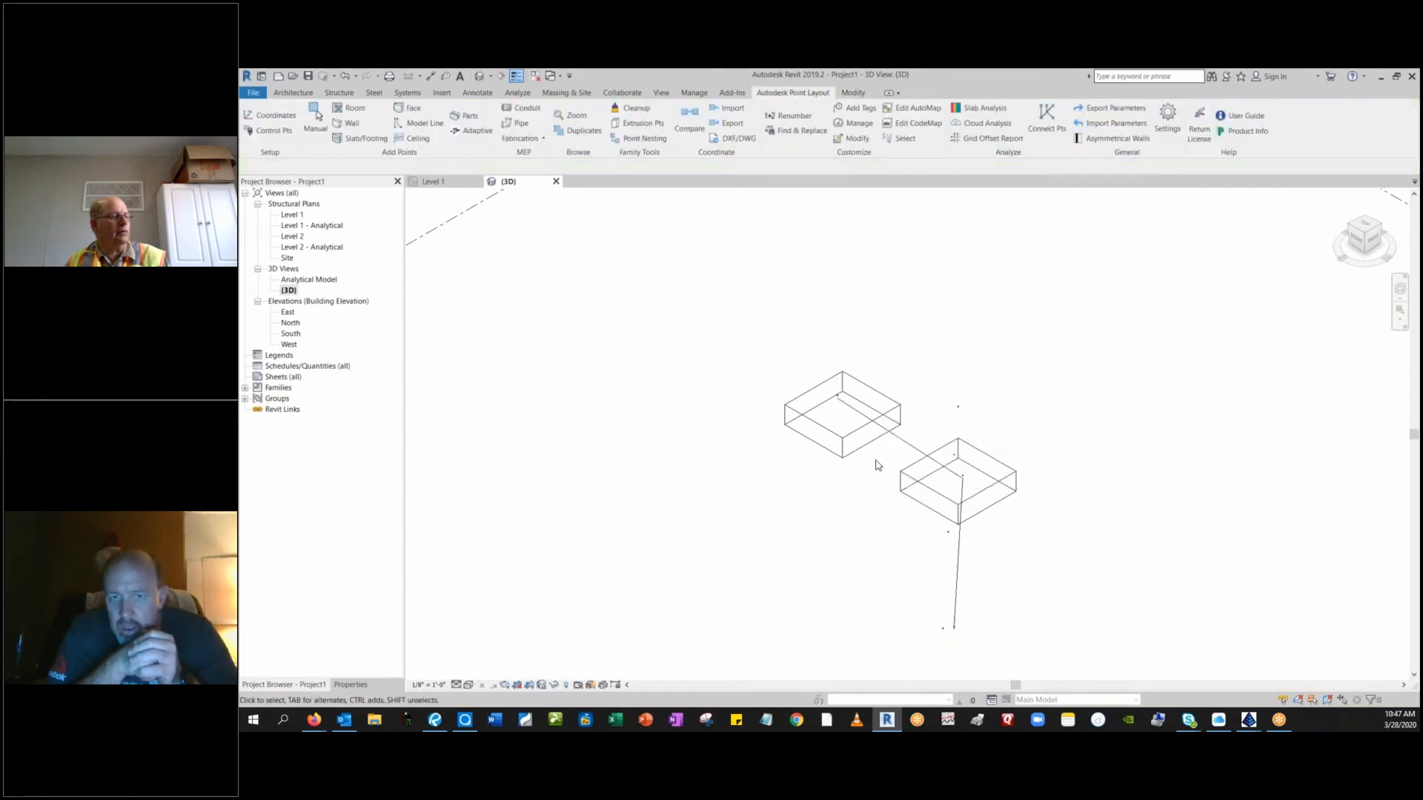
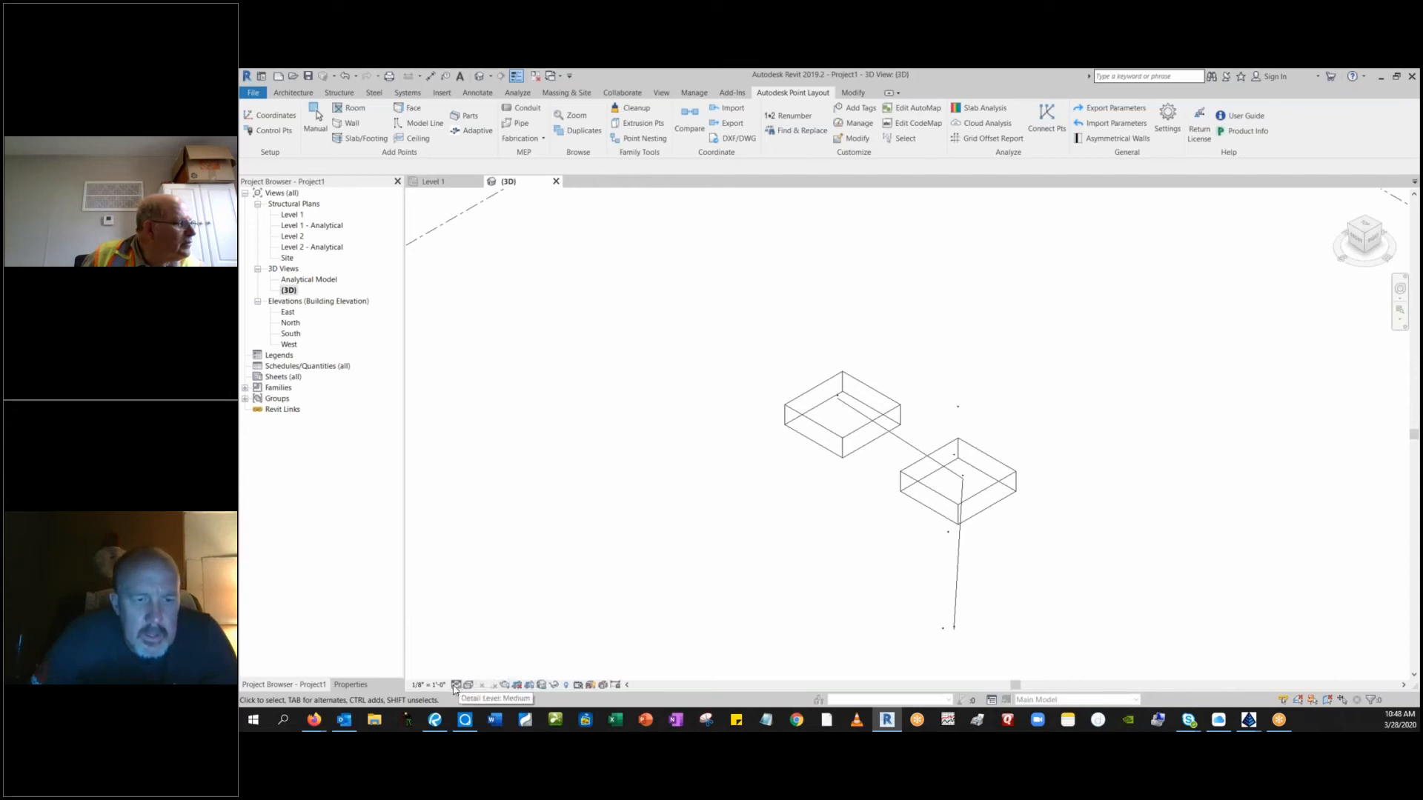
Set the 3D view's detail level to Fine and its visual style to Shaded.
left_click(456, 686)
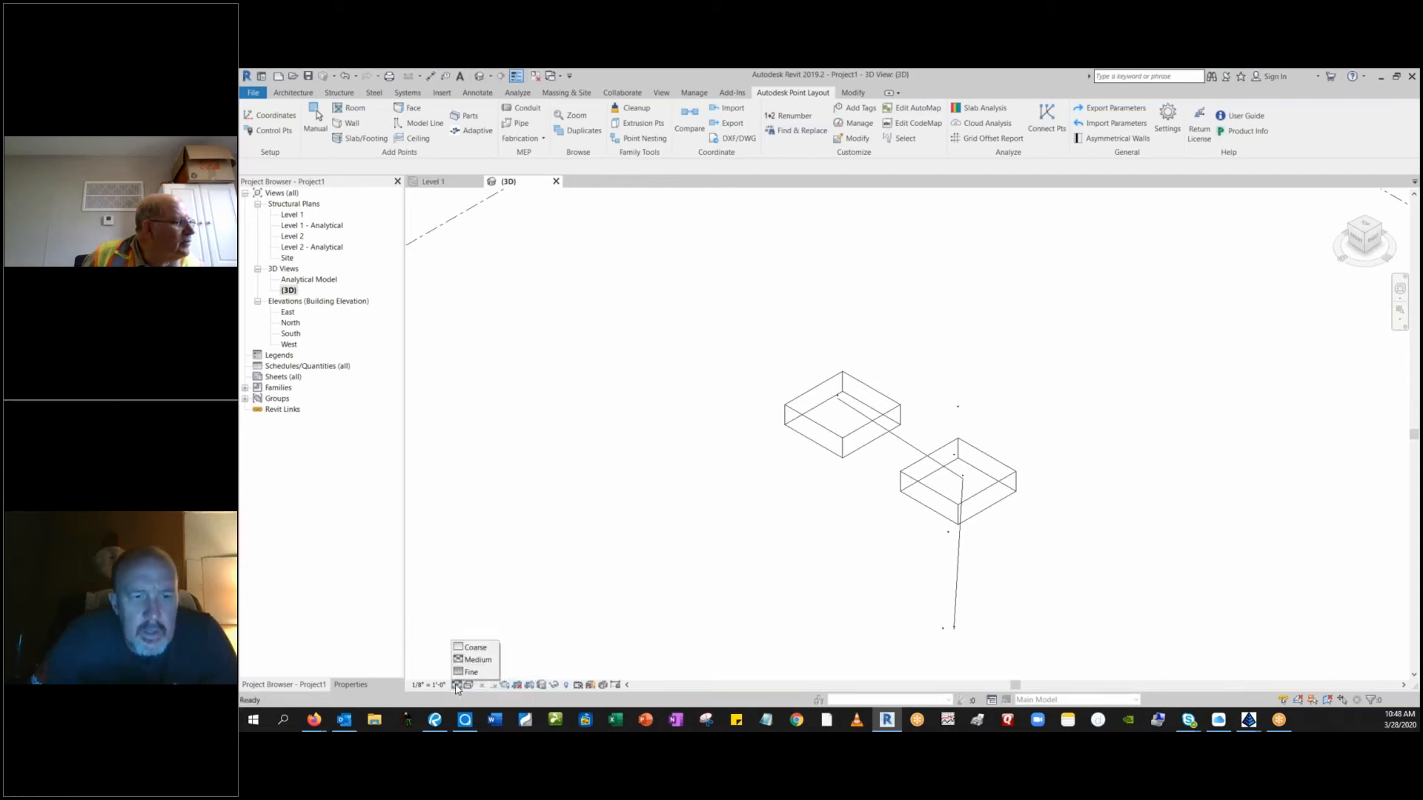
left_click(474, 659)
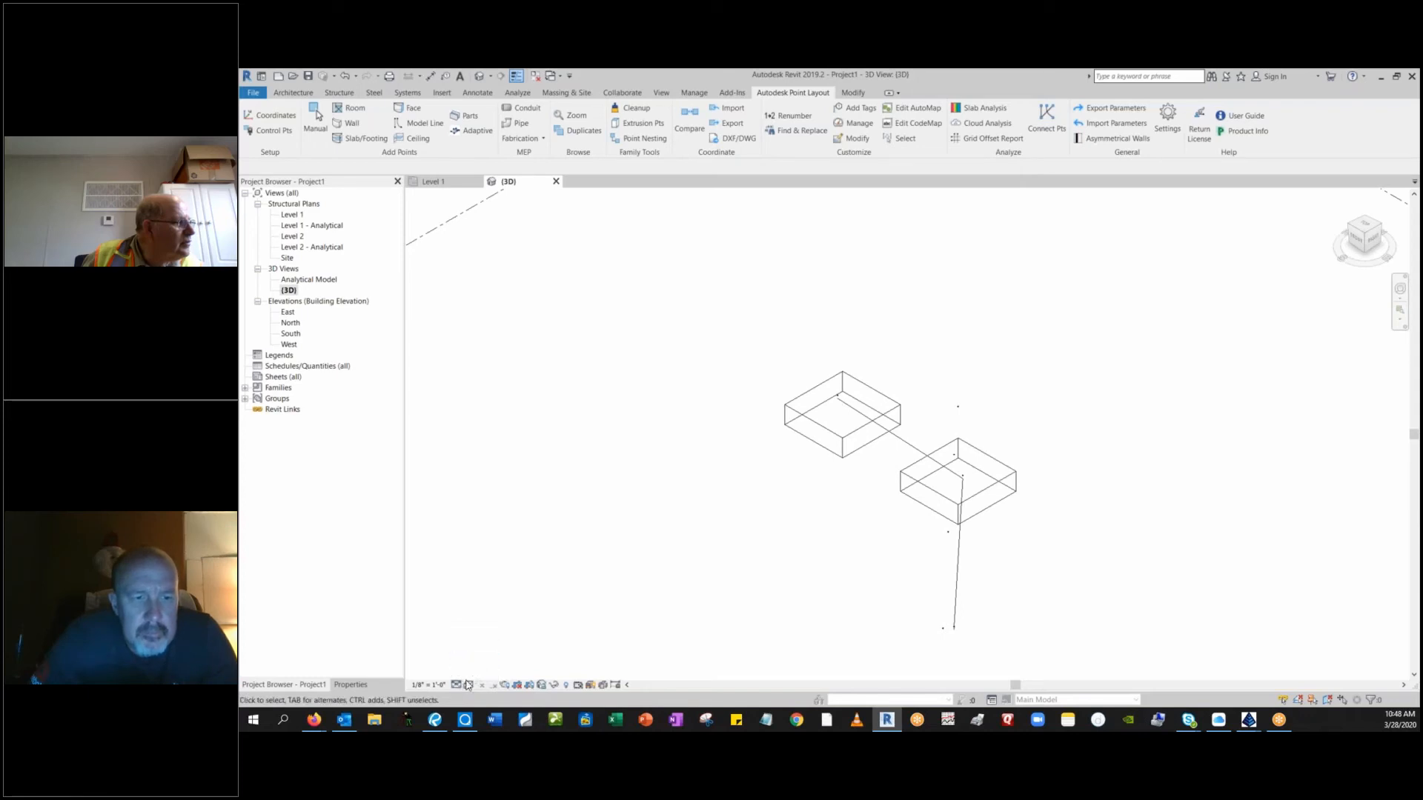
left_click(456, 686)
left_click(474, 670)
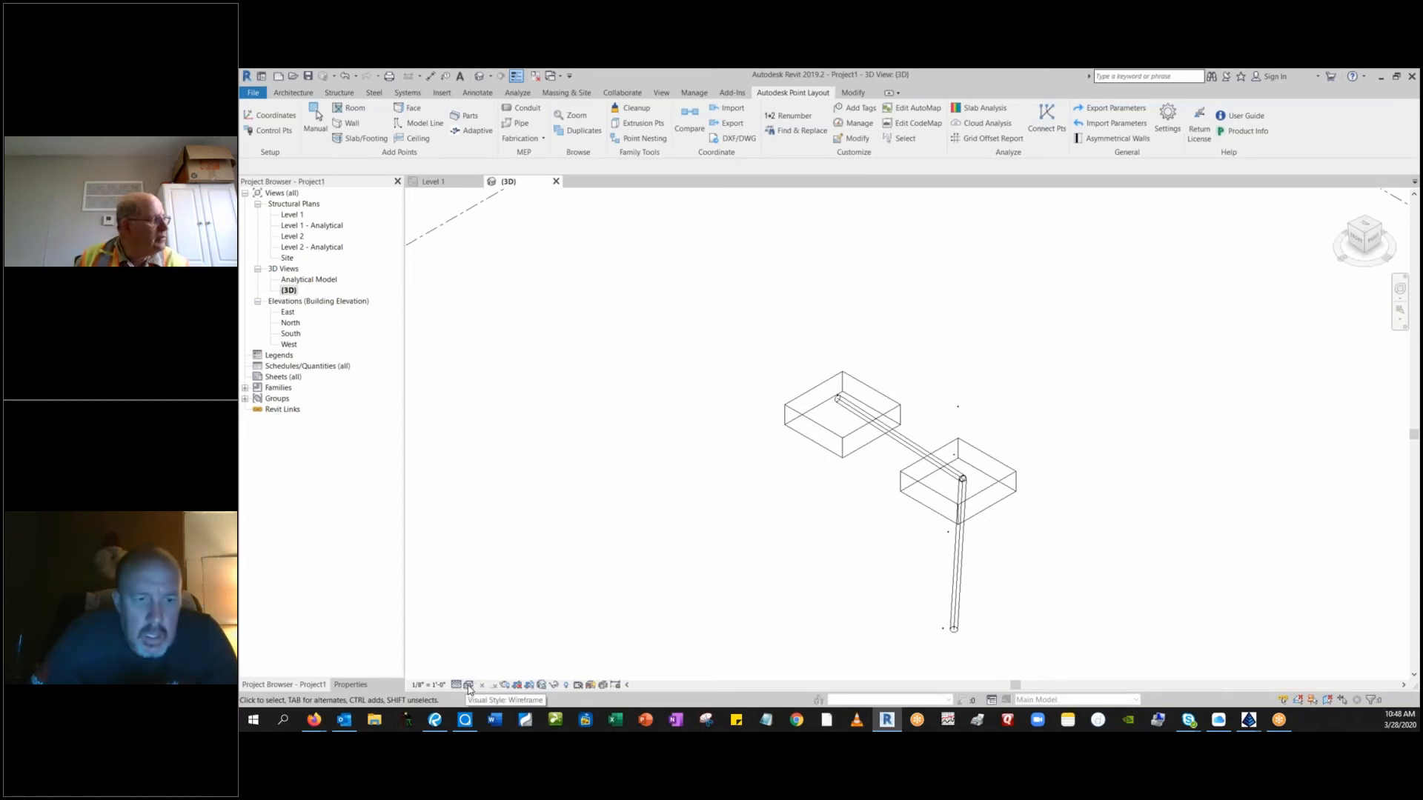
left_click(468, 685)
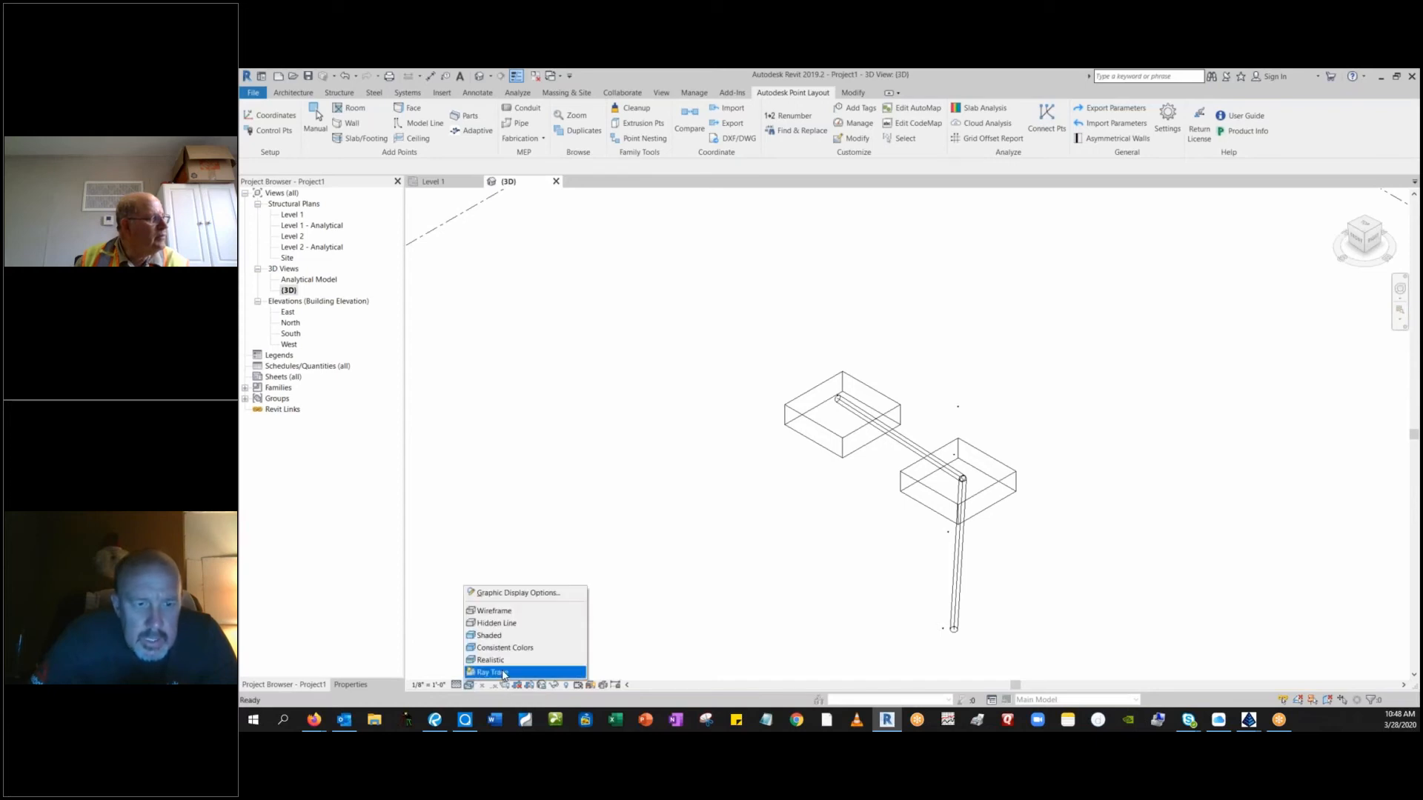
left_click(508, 636)
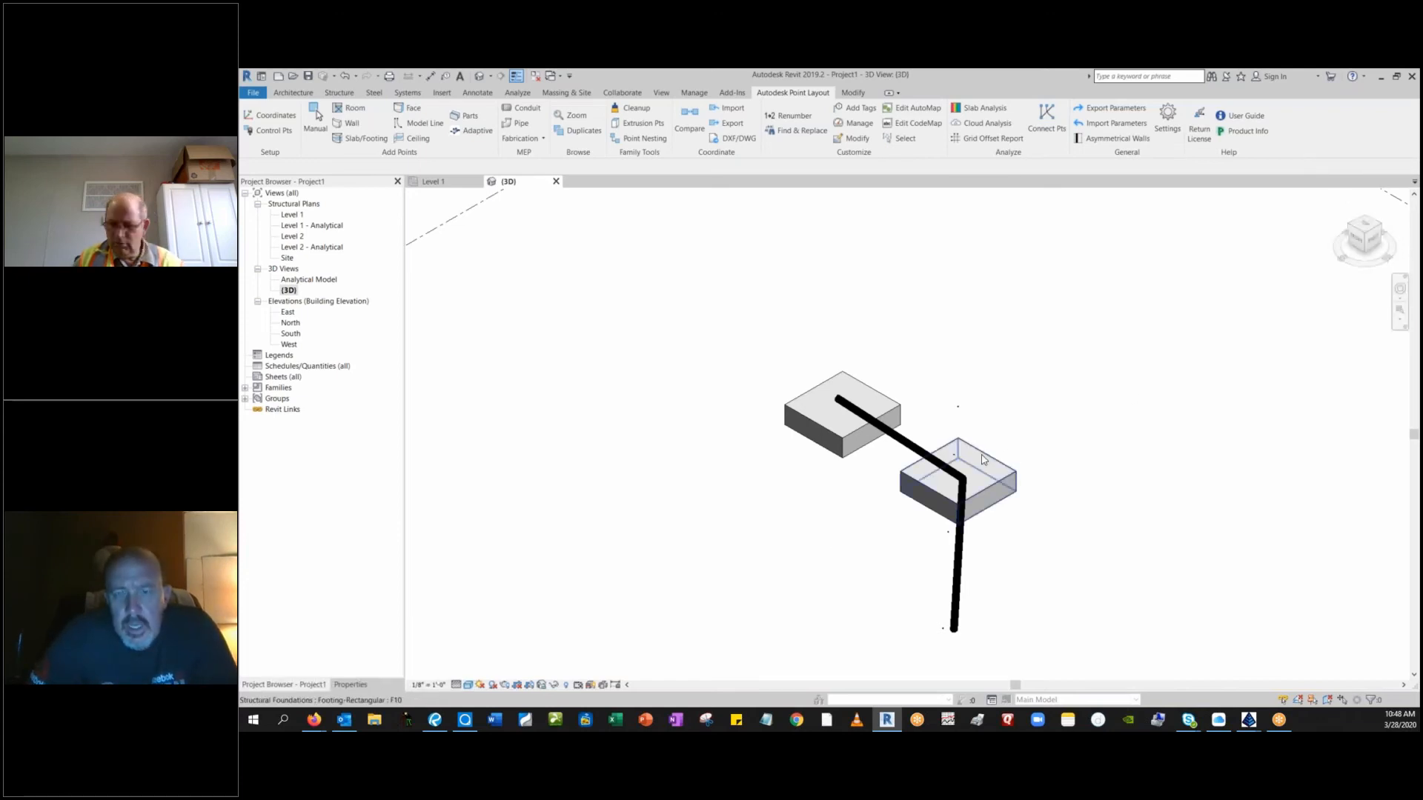
Examine the pipe run's height relative to the two footings and select both of its segments.
middle_click_drag(972, 471, 1070, 363, "shift")
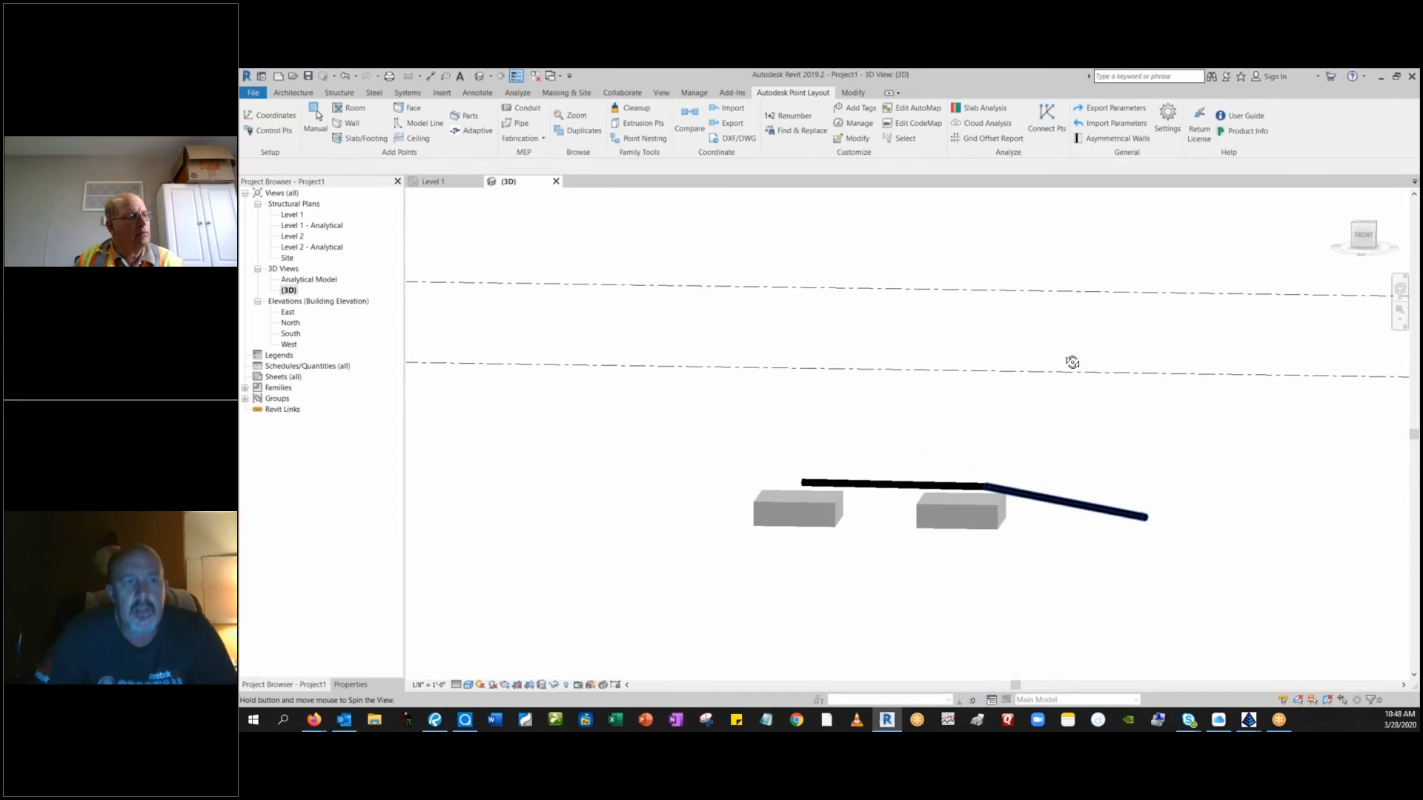
mouse_move(1073, 363)
middle_mouse_down("shift")
mouse_move(1082, 397)
mouse_move(1064, 346)
mouse_move(989, 483)
mouse_move(1005, 456)
middle_mouse_up("shift")
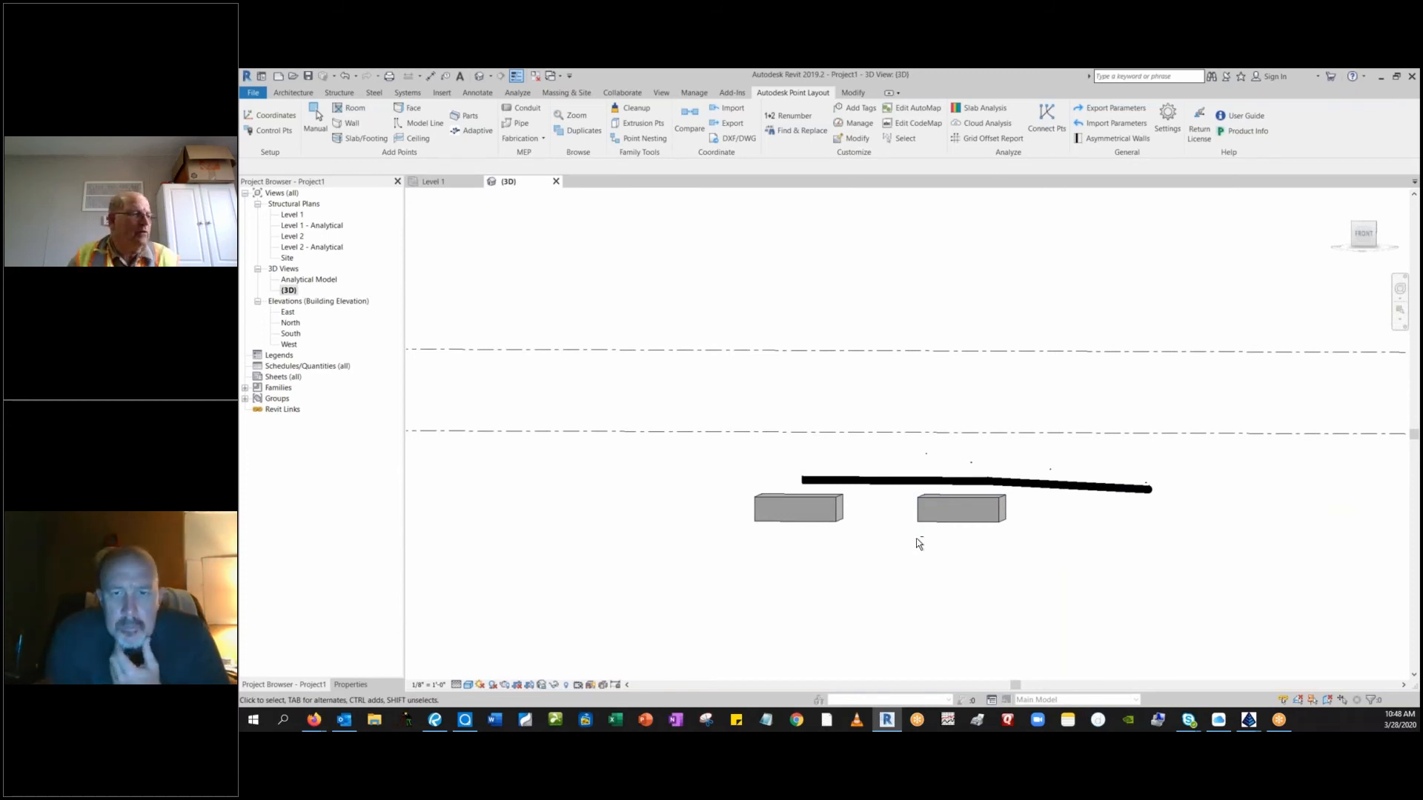
middle_click_drag(918, 539, 894, 468, "shift")
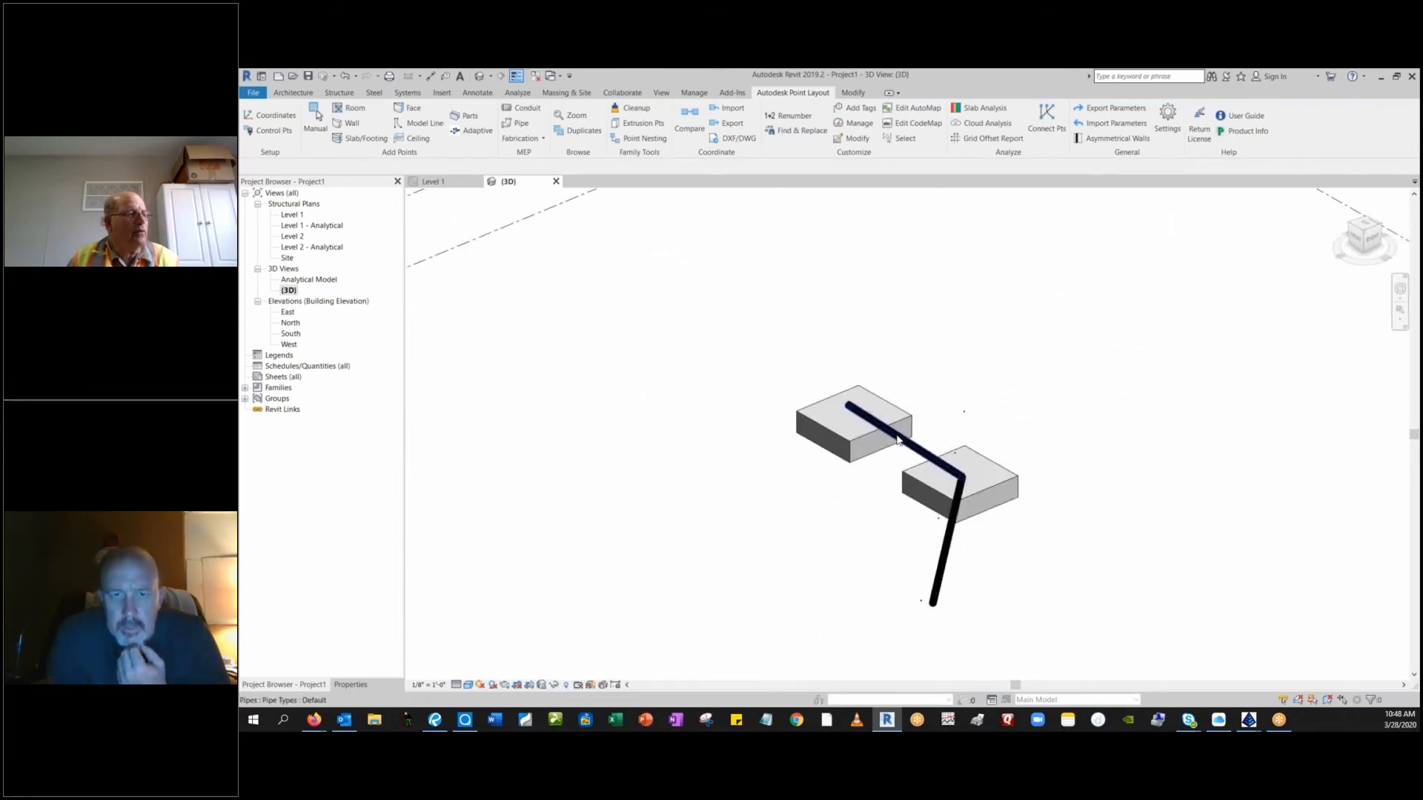
left_click(896, 439)
key("Escape")
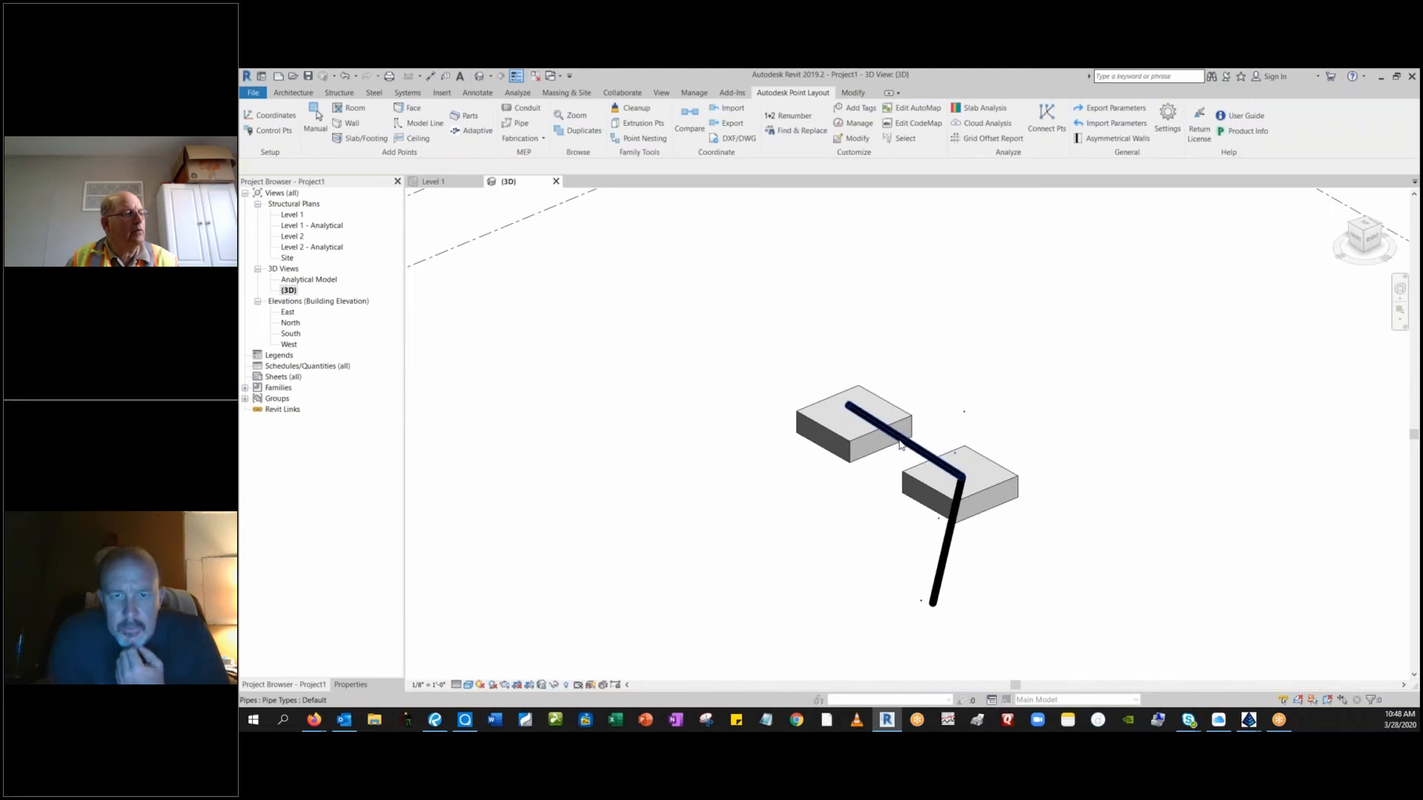
left_click(901, 445)
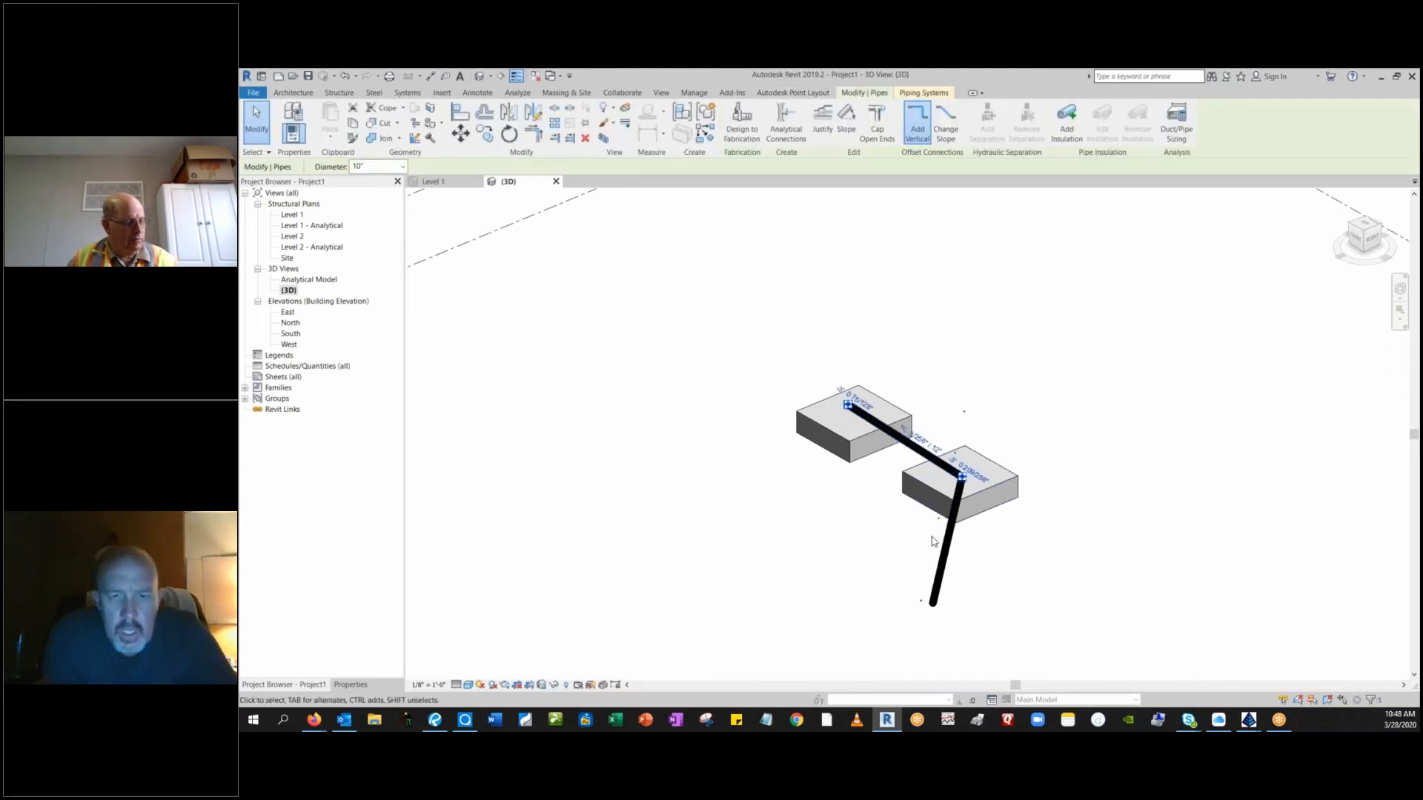
left_click(945, 558, "ctrl")
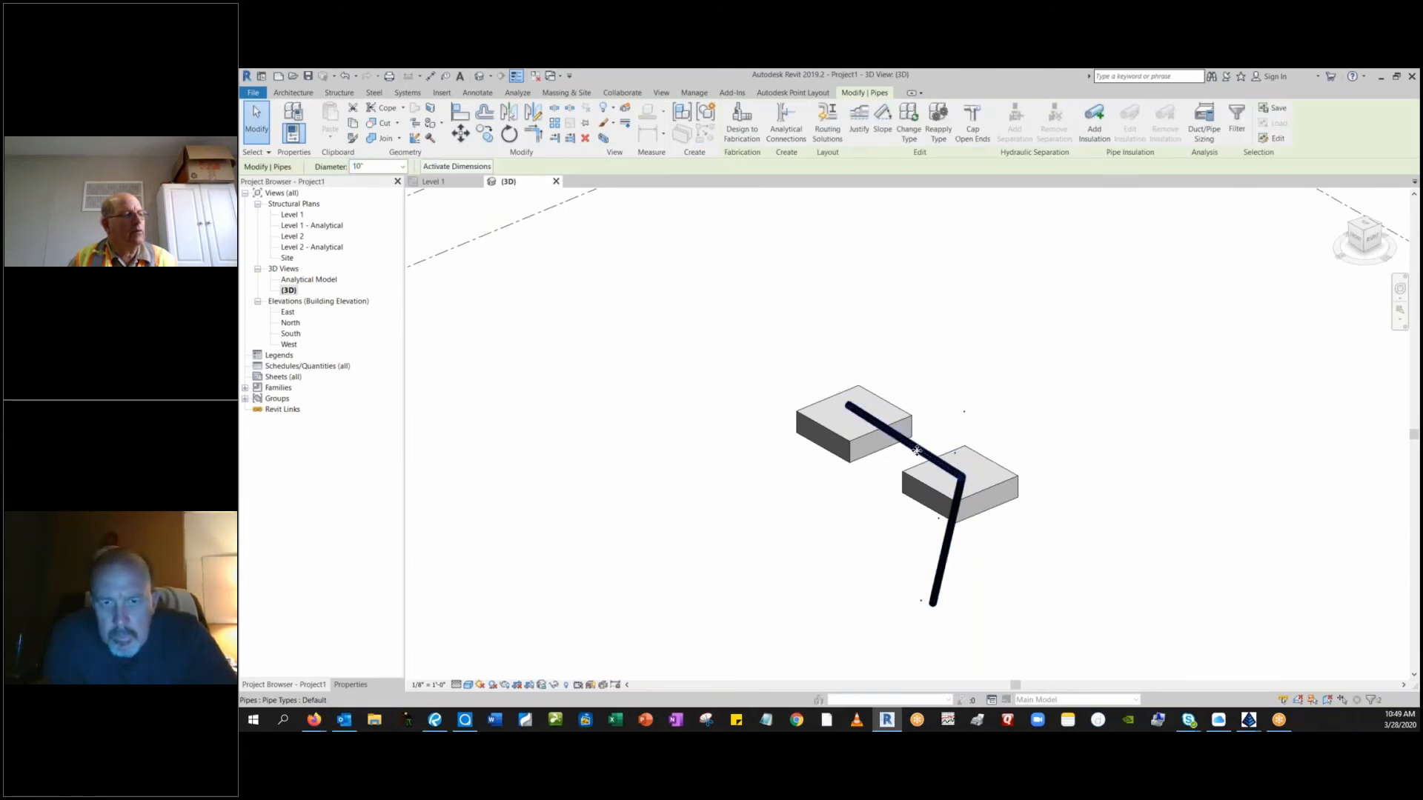
left_click(908, 442)
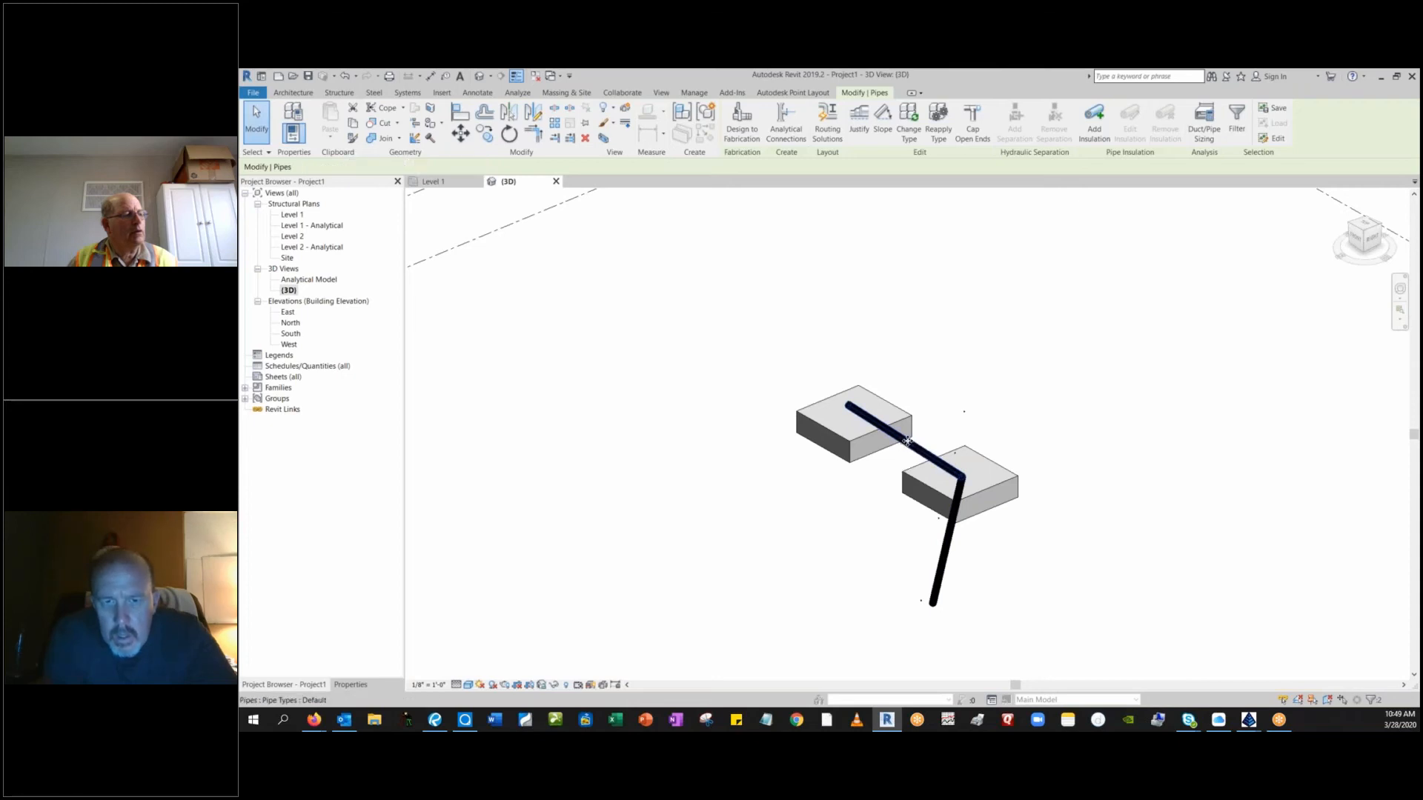
left_click(951, 552)
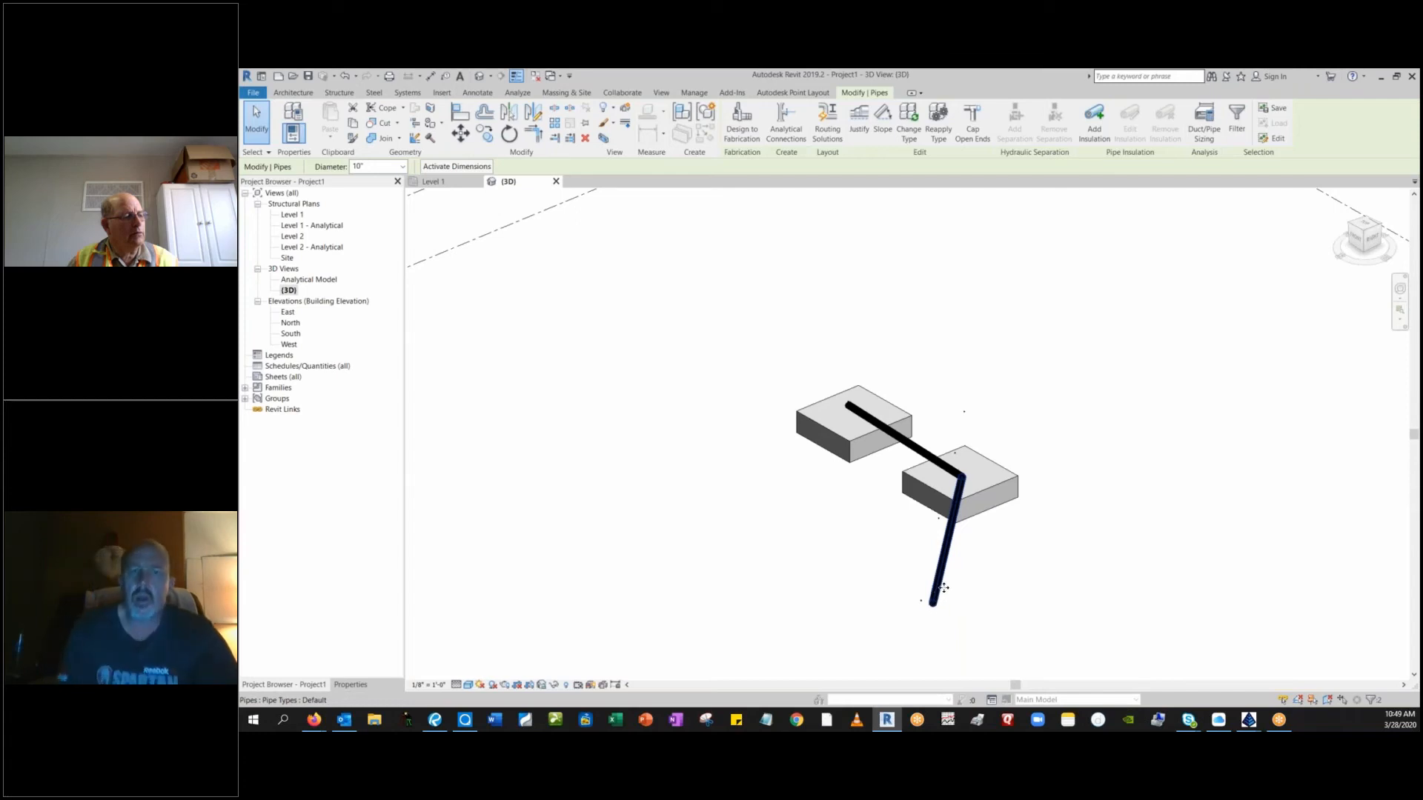
Inspect the open end of the upper pipe segment and the surveyed point on top of it.
left_click(912, 444)
left_click(911, 445)
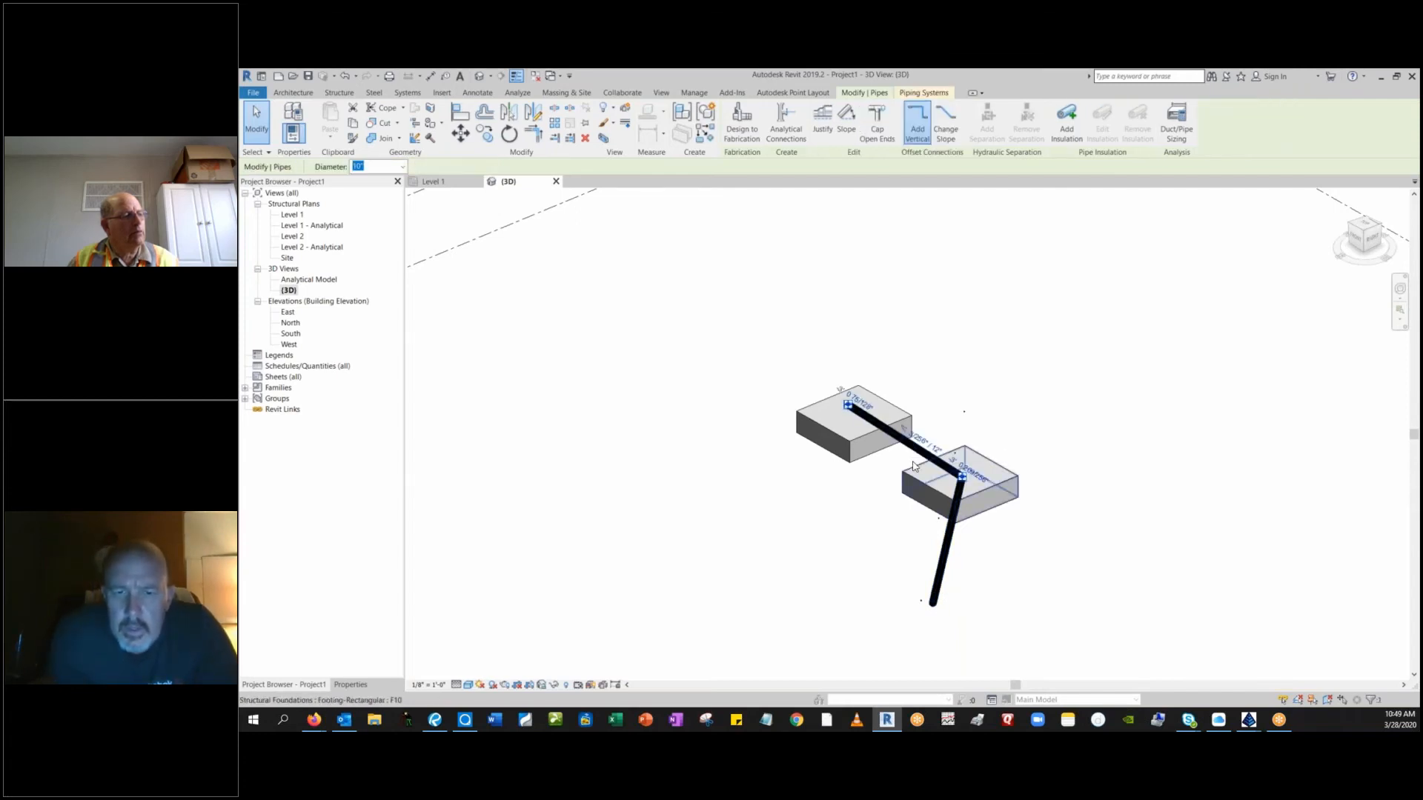
scroll(913, 456, "up", 2)
scroll(913, 466, "up", 2)
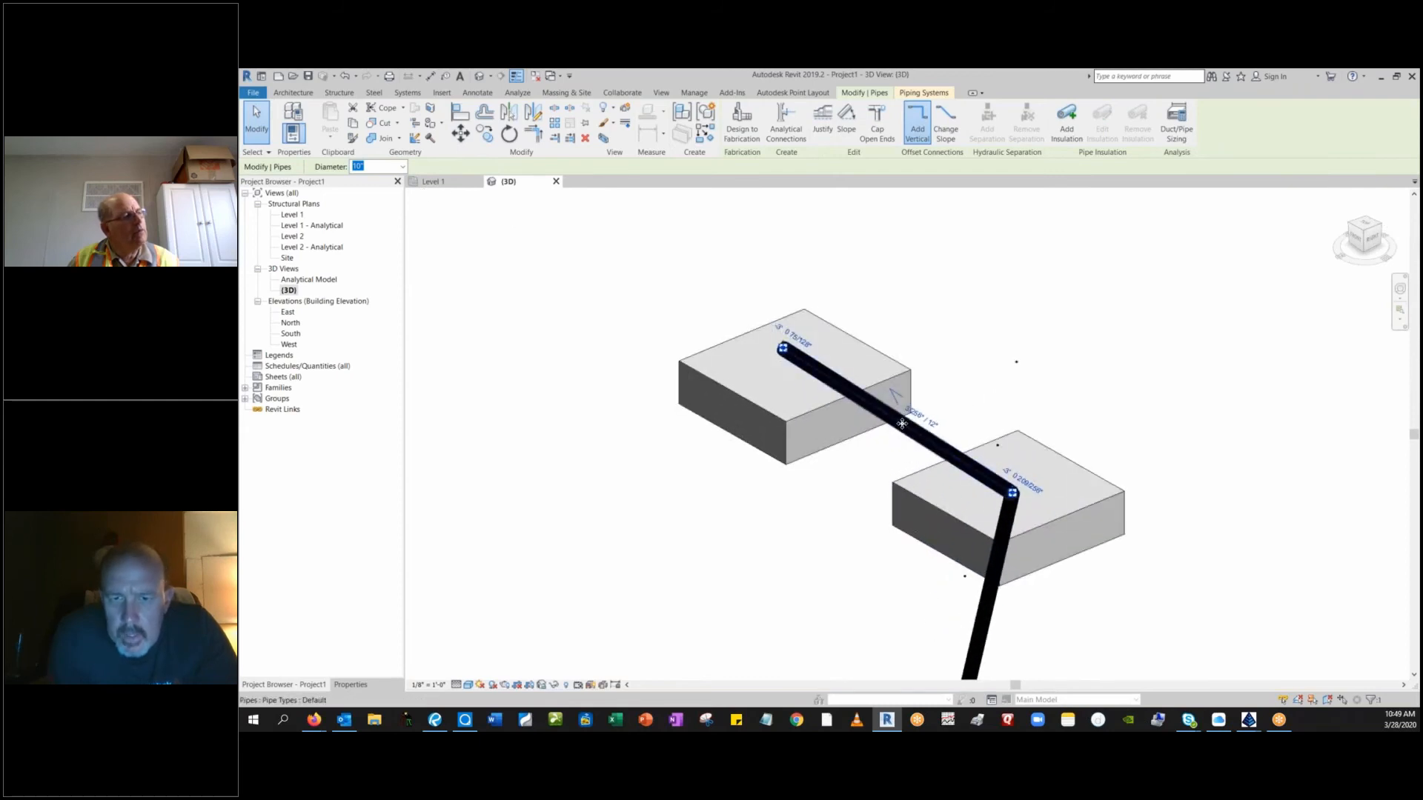
scroll(869, 422, "up", 2)
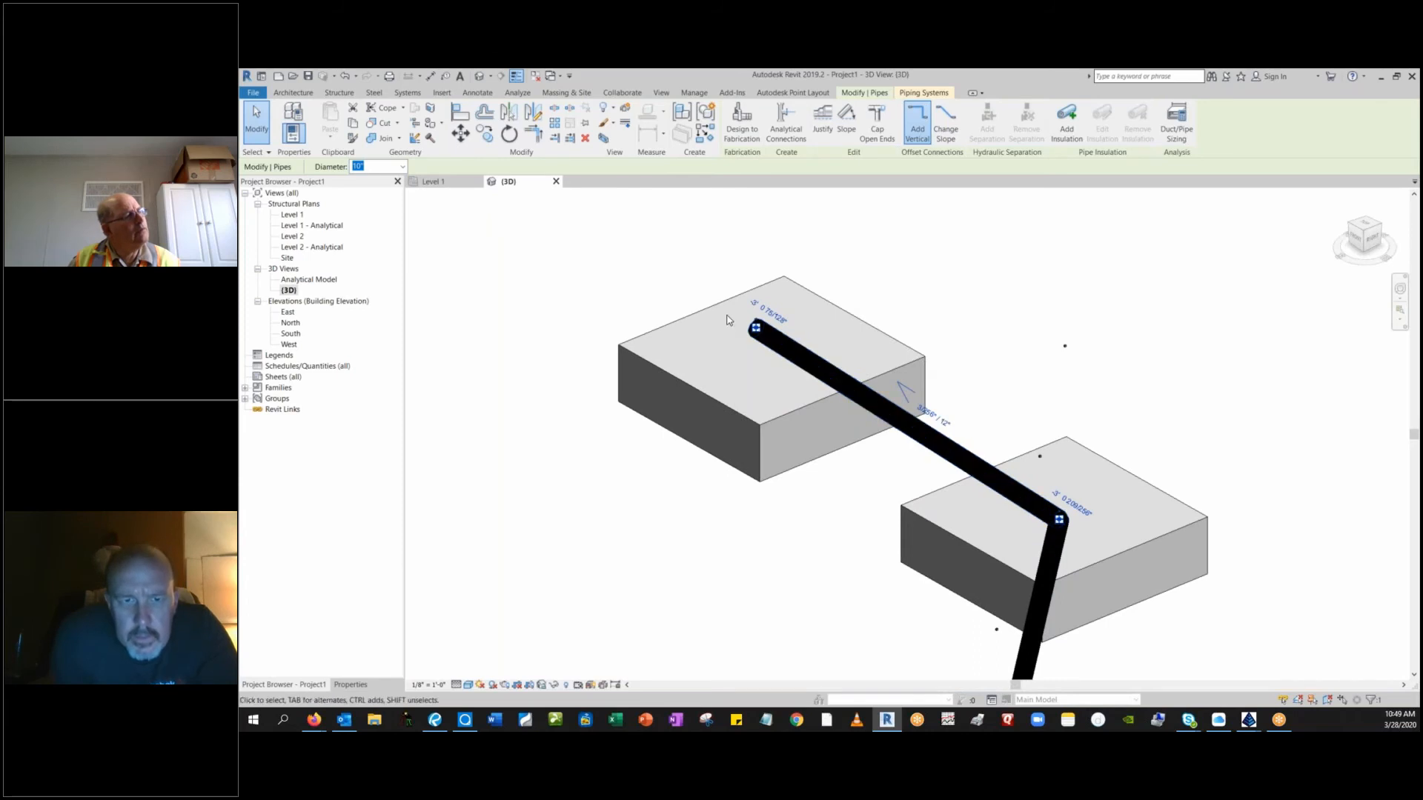
scroll(758, 327, "up", 5)
scroll(758, 327, "up", 3)
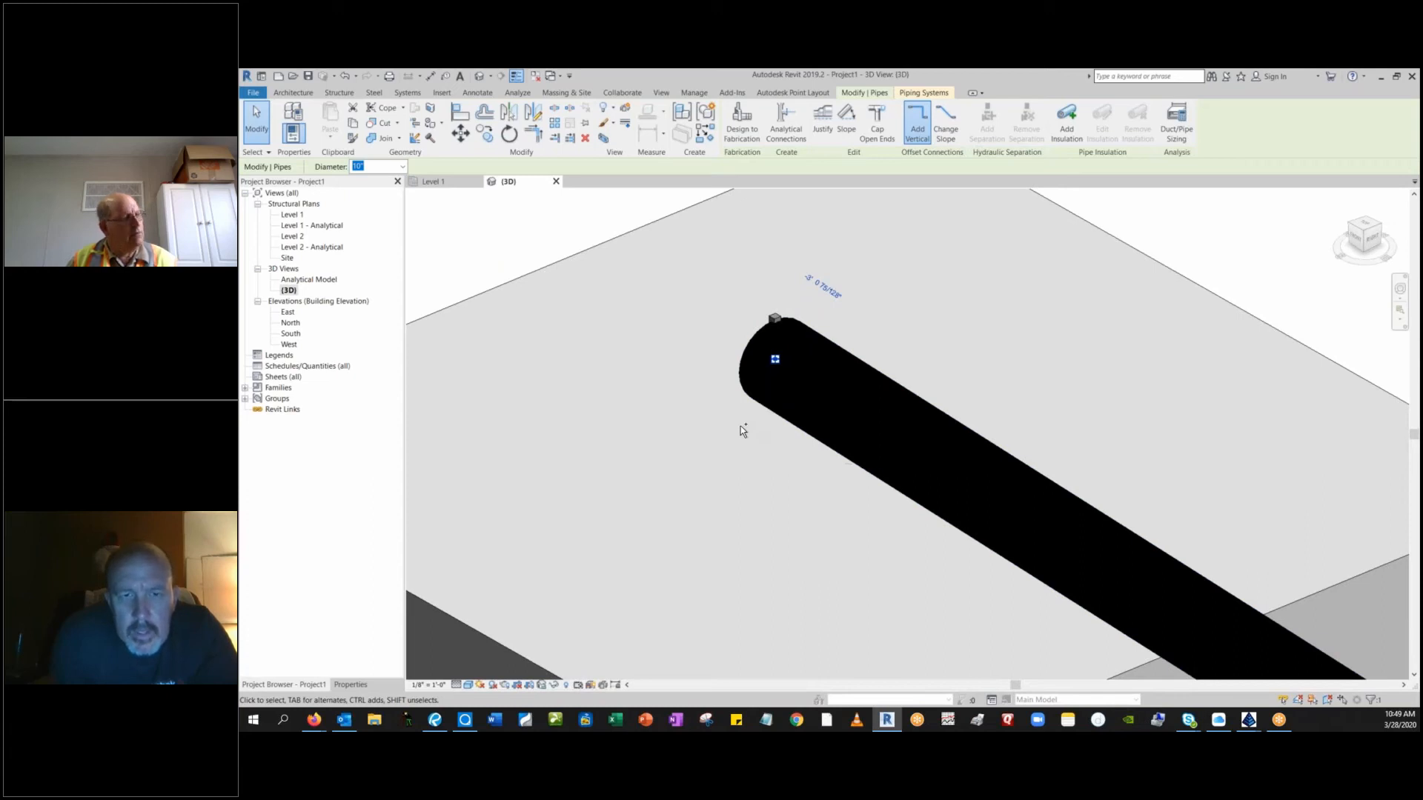
middle_click_drag(741, 428, 832, 463, "shift")
middle_click_drag(626, 542, 887, 467)
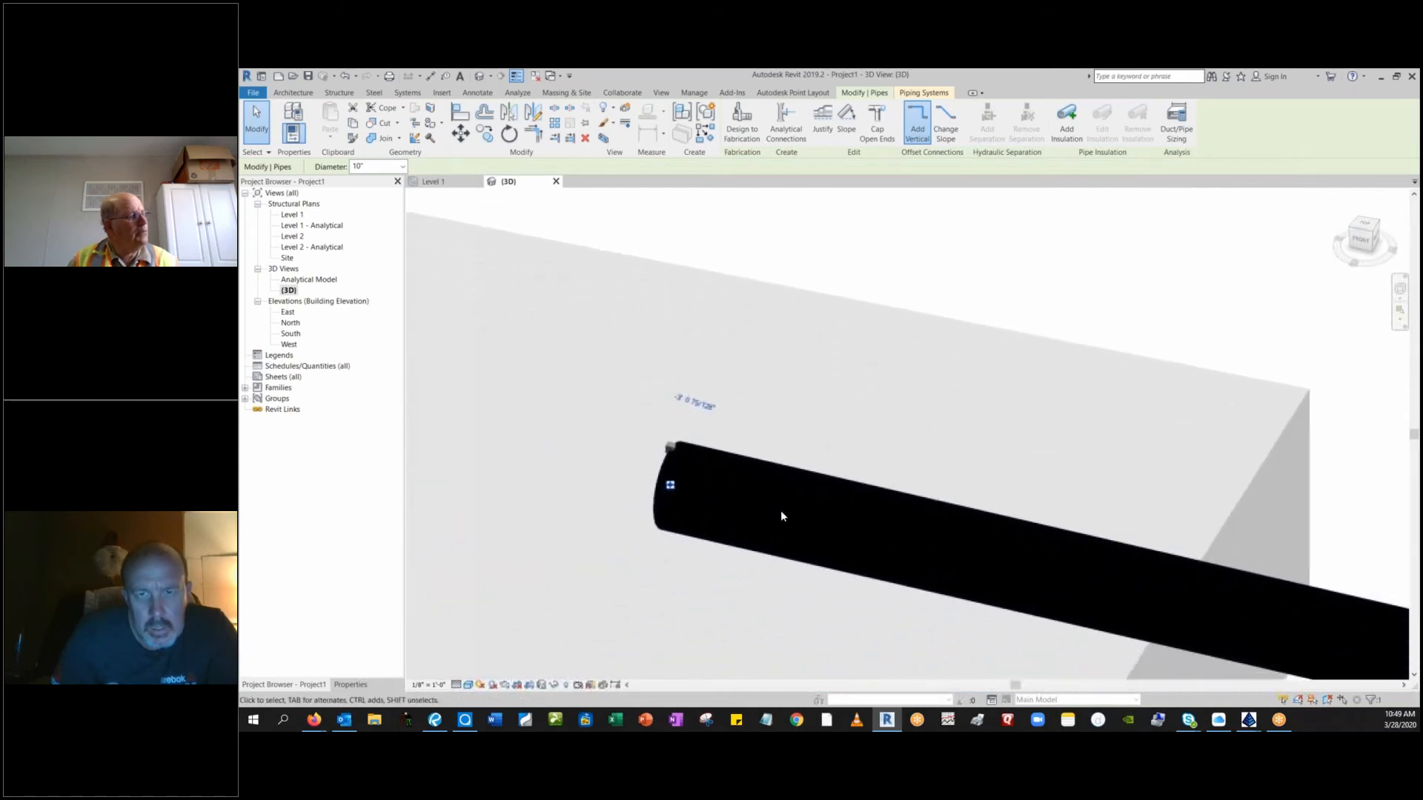
key("Escape")
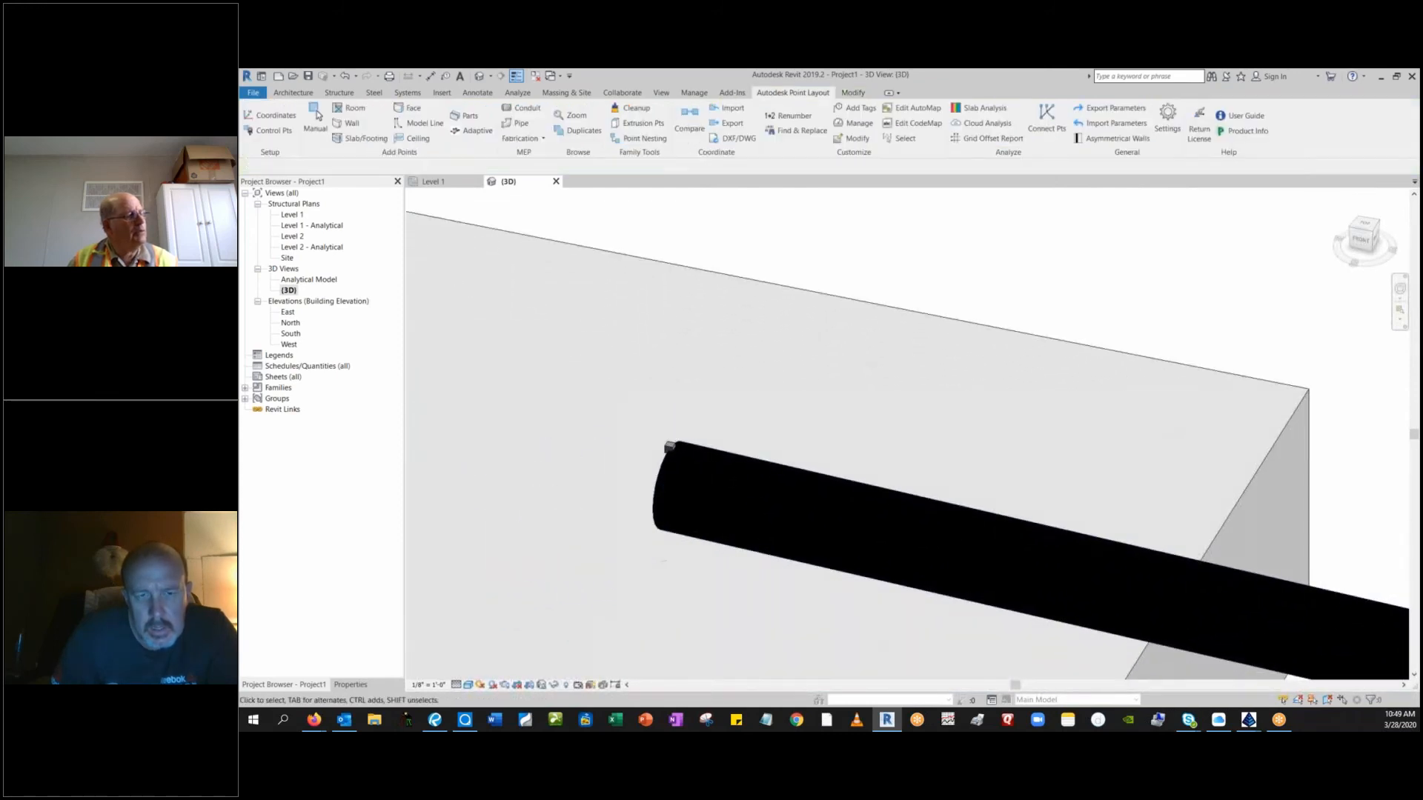
Review the upper pipe segment's constraint, dimension, mechanical and phasing properties, and clear the selection.
left_click(726, 535)
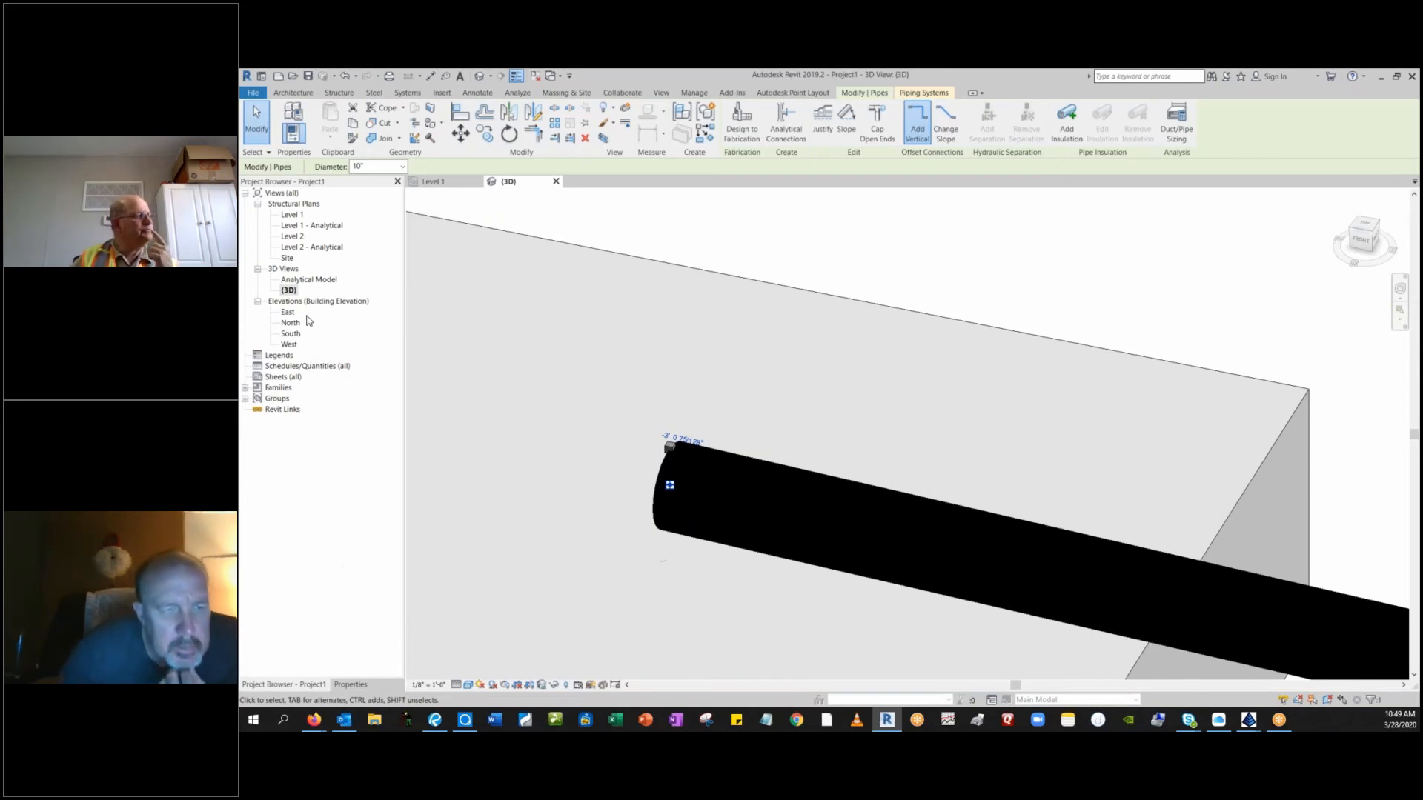
left_click(350, 685)
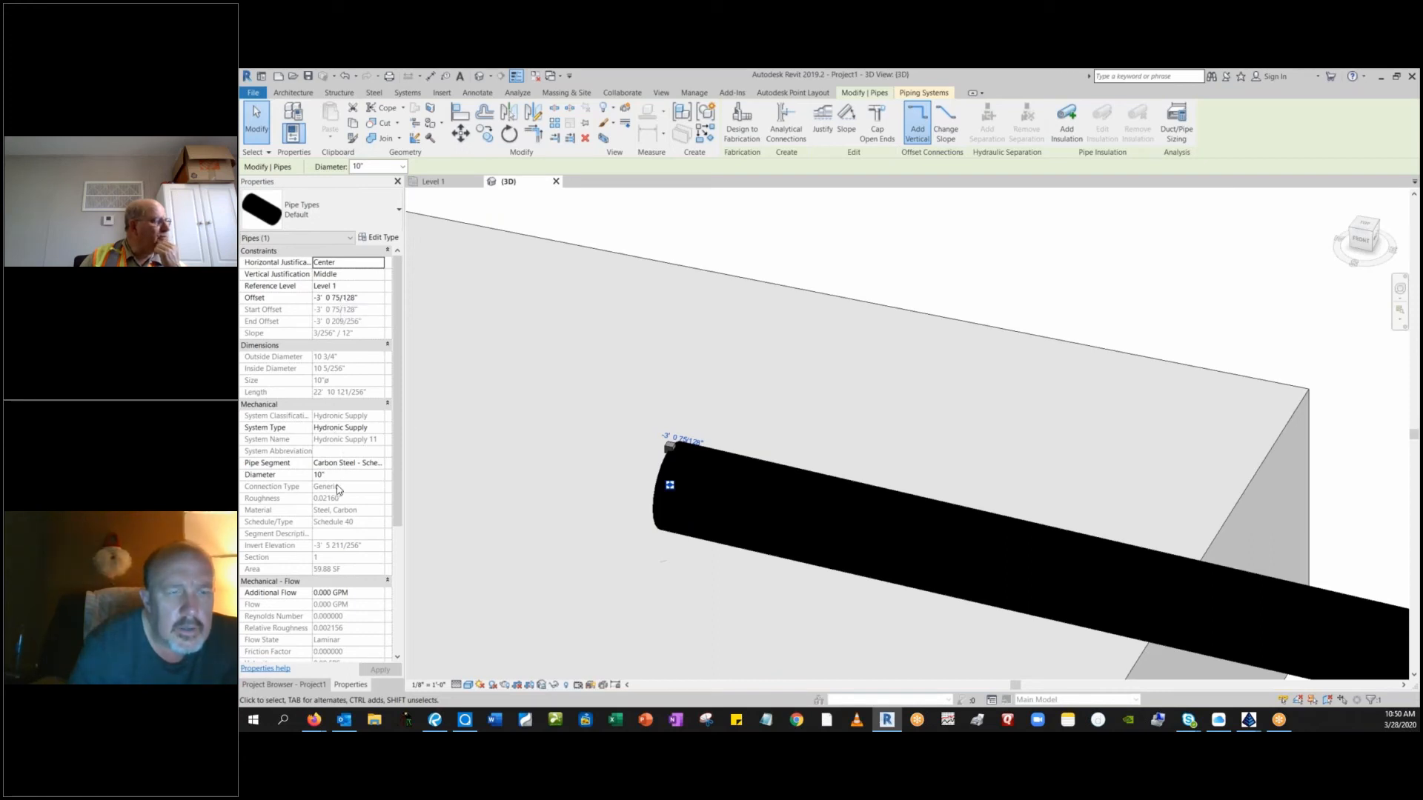
scroll(390, 546, "down", 3)
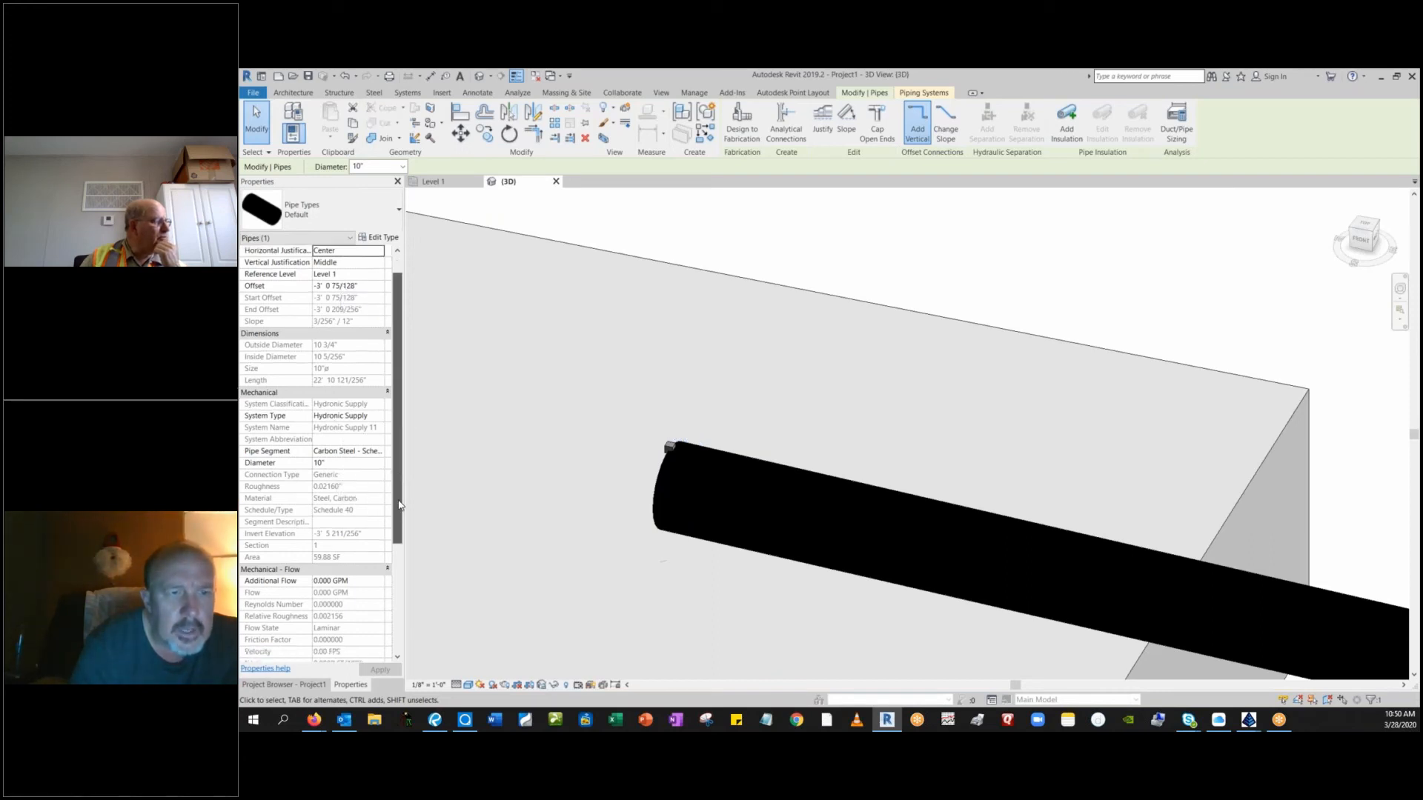
left_click_drag(390, 546, 392, 628)
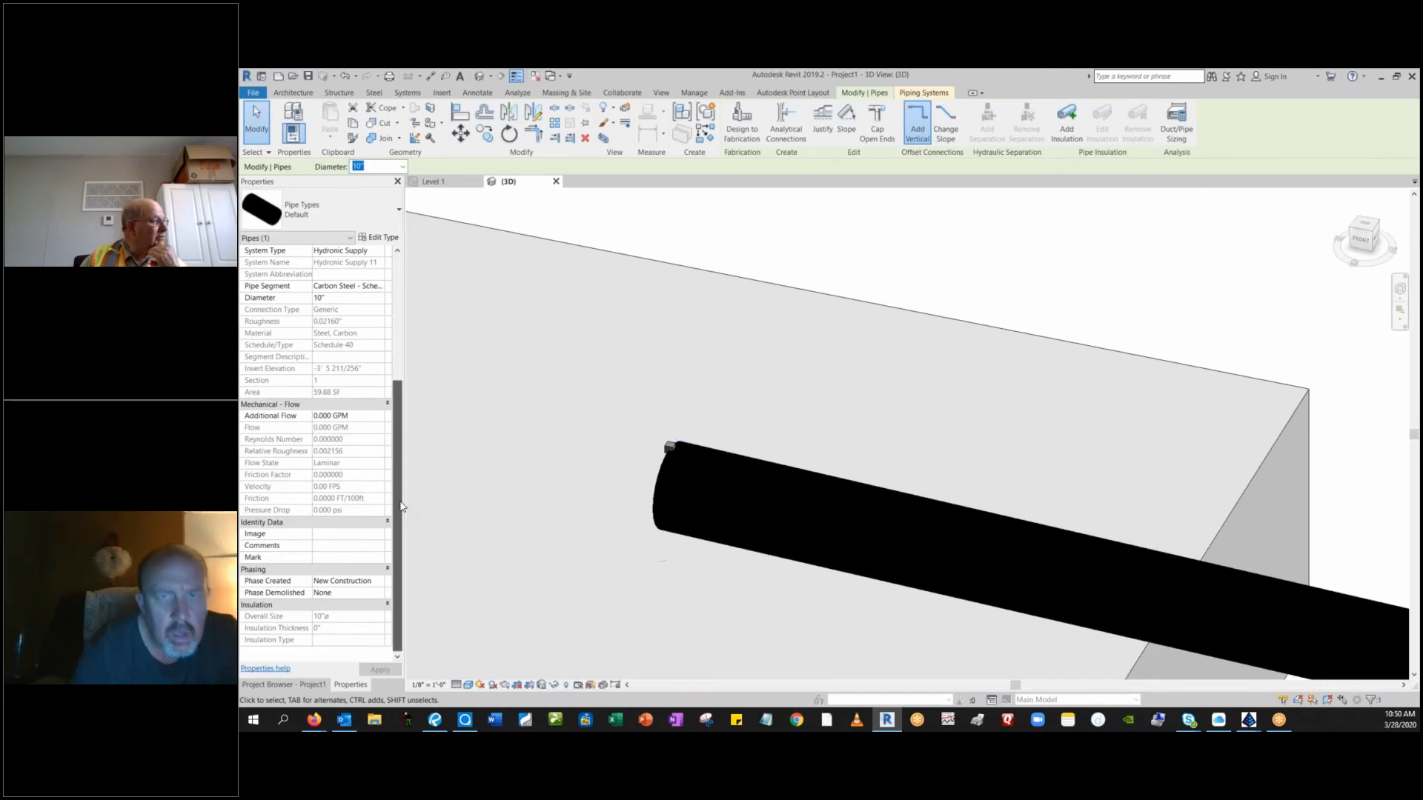
scroll(401, 507, "up", 5)
scroll(411, 450, "down", 5)
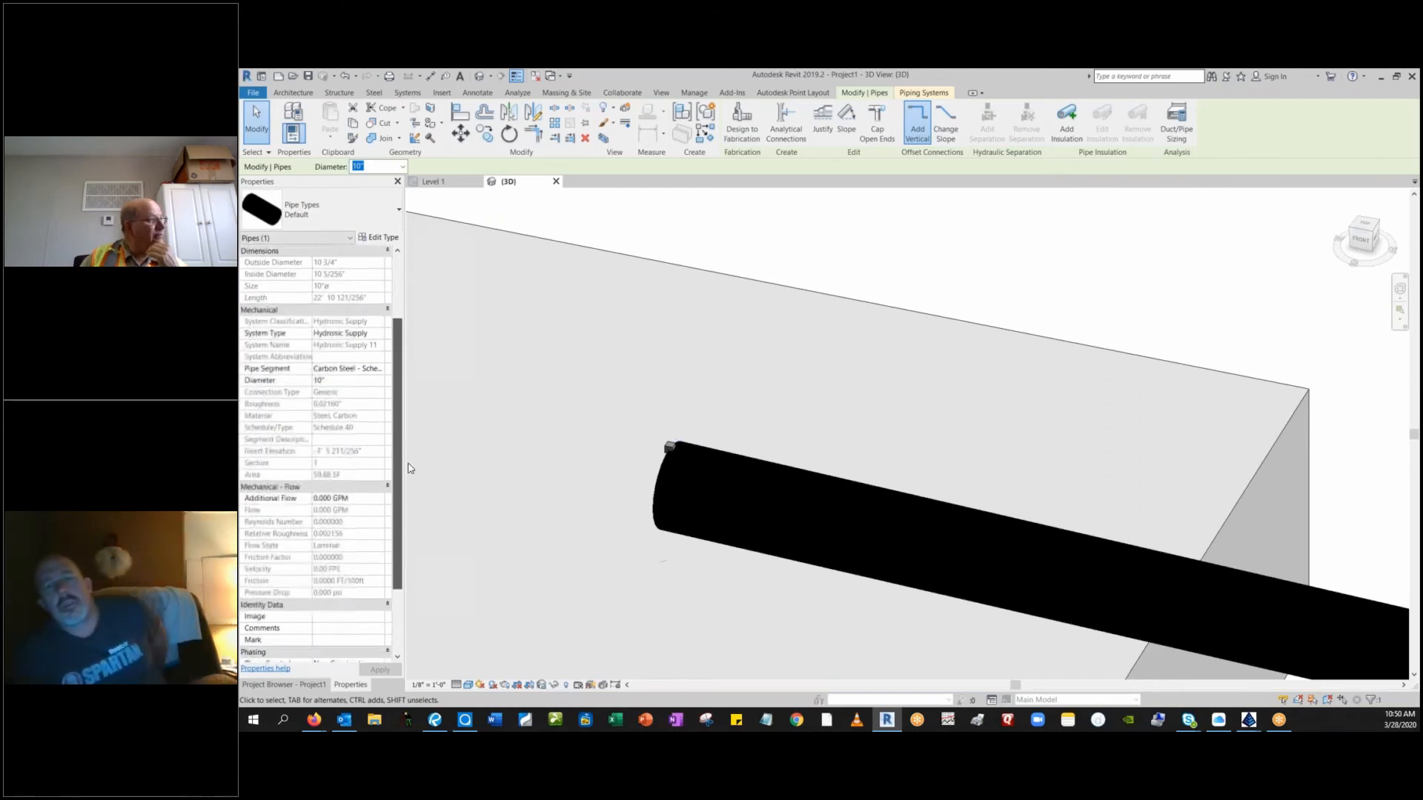
scroll(404, 513, "down", 2)
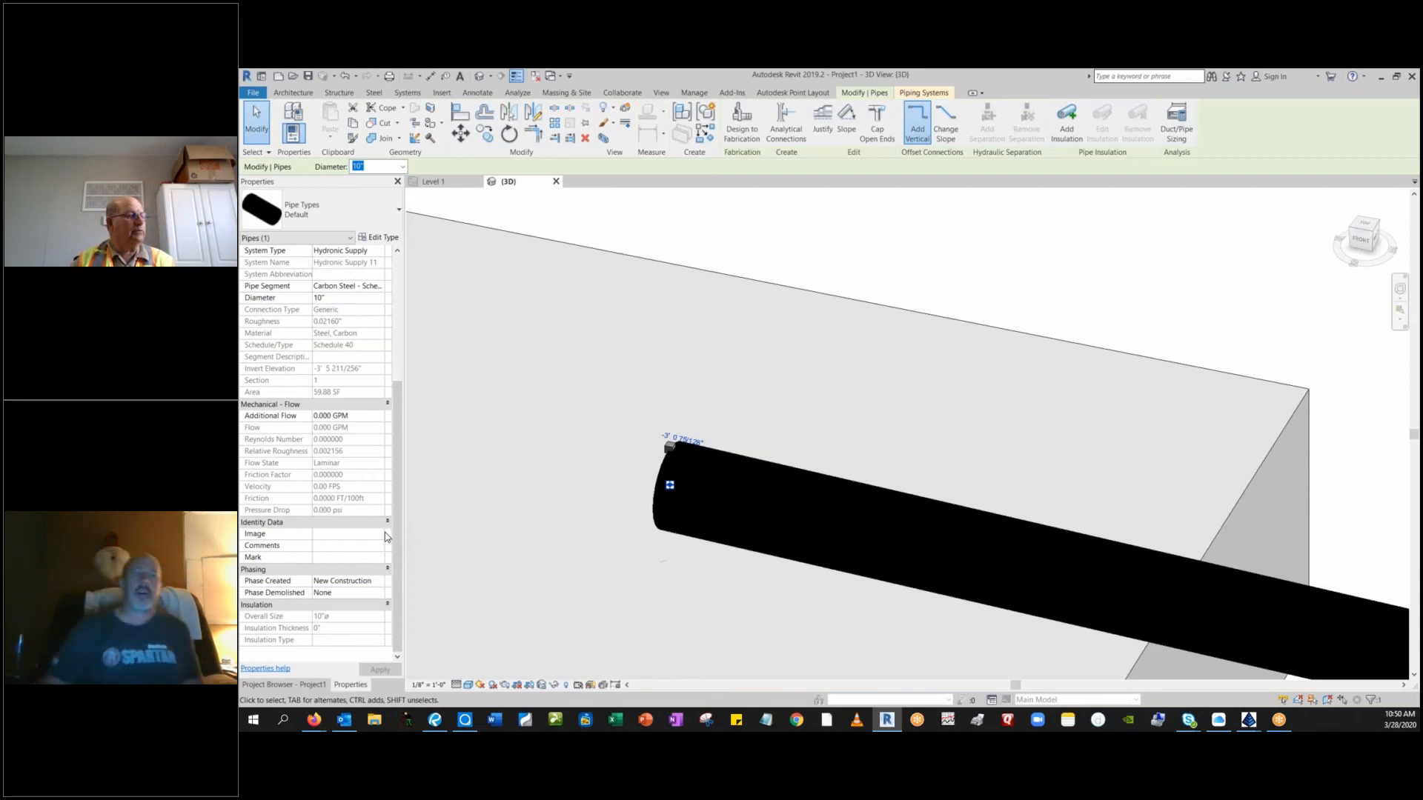
scroll(549, 429, "down", 6)
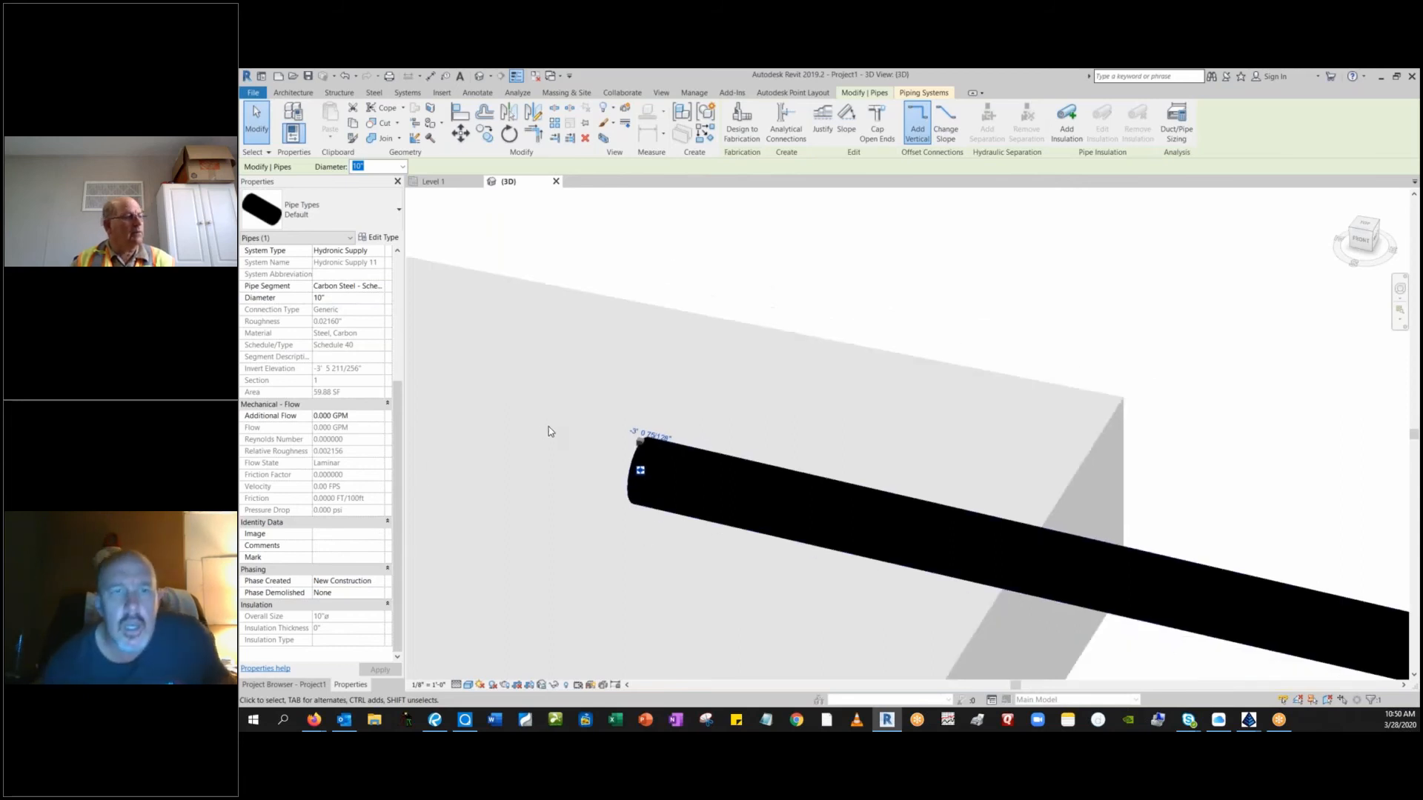
scroll(556, 470, "down", 4)
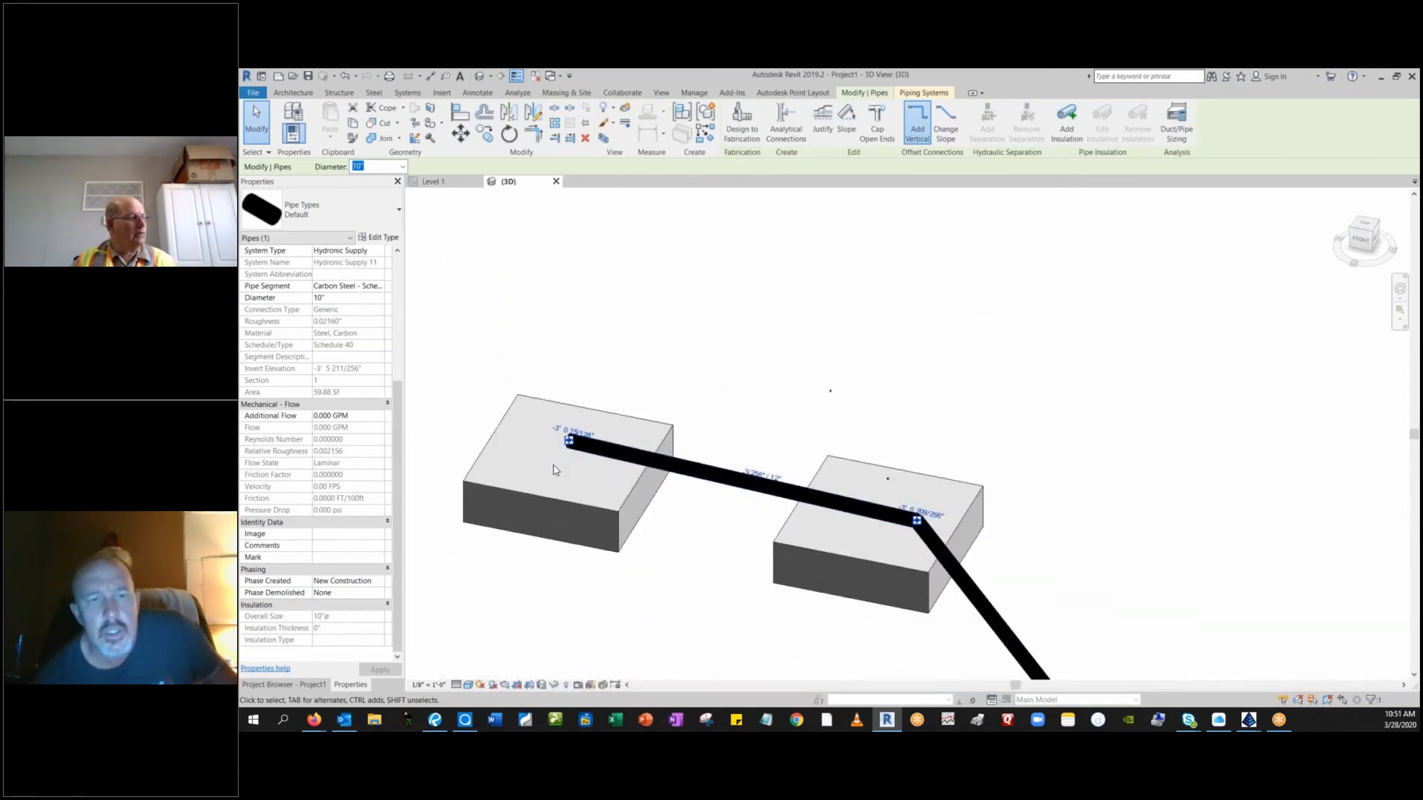
middle_click_drag(575, 523, 712, 445)
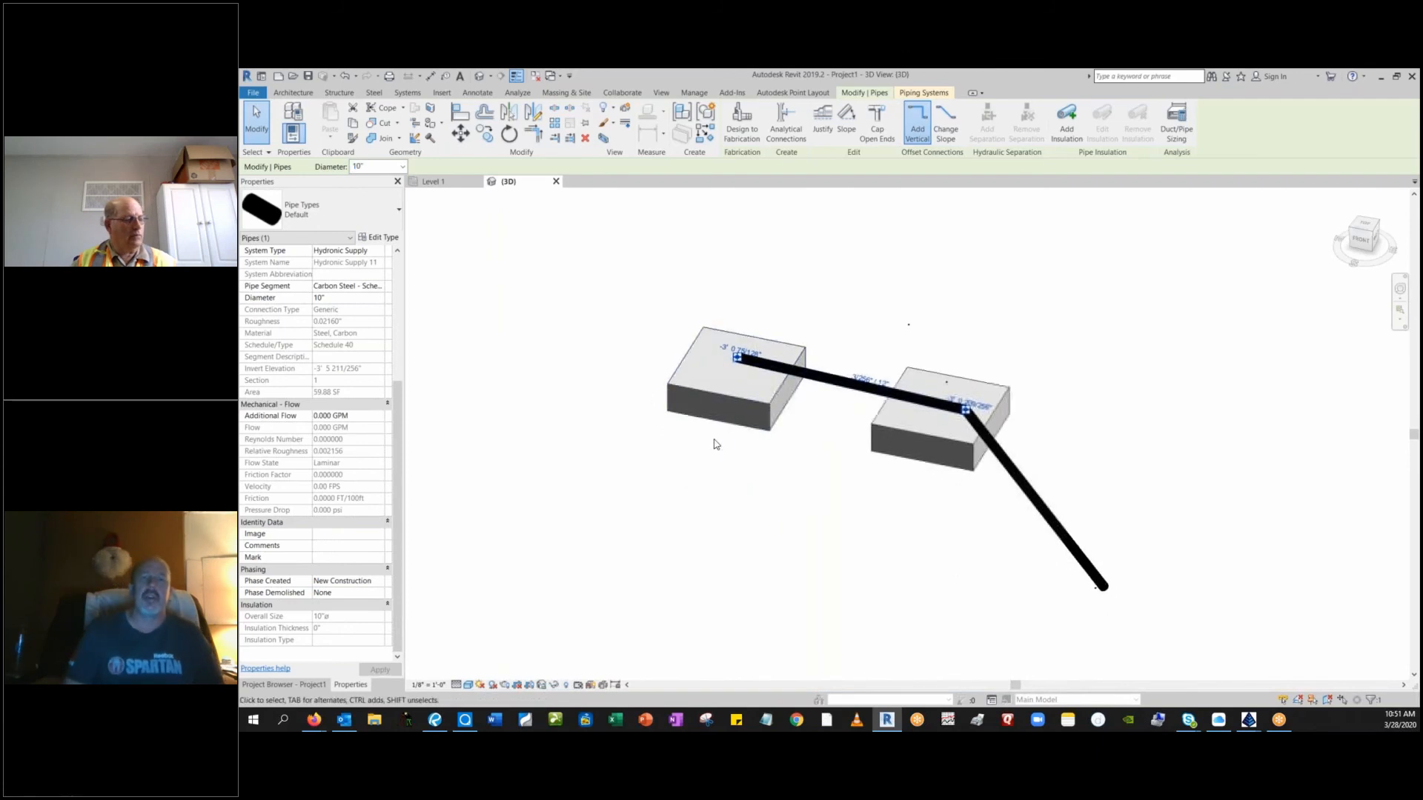
left_click(713, 446)
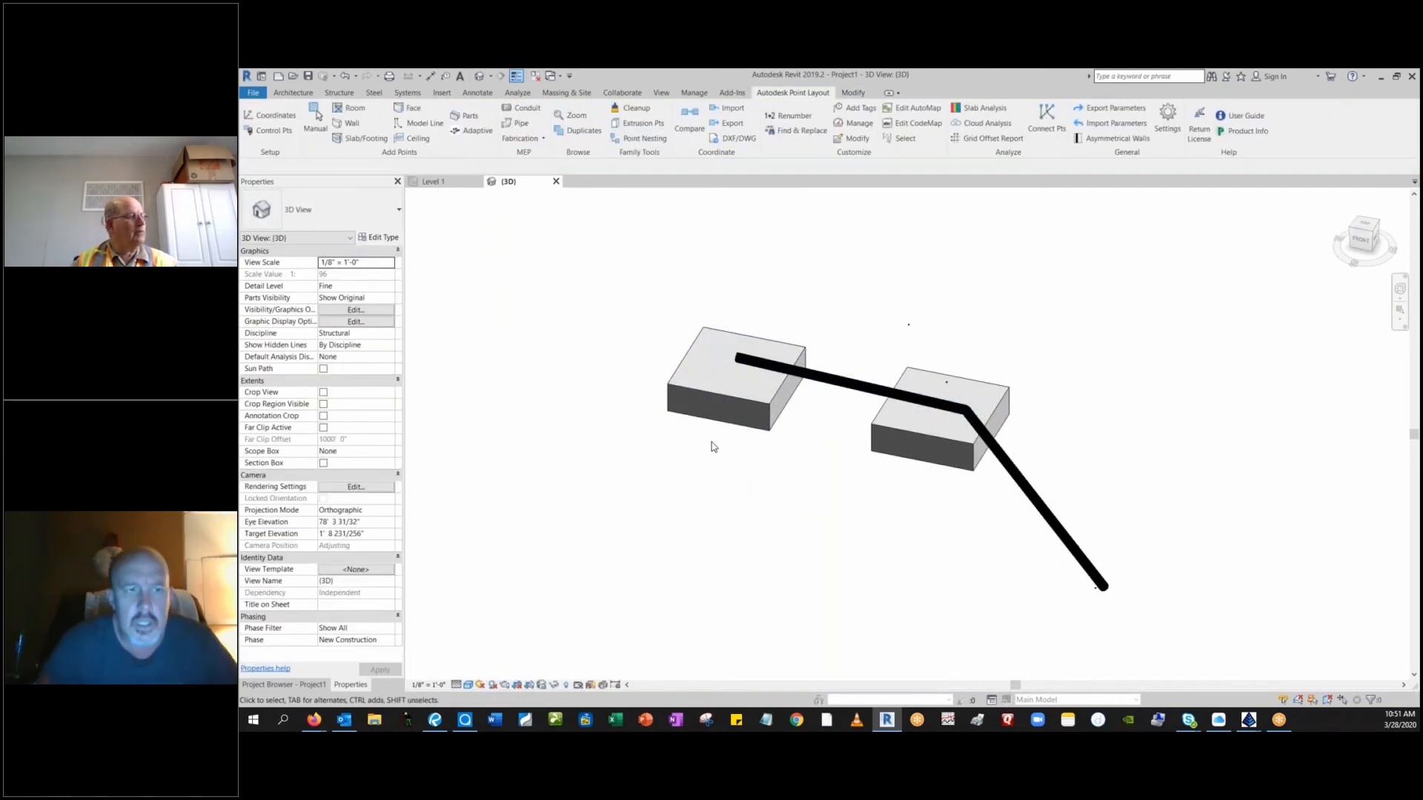
Check the properties of the footing under the pipe's open end and start a Spot Elevation measurement.
left_click(726, 396)
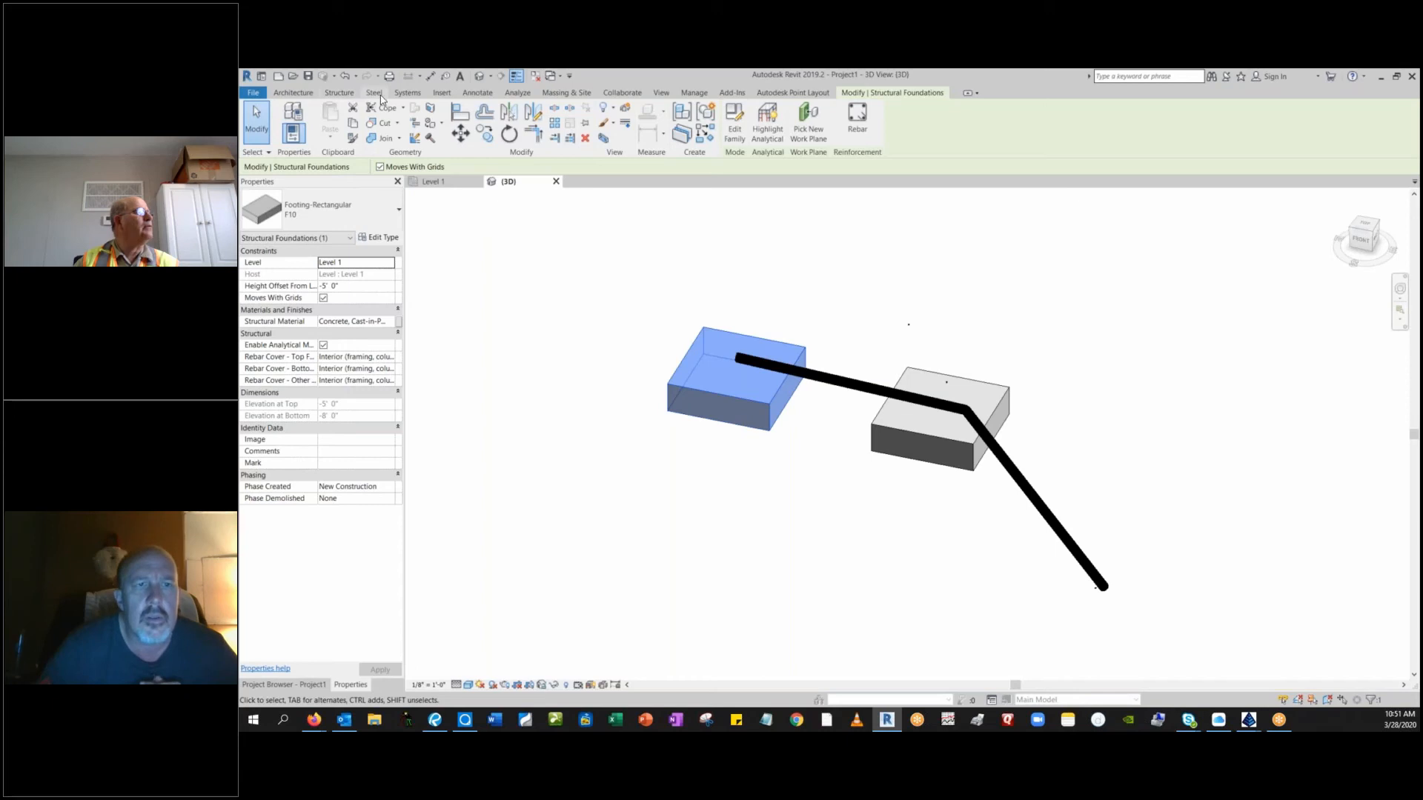
left_click(478, 94)
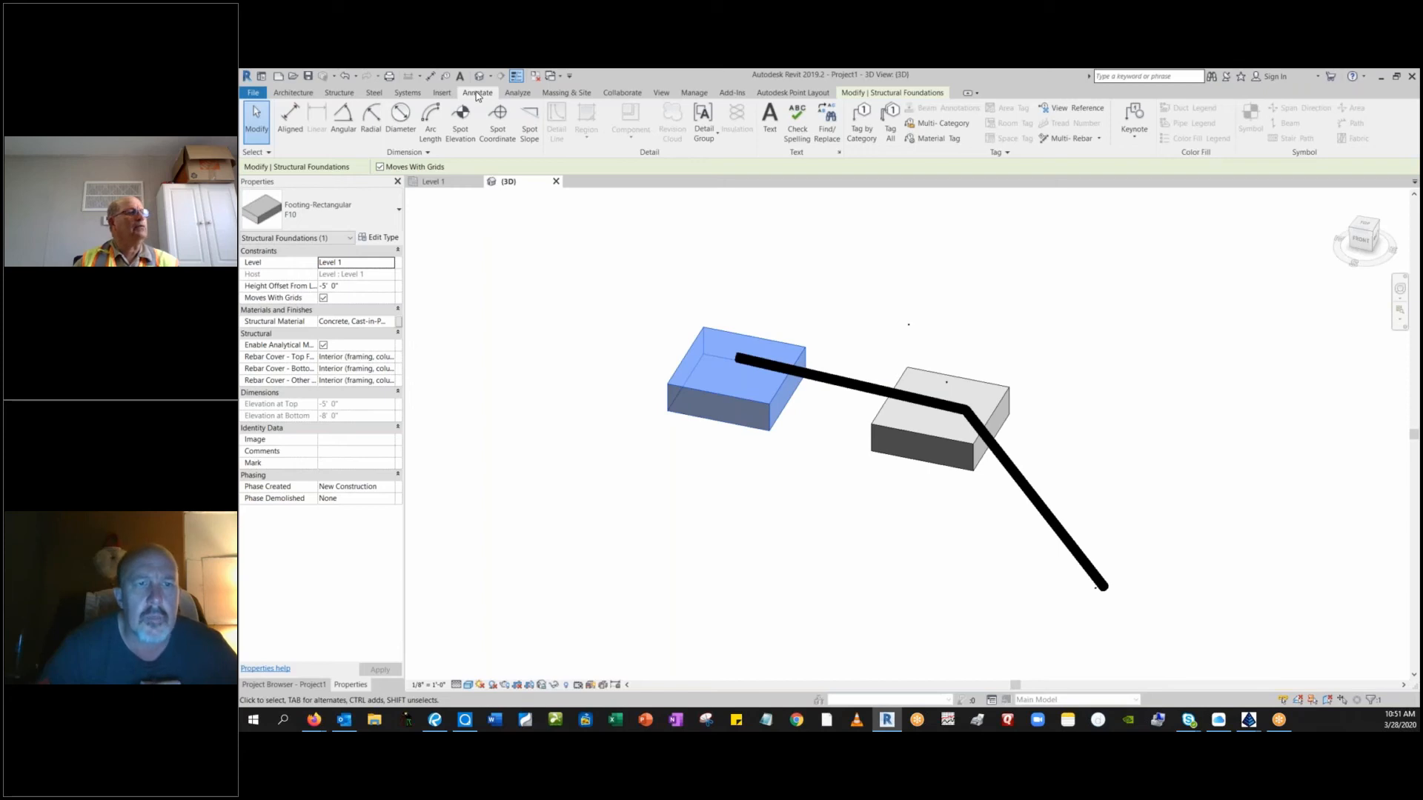
left_click(460, 117)
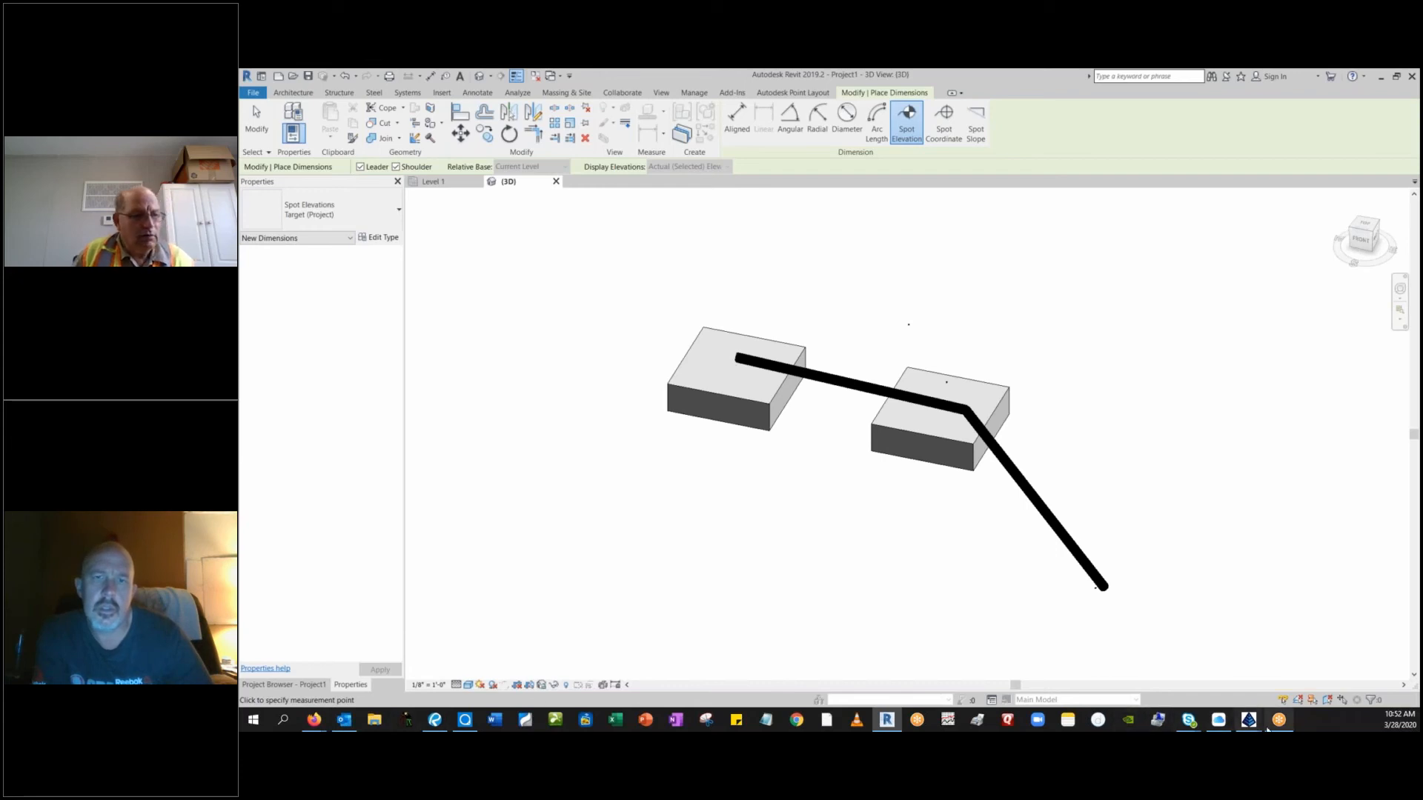
Check point W4 in the Carlson Survey drawing, read the spot elevation at the pipe's bend in Revit, and leave the measurement.
mouse_move(1266, 729)
left_click(1314, 645)
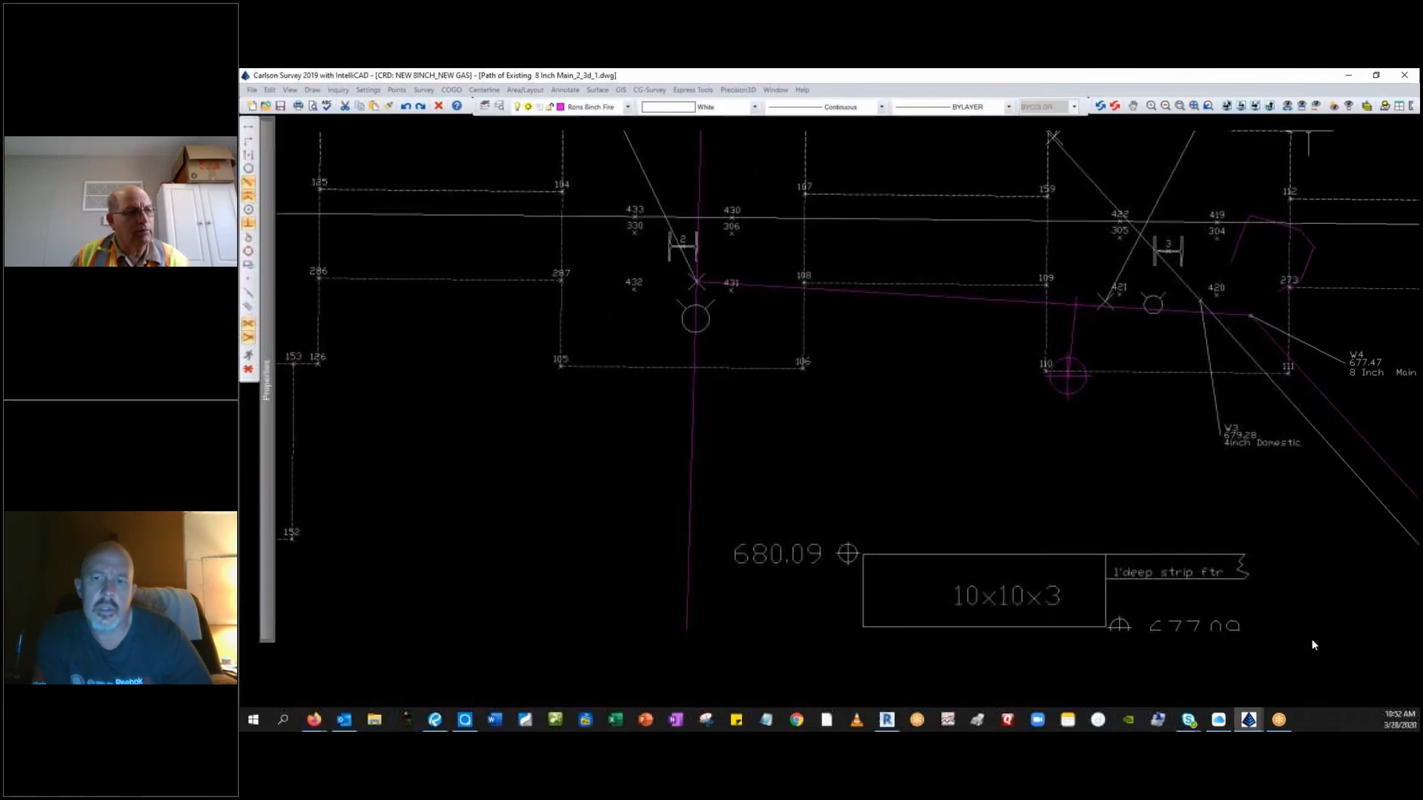
mouse_move(816, 76)
left_mouse_down()
mouse_move(928, 114)
mouse_move(1419, 185)
left_mouse_up()
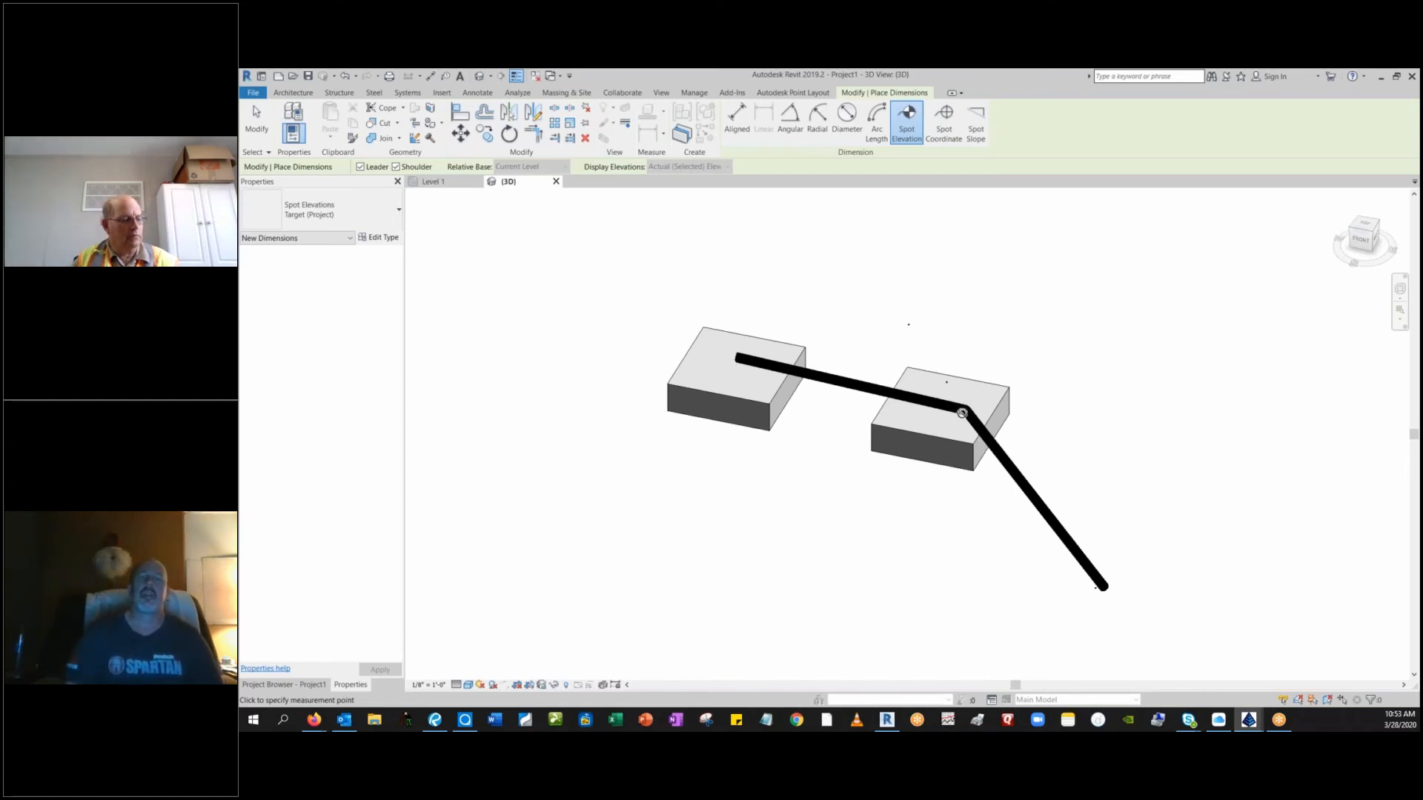
scroll(966, 408, "up", 8)
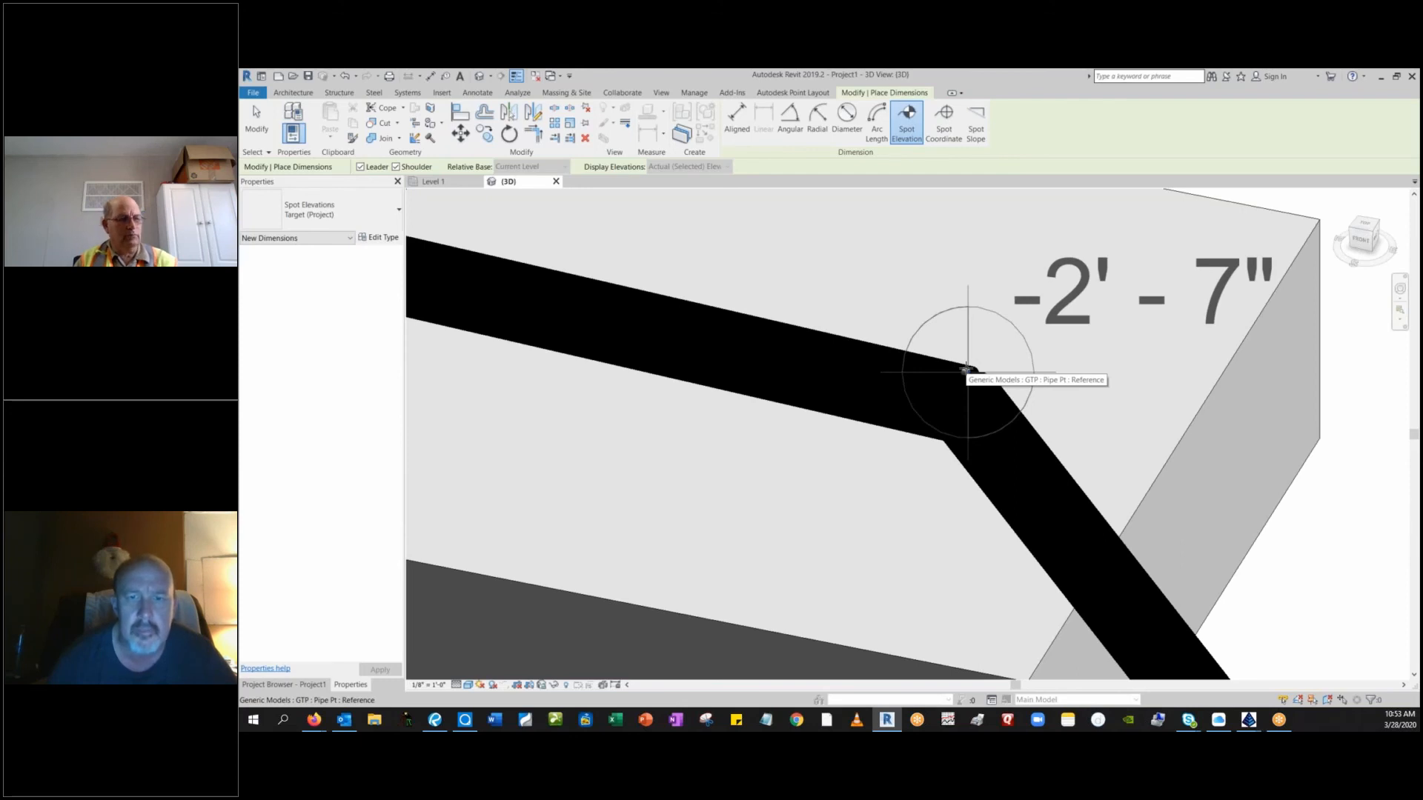
key("Escape")
key("Escape")
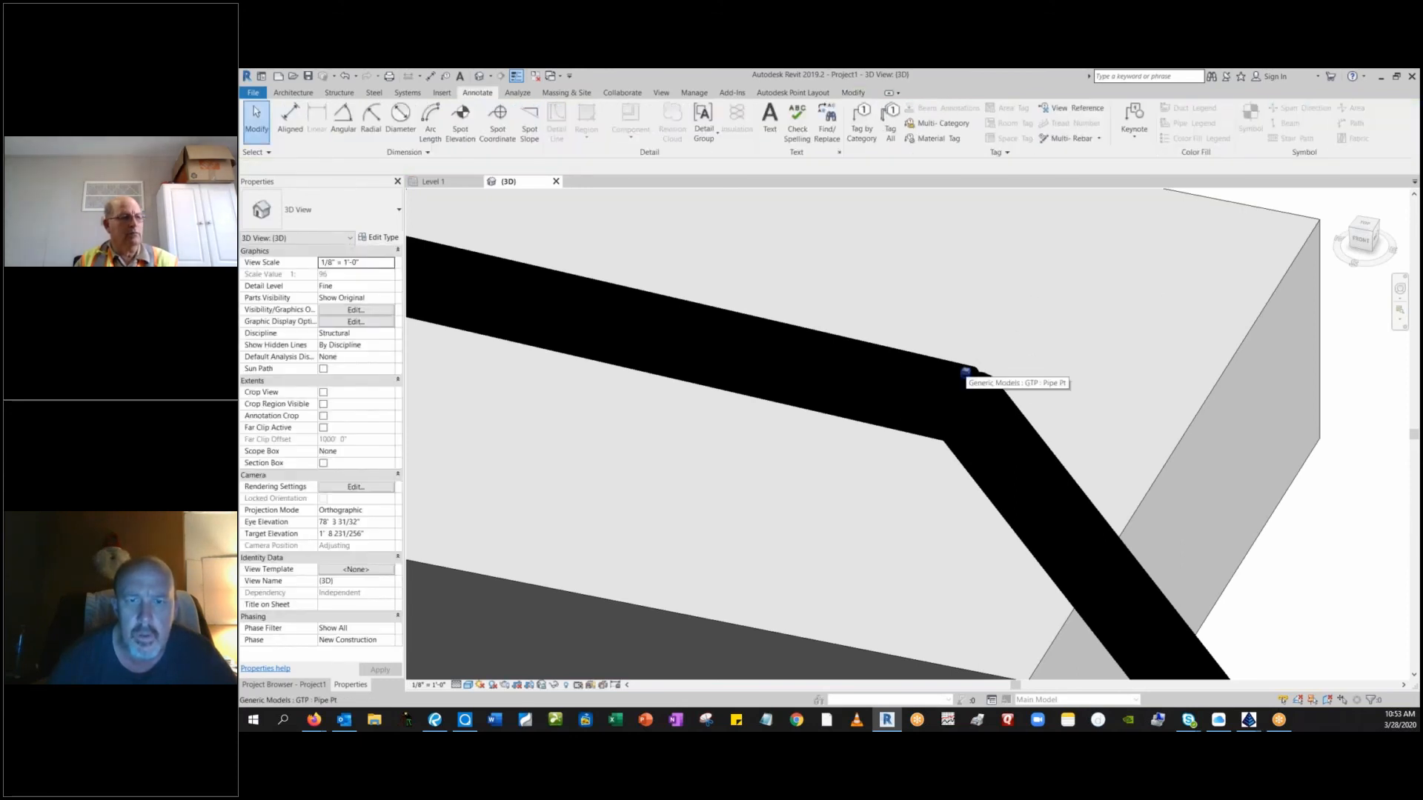
Review the offset, point number and description properties of the survey point at the pipe's bend, and clear the selection.
left_click(966, 373)
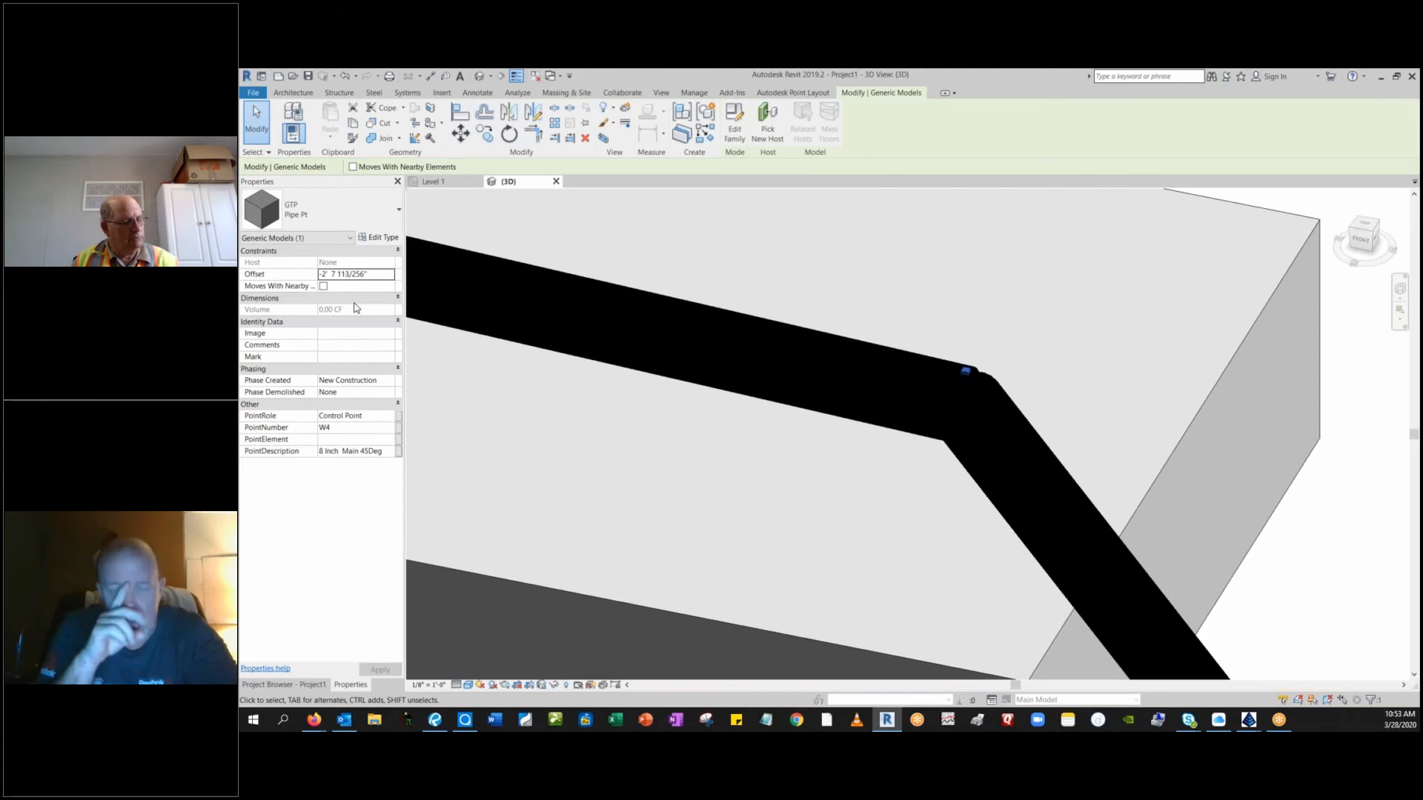
key("Escape")
scroll(622, 396, "down", 4)
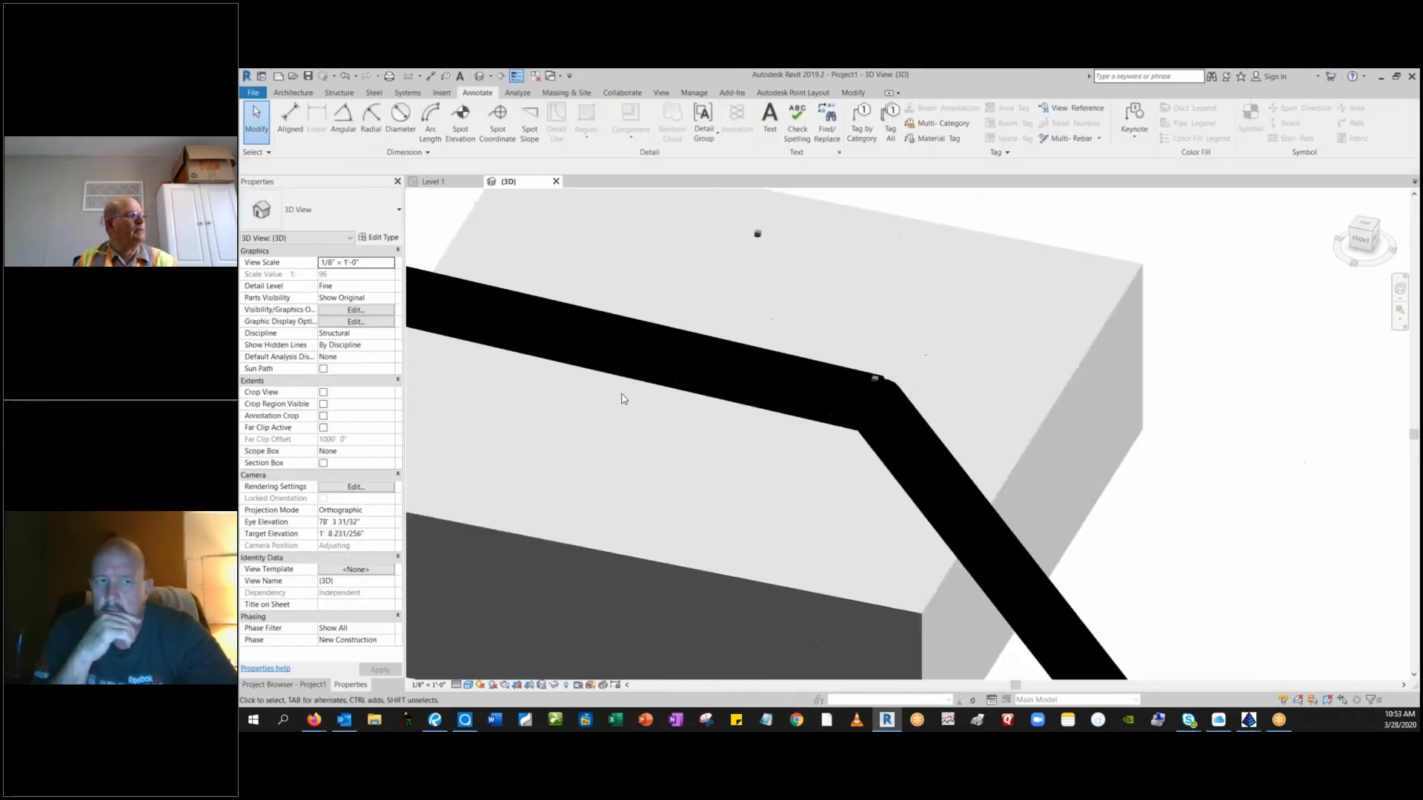
Set the height offset from level of both F10 footings to 0' 0".
scroll(829, 378, "down", 5)
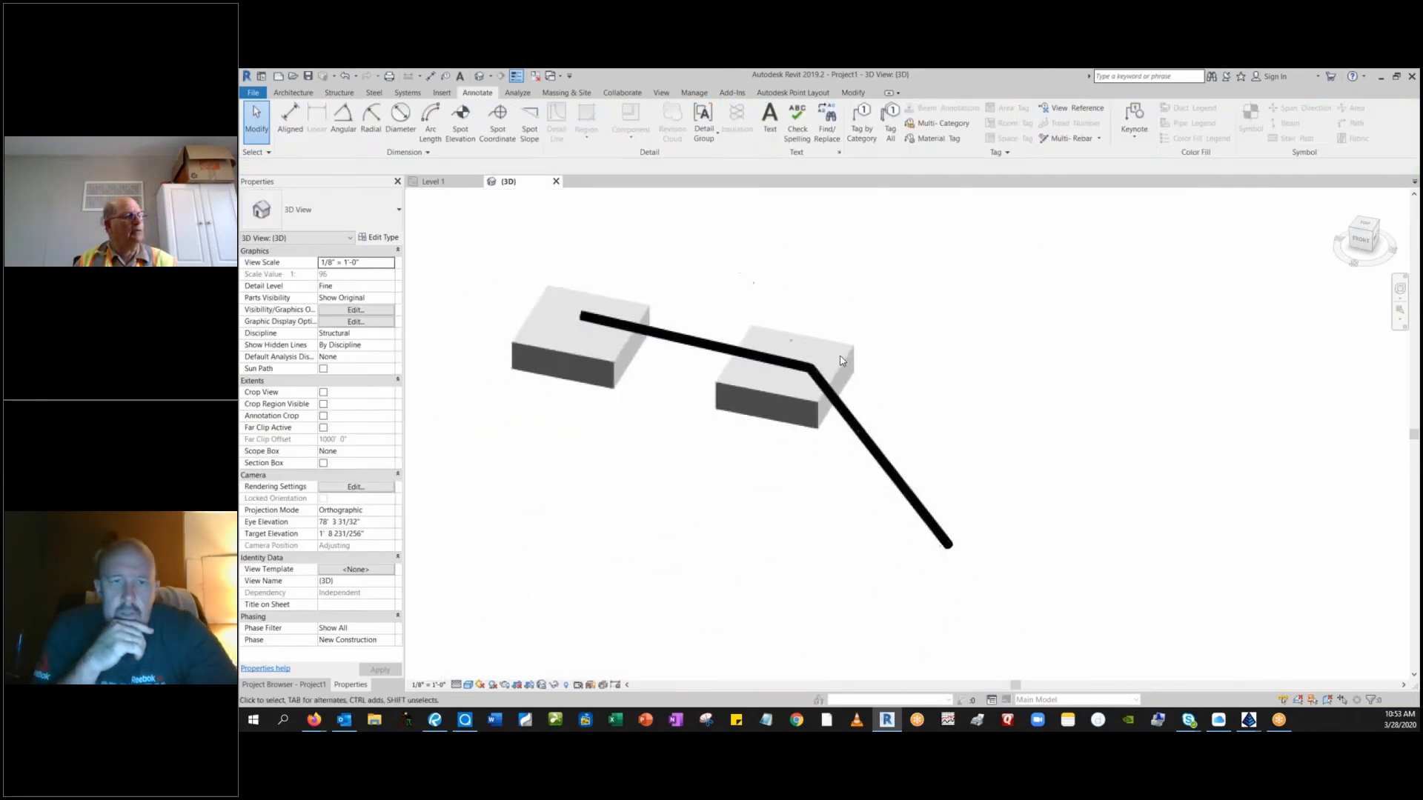
middle_click_drag(830, 387, 938, 410)
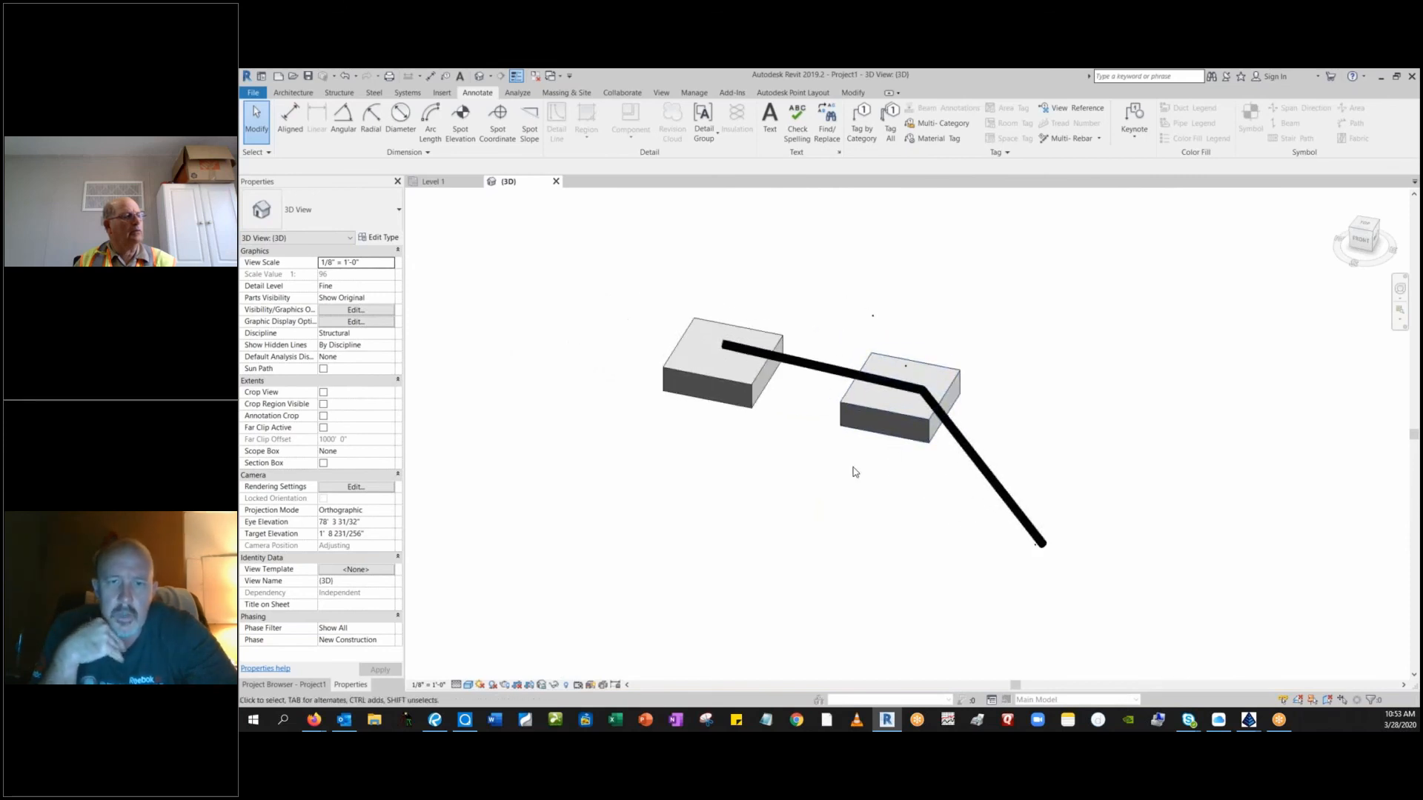
left_click(742, 381)
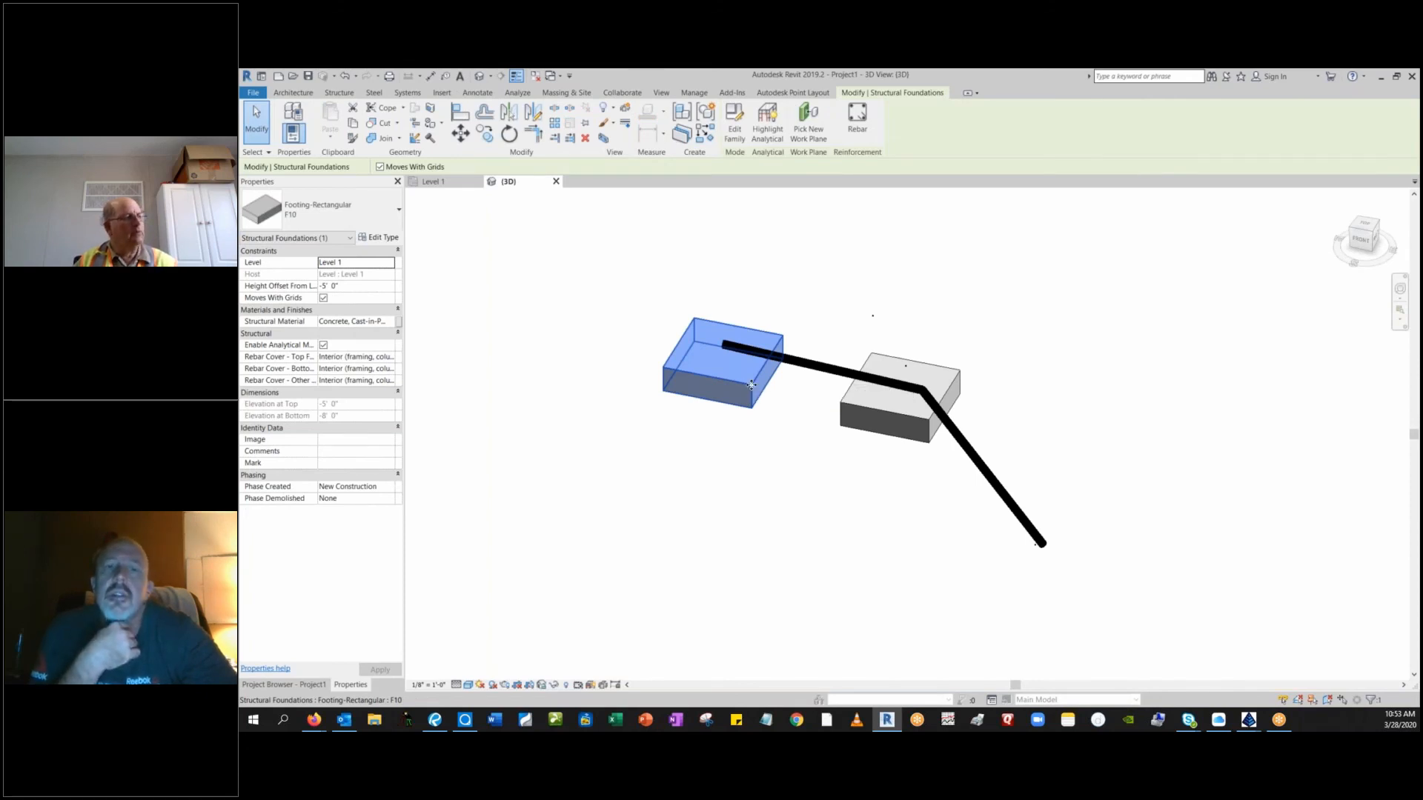
left_click(871, 404, "ctrl")
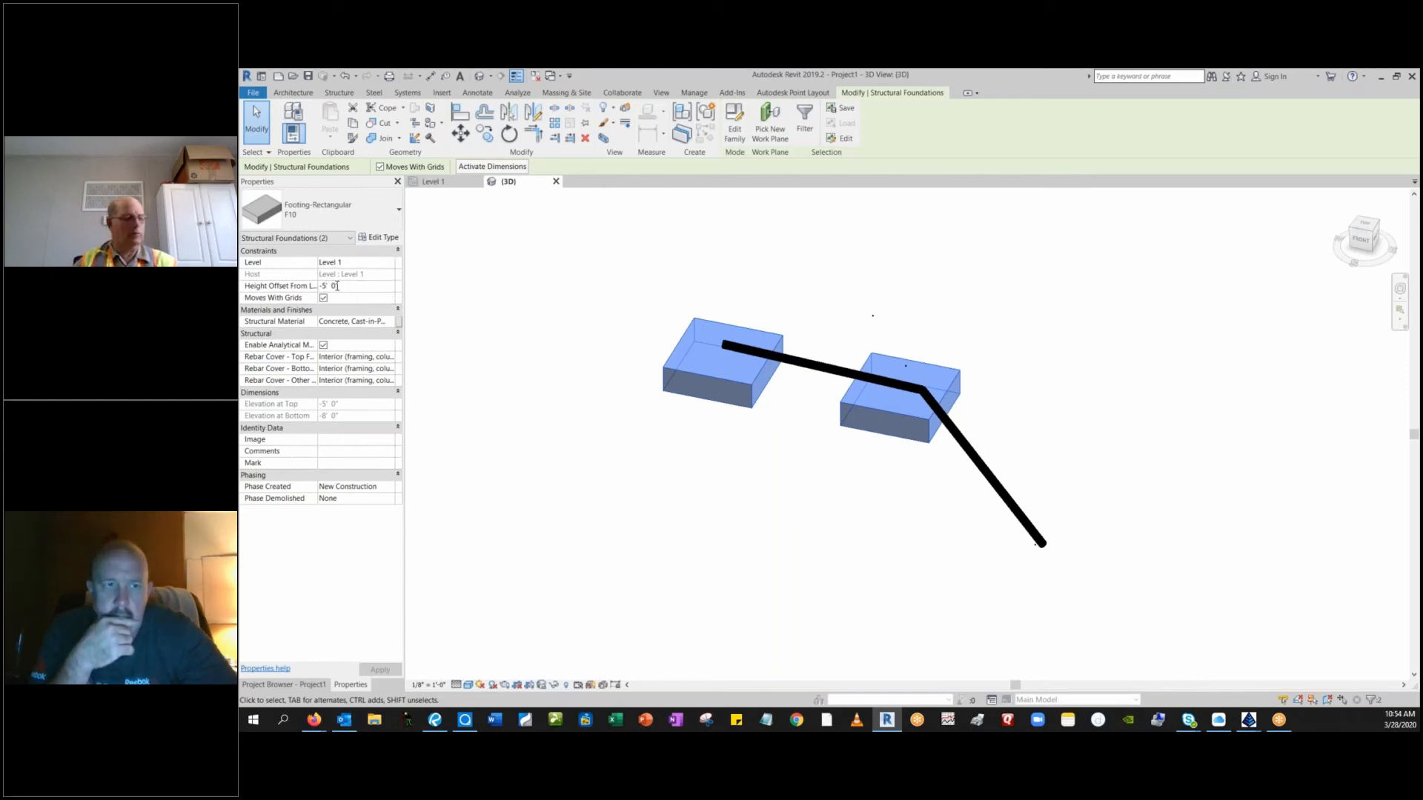
key("BackSpace")
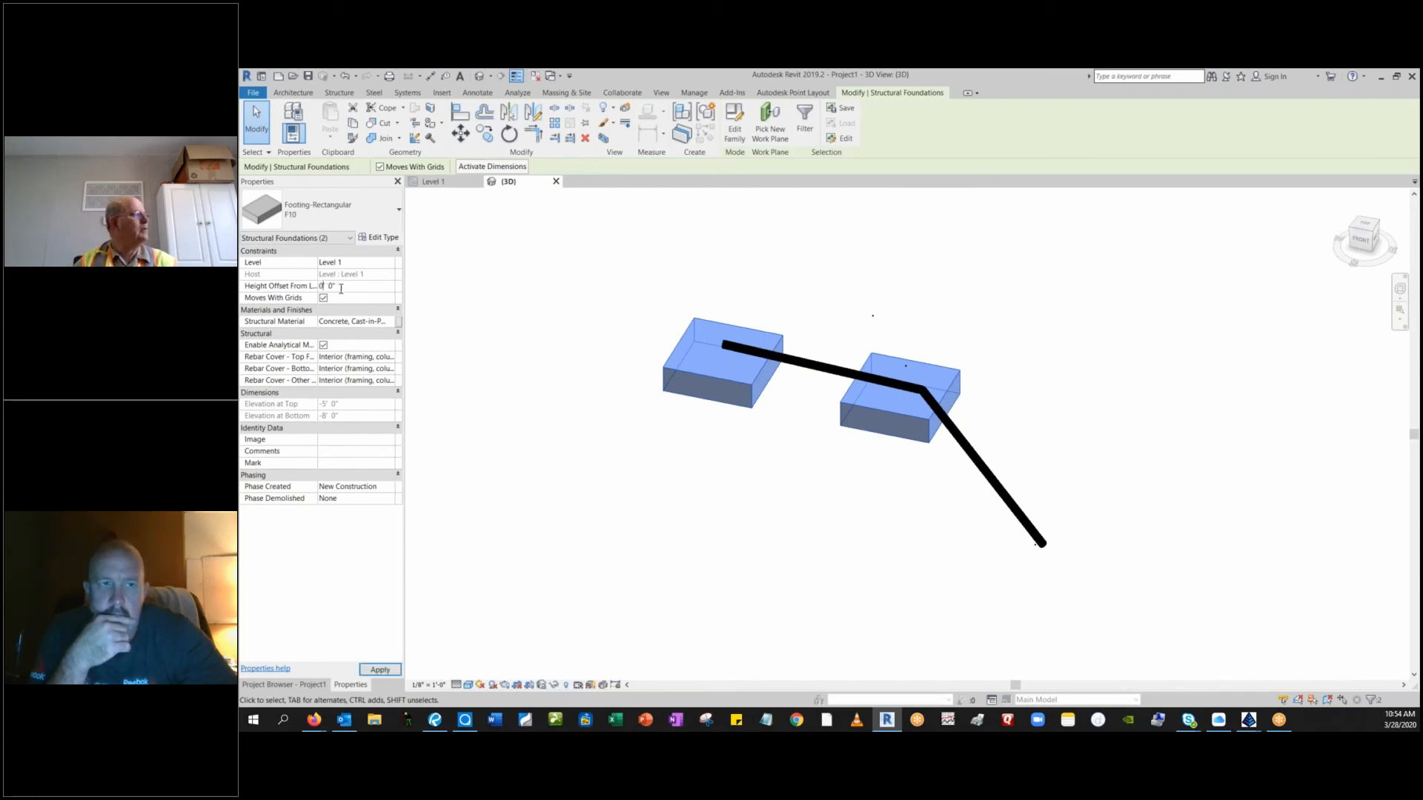
left_click(364, 527)
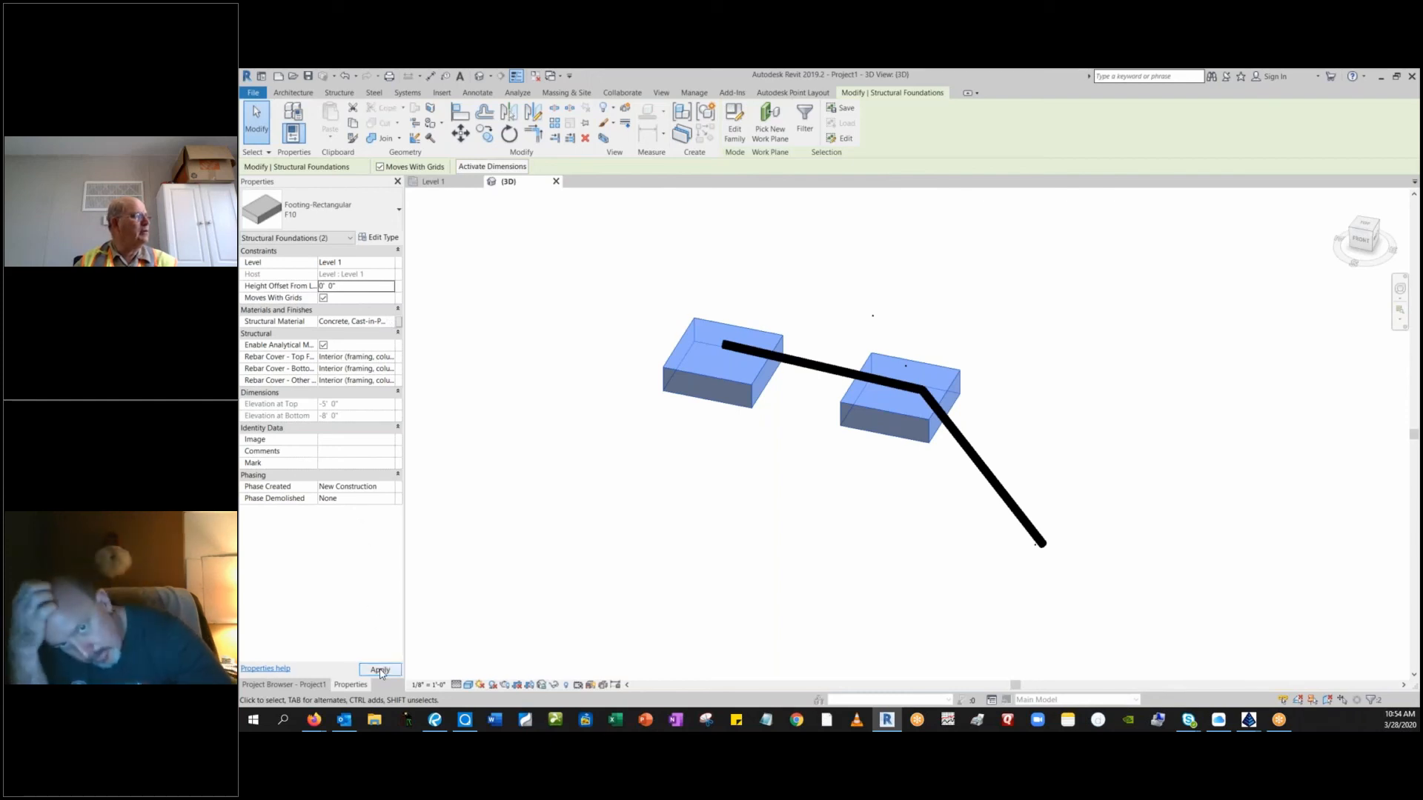
left_click(380, 670)
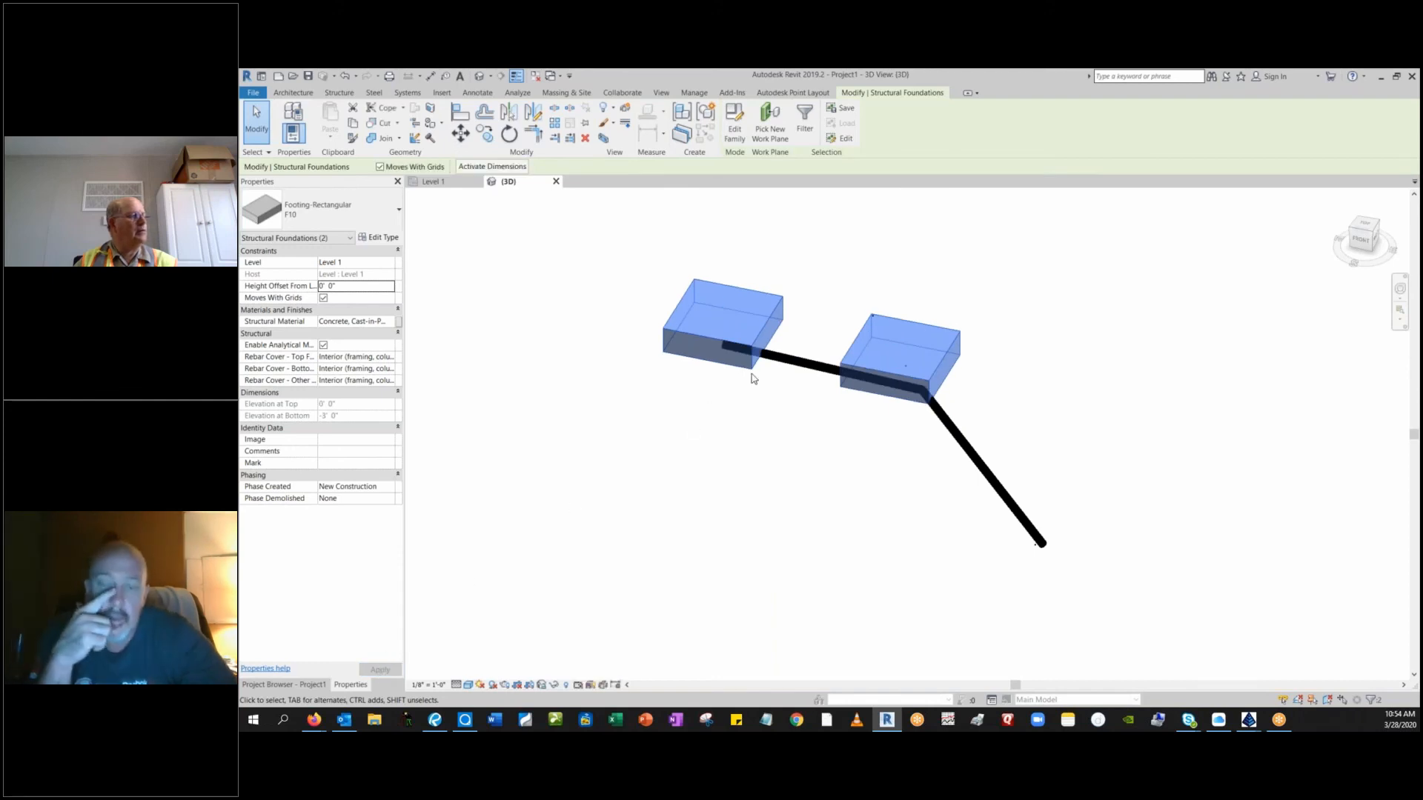
Clear the footing selection and examine from the front and from above how the water main runs relative to both footings.
scroll(767, 420, "down", 1)
middle_click_drag(775, 410, 673, 474)
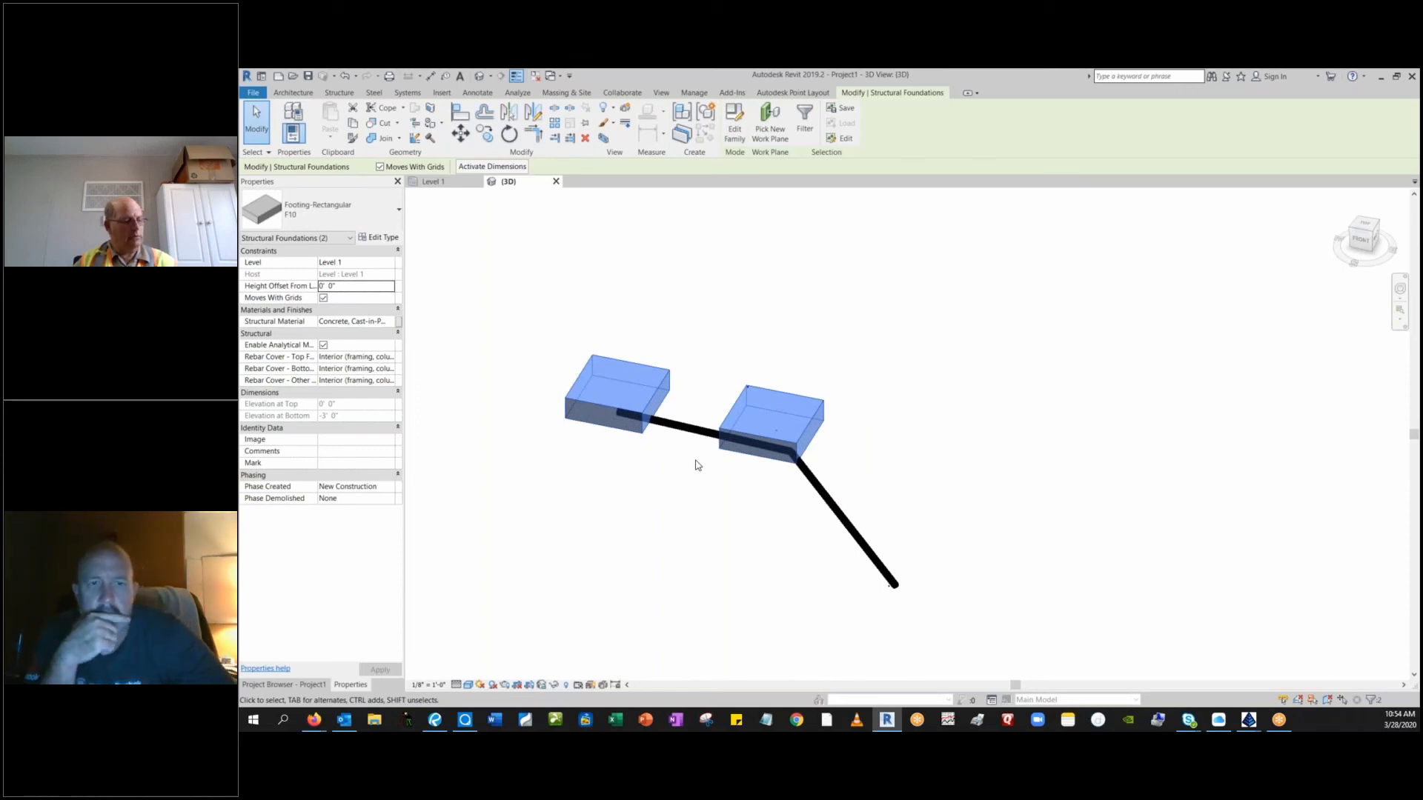
key("Escape")
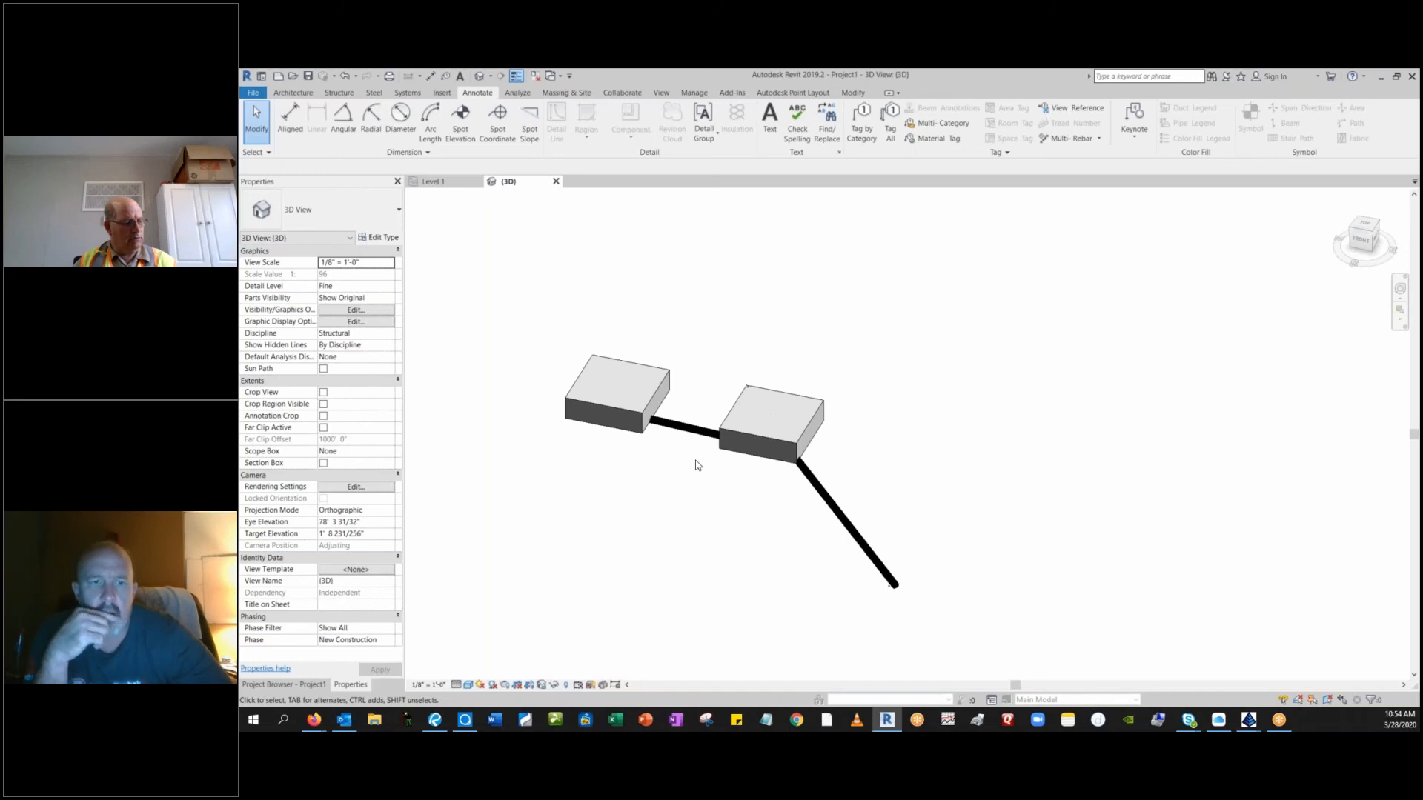
middle_click_drag(696, 464, 752, 508, "shift")
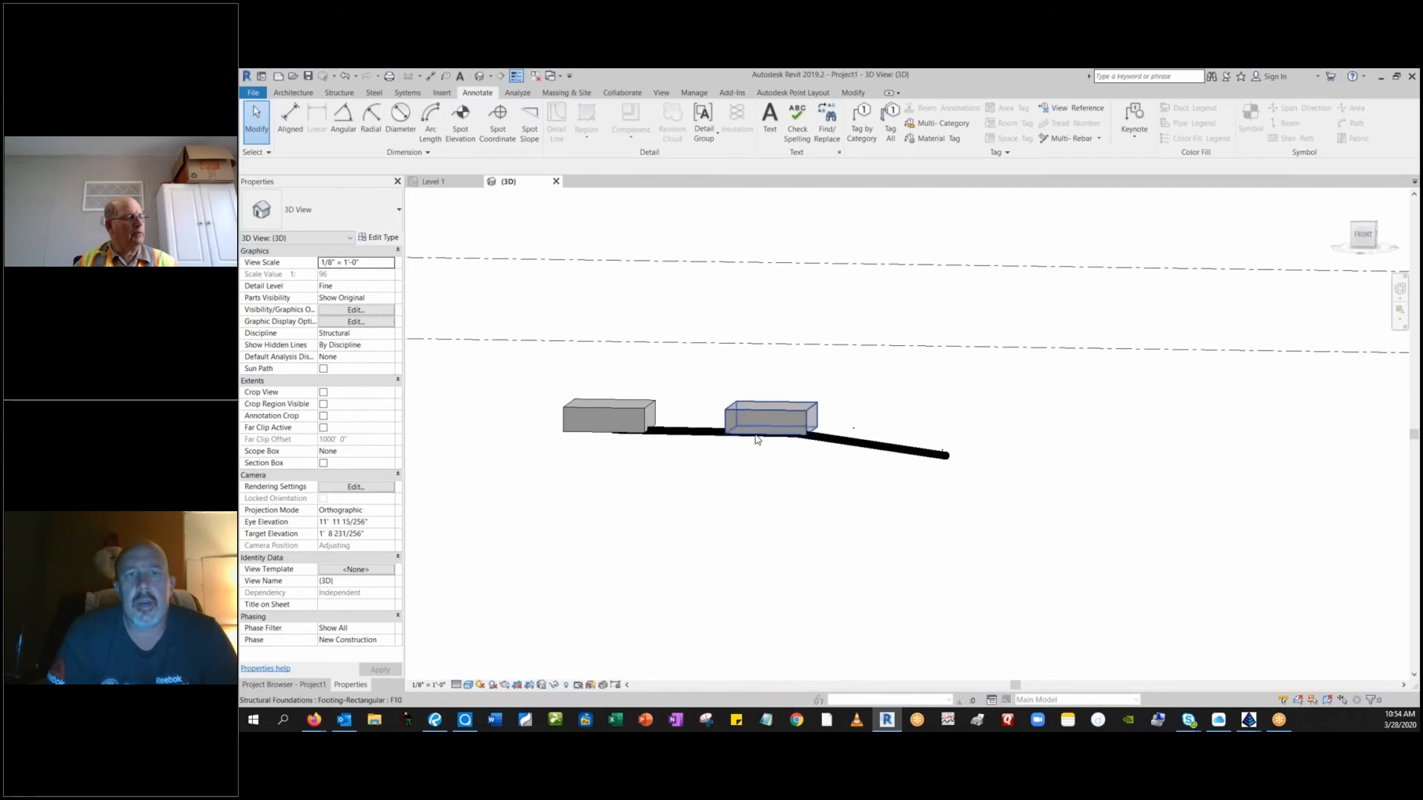
middle_click_drag(760, 437, 761, 592, "shift")
middle_click_drag(755, 463, 744, 523, "shift")
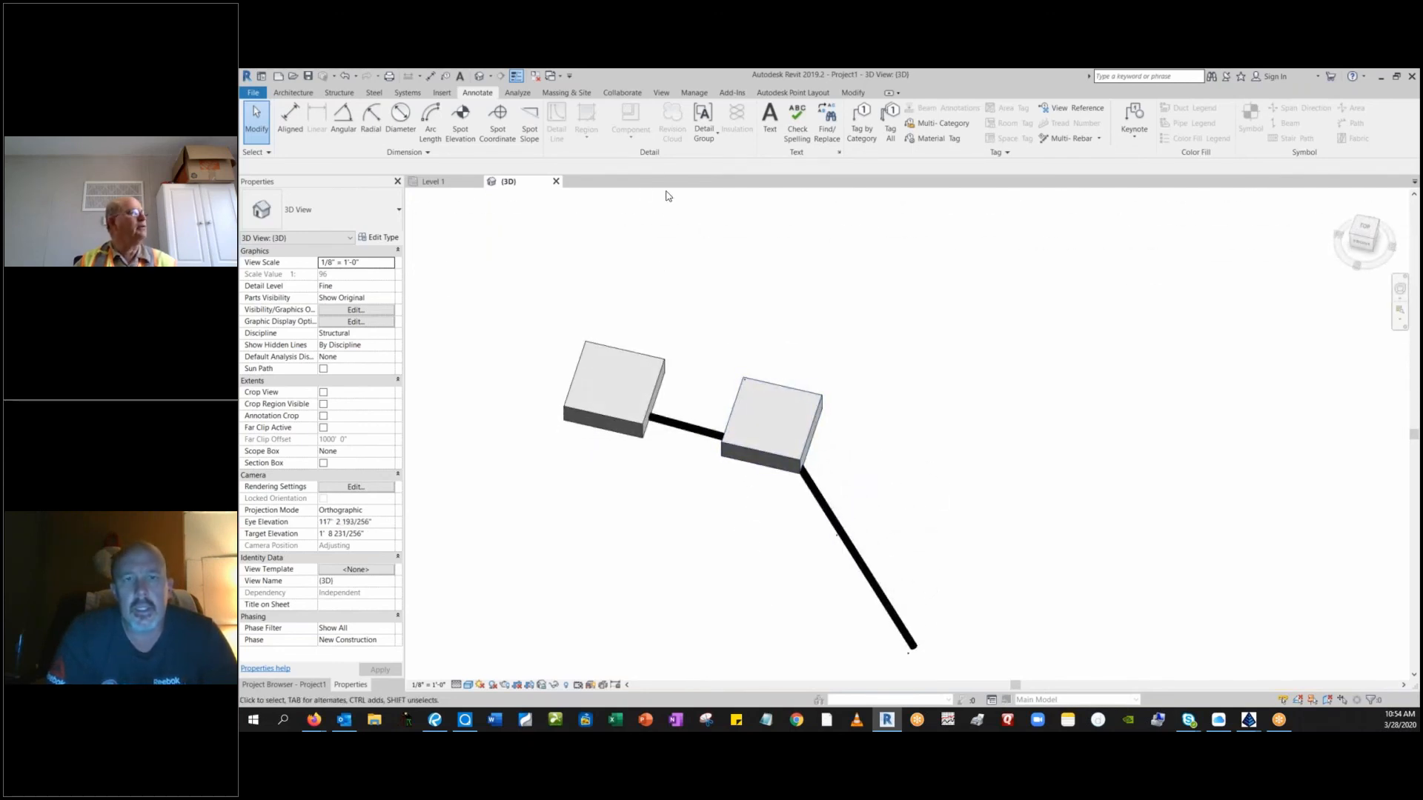
Start Connect Pts in Autodesk Point Layout and filter the points by the 4inch Domestic description.
left_click(798, 93)
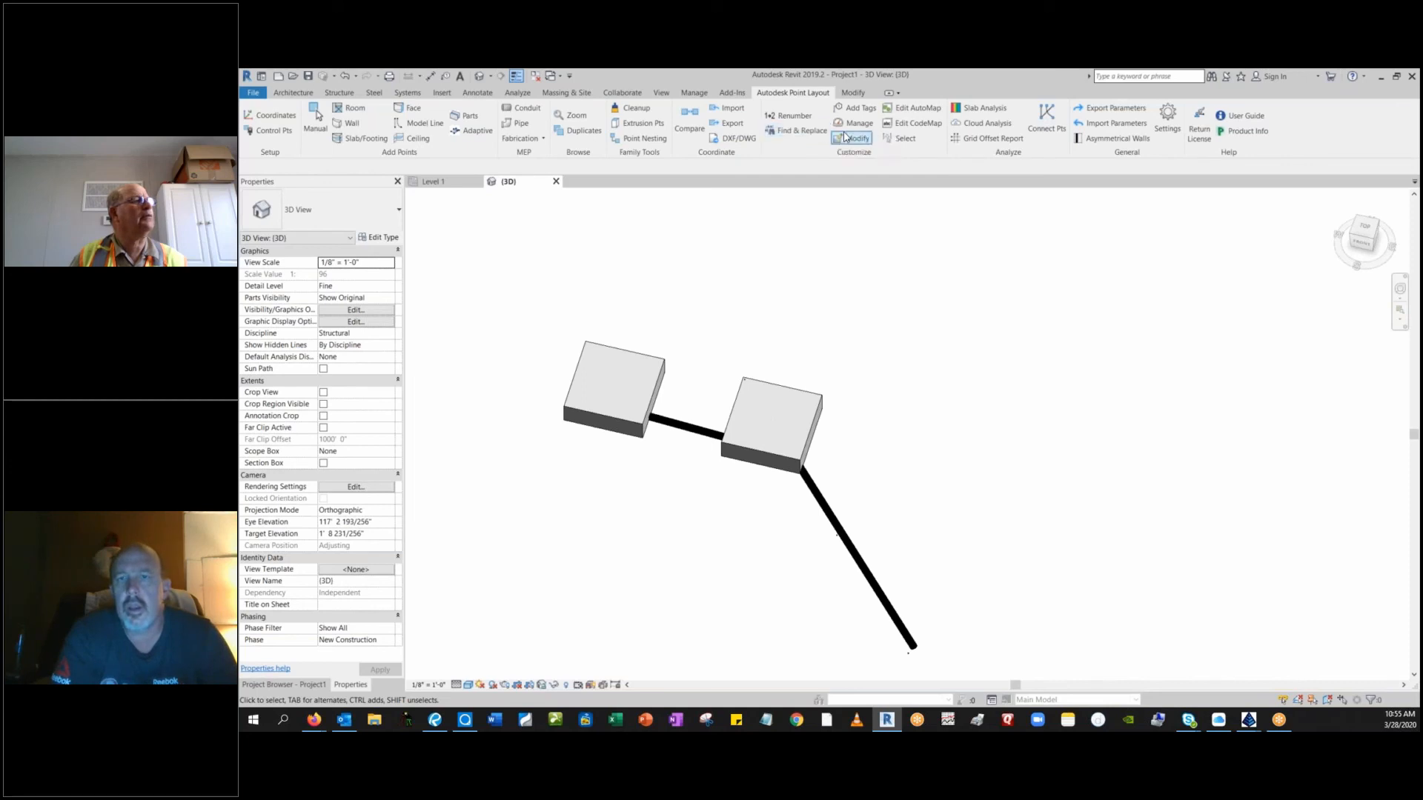
left_click(1045, 119)
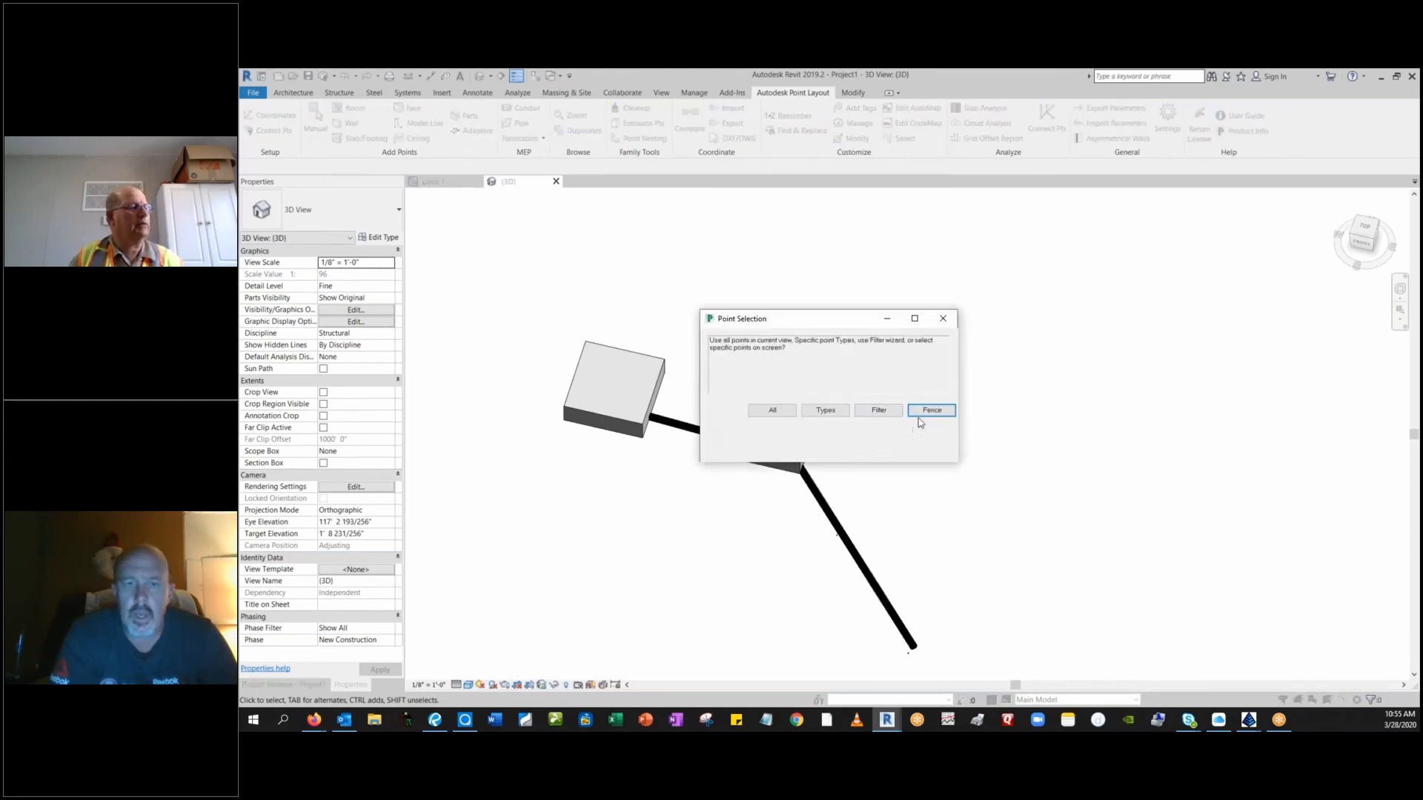
left_click(879, 410)
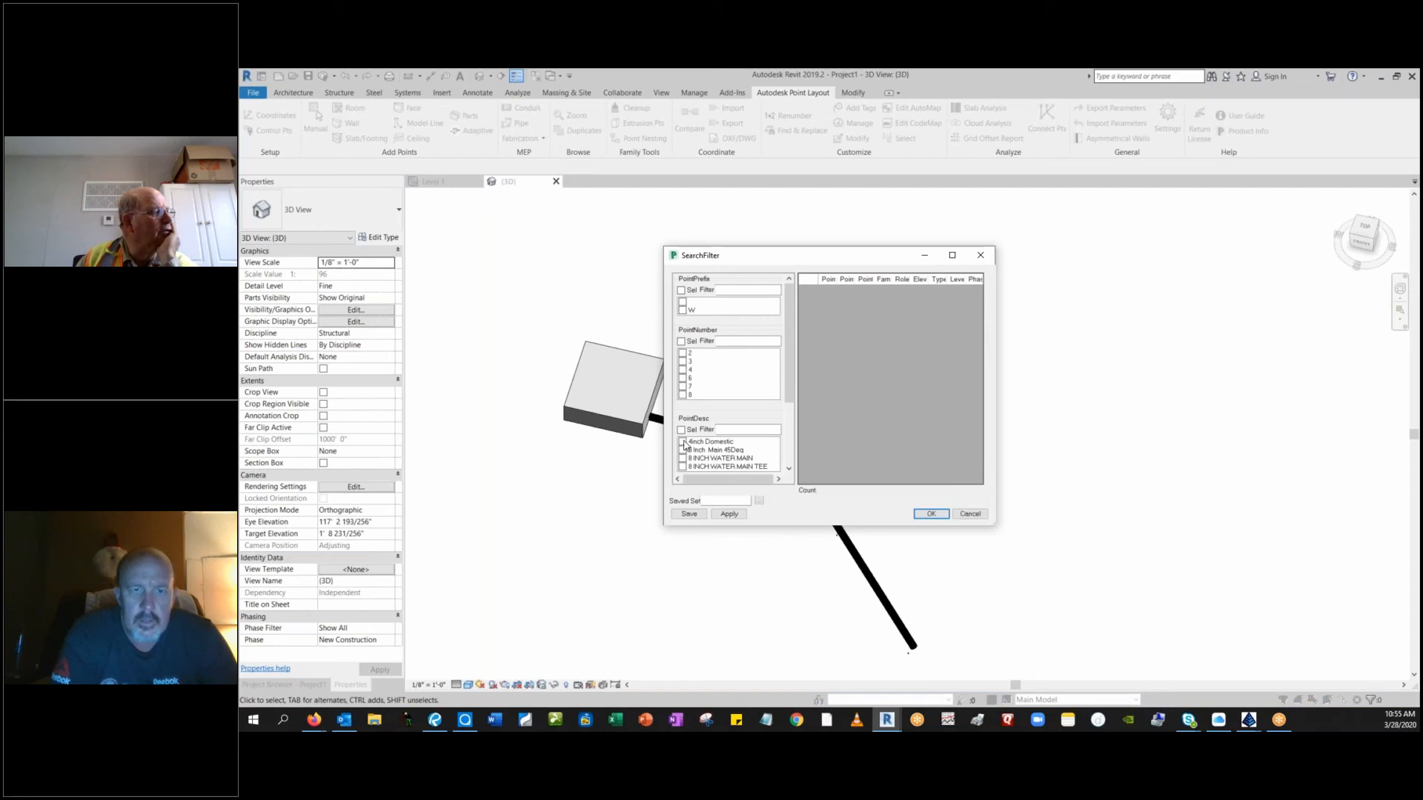
left_click(683, 442)
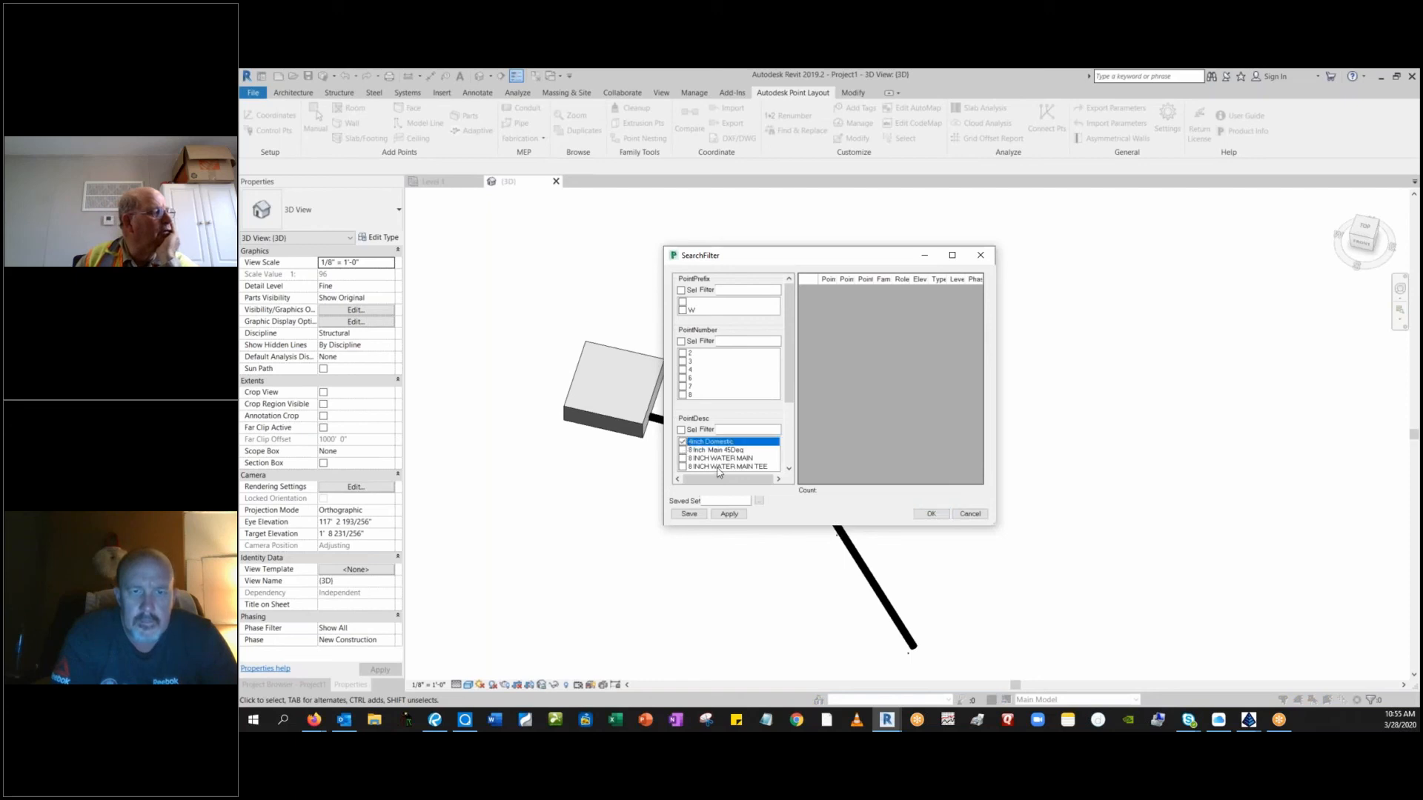
left_click(727, 515)
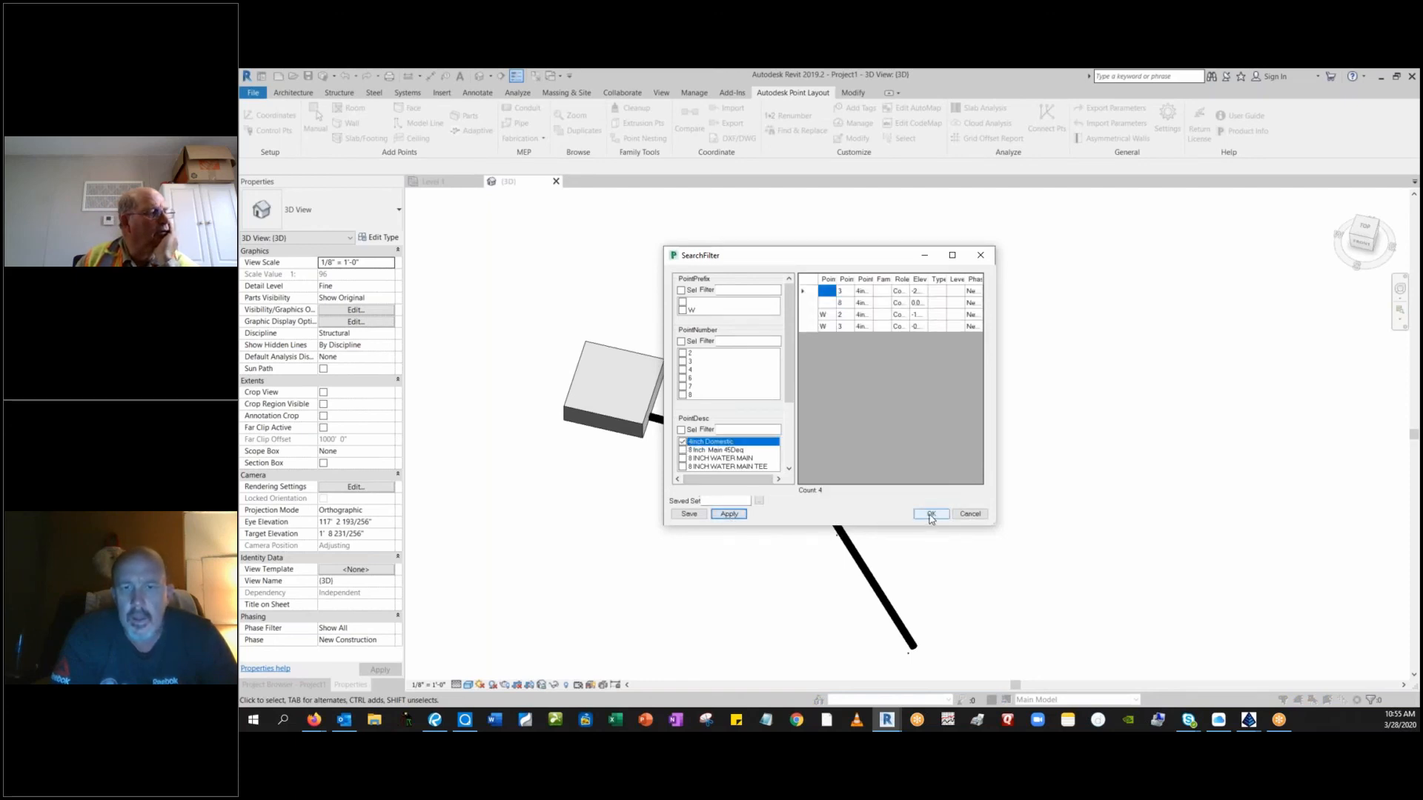
left_click(930, 515)
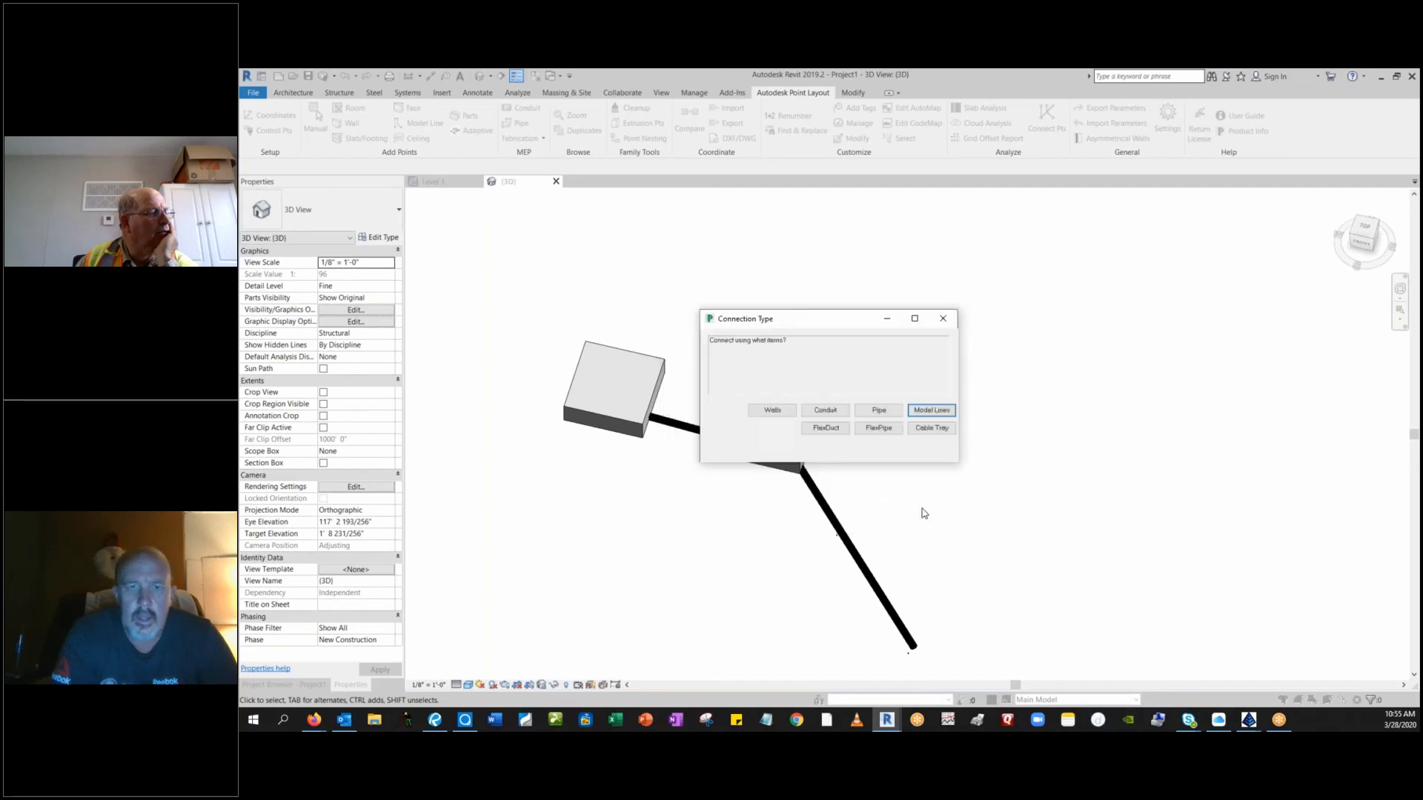
Connect the filtered domestic points with pipe in numerical order and choose a pipe size.
left_click(879, 411)
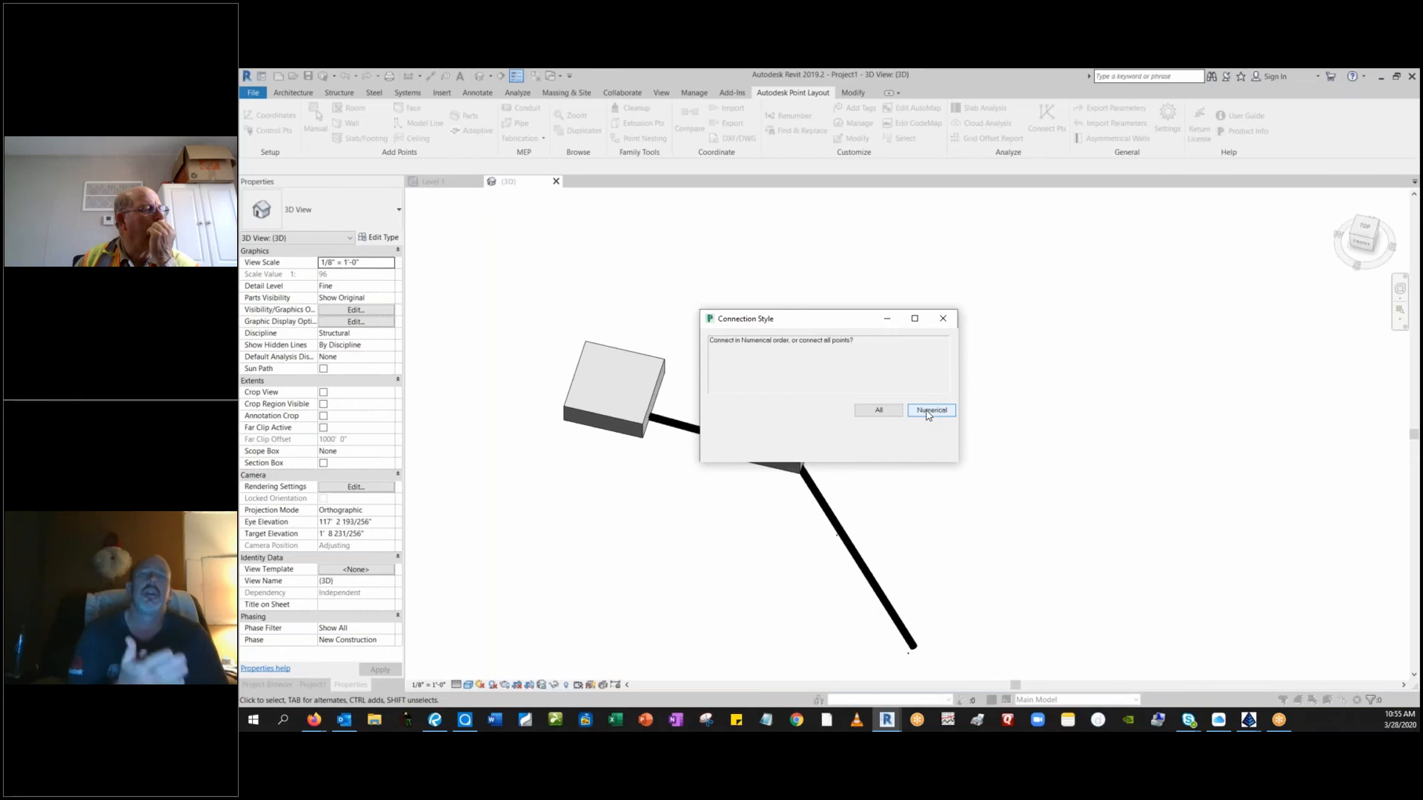
left_click(928, 414)
left_click(926, 415)
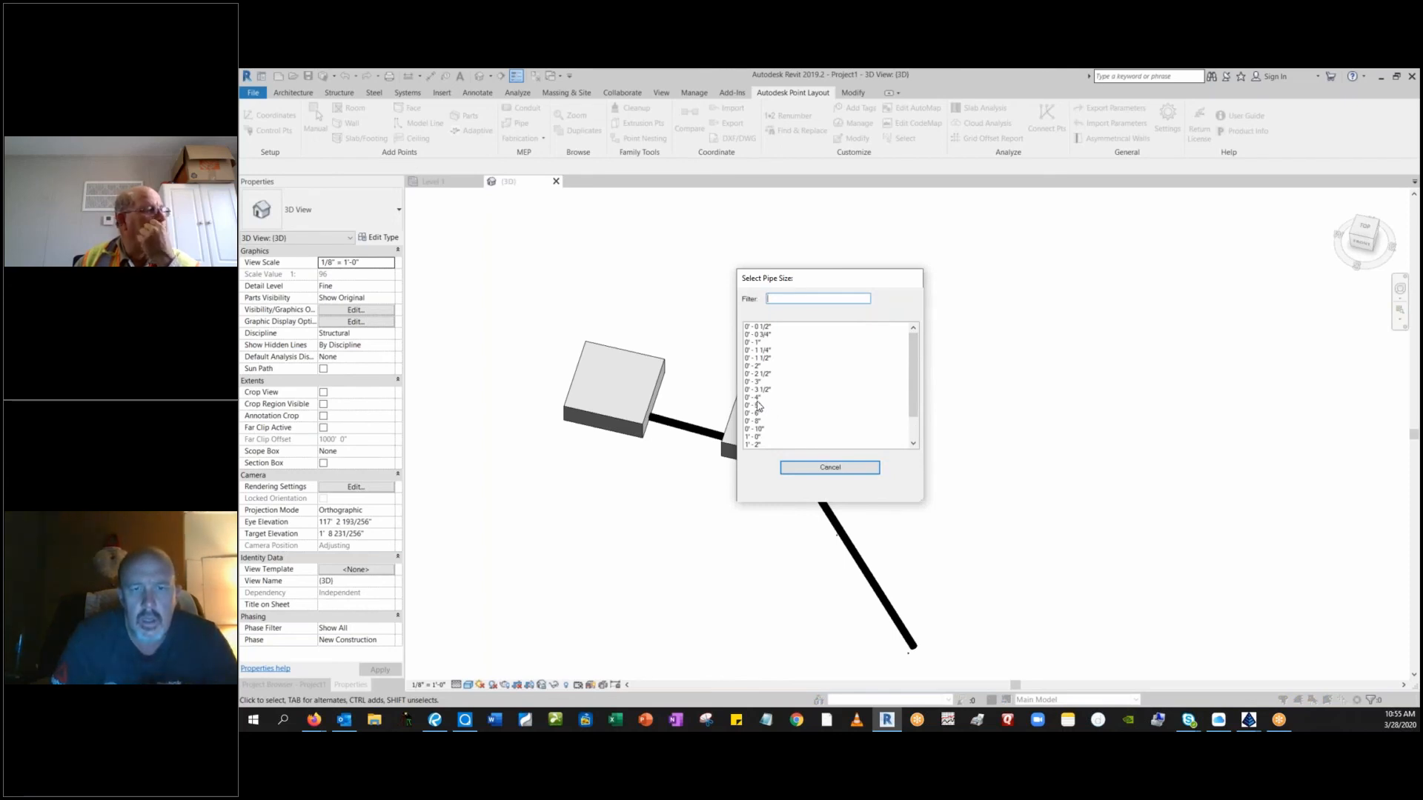
double_click(756, 412)
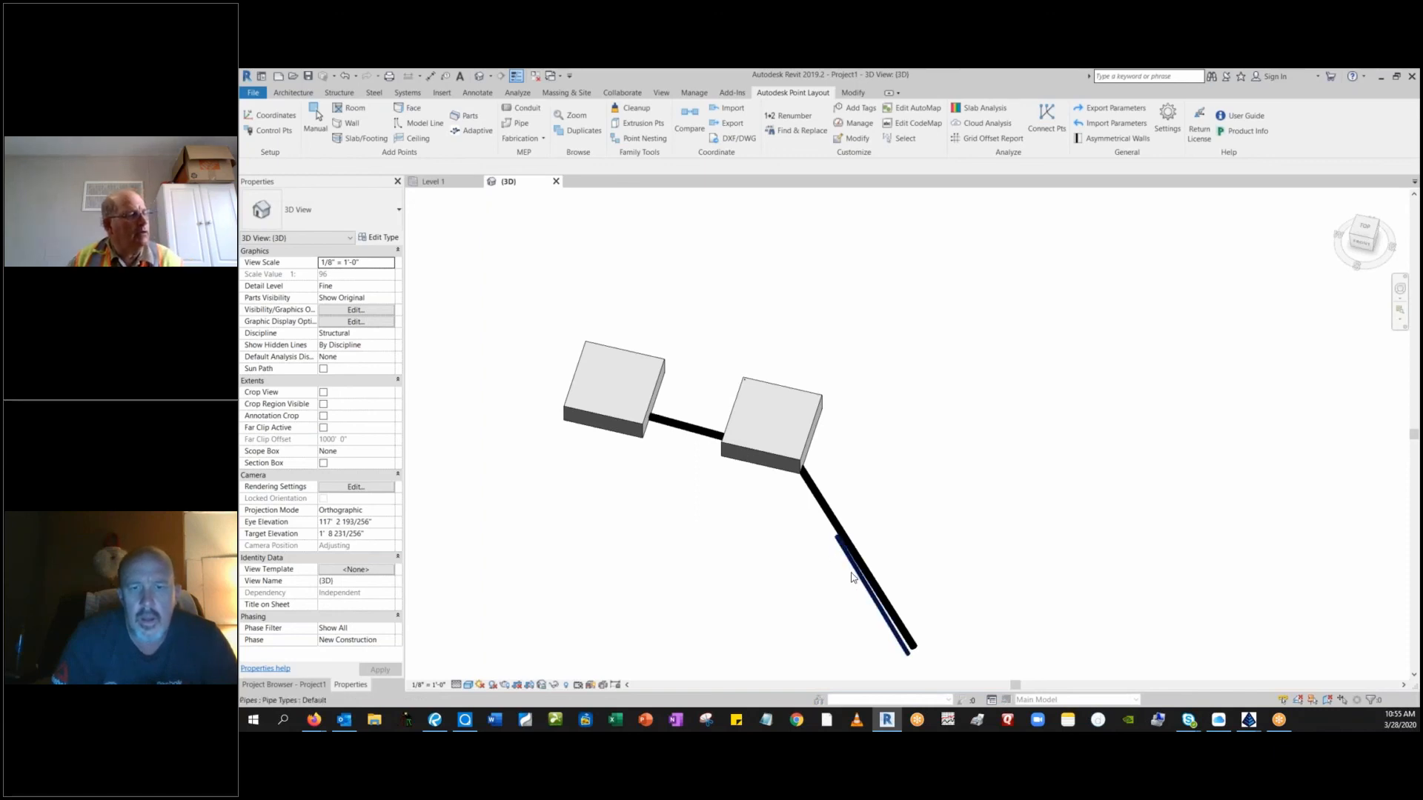
Inspect the new domestic pipe beside the water main's lower segment and delete it.
scroll(853, 575, "up", 2)
scroll(852, 575, "up", 5)
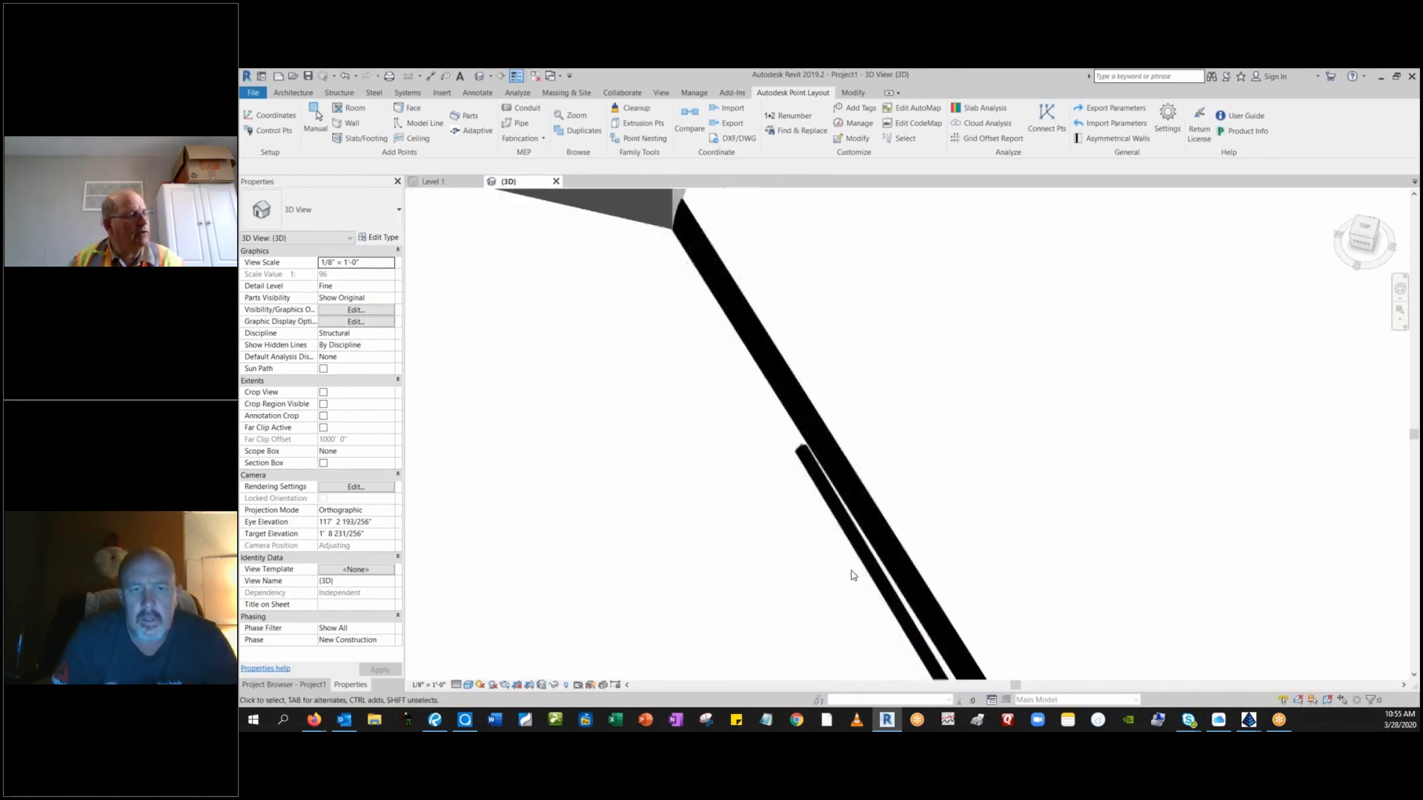
scroll(850, 576, "down", 5)
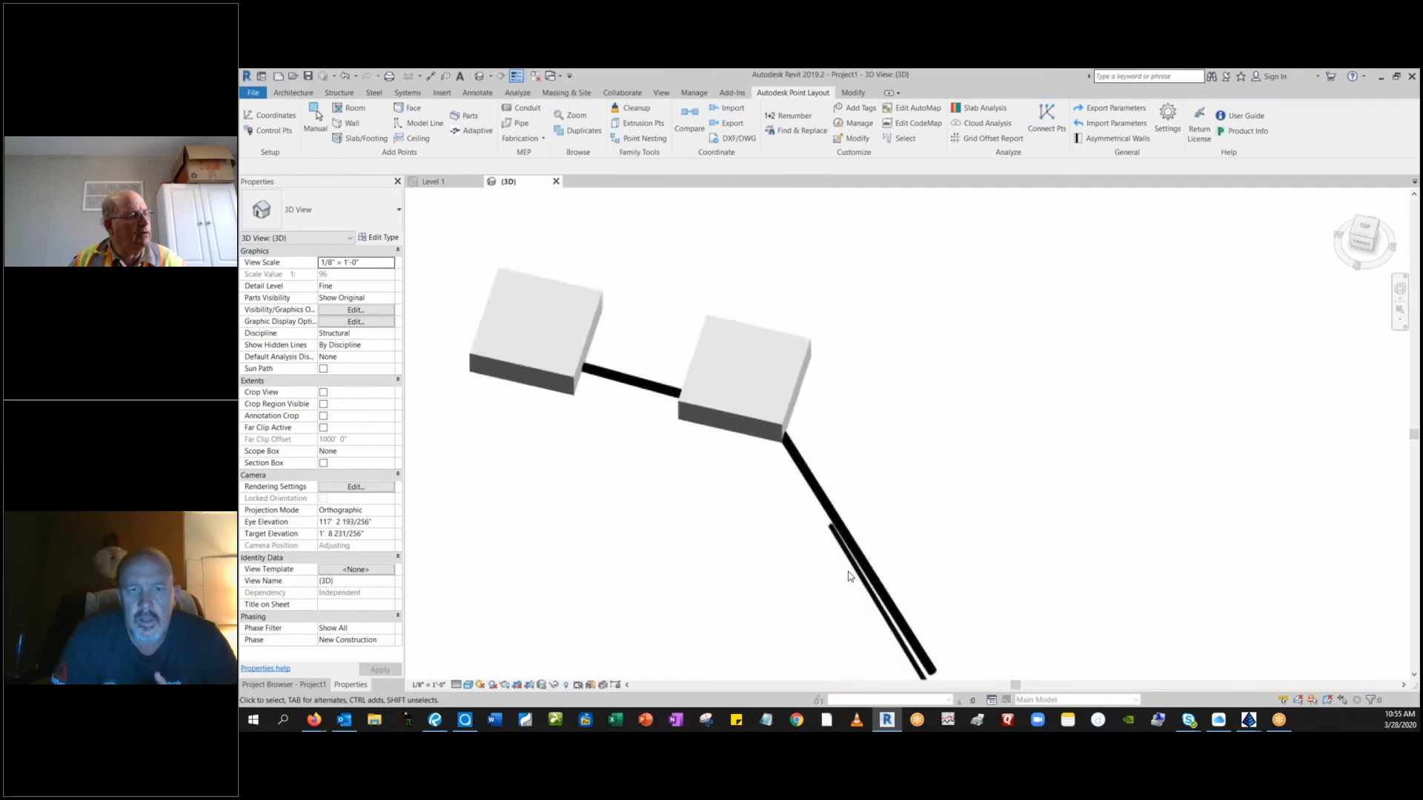
scroll(849, 577, "up", 3)
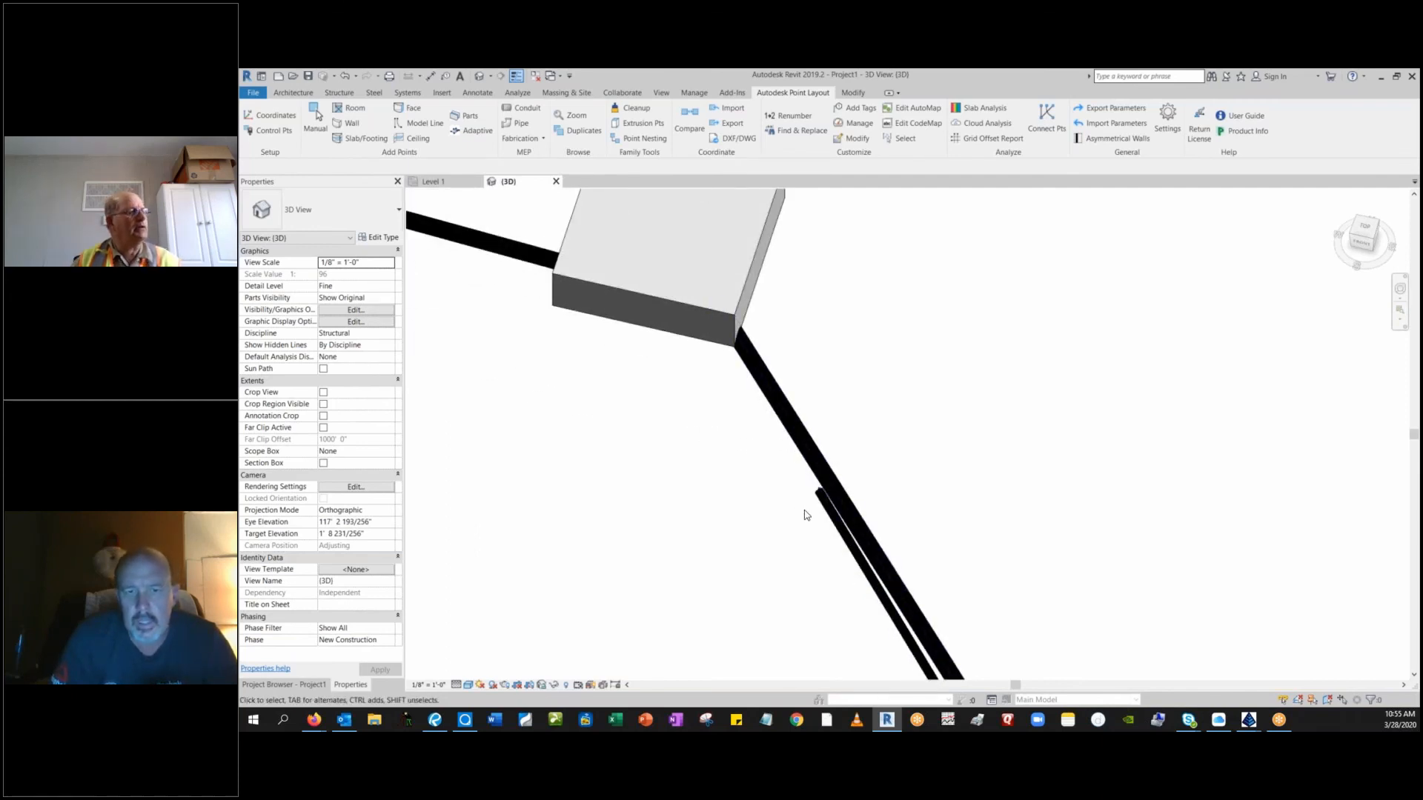
left_click(833, 521)
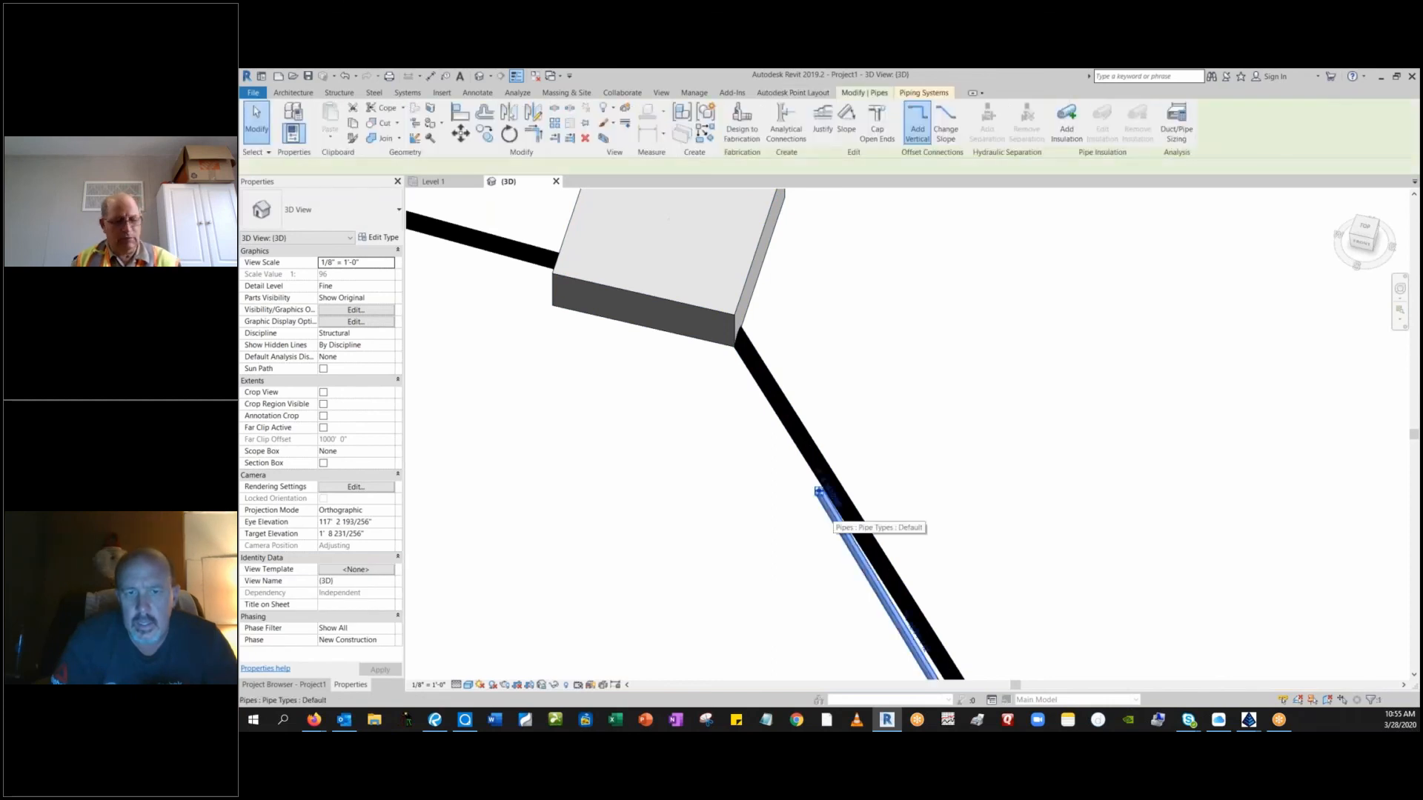
key("Delete")
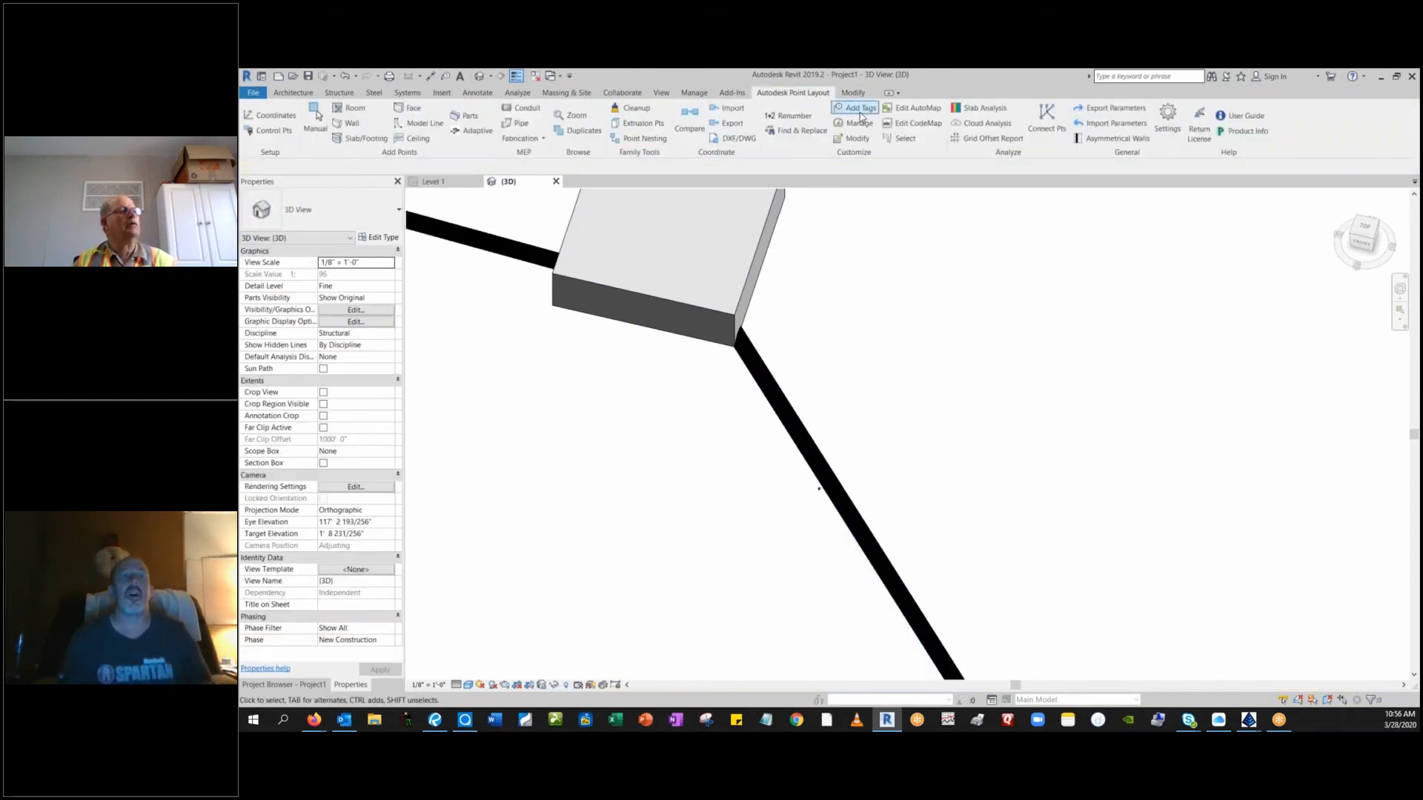
Run Connect Pts again and limit the point selection to those with the 4inch Domestic description.
left_click(1042, 132)
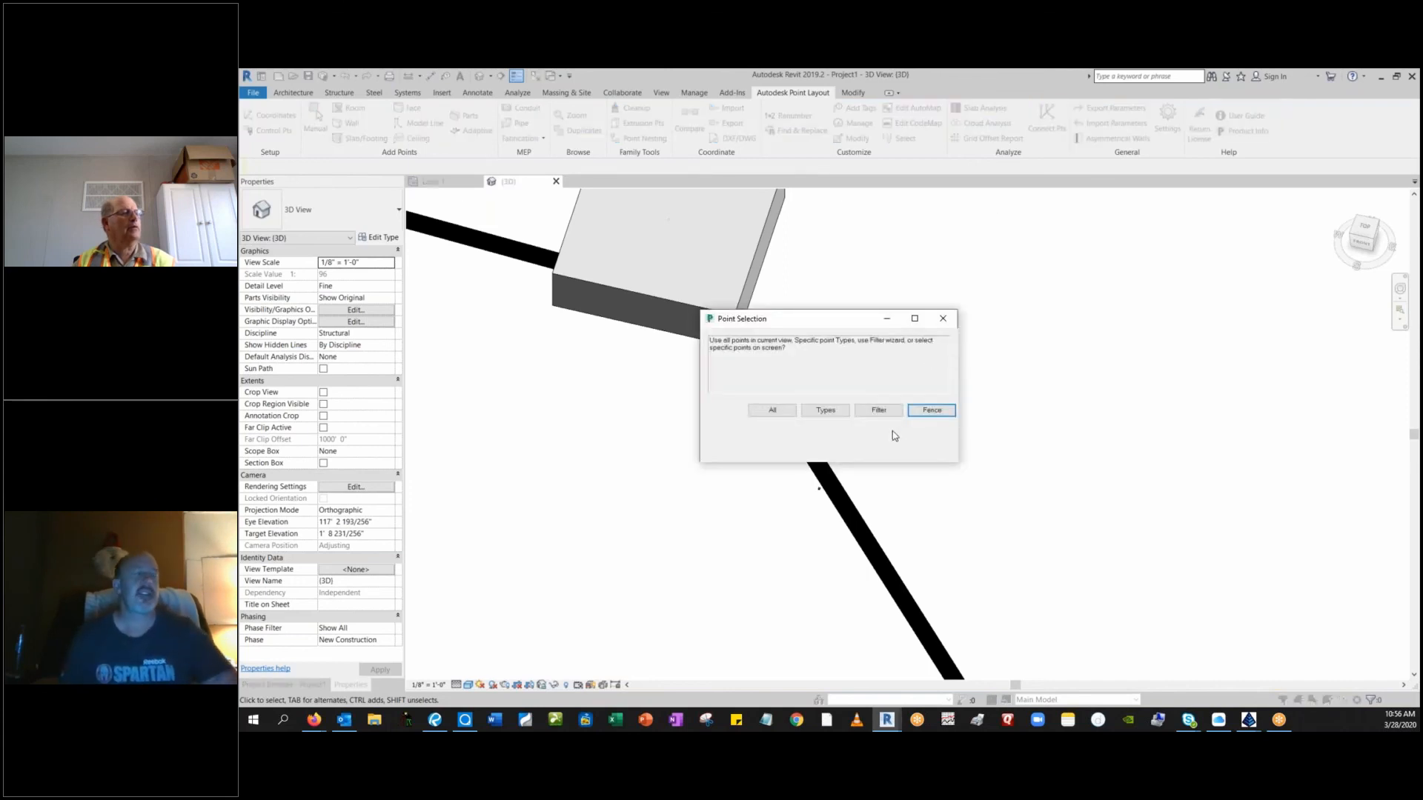
left_click(882, 411)
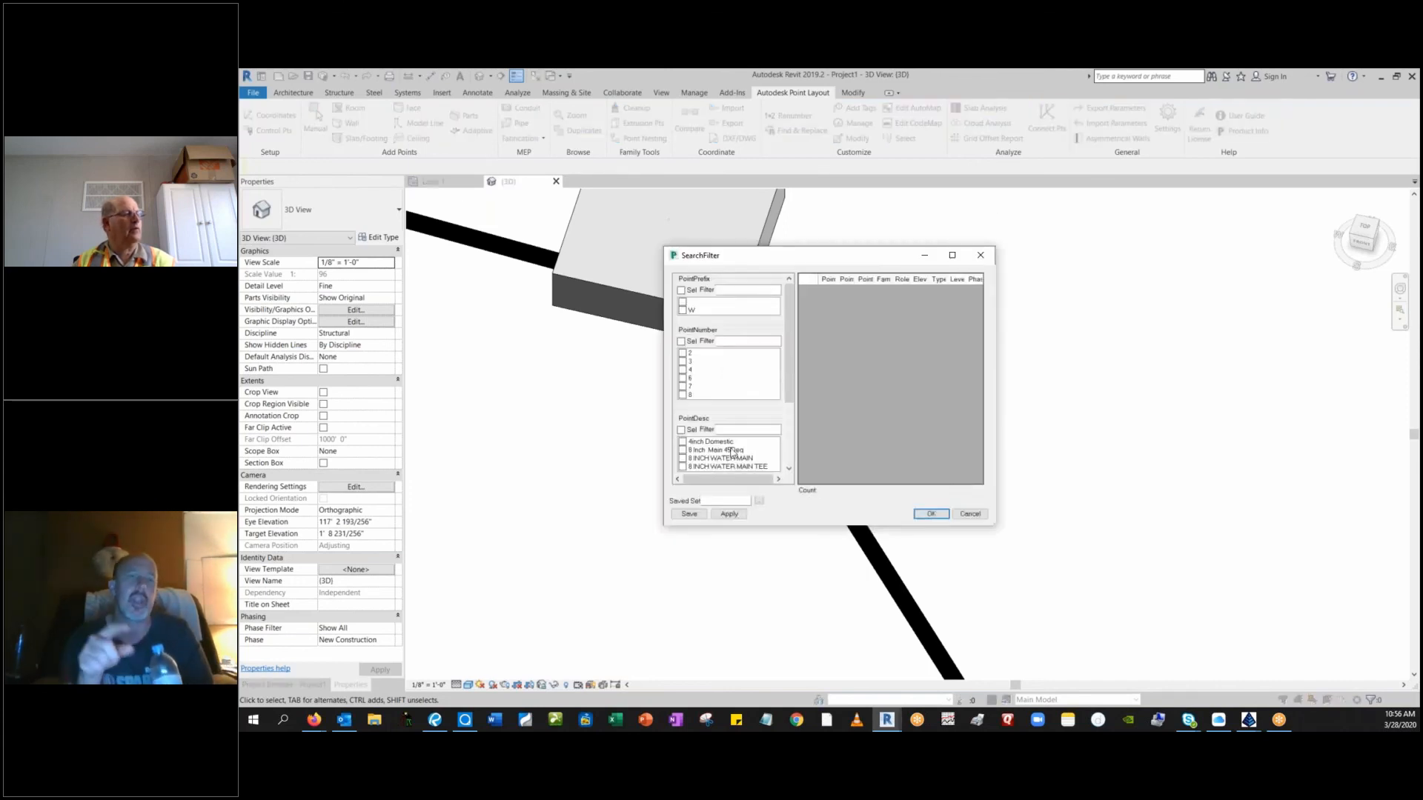
left_click(723, 442)
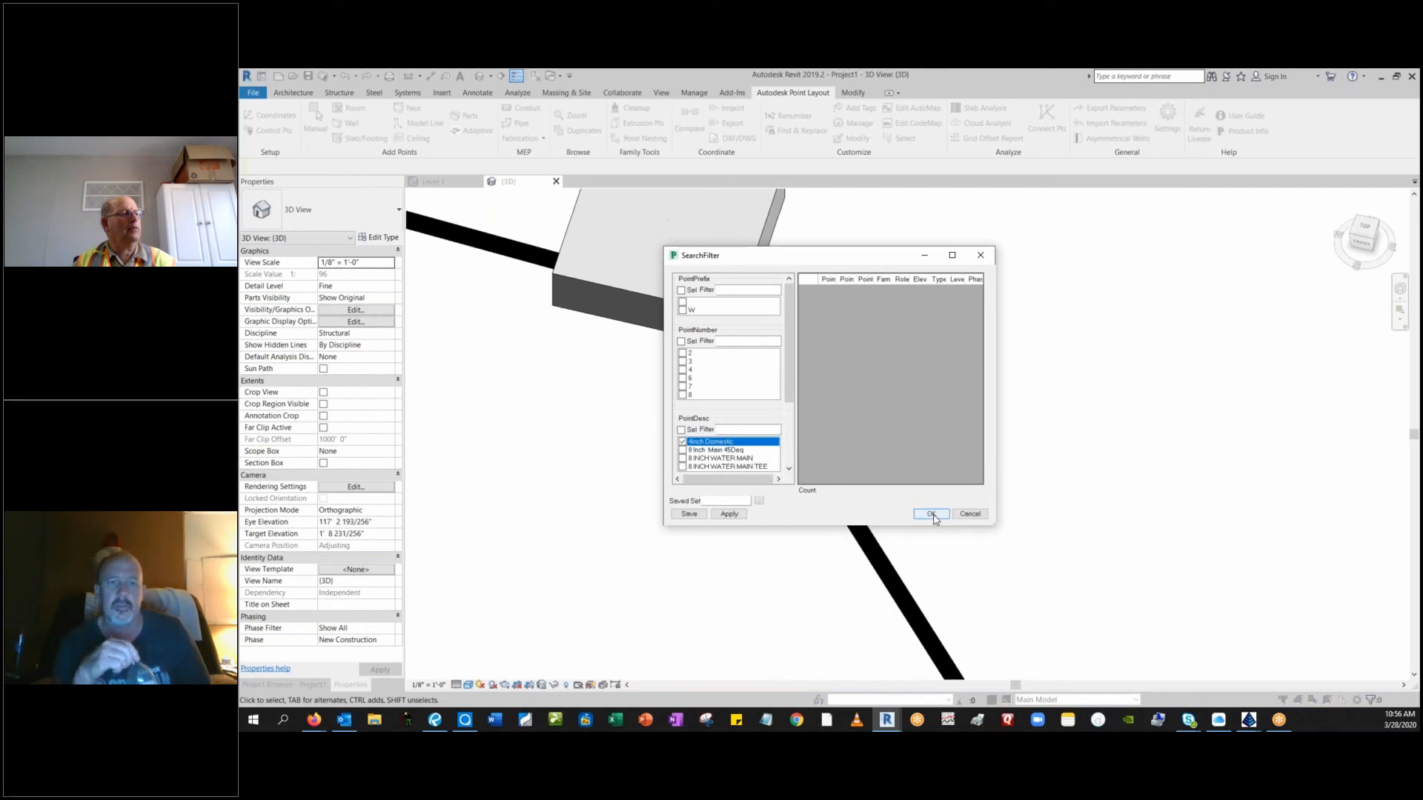
left_click(729, 513)
left_click(741, 516)
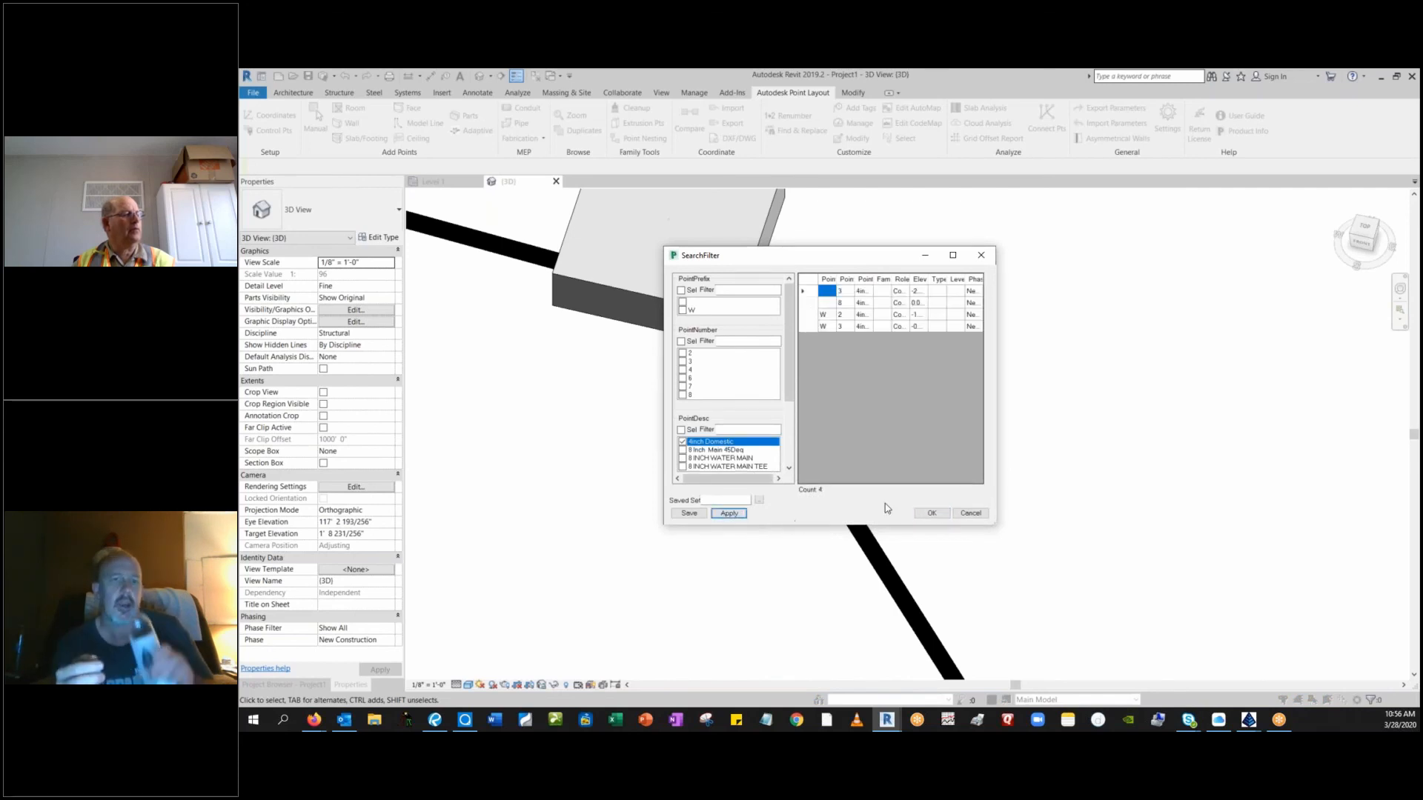
left_click(930, 512)
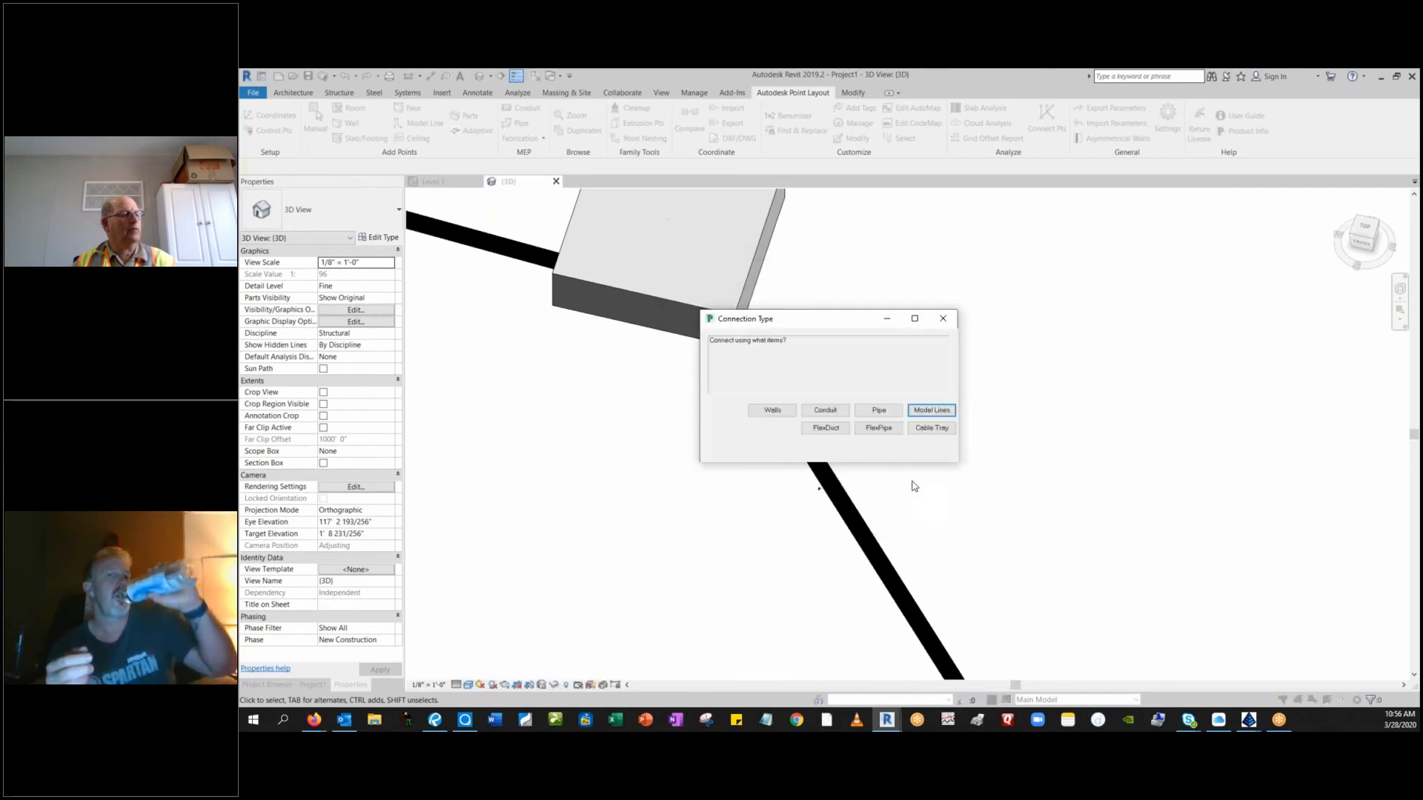
Connect the filtered domestic points with 5-inch pipe in numerical order.
left_click(888, 413)
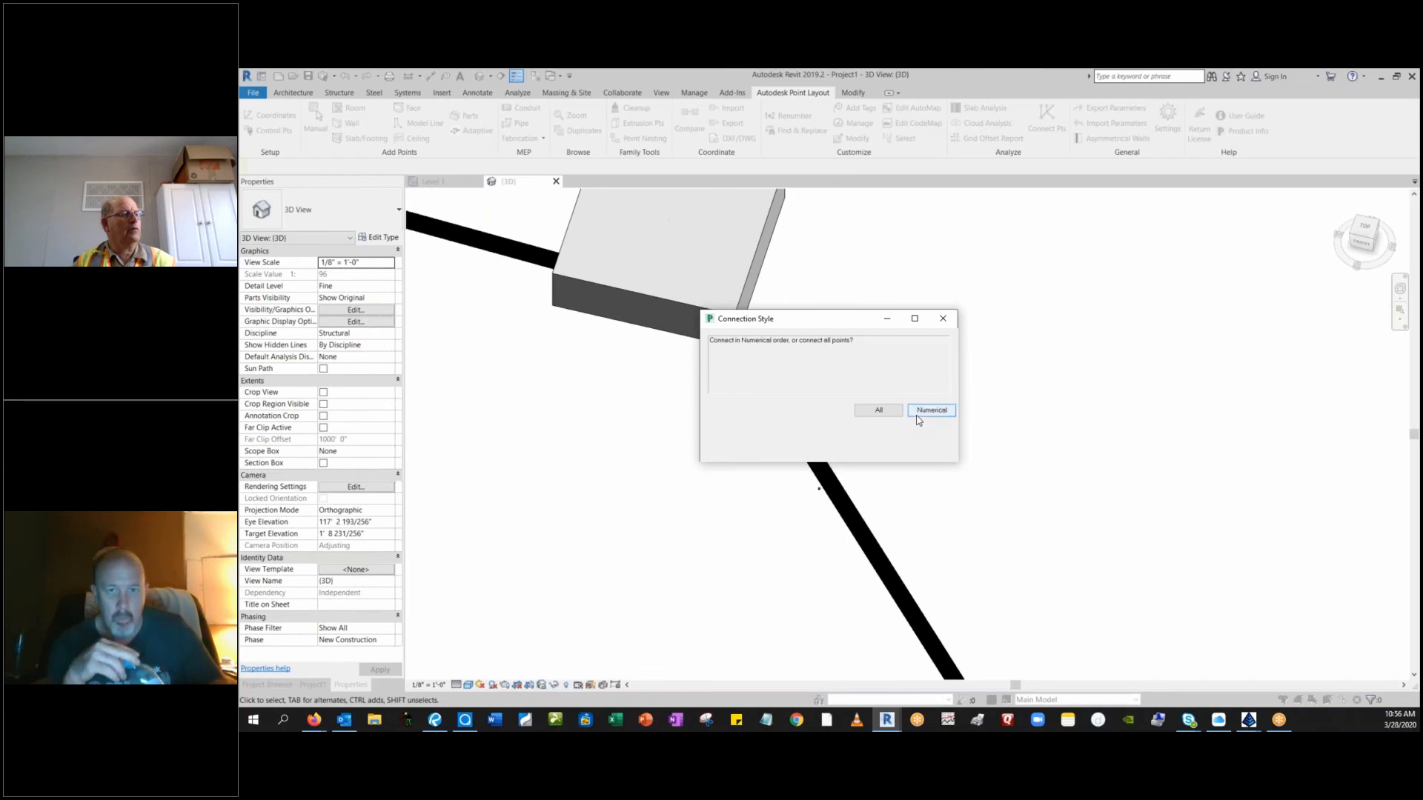
left_click(917, 415)
left_click(932, 411)
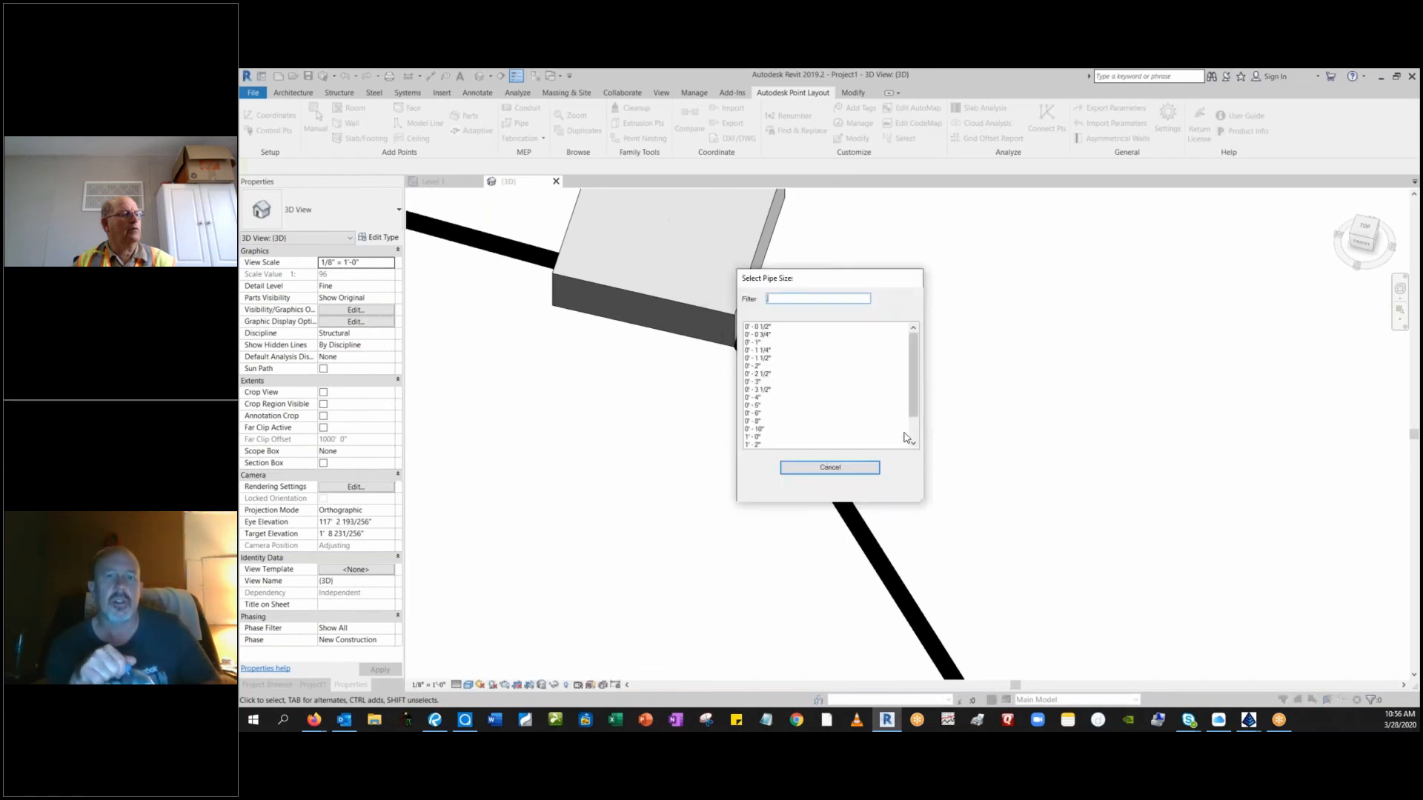
left_click(751, 409)
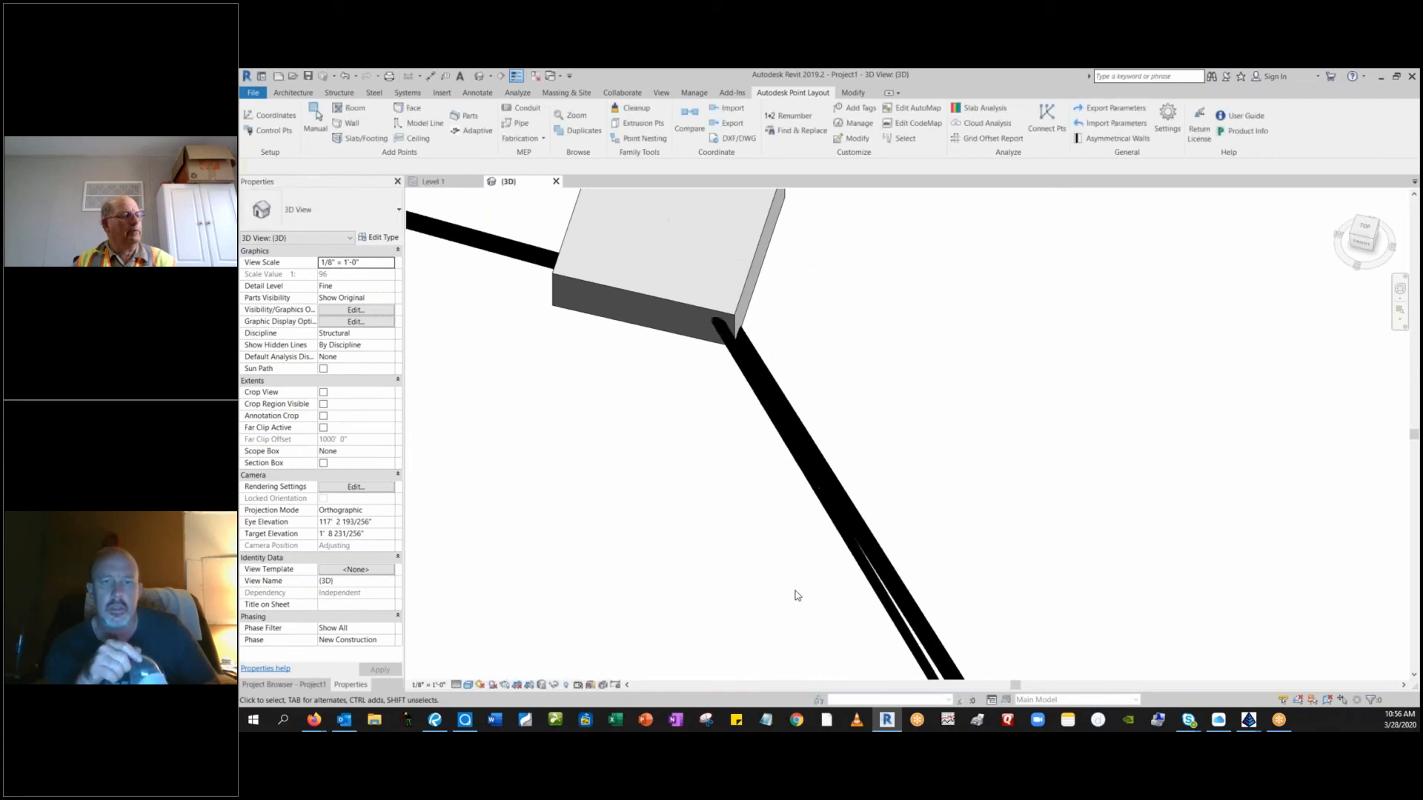
Inspect the new domestic pipe against the footings from above and the front, and set the 3D view's visual style to Wireframe.
scroll(733, 448, "down", 4)
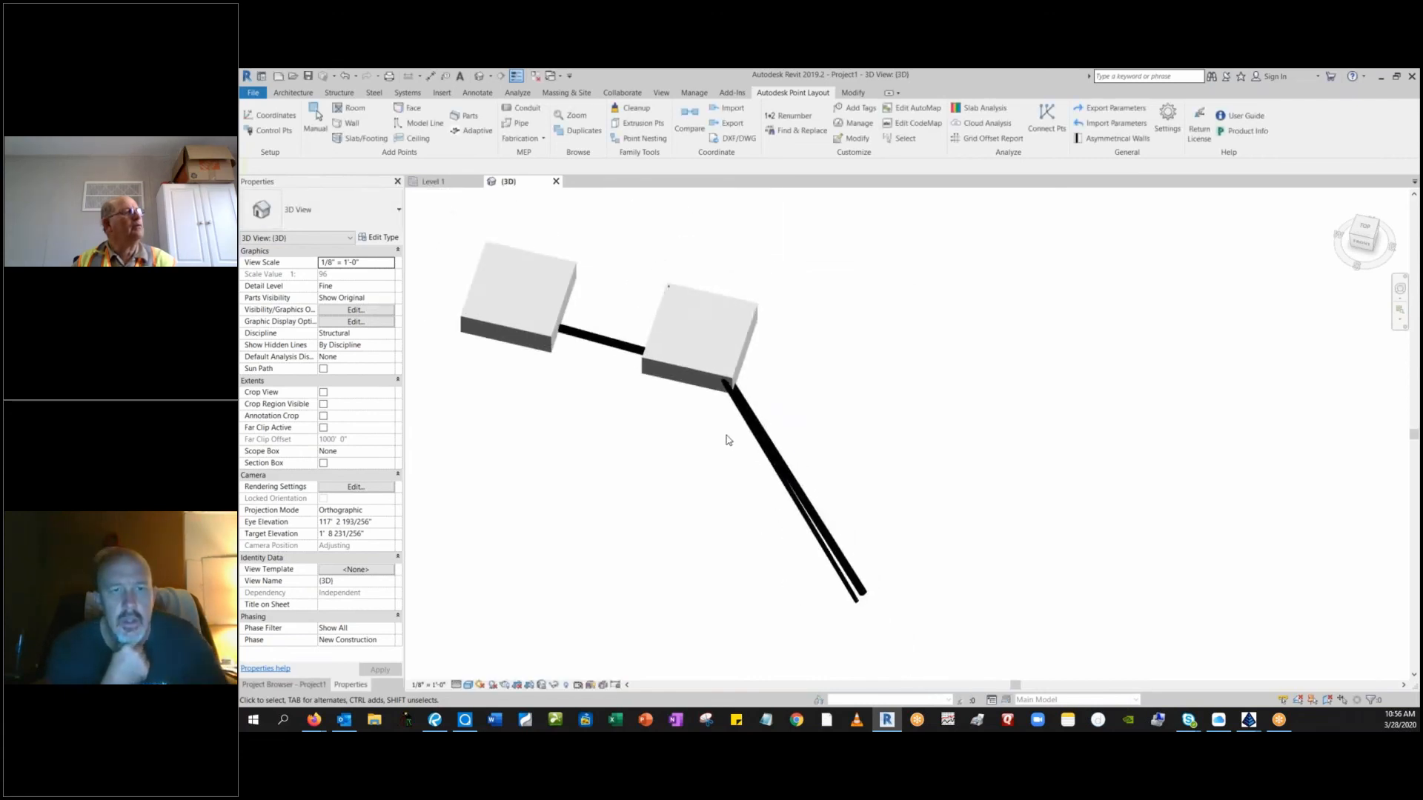
scroll(689, 311, "up", 5)
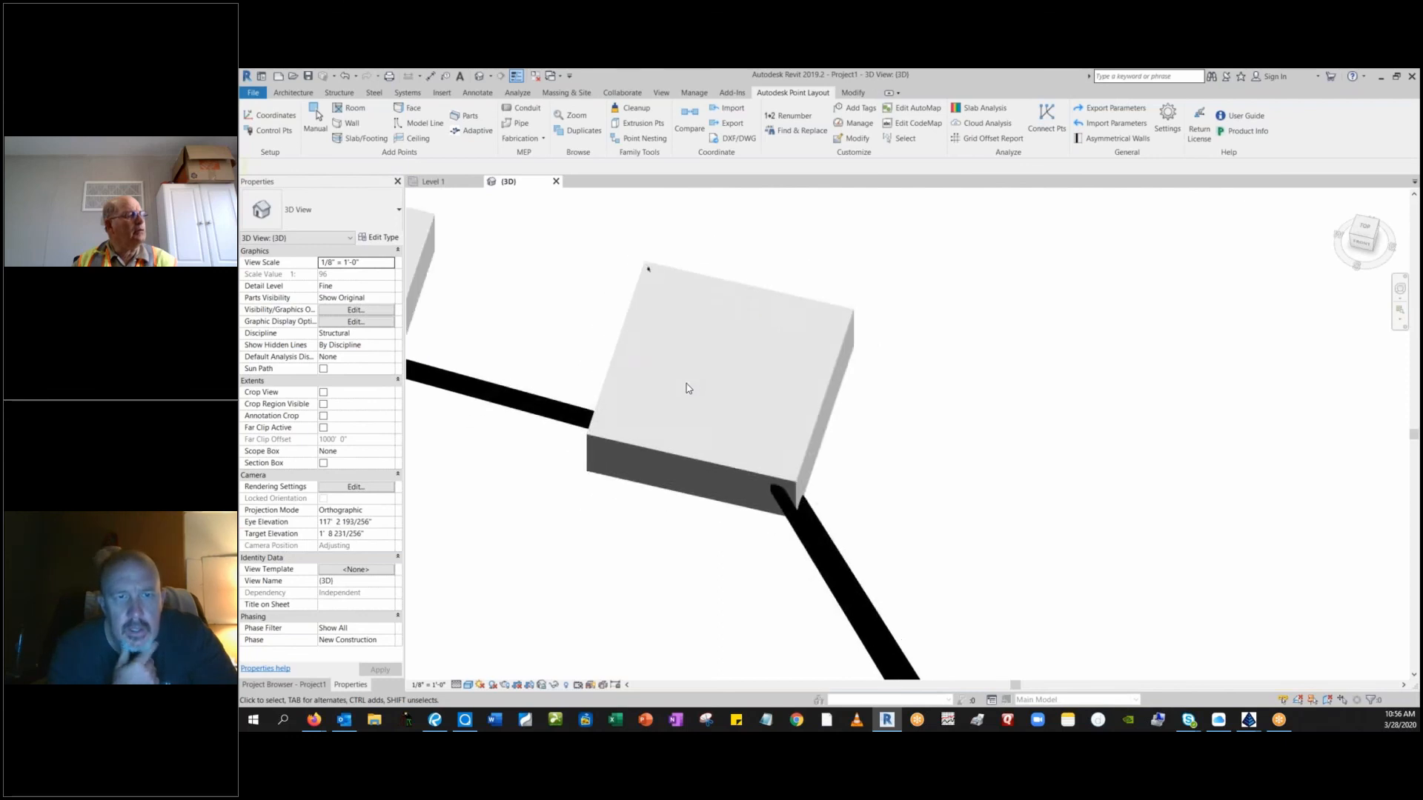
scroll(687, 387, "down", 4)
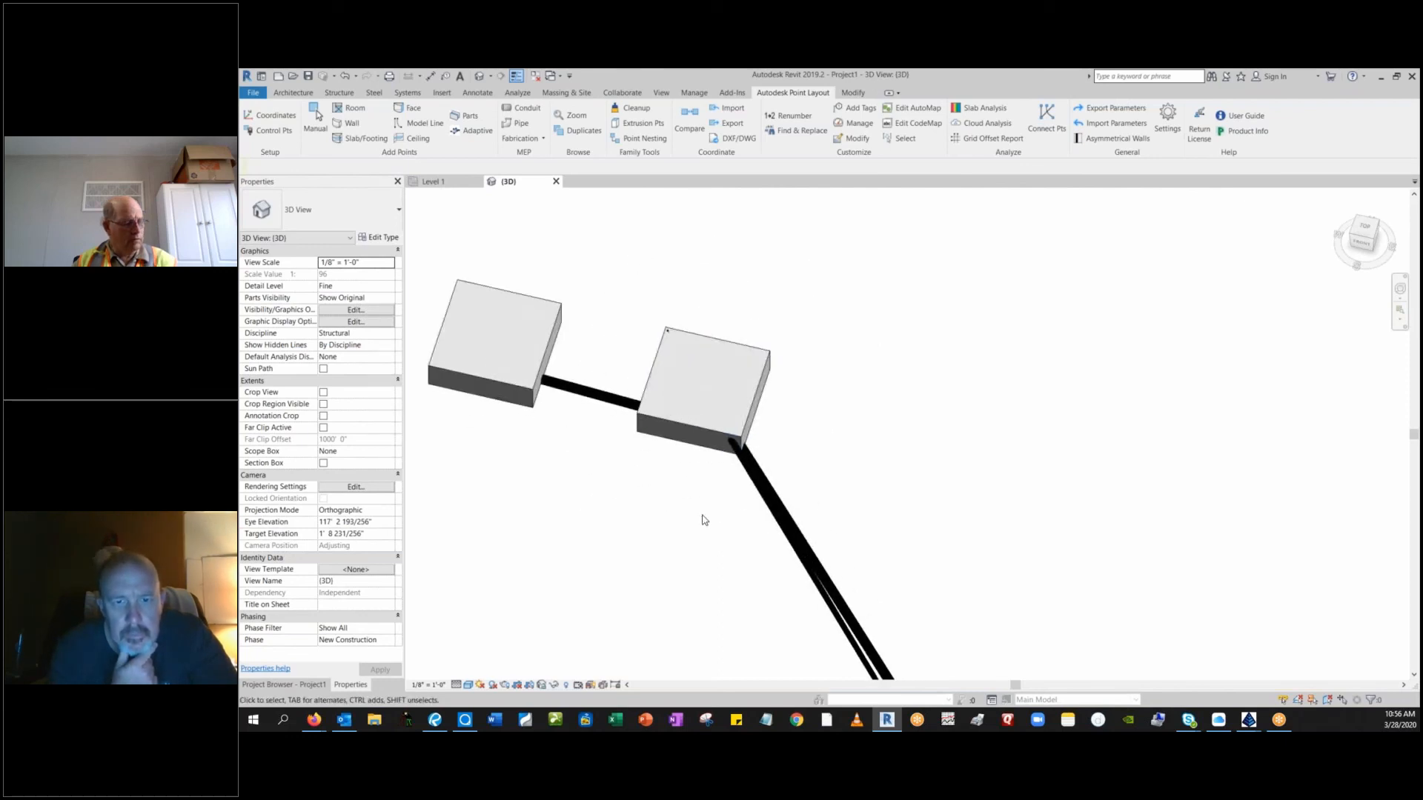
middle_click_drag(704, 520, 752, 509, "shift")
middle_click_drag(661, 585, 696, 559, "shift")
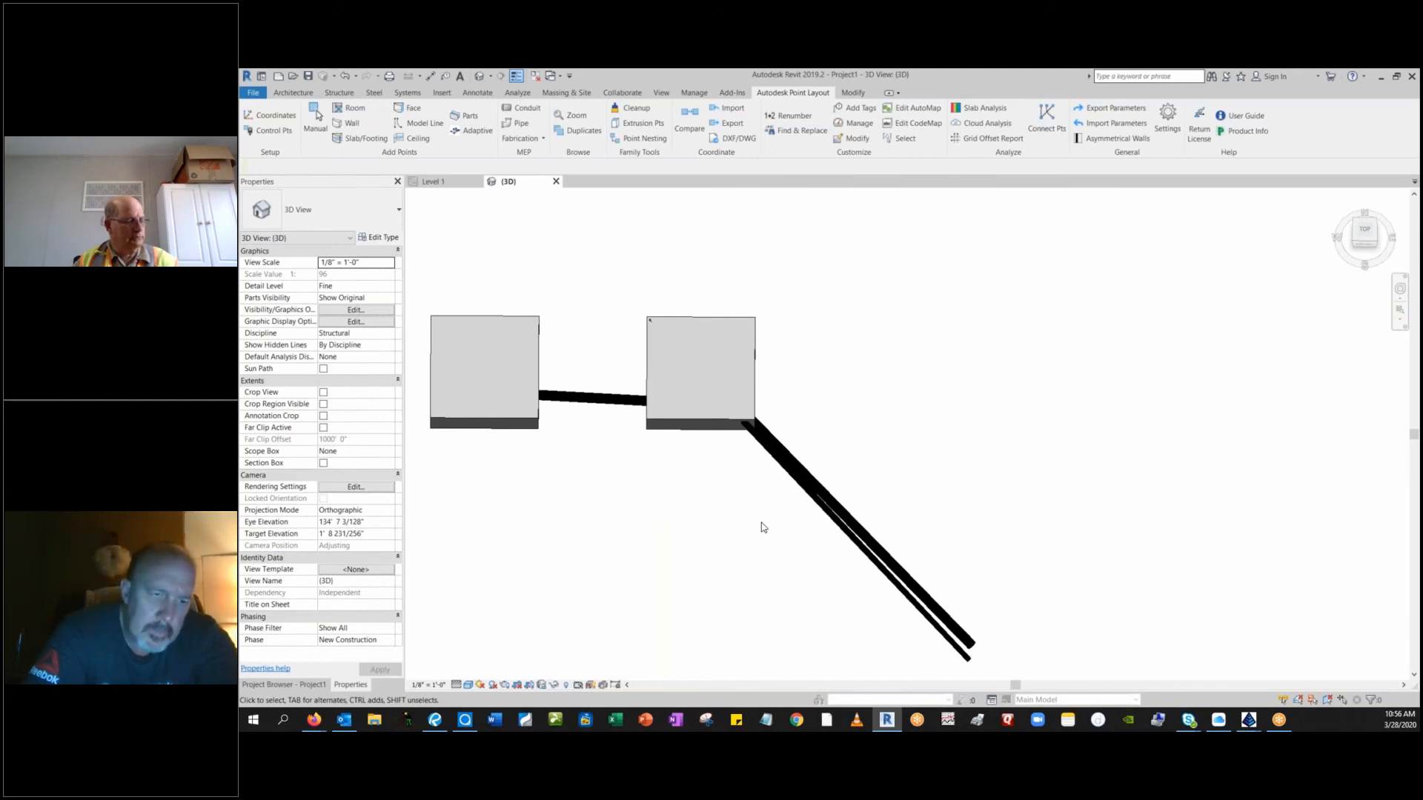
middle_click_drag(762, 522, 761, 445, "shift")
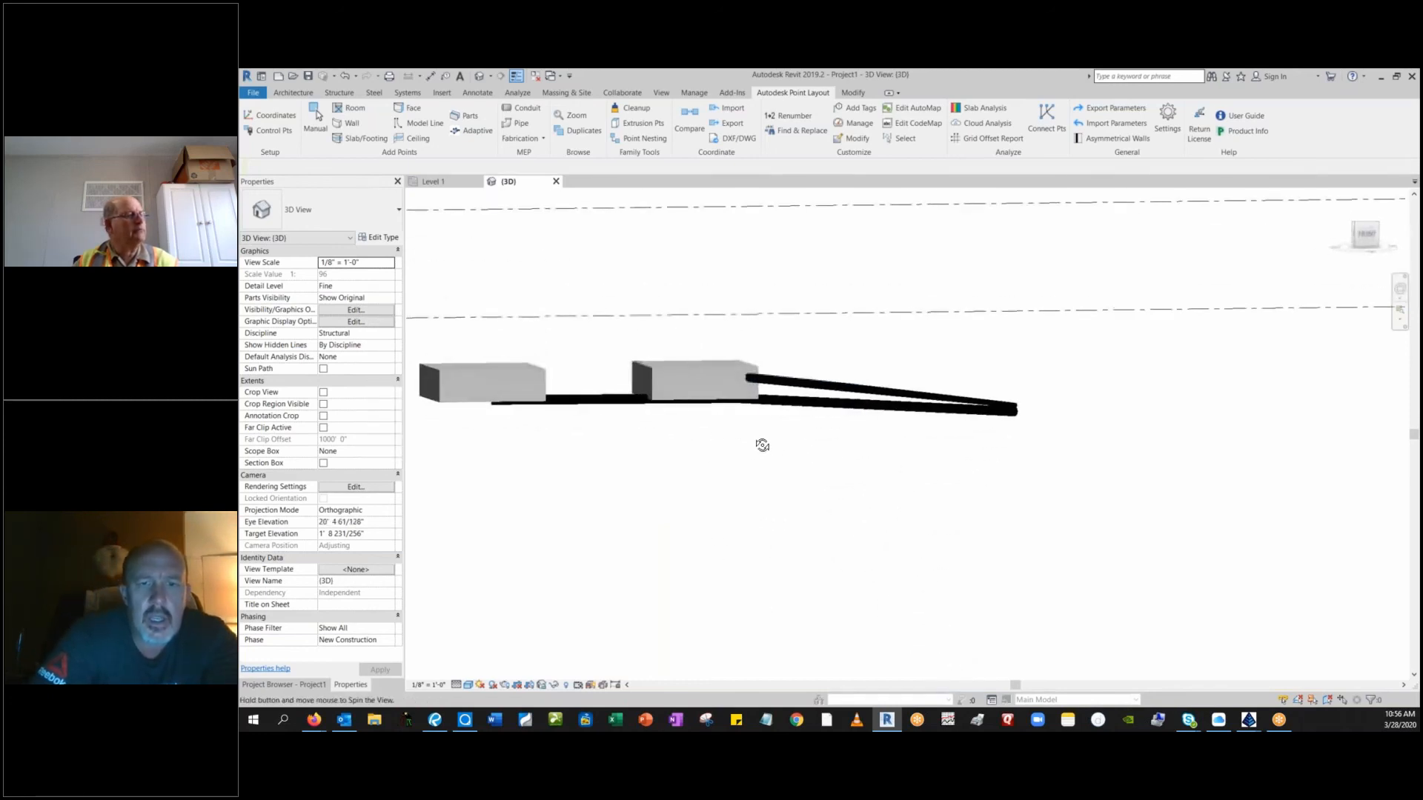
left_click(468, 685)
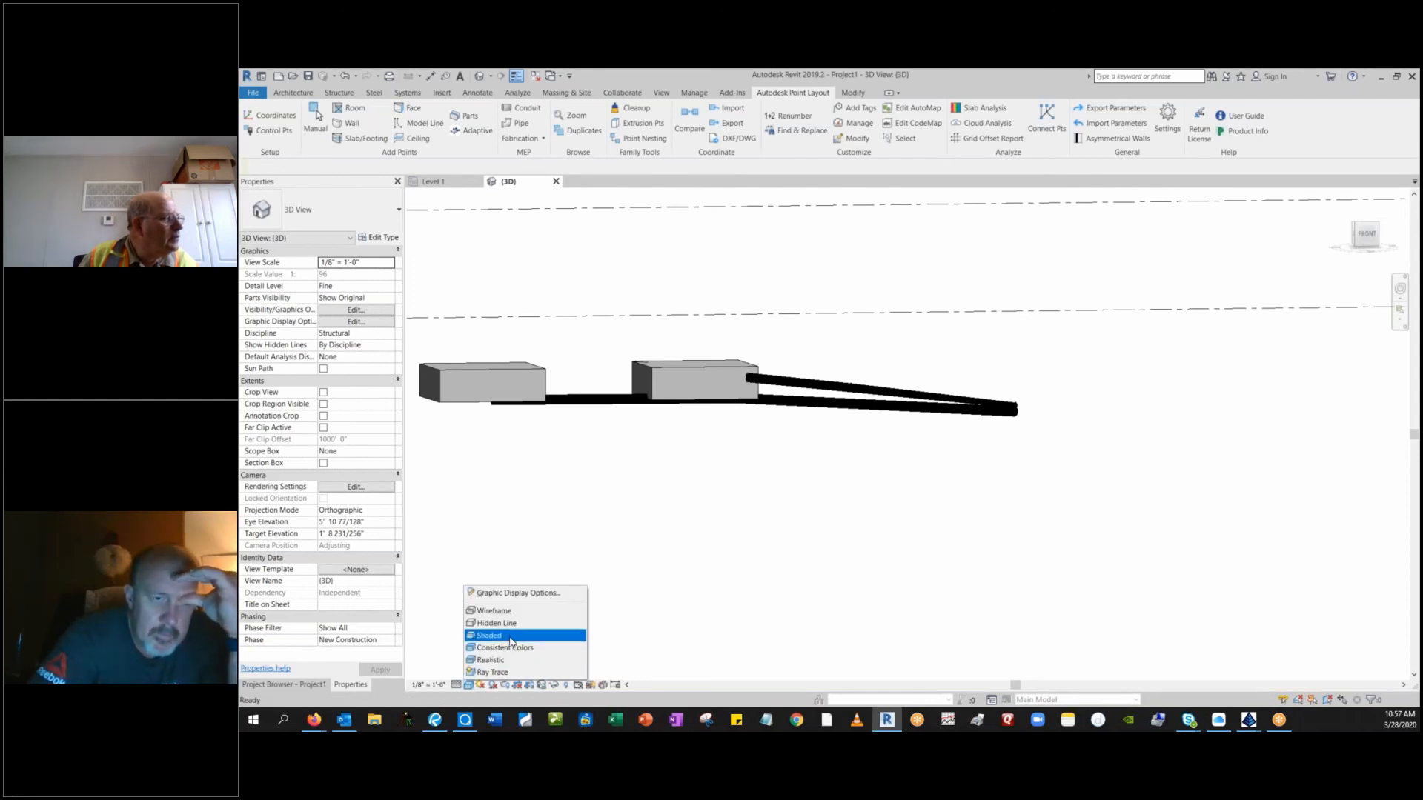
left_click(521, 612)
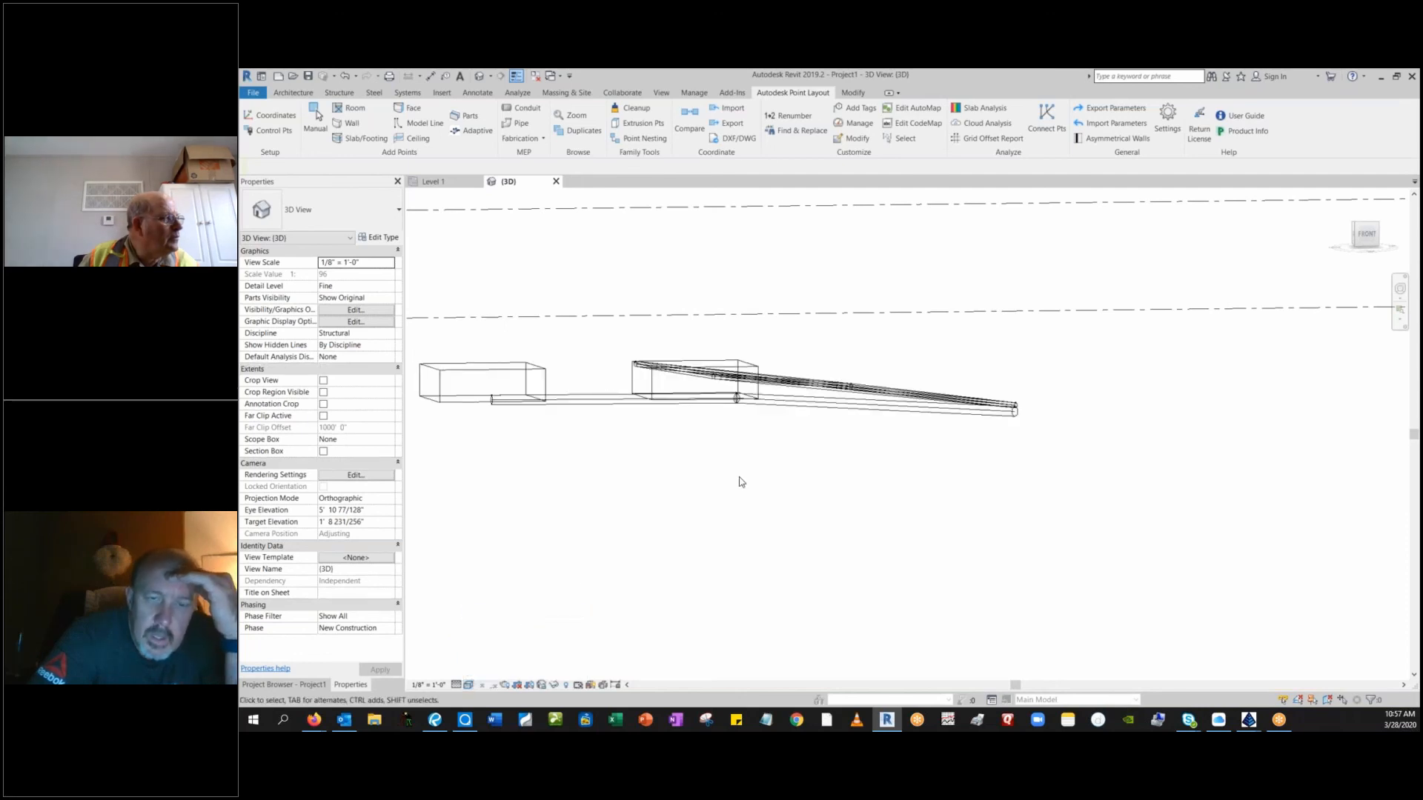
Examine in wireframe from several sides how the domestic pipe and water main pass through and under the two footings.
middle_click_drag(750, 467, 767, 608)
mouse_move(806, 498)
middle_mouse_down("shift")
mouse_move(772, 565)
mouse_move(667, 531)
mouse_move(718, 537)
mouse_move(804, 479)
mouse_move(775, 407)
mouse_move(820, 515)
mouse_move(771, 407)
mouse_move(782, 398)
mouse_move(820, 489)
middle_mouse_up("shift")
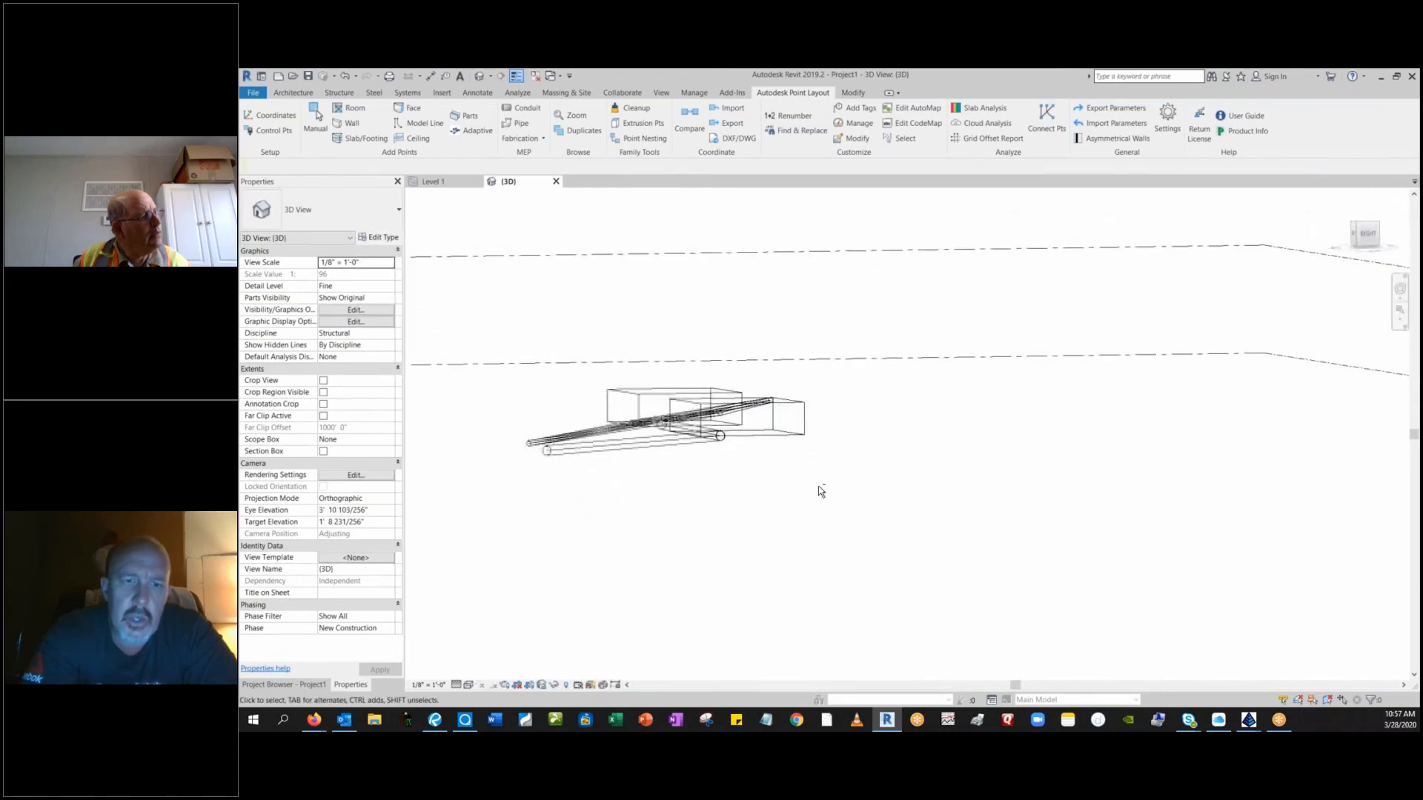
middle_click_drag(755, 522, 936, 495, "shift")
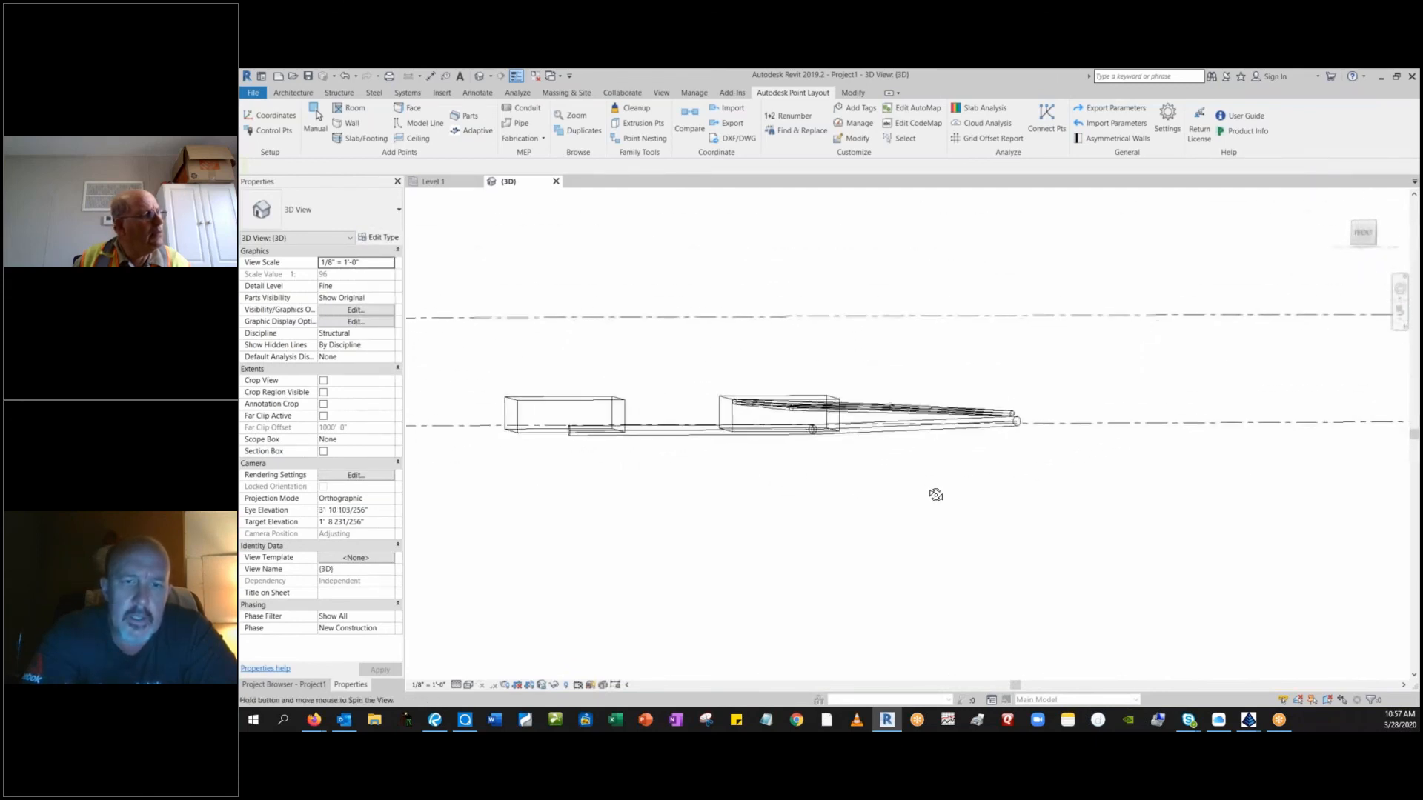
middle_click_drag(833, 509, 809, 411, "shift")
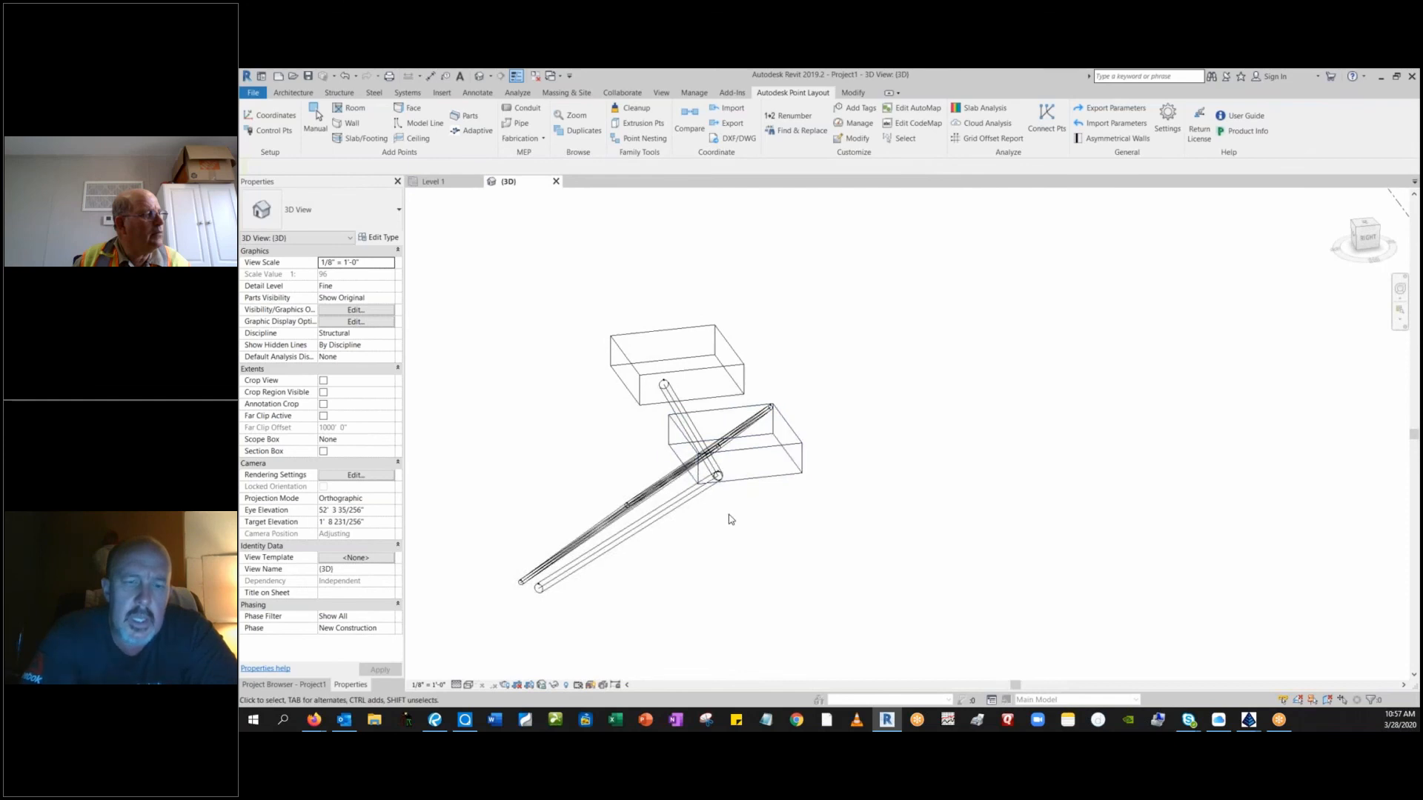
scroll(713, 513, "up", 1)
scroll(714, 512, "up", 3)
middle_click_drag(727, 499, 893, 520)
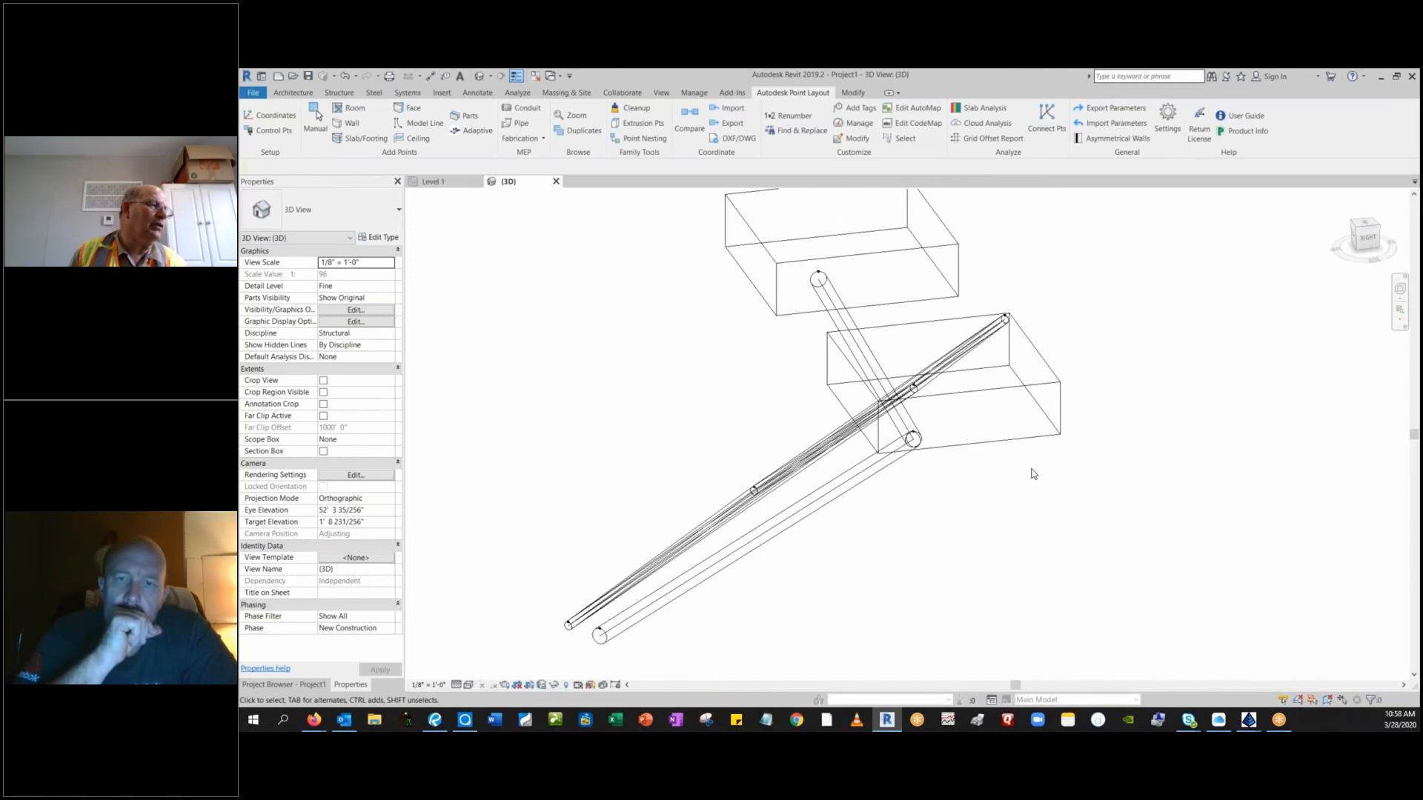
middle_click_drag(1029, 470, 798, 558, "shift")
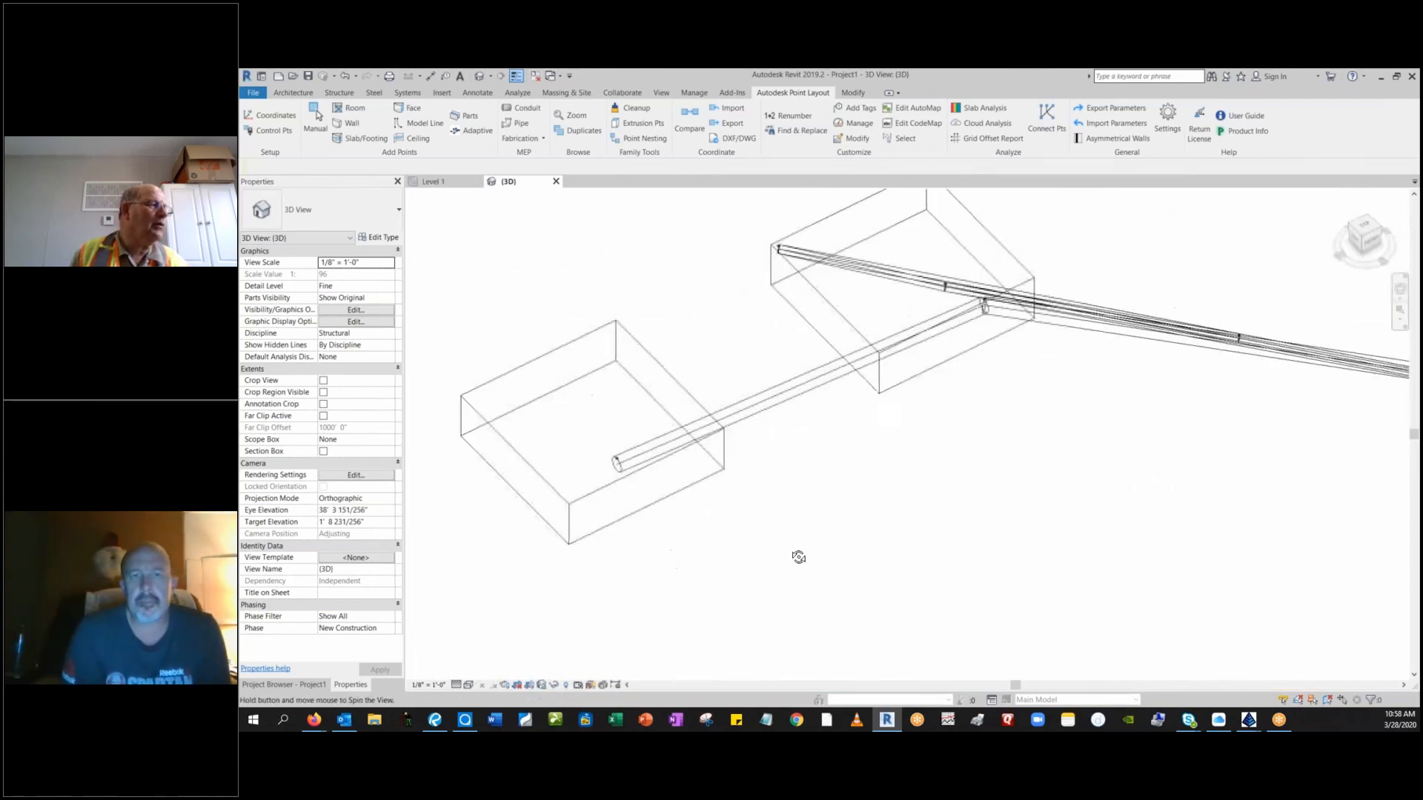
Stretch the domestic pipe segment's upper end past the footing corner, making the segment about 10' 2" long.
scroll(772, 258, "up", 5)
scroll(770, 259, "up", 3)
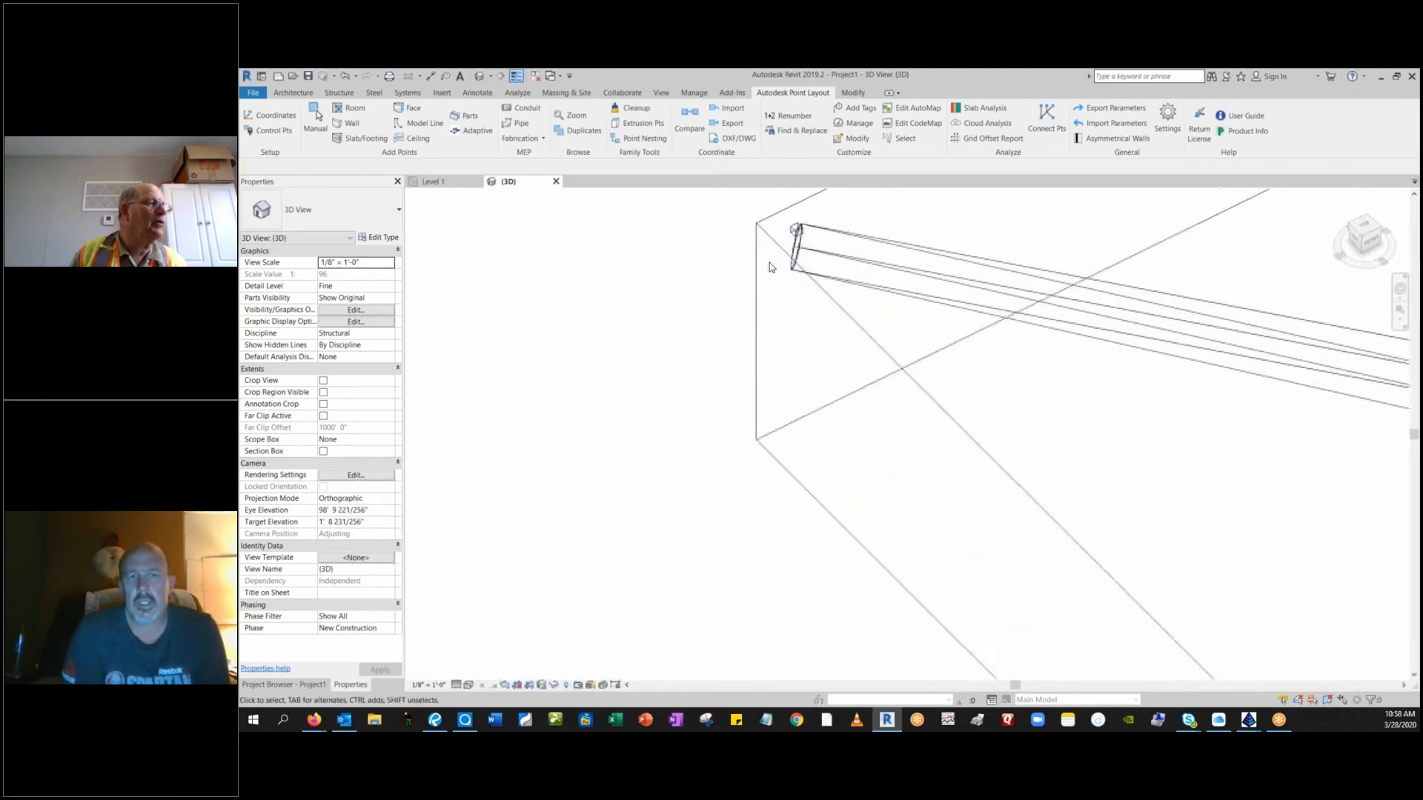
middle_click_drag(770, 313, 798, 474)
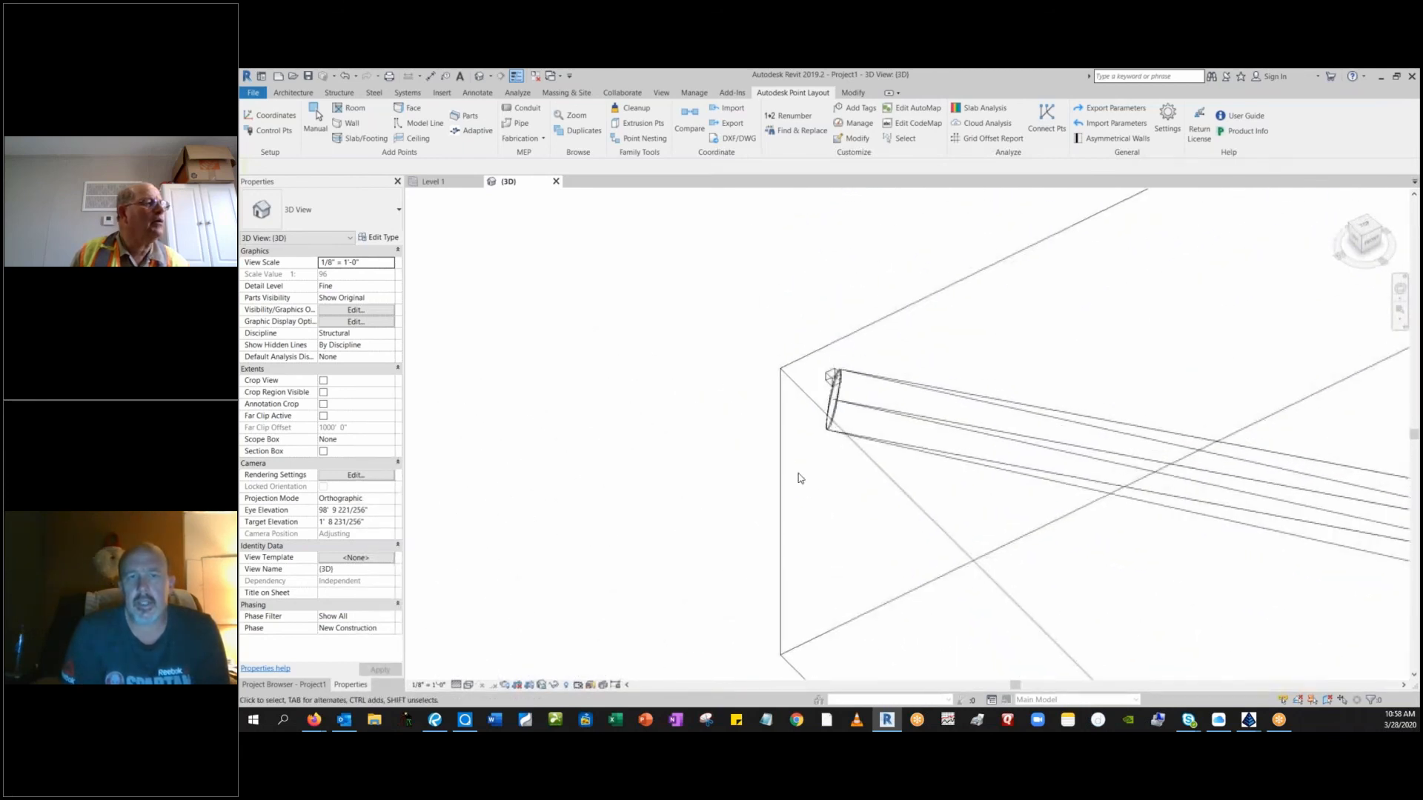
left_click(845, 407)
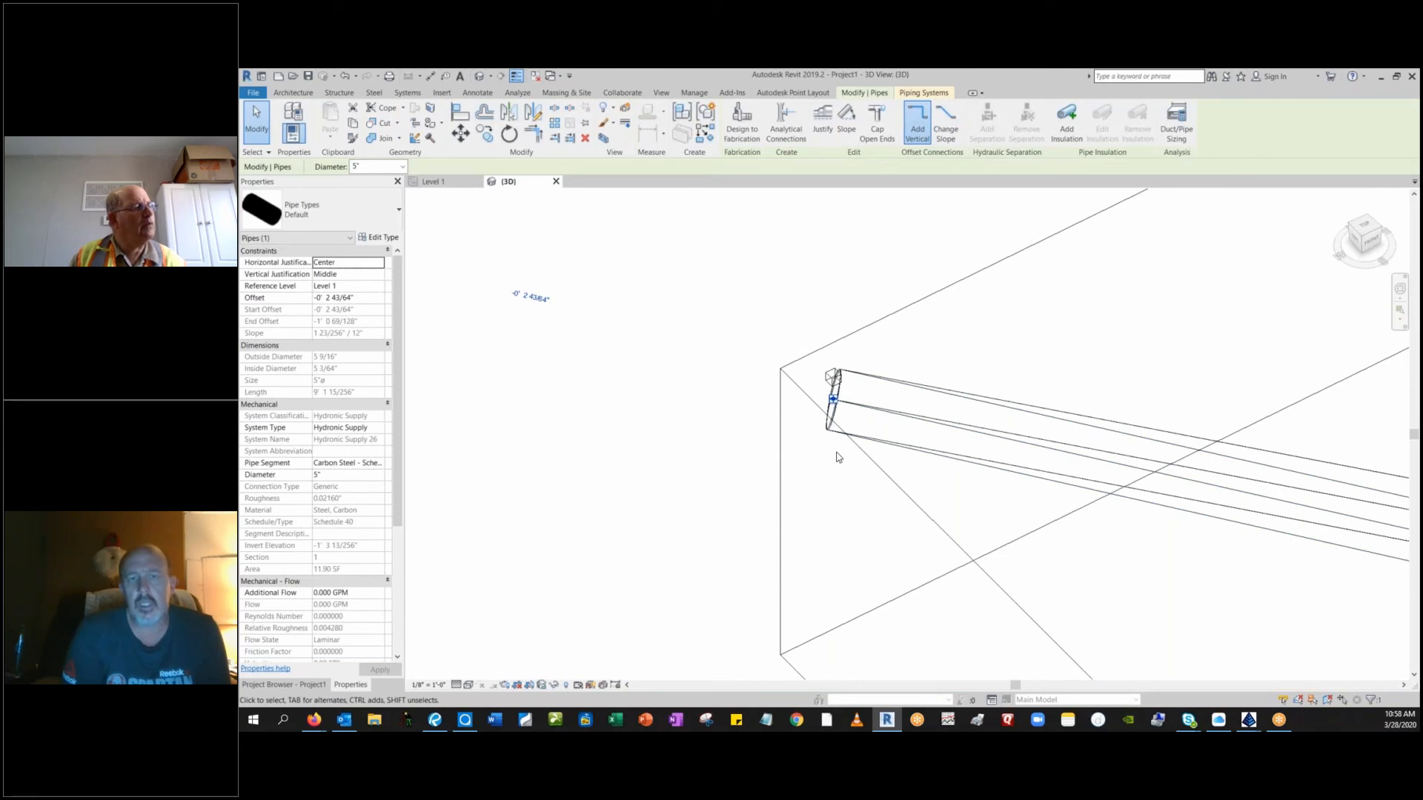
scroll(837, 457, "down", 3)
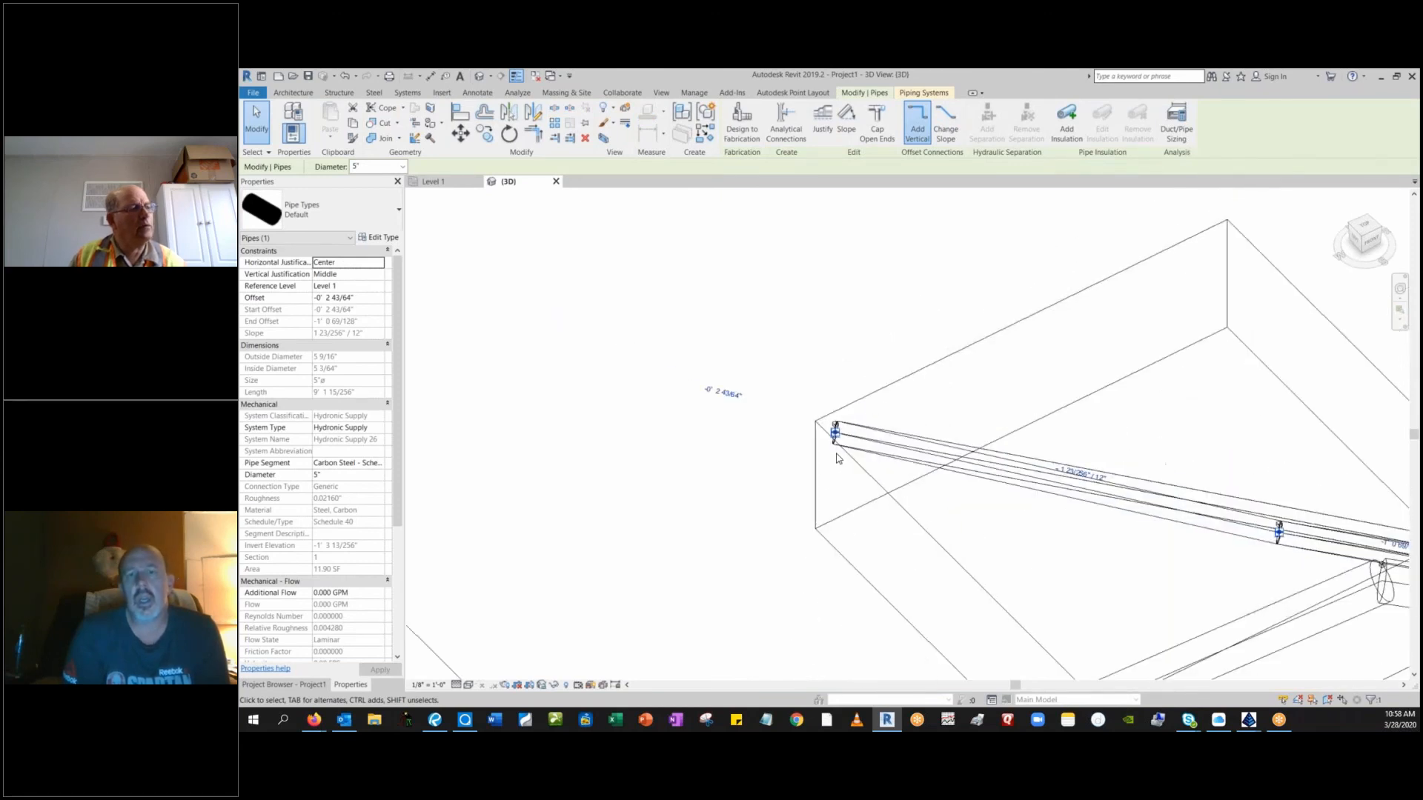
scroll(837, 458, "down", 1)
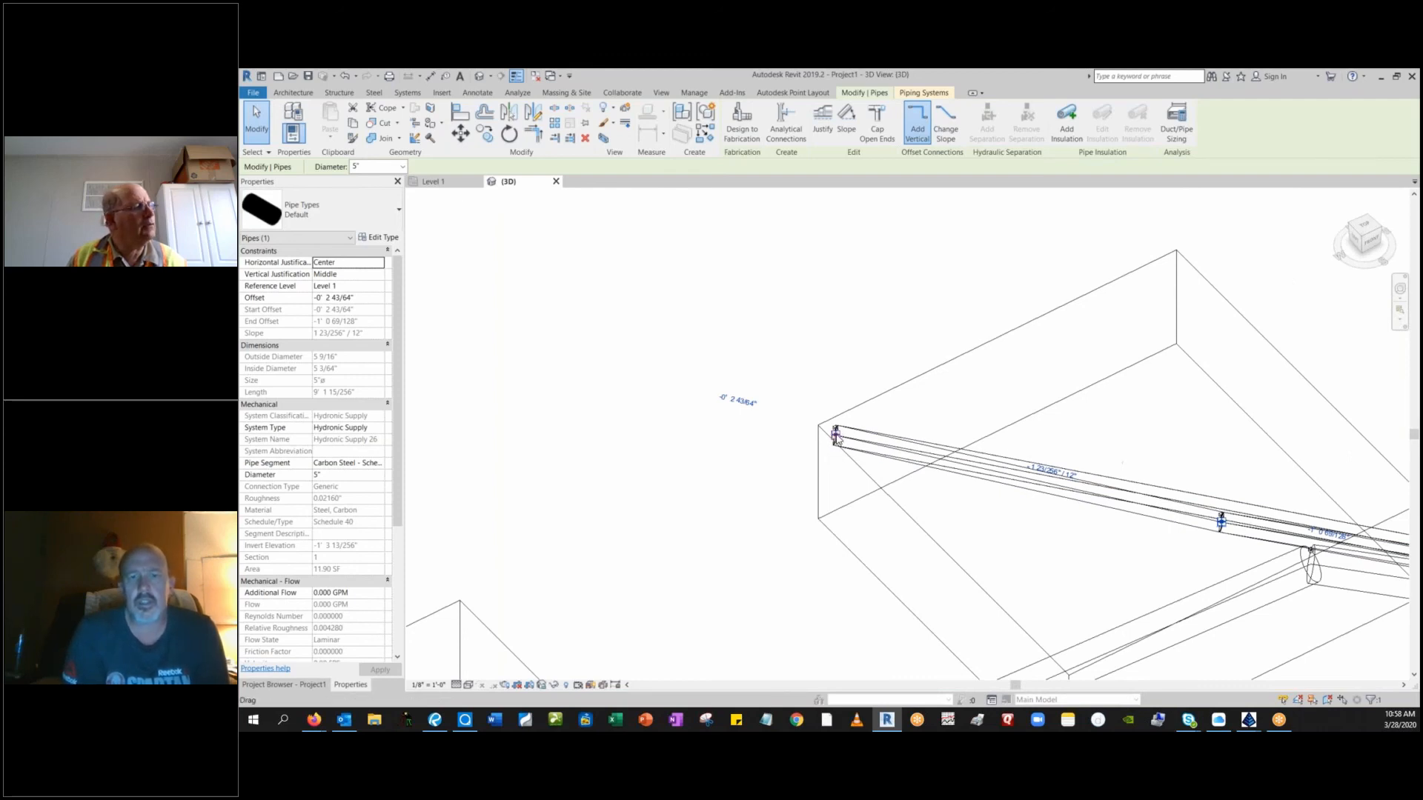
left_click_drag(836, 438, 789, 426)
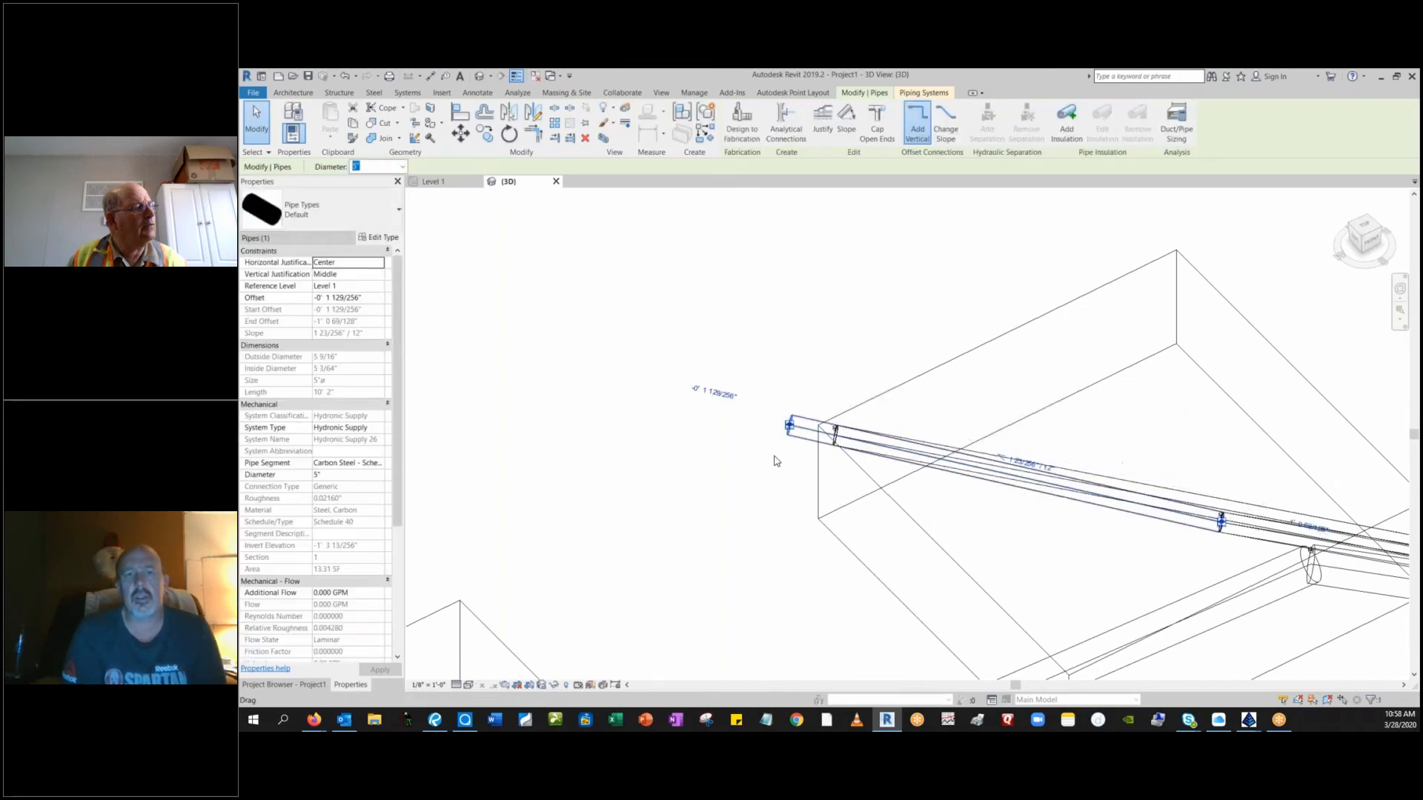
left_click(753, 492)
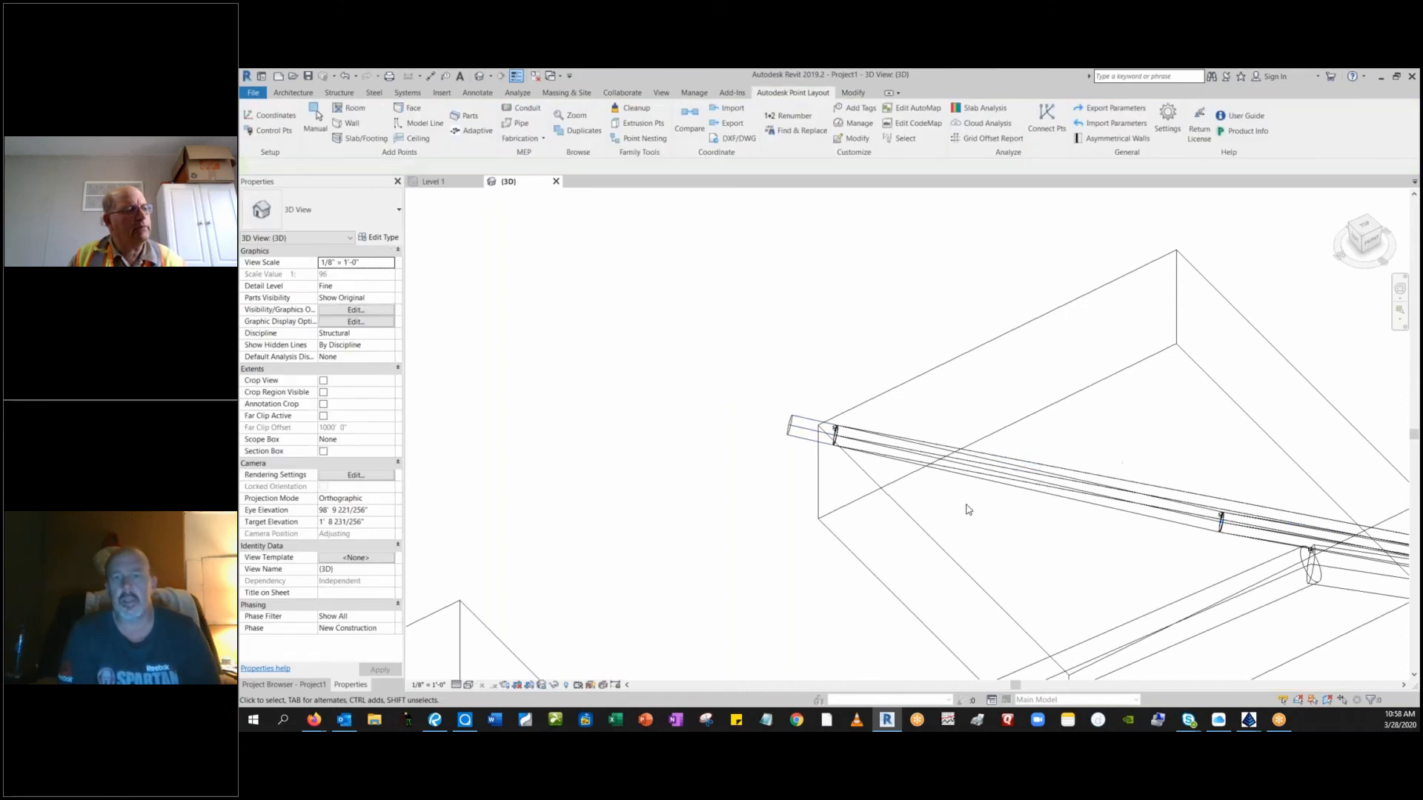
Examine the overlapping domestic pipe segments around the survey point inside the footing and select the long overlapping segment.
middle_click_drag(887, 508, 1111, 492, "shift")
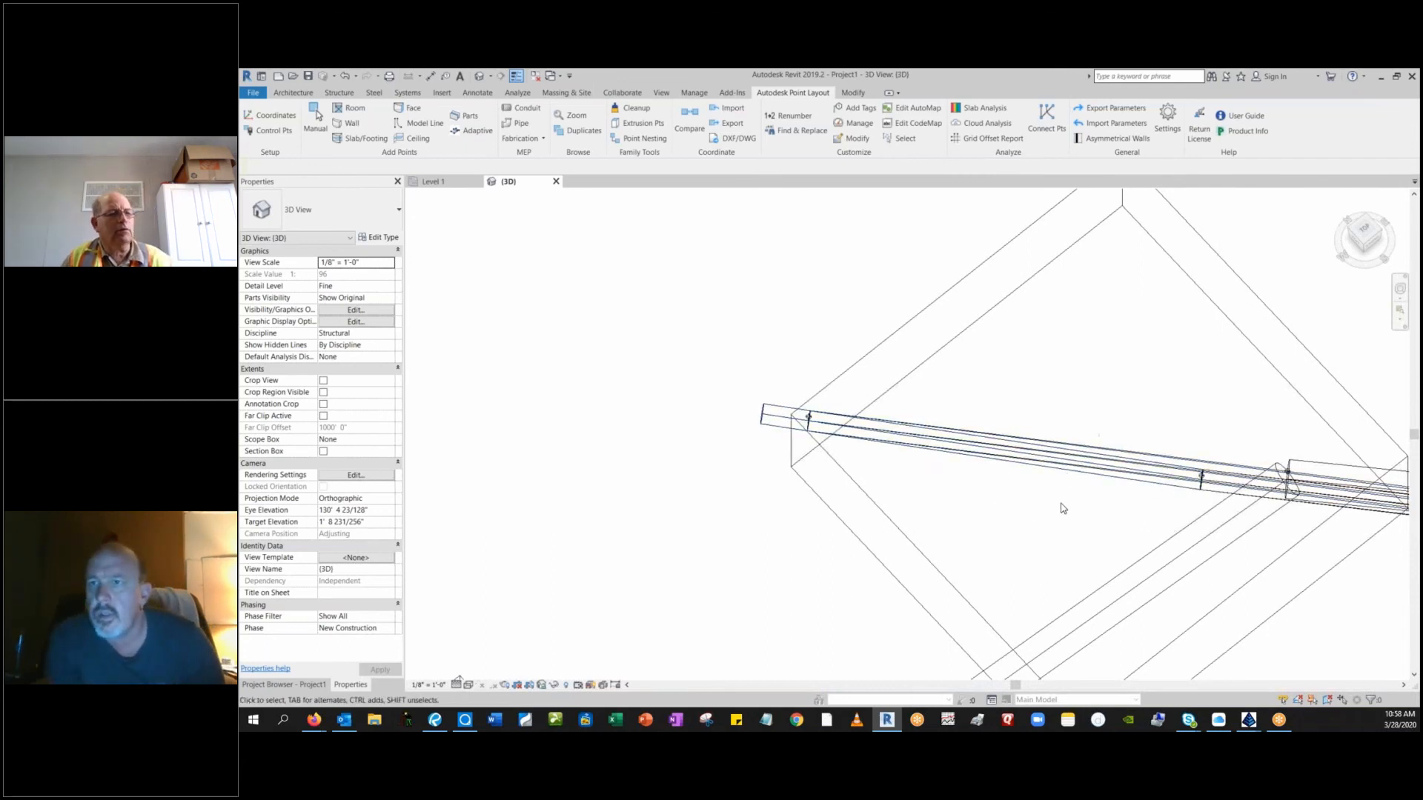
middle_click_drag(1067, 514, 845, 482, "shift")
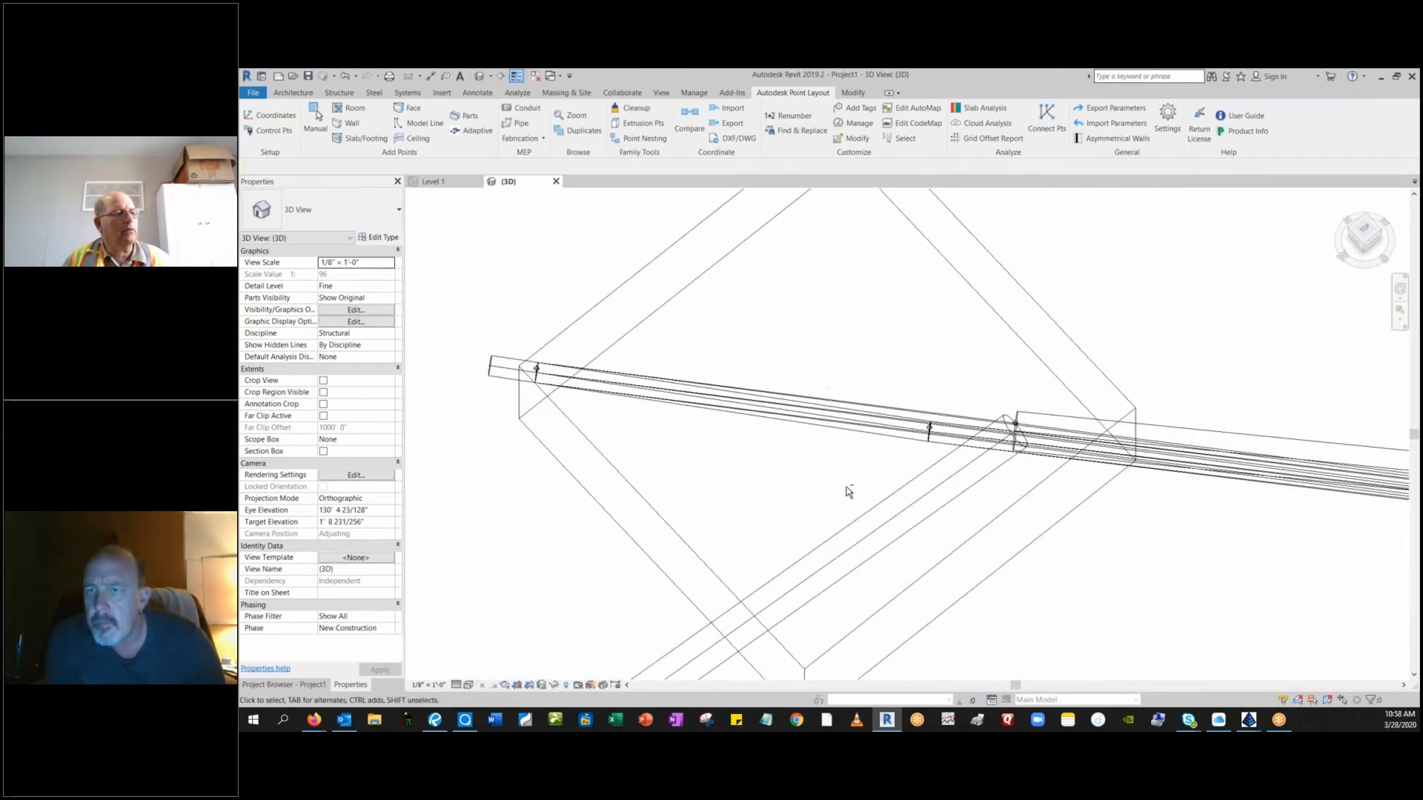
middle_click_drag(1113, 539, 965, 573, "shift")
scroll(965, 574, "down", 2)
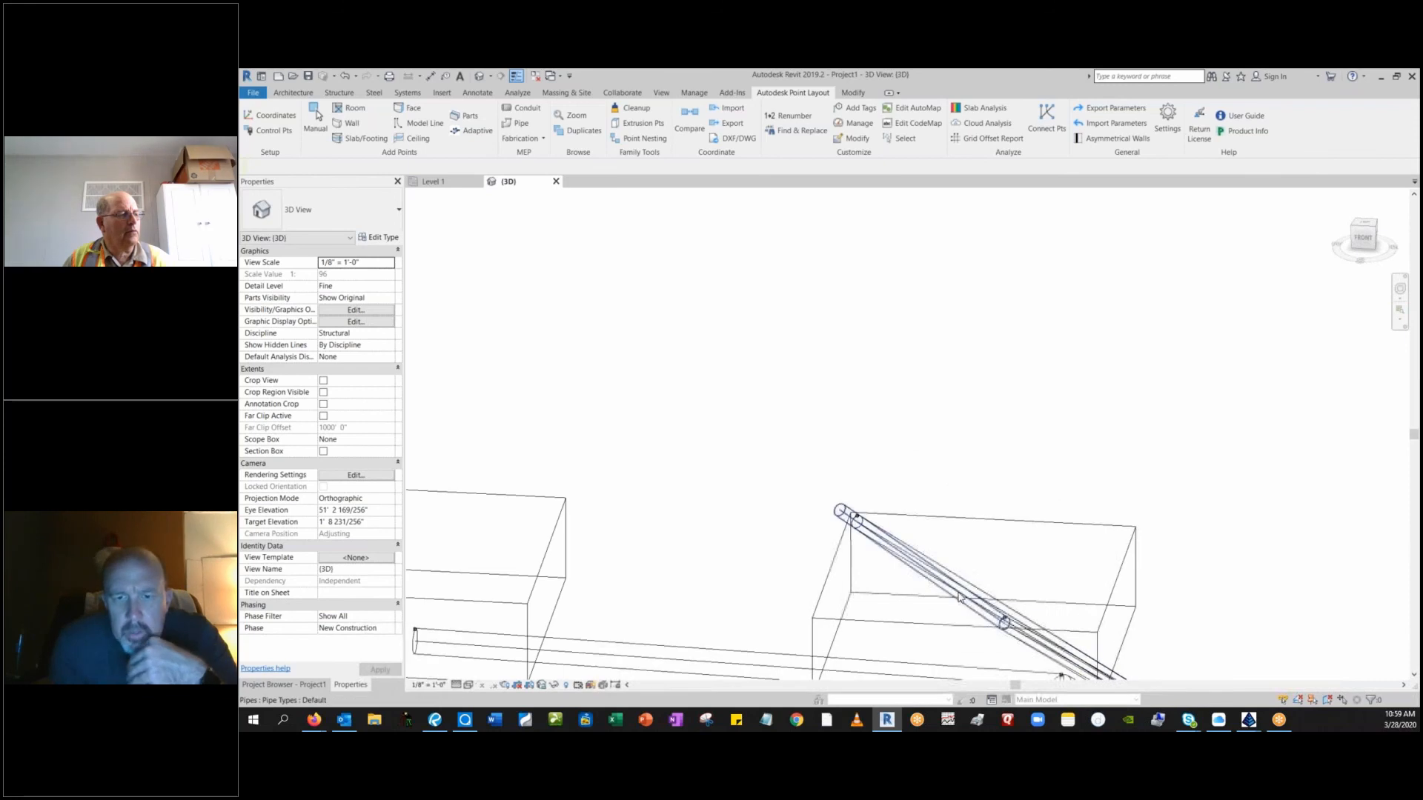
scroll(996, 624, "down", 2)
scroll(997, 625, "up", 3)
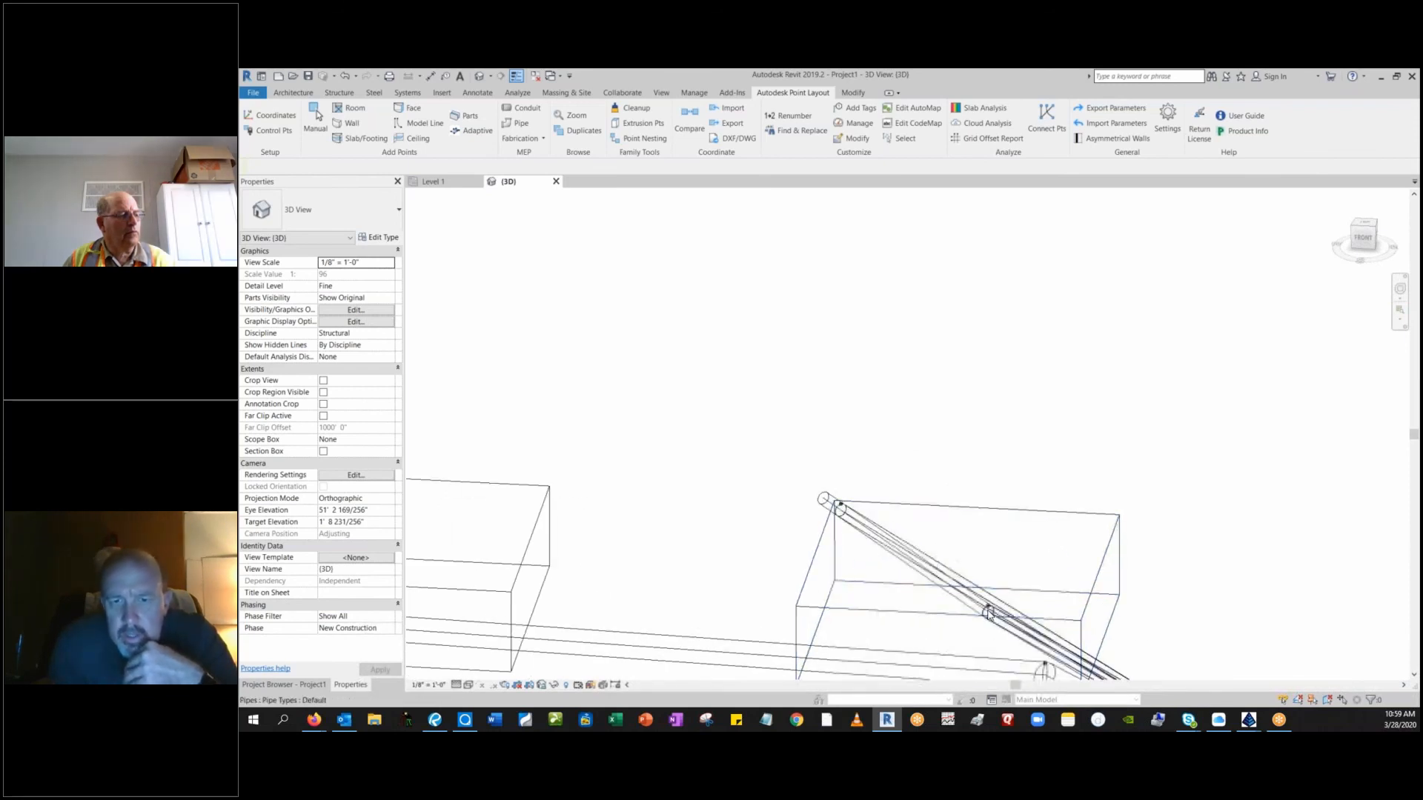
scroll(988, 613, "up", 6)
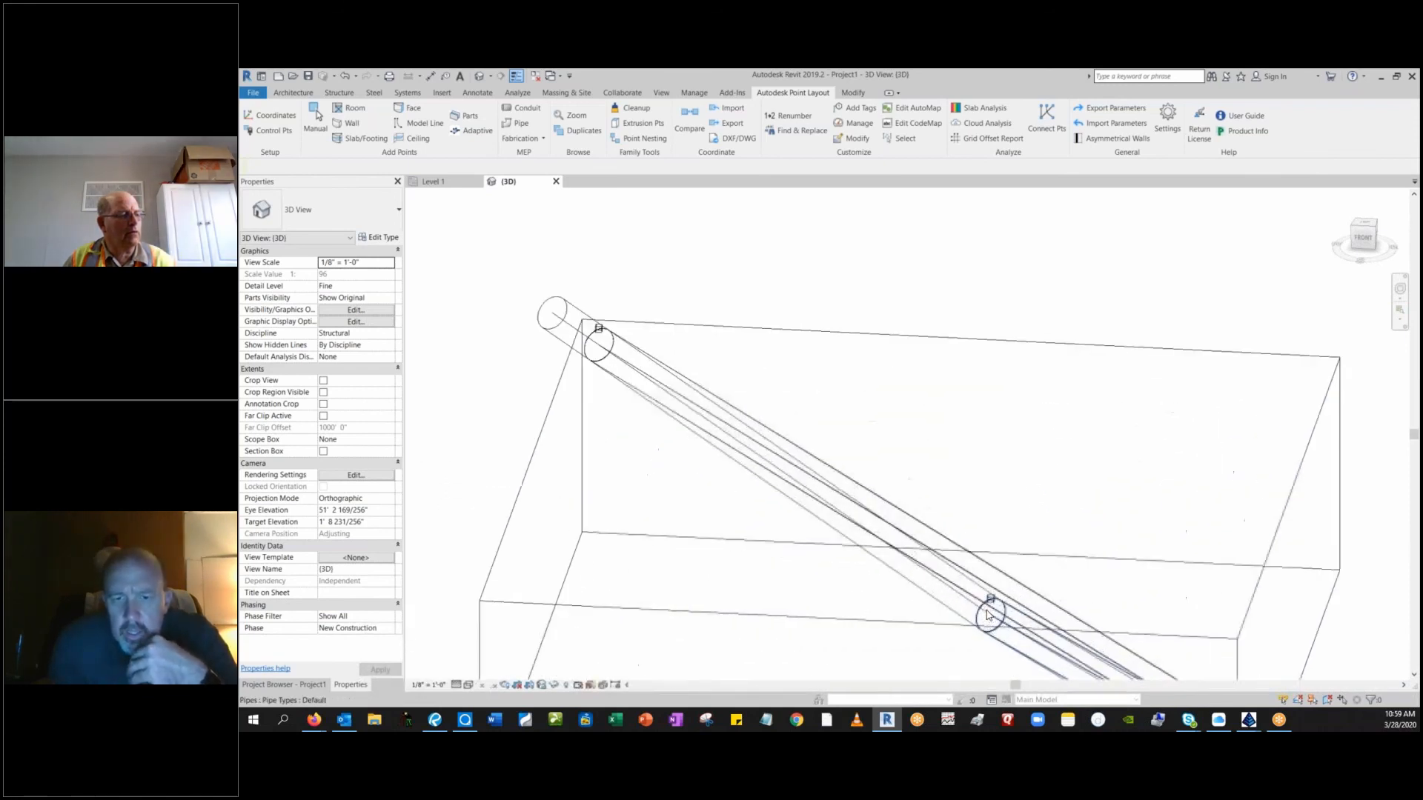
scroll(987, 613, "up", 3)
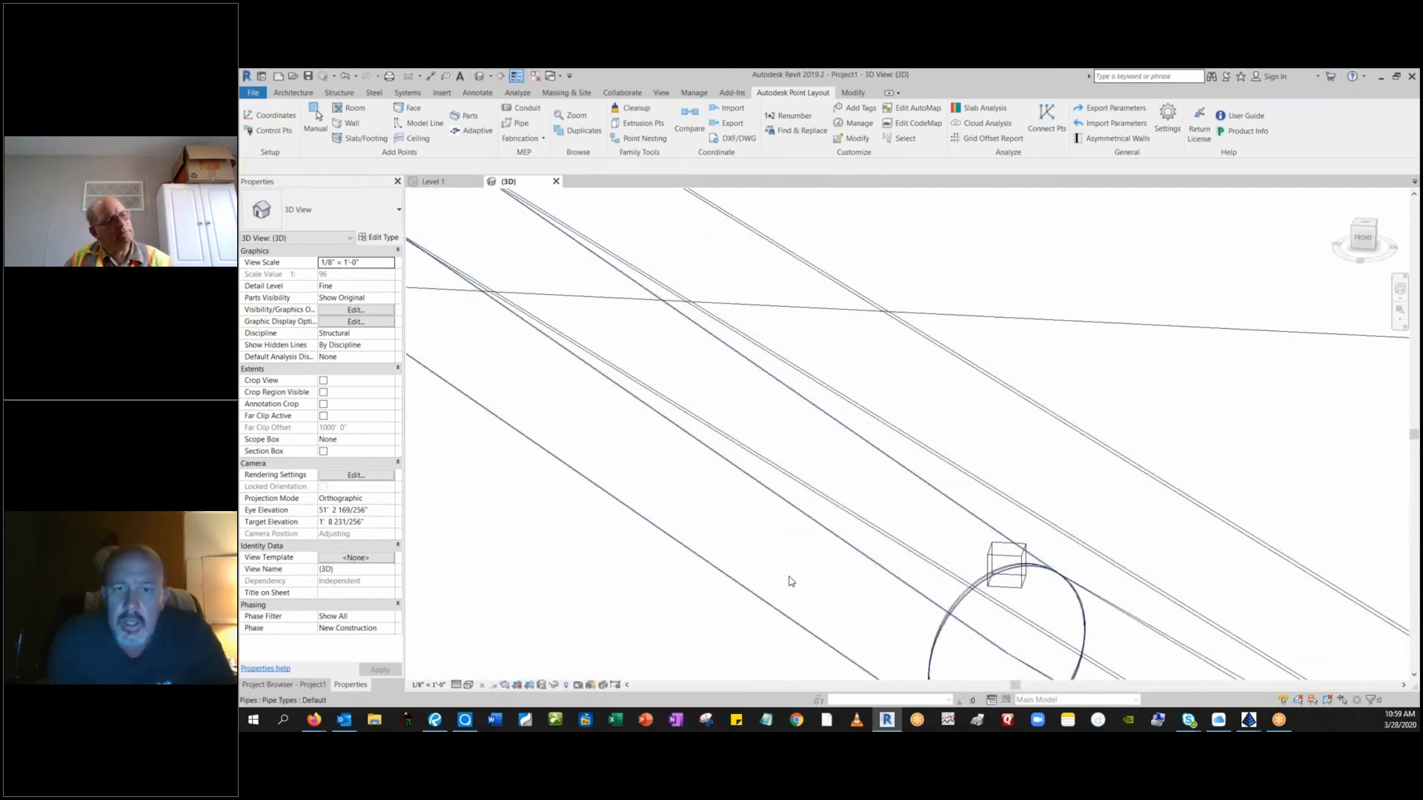
middle_click_drag(851, 597, 756, 429)
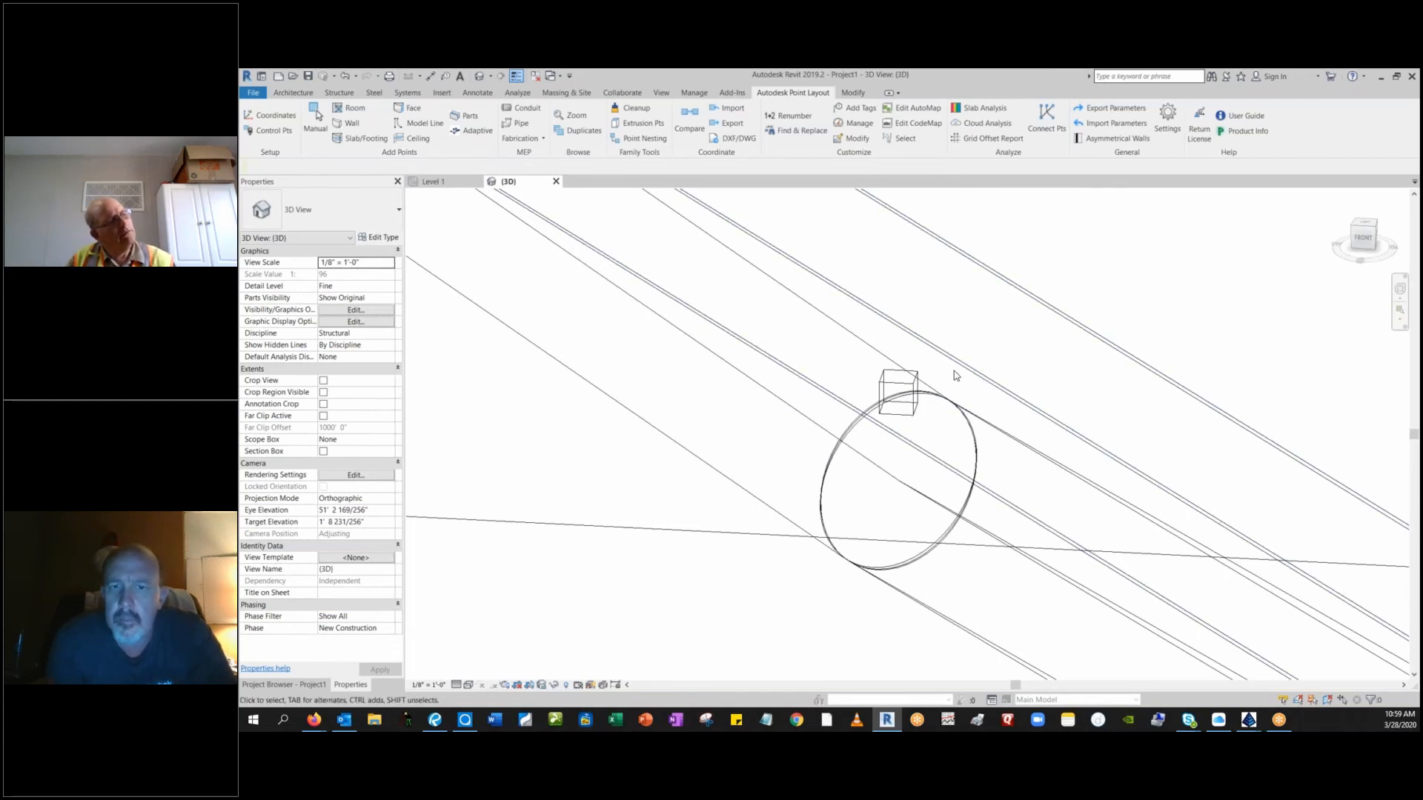
left_click(949, 252)
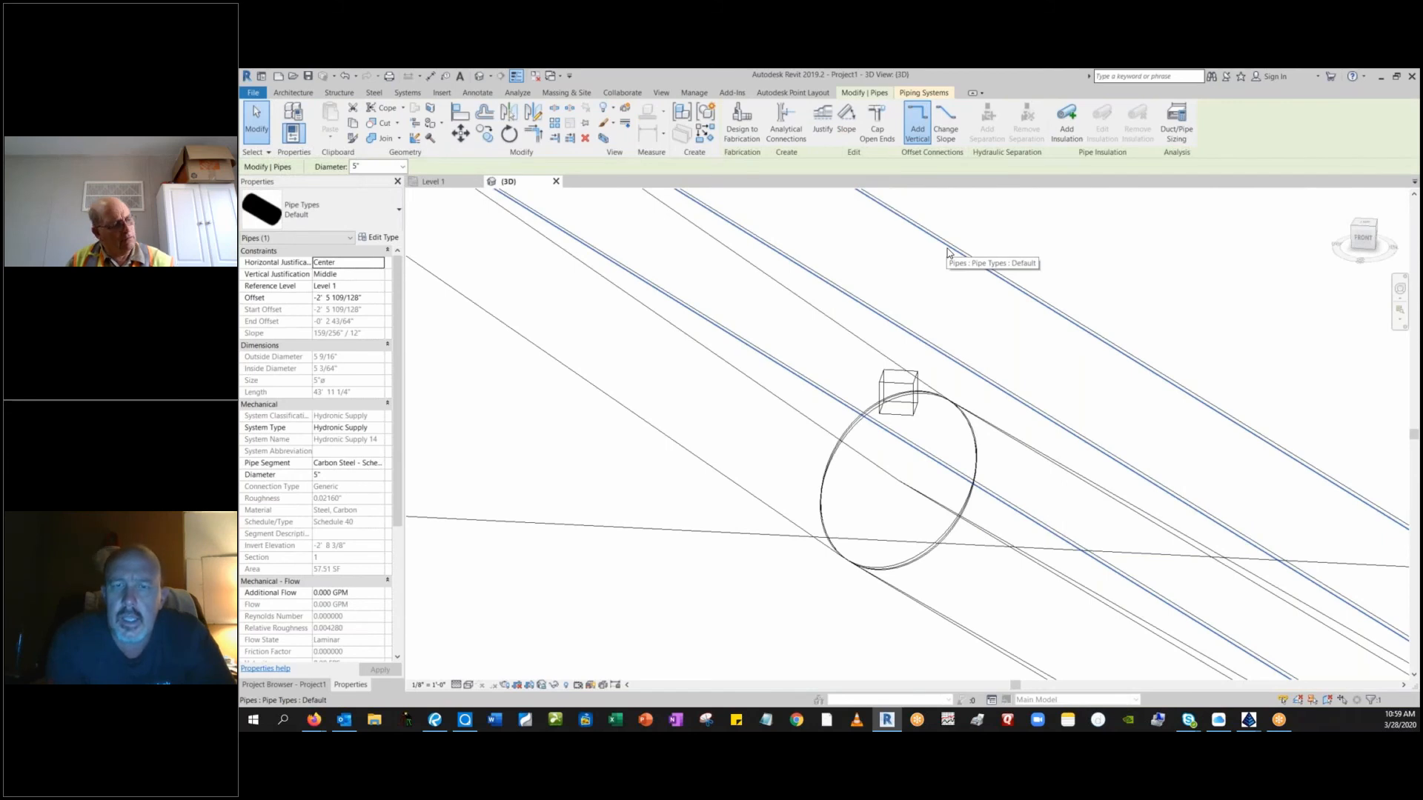
Clear the pipe selection and save the Revit model as a project file.
key("Escape")
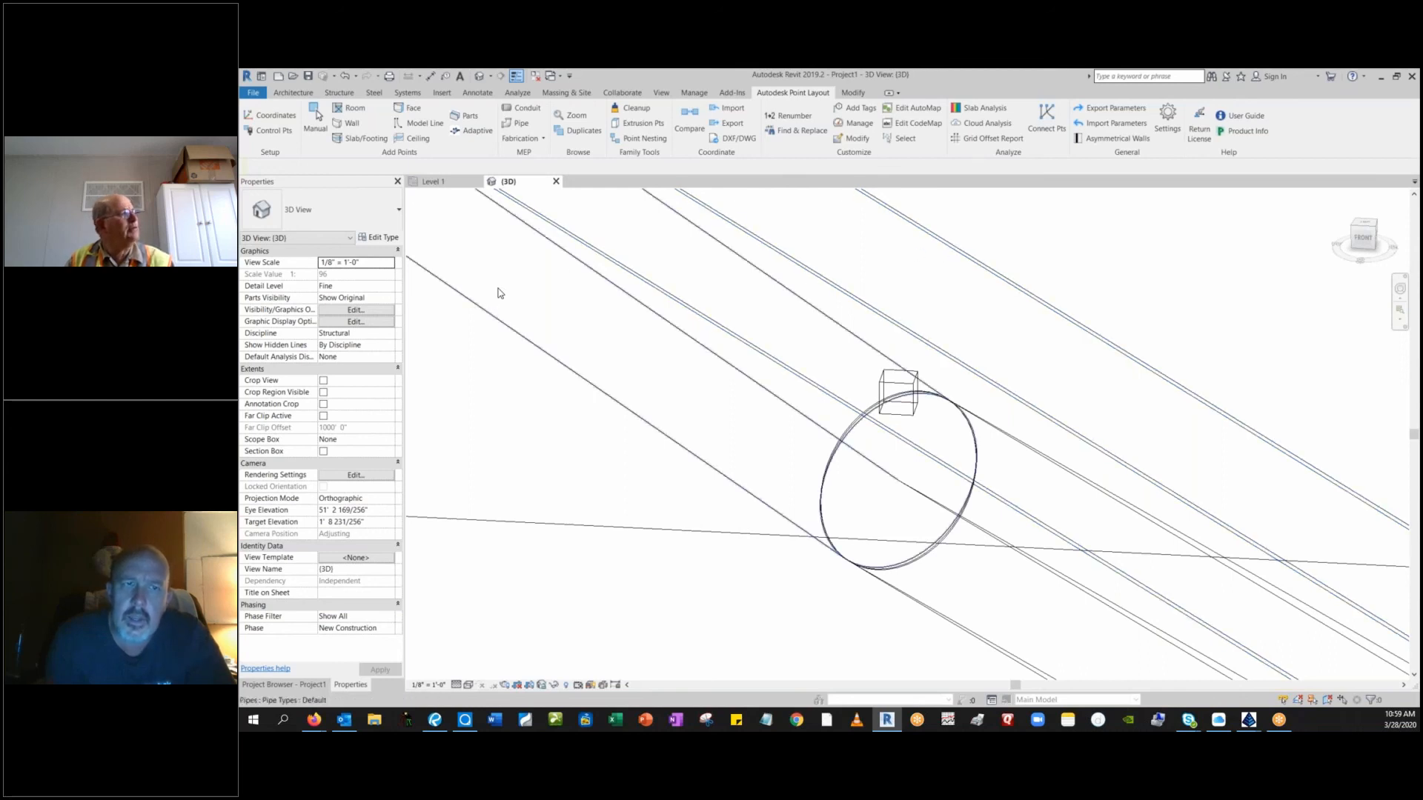
left_click(490, 316)
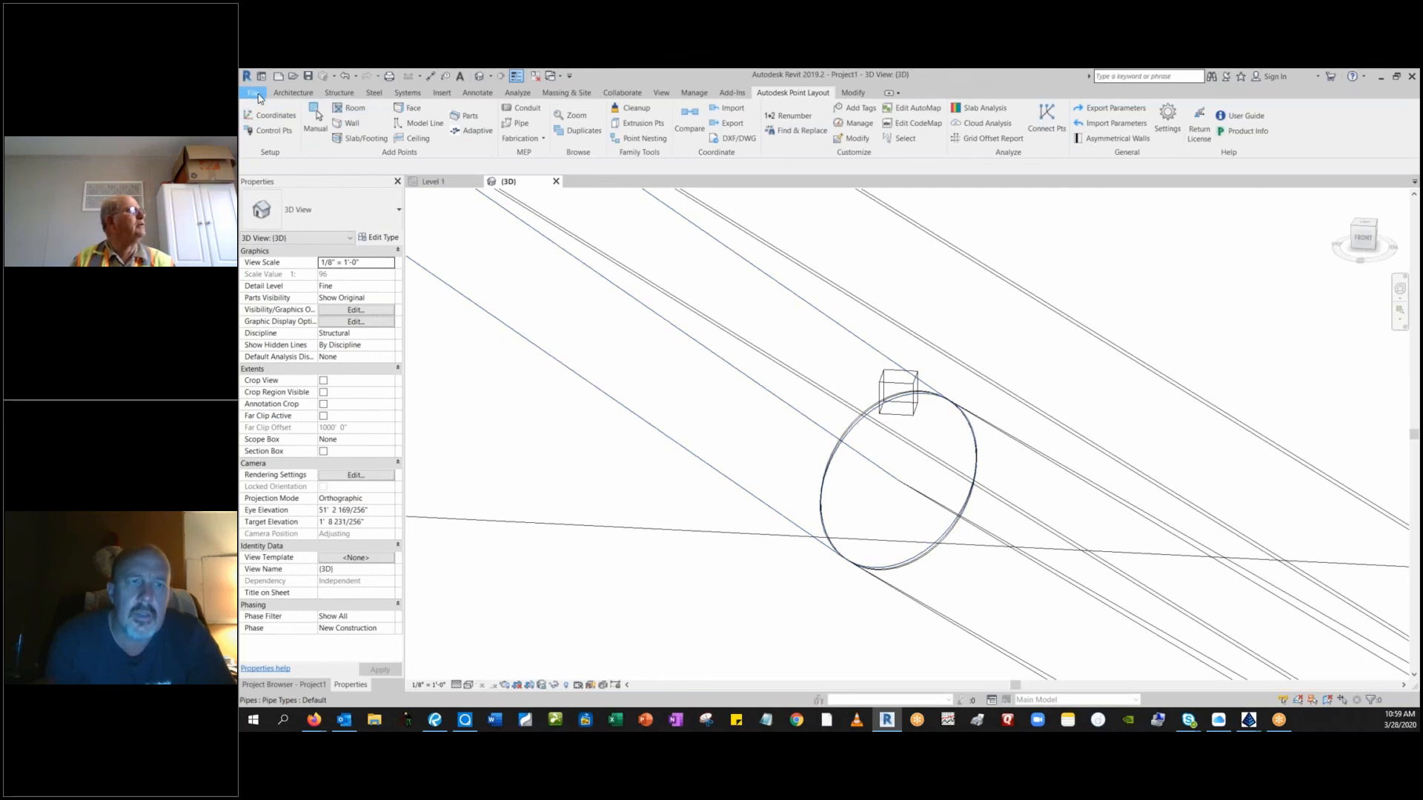
left_click(255, 94)
mouse_move(283, 258)
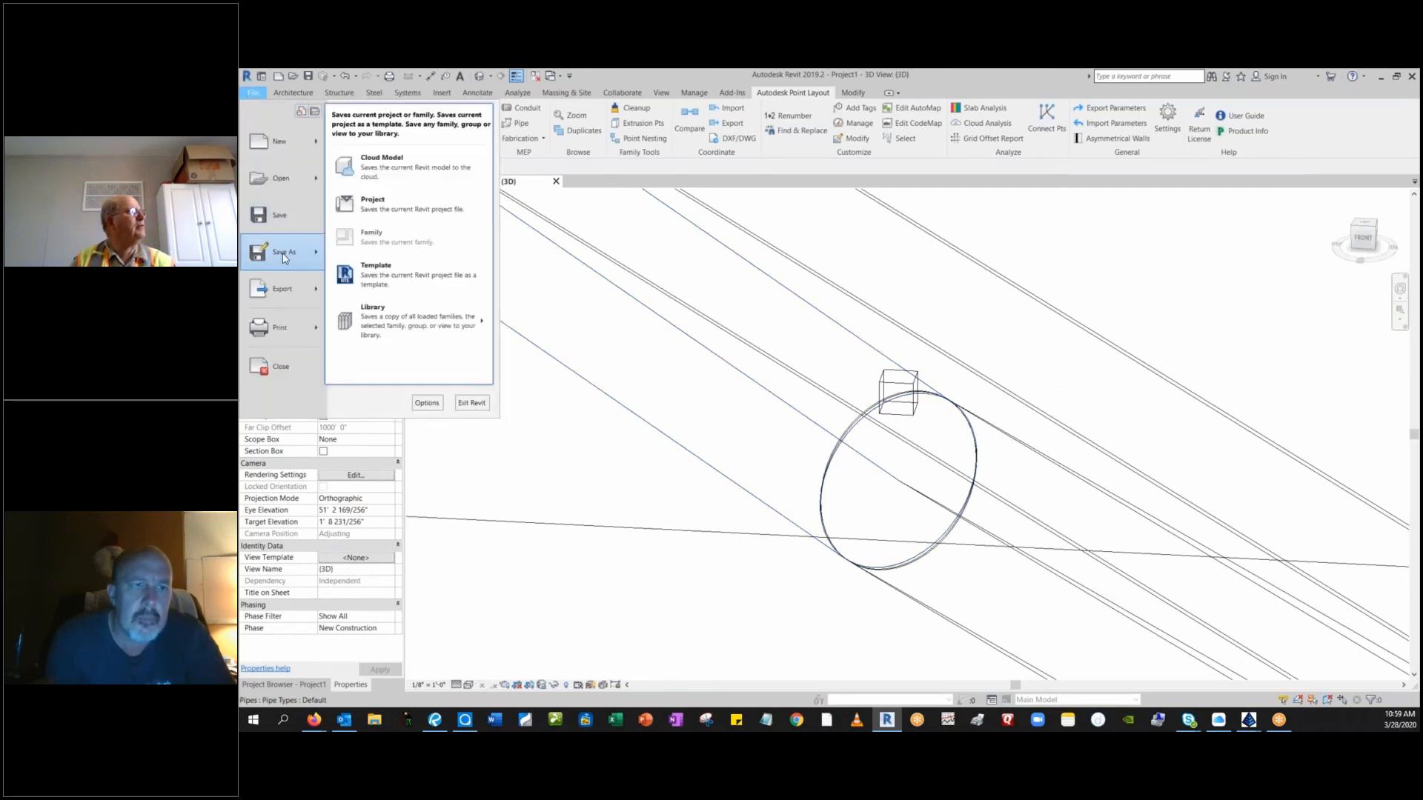
left_click(389, 207)
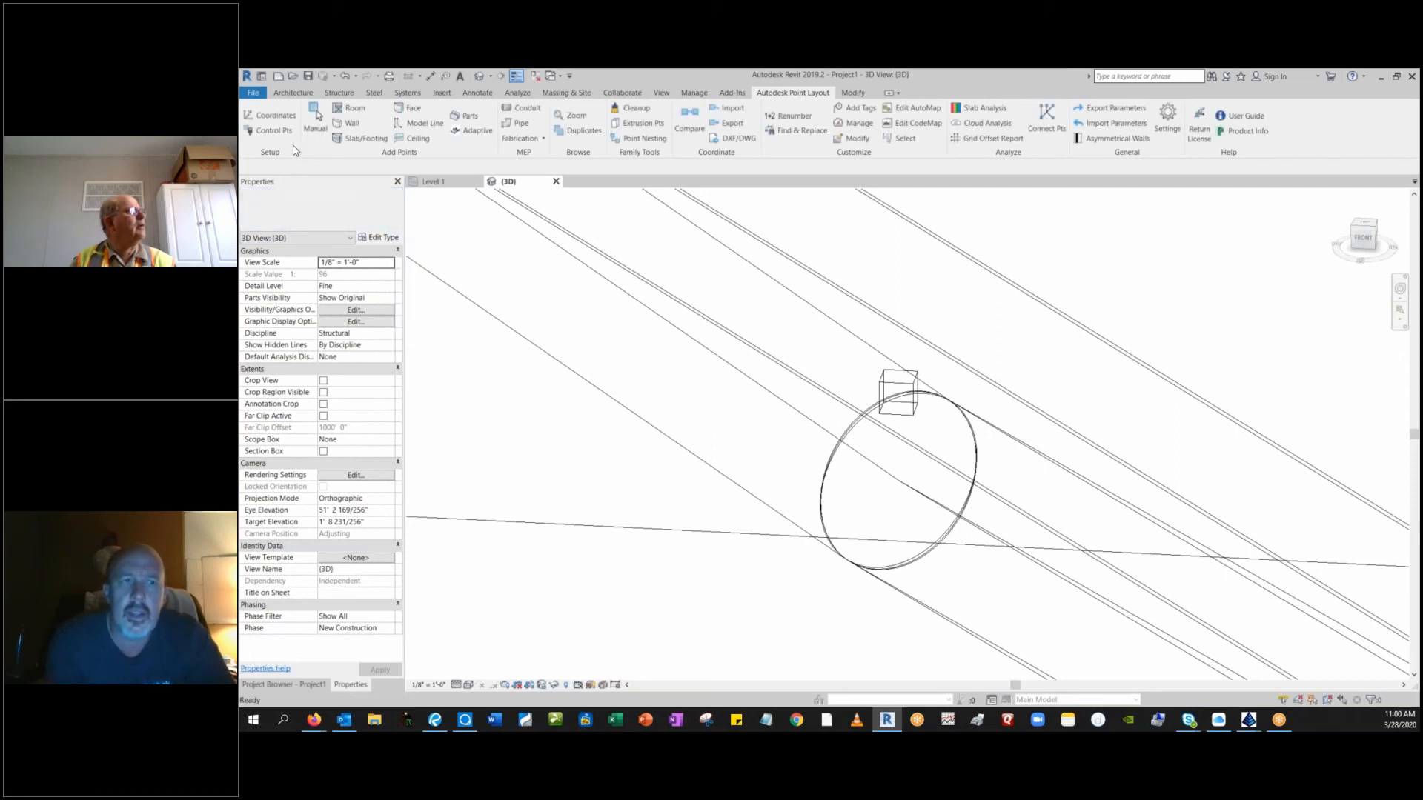
left_click(254, 93)
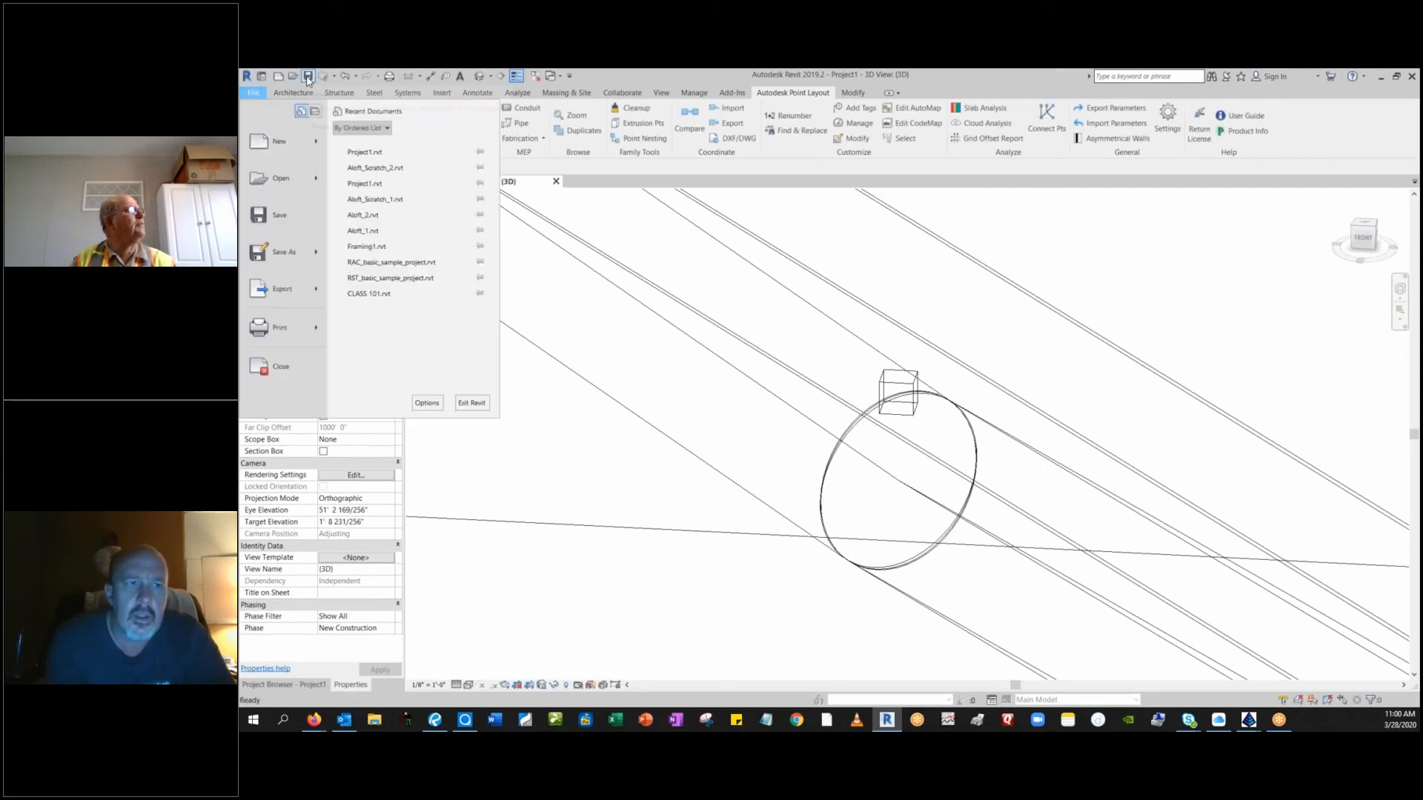
left_click(307, 76)
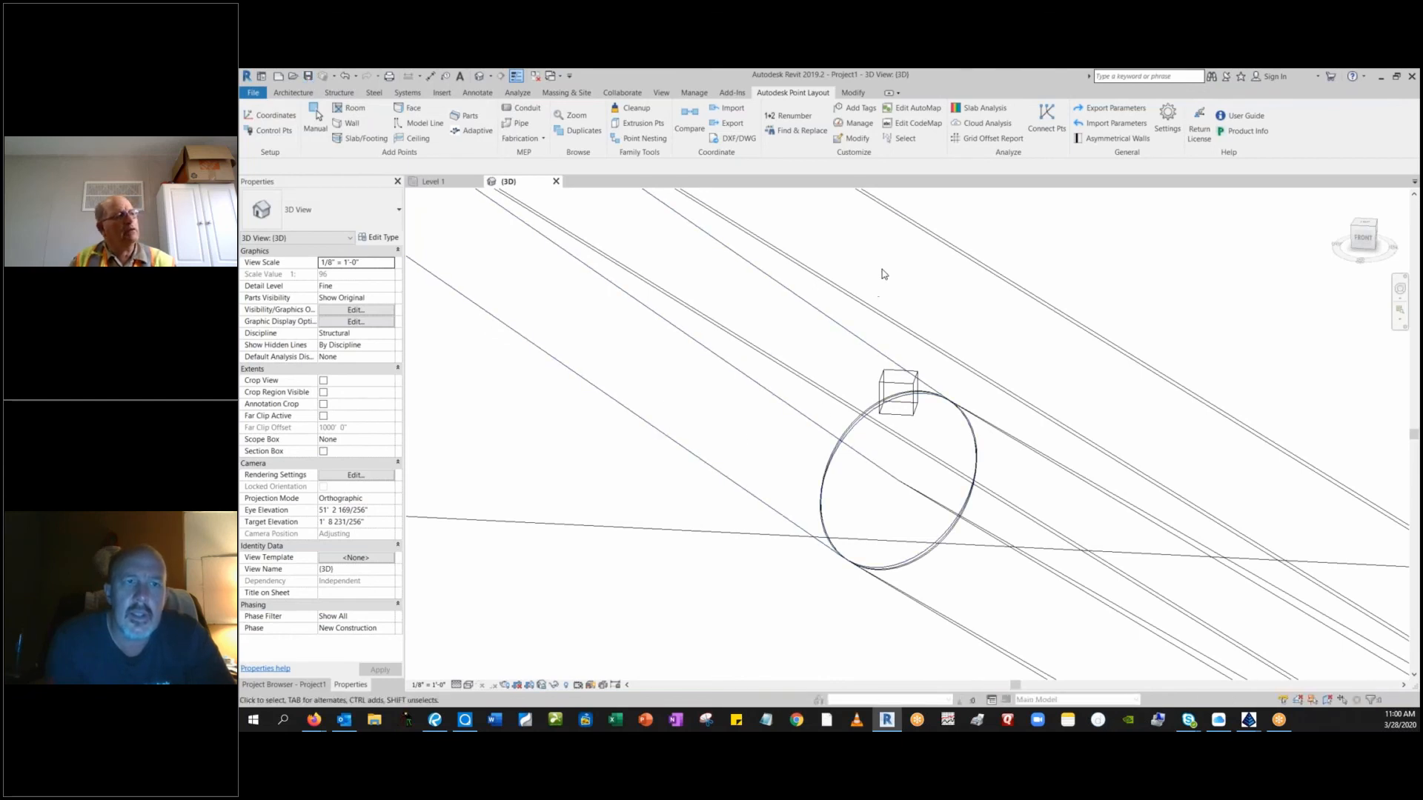
Delete the overlapping duplicate 5" pipes that run past the survey point on the water main.
left_click(927, 234)
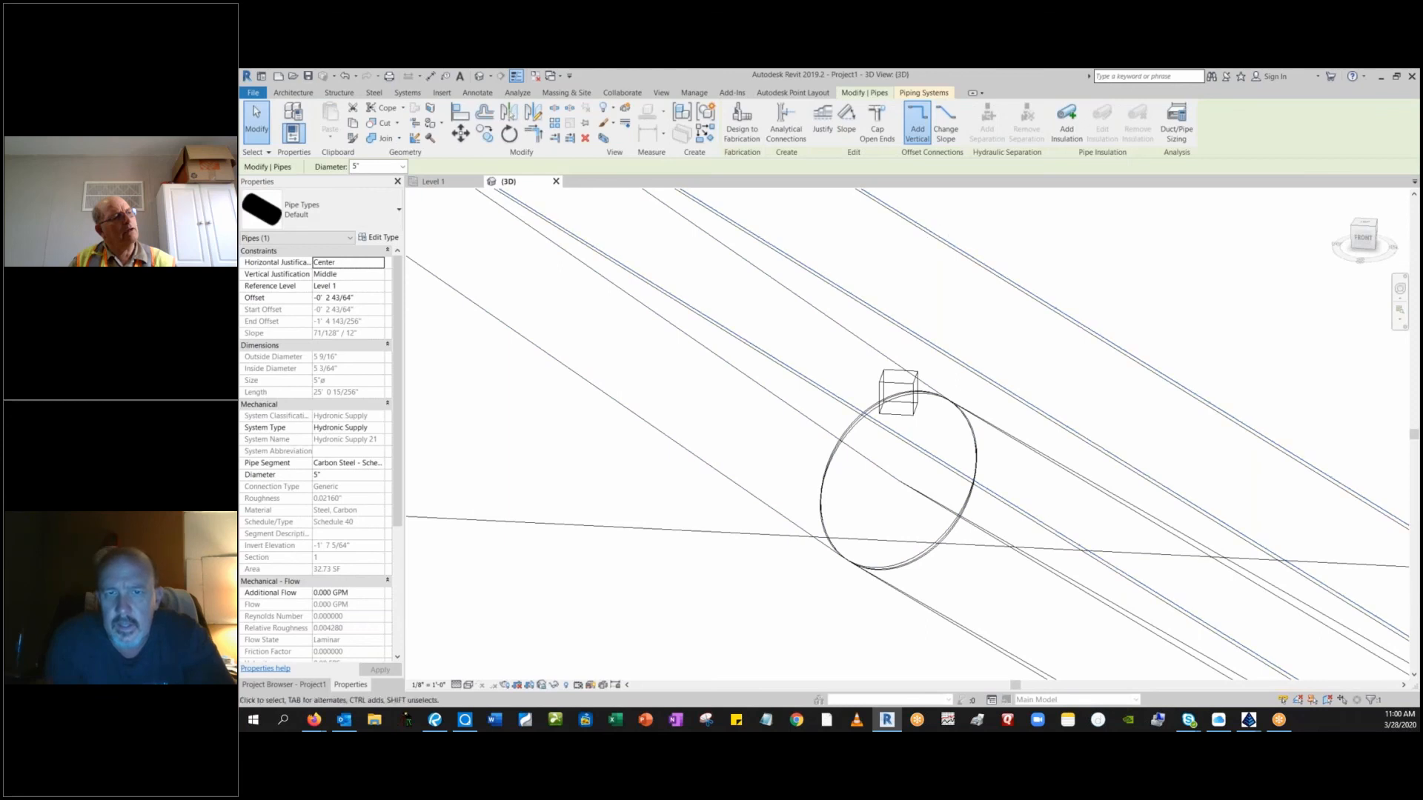
left_click(938, 239)
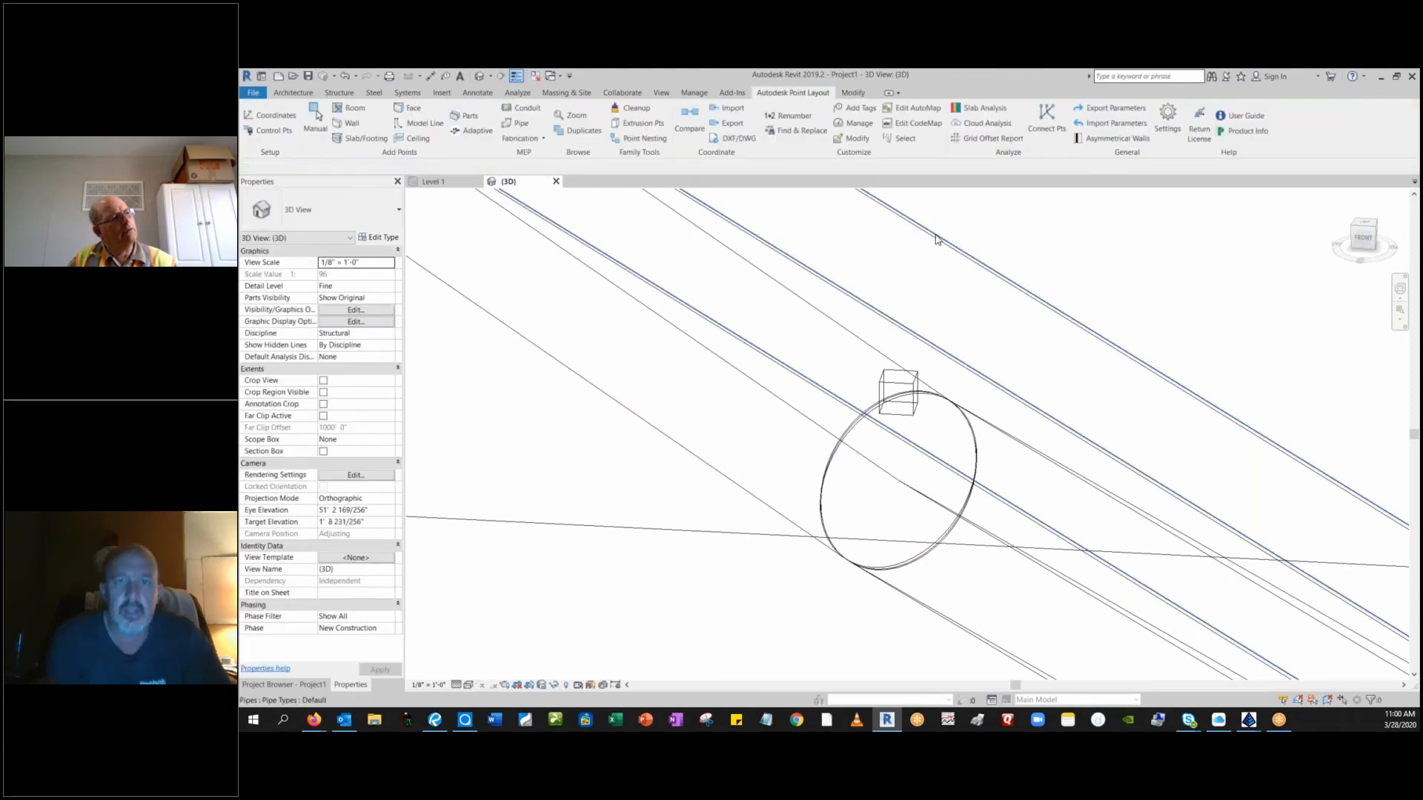
left_click(936, 238)
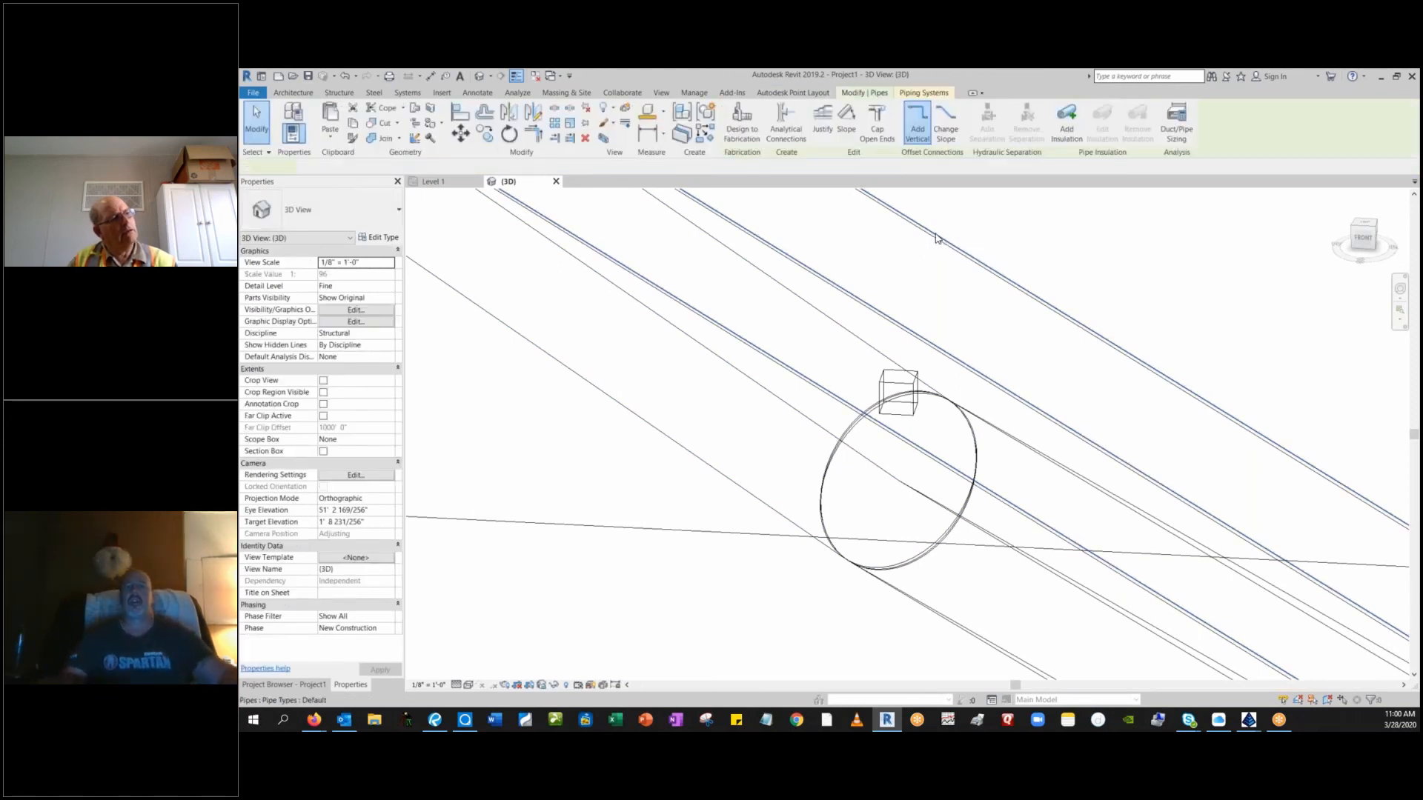
left_click(936, 239)
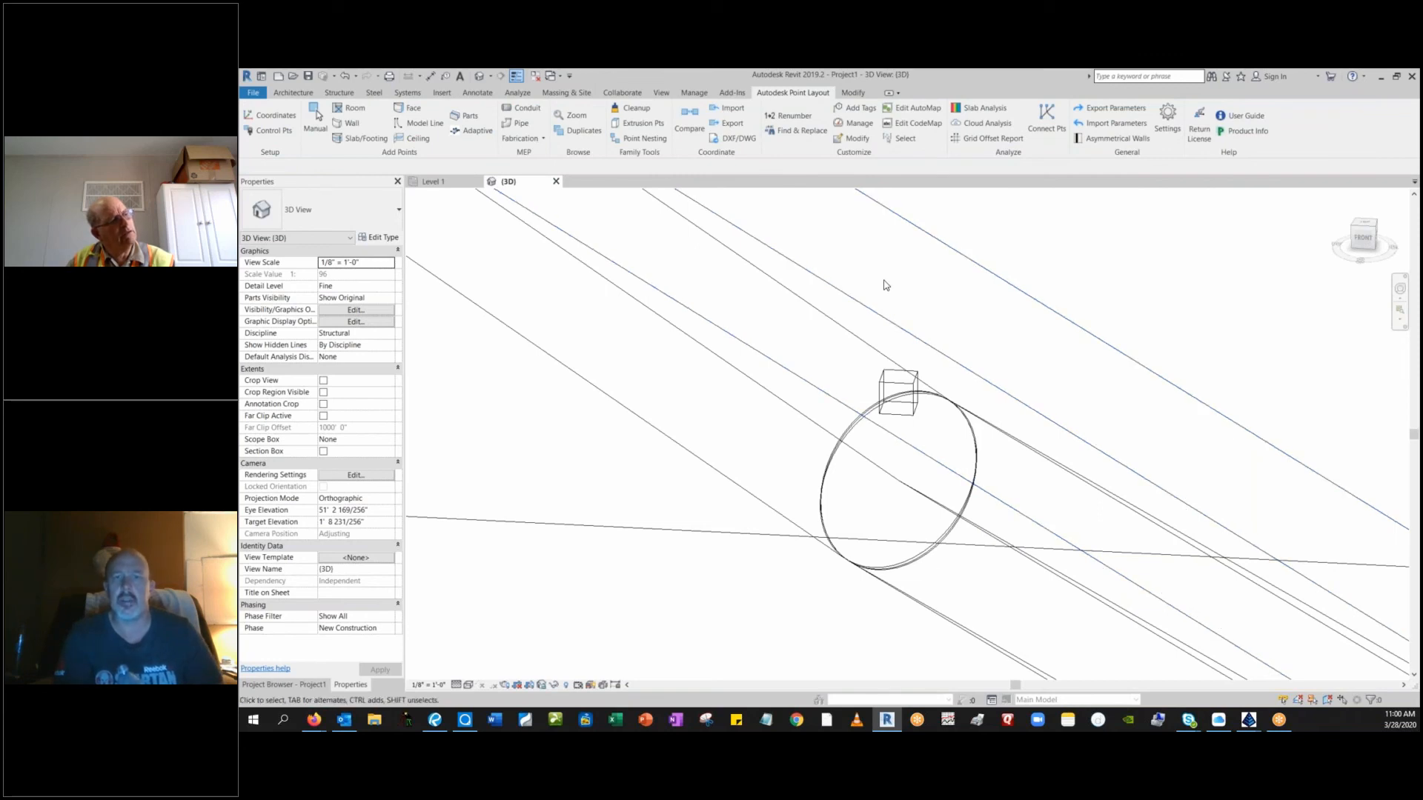
left_click(931, 240)
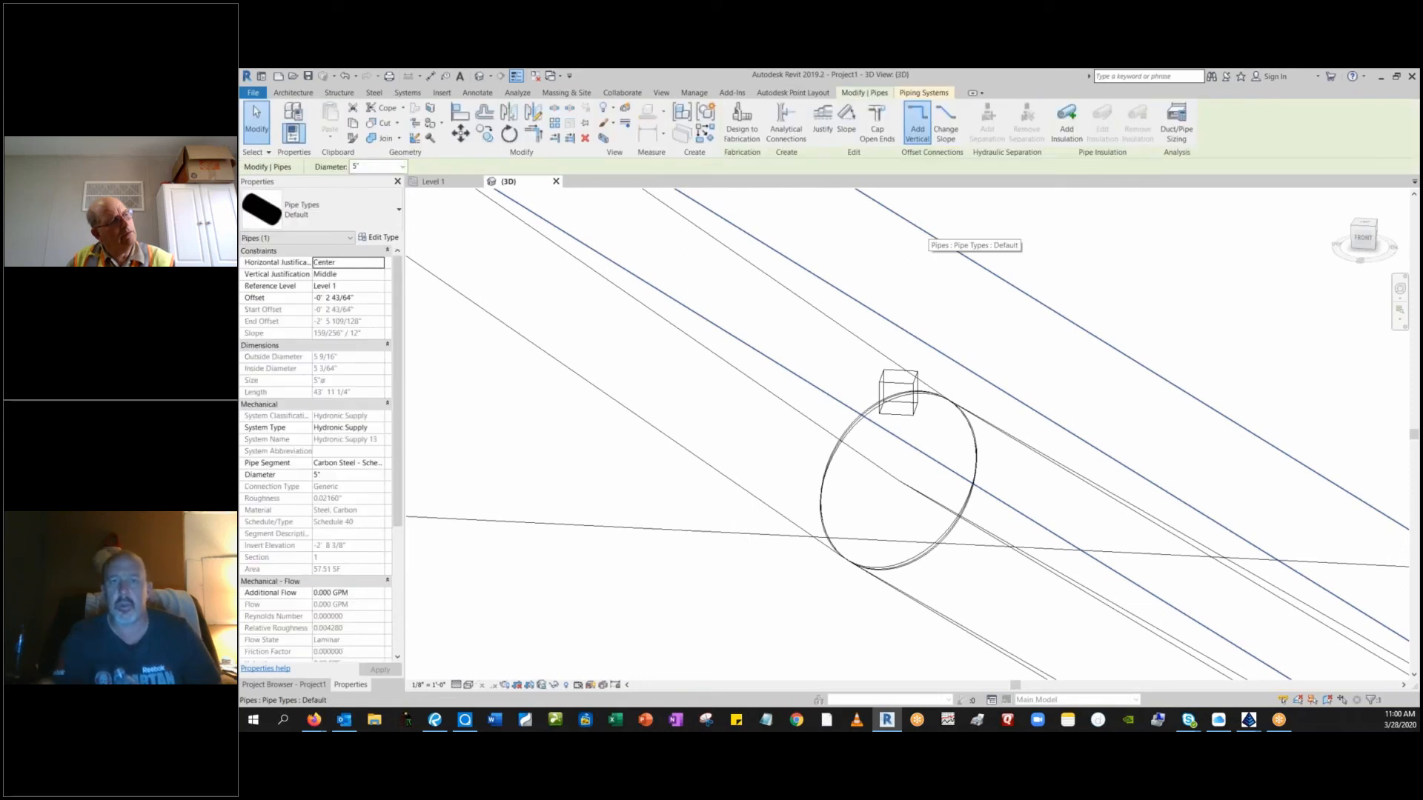
key("Escape")
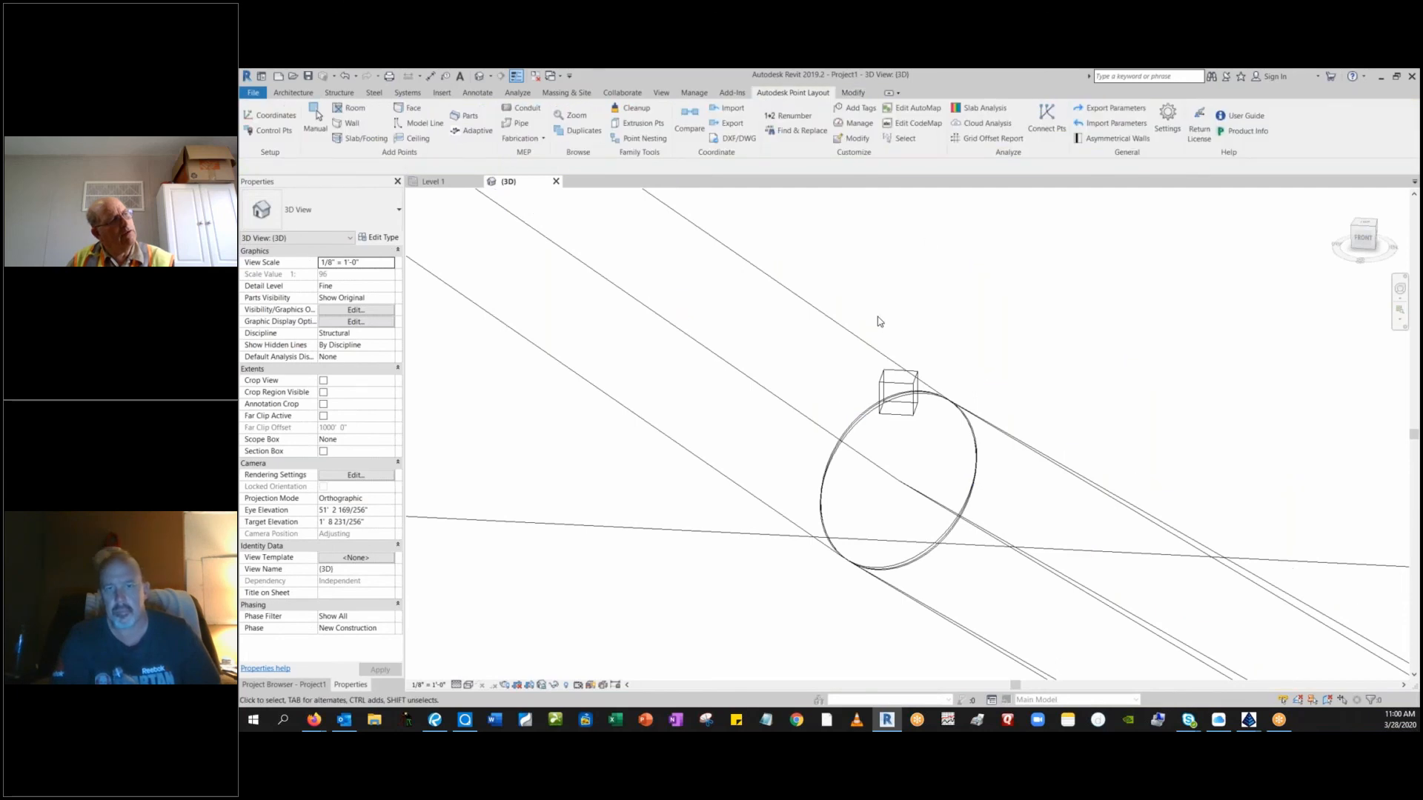
Examine the pipes beyond the footing corner around the next survey point, selecting the 5" pipe that passes through it.
scroll(879, 318, "down", 5)
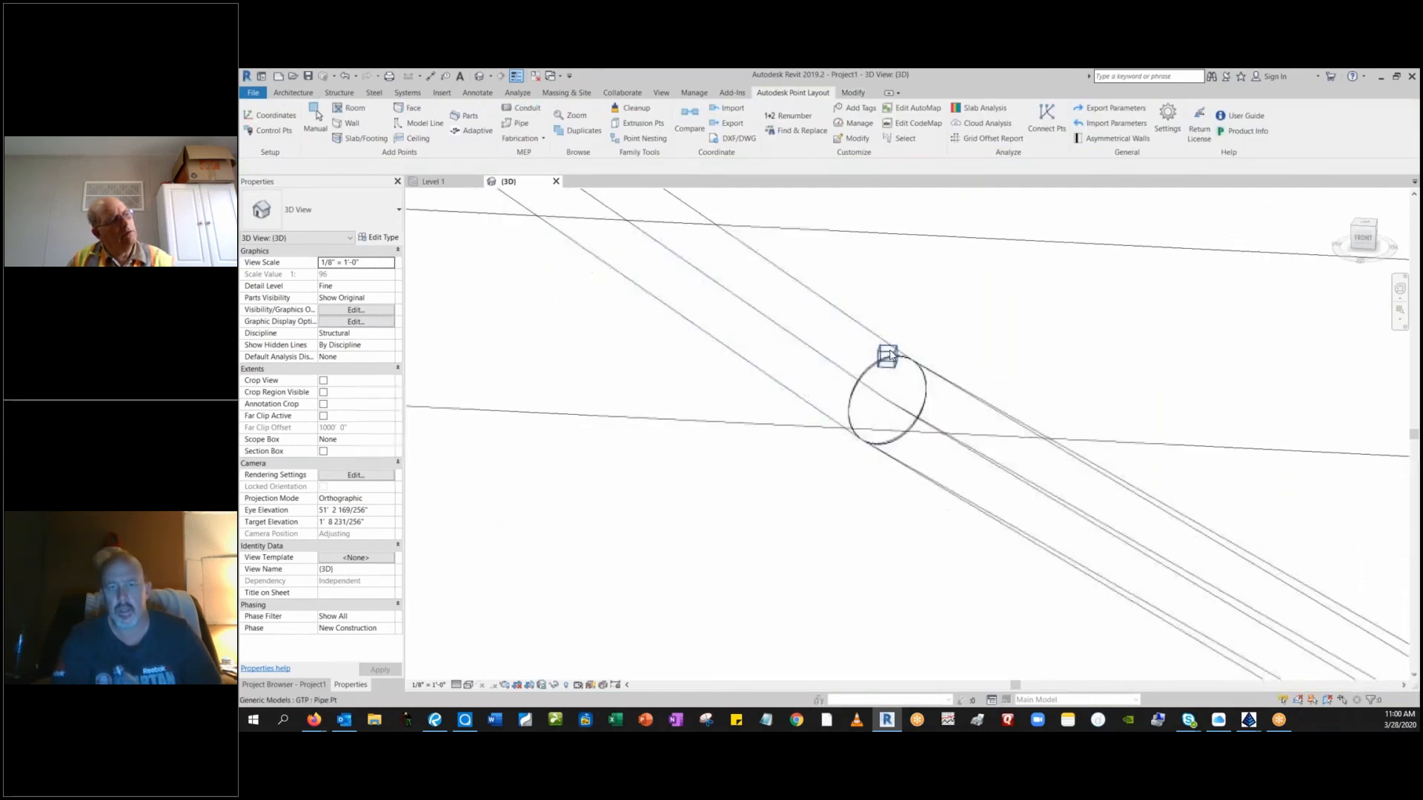
scroll(890, 356, "down", 2)
scroll(891, 360, "down", 2)
middle_click_drag(1047, 478, 772, 378)
scroll(1034, 489, "up", 3)
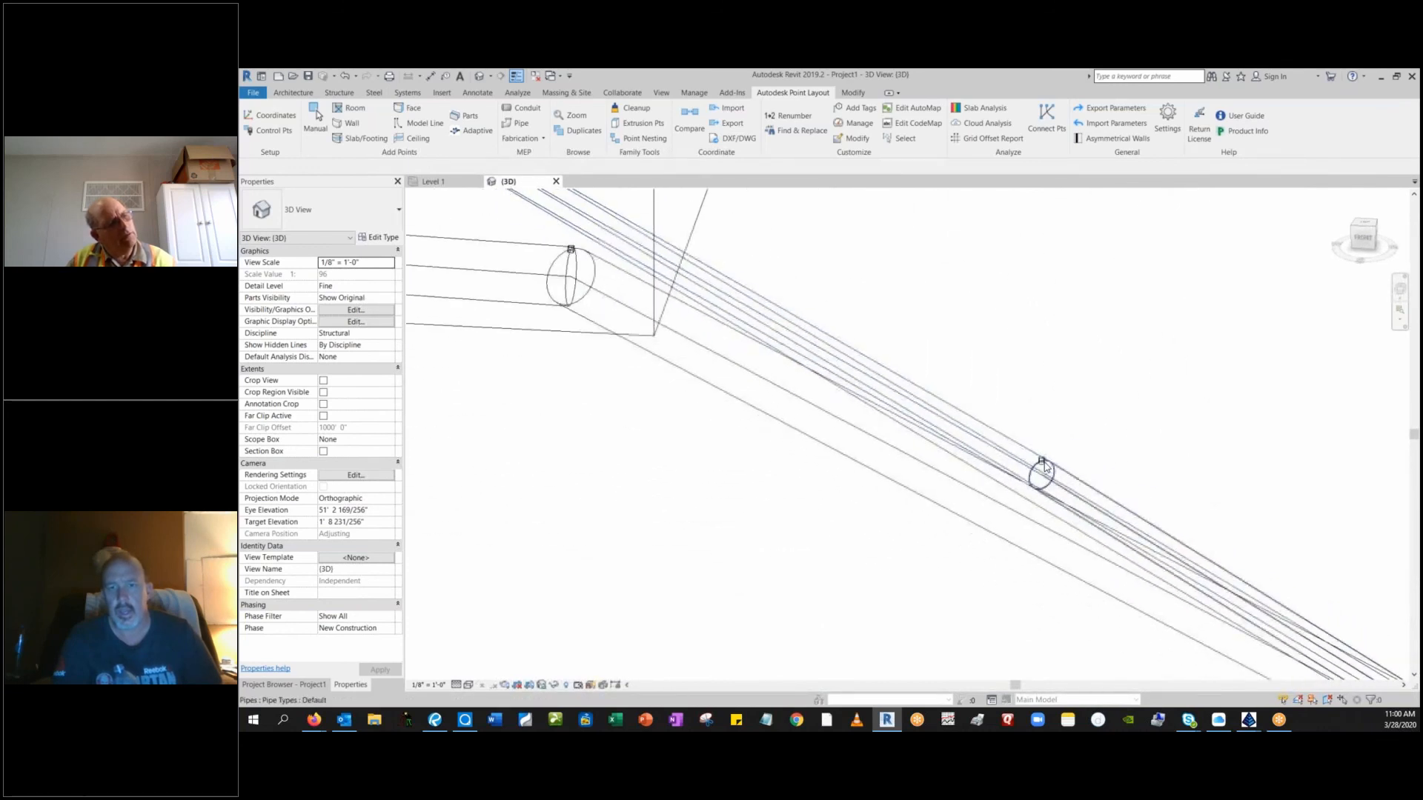
scroll(1044, 476, "up", 4)
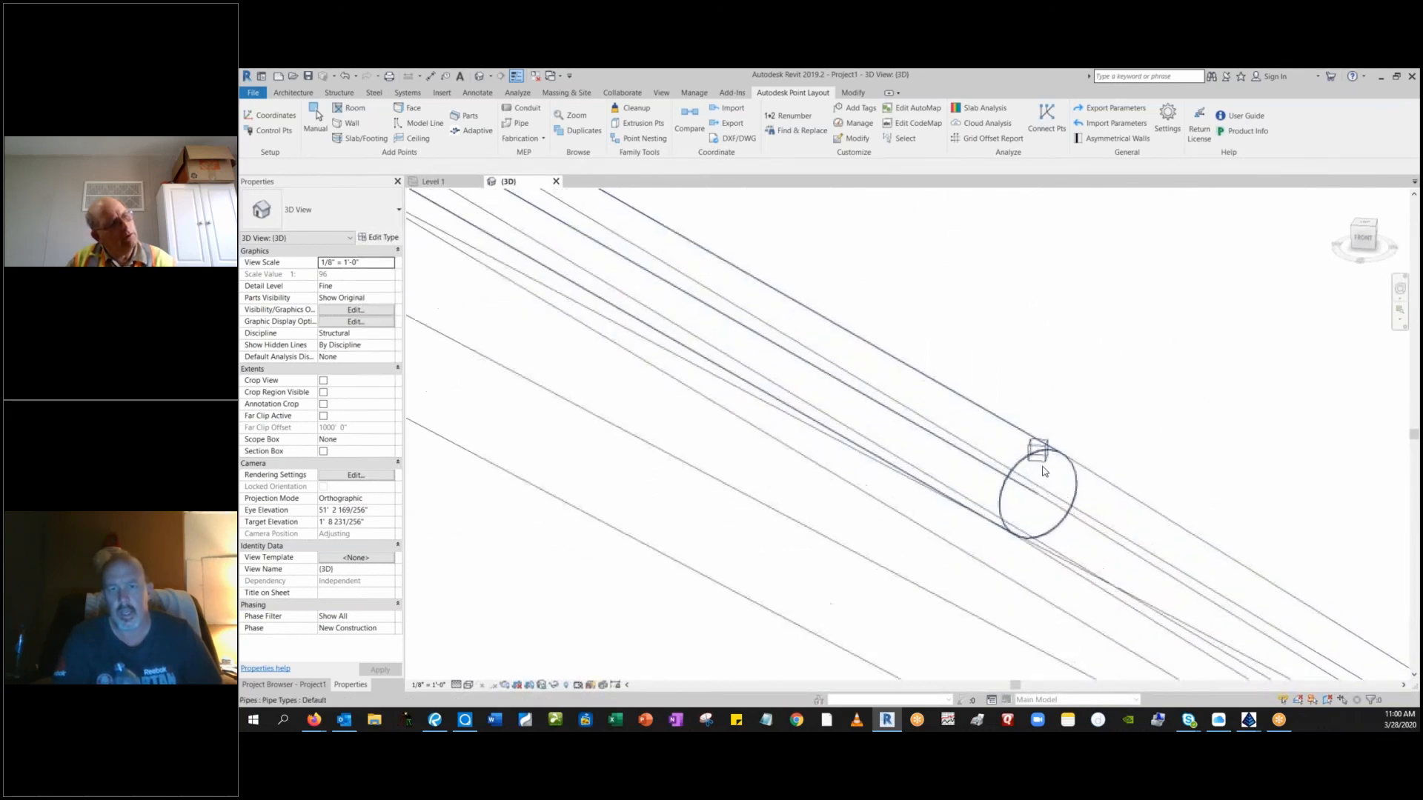
left_click(978, 468)
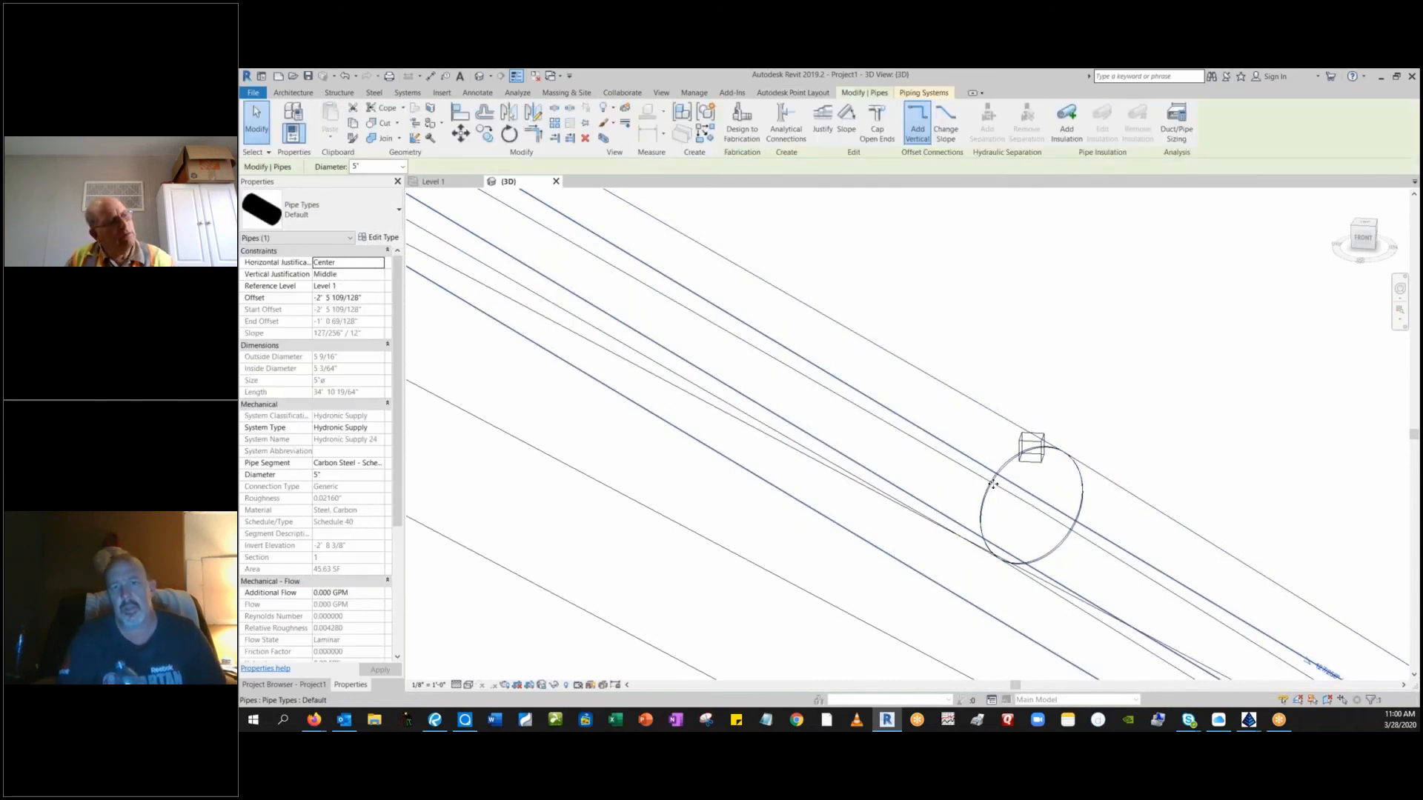
mouse_move(993, 483)
middle_mouse_down("shift")
mouse_move(864, 429)
mouse_move(889, 501)
mouse_move(832, 543)
mouse_move(747, 508)
mouse_move(946, 511)
mouse_move(752, 349)
mouse_move(857, 409)
mouse_move(890, 551)
mouse_move(906, 499)
mouse_move(943, 514)
mouse_move(919, 504)
mouse_move(971, 558)
mouse_move(984, 508)
mouse_move(984, 593)
mouse_move(1060, 528)
mouse_move(956, 486)
mouse_move(967, 479)
middle_mouse_up("shift")
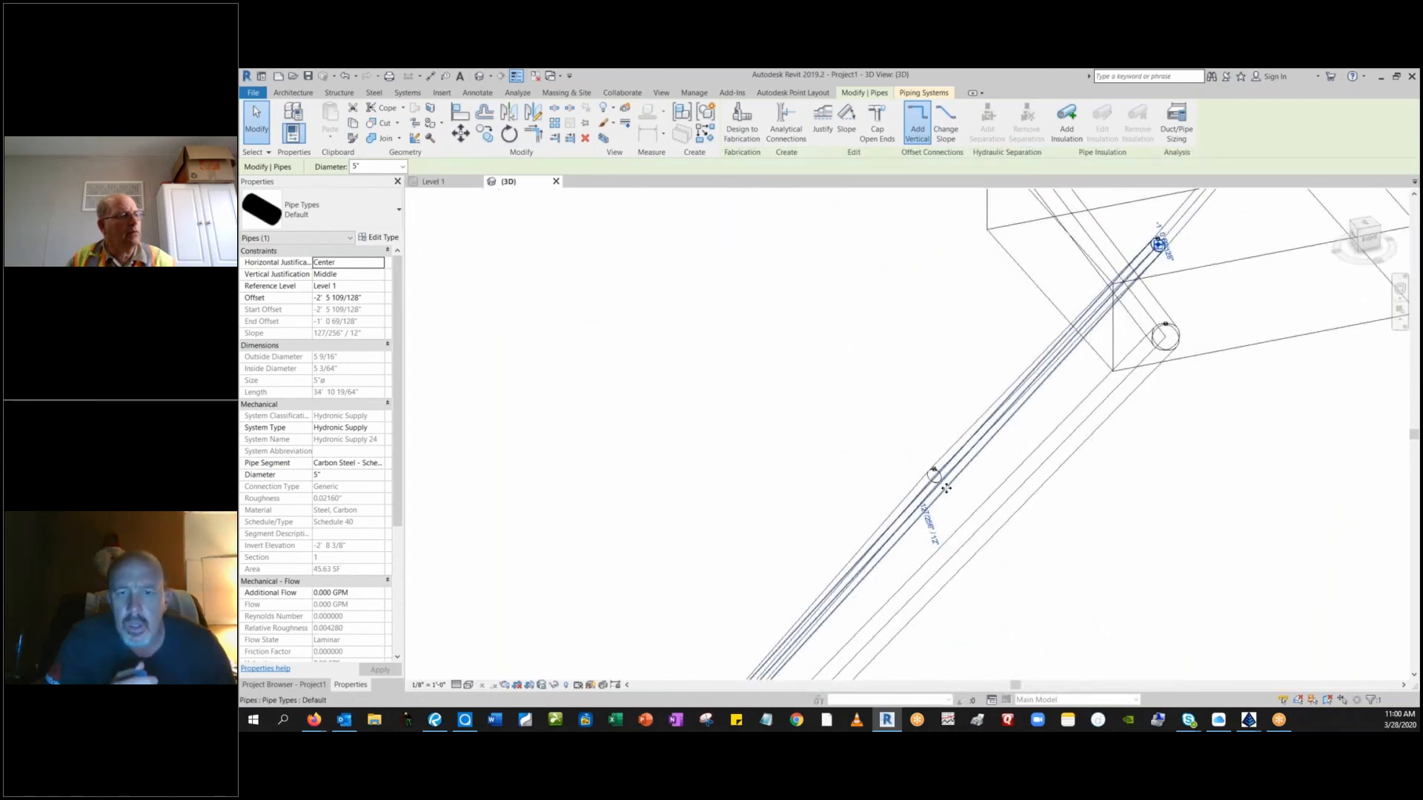